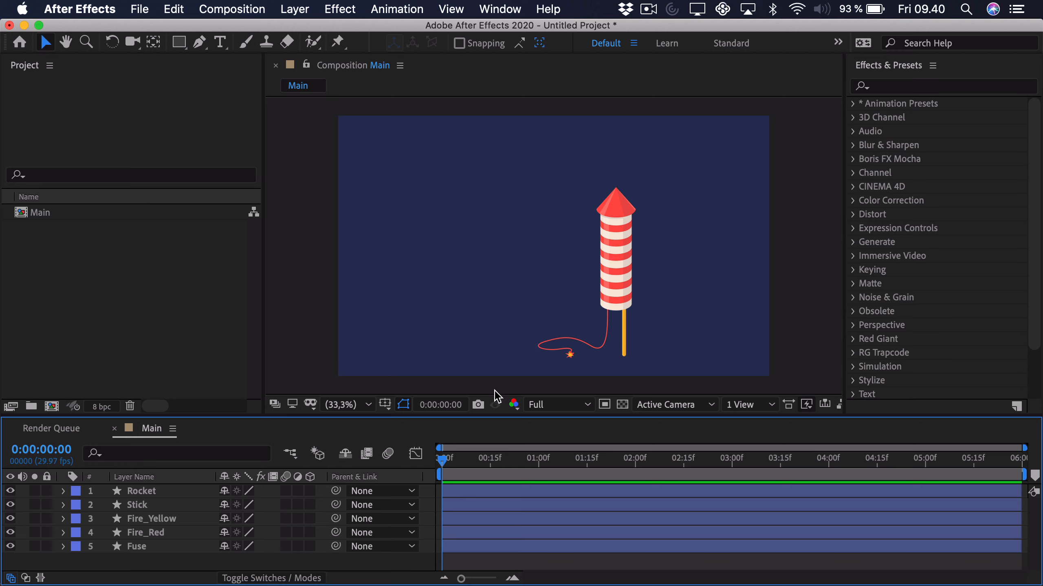
Step: Examine the rocket, fuse and spark artwork up close, and return to the whole composition fitted in view
key("z")
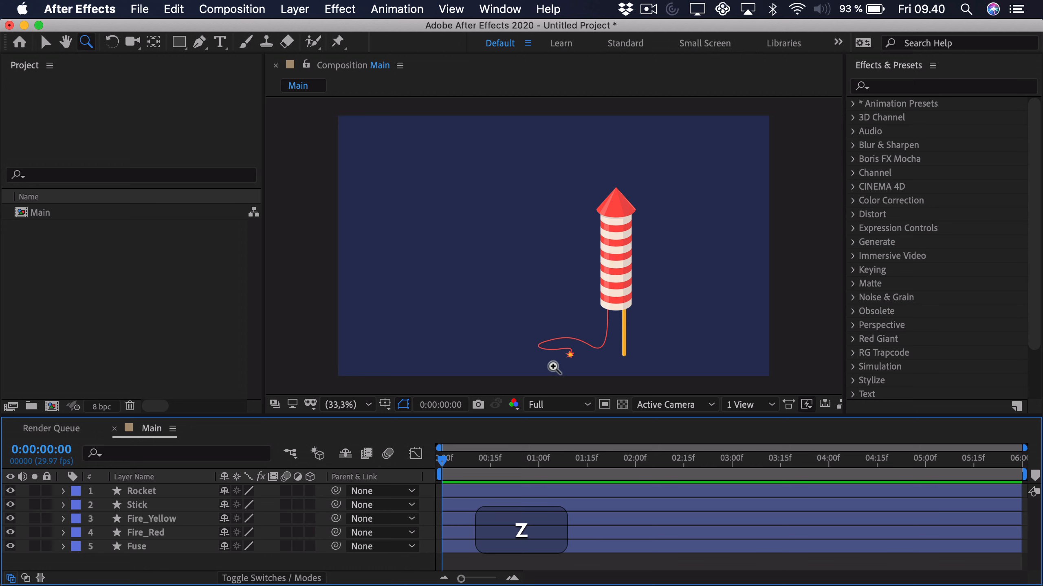
left_click(554, 366)
key("space")
left_click_drag(578, 295, 663, 354)
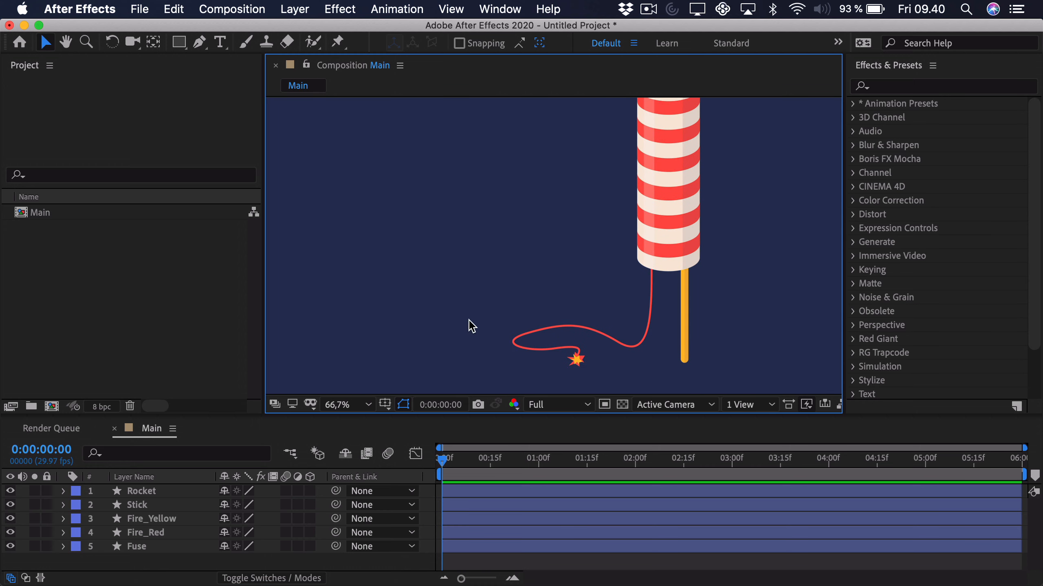
left_click_drag(592, 262, 588, 288)
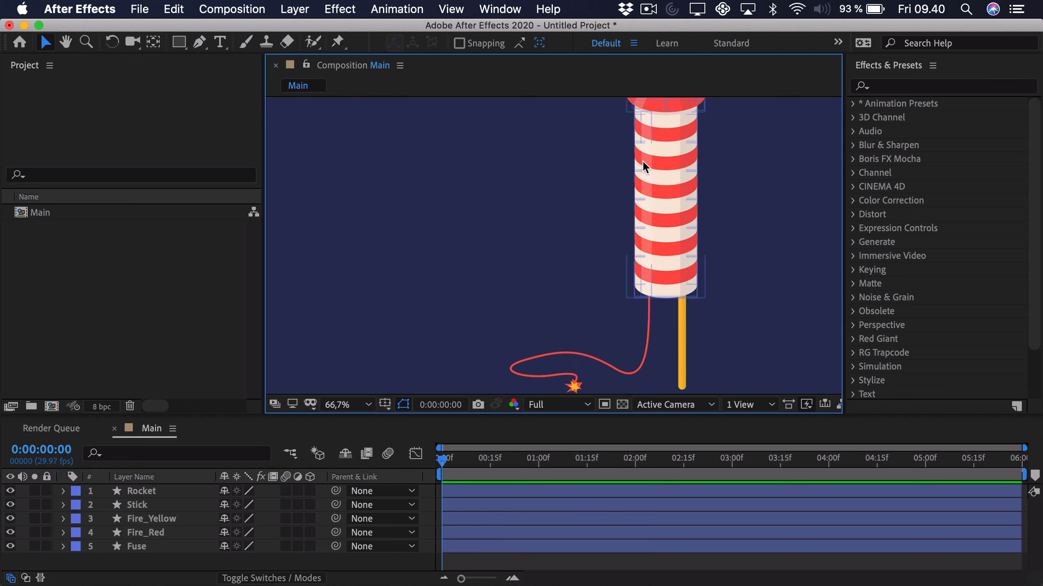
key("space")
left_click_drag(617, 163, 628, 226)
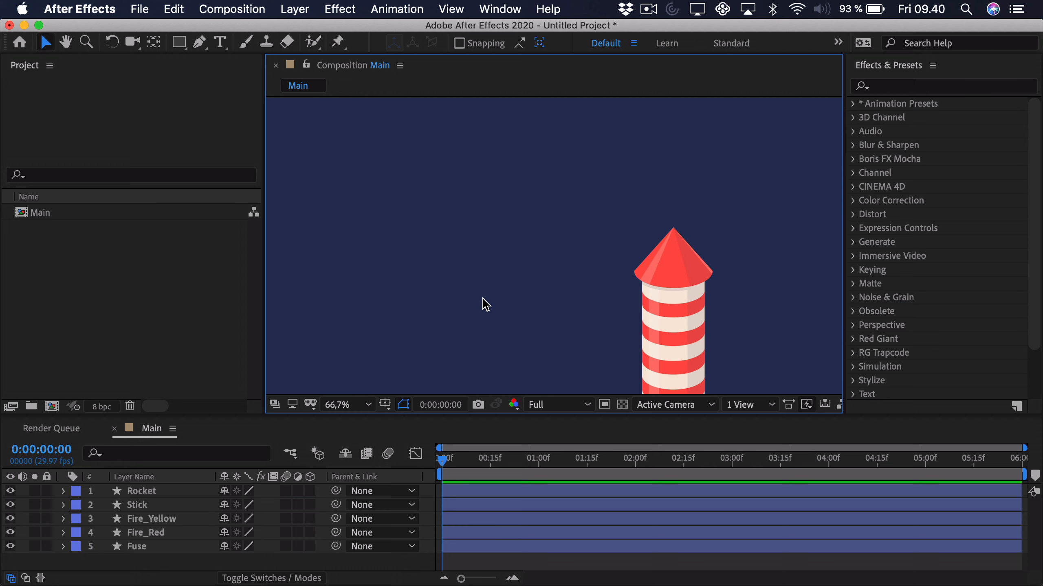
scroll(370, 391, "down", 2)
left_click(365, 402)
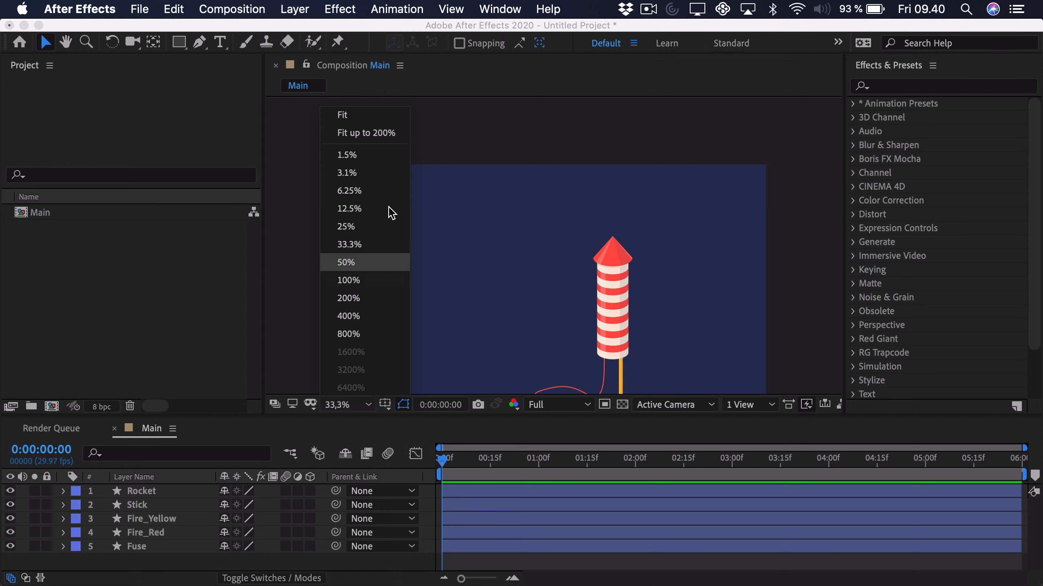
left_click(390, 138)
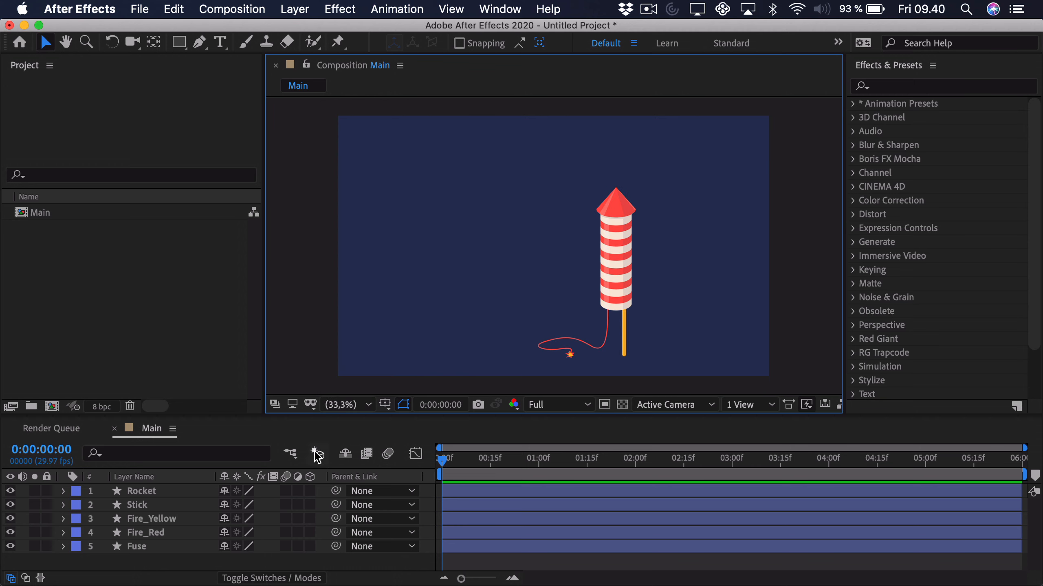
Step: Hide and reshow the Rocket and Stick layers one at a time to identify their artwork
left_click(159, 492)
left_click(8, 492)
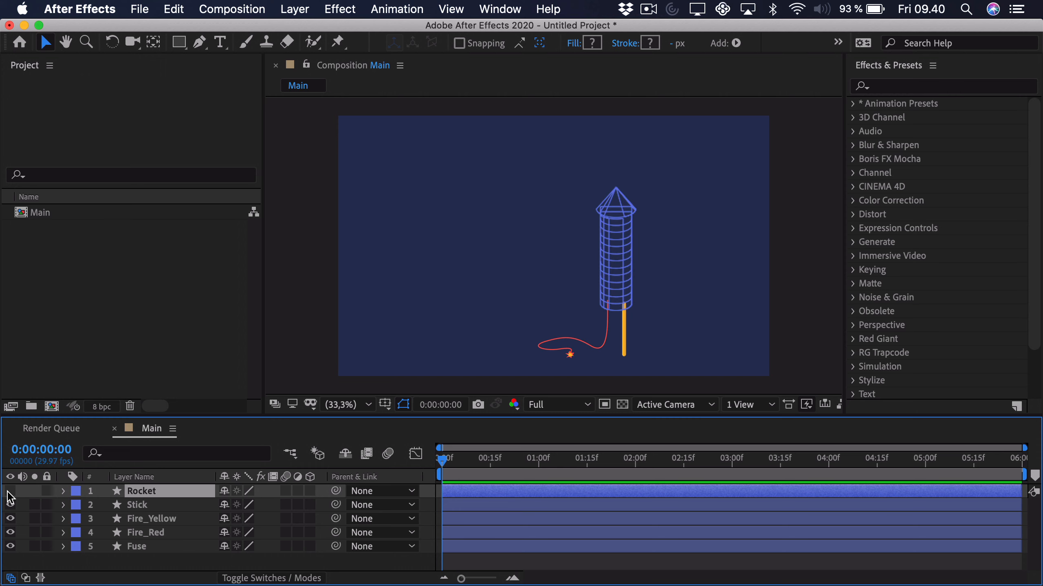
left_click(8, 491)
left_click(19, 505)
left_click(11, 505)
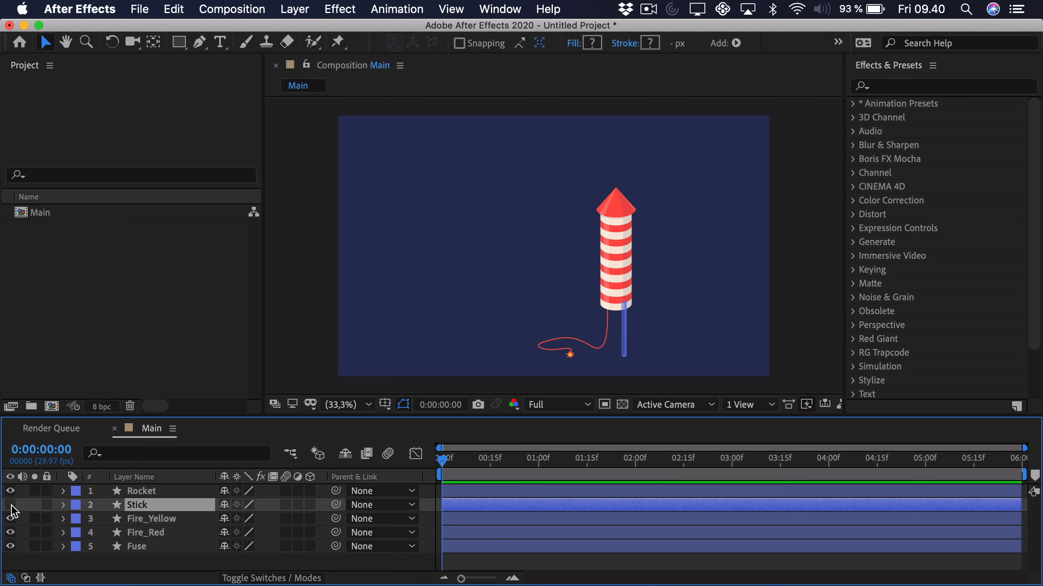
left_click(11, 506)
Step: Inspect the spark up close by toggling the visibility of the Fire_Yellow, Fire_Red and Fuse layers, leaving all visible
left_click(127, 519)
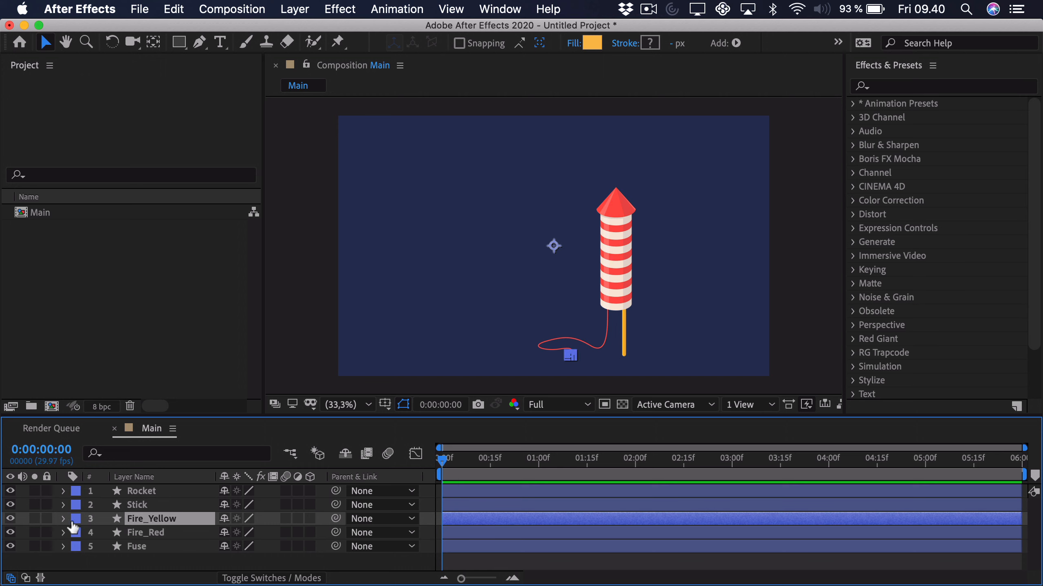
key("z")
left_click(549, 374)
key("space")
left_click_drag(425, 286, 493, 305)
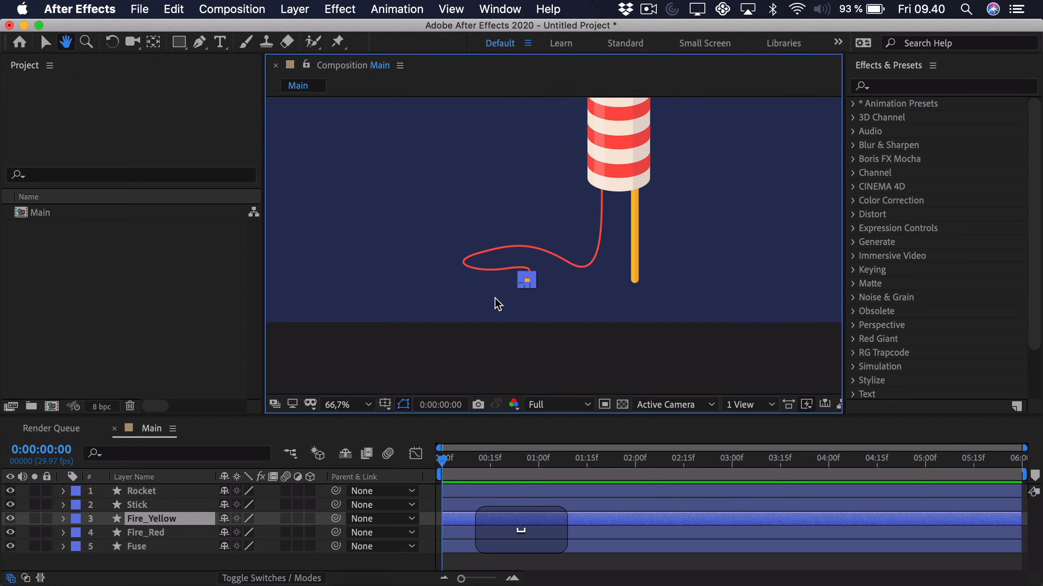
key("z")
double_click(551, 287)
key("space")
left_click_drag(445, 268, 494, 274)
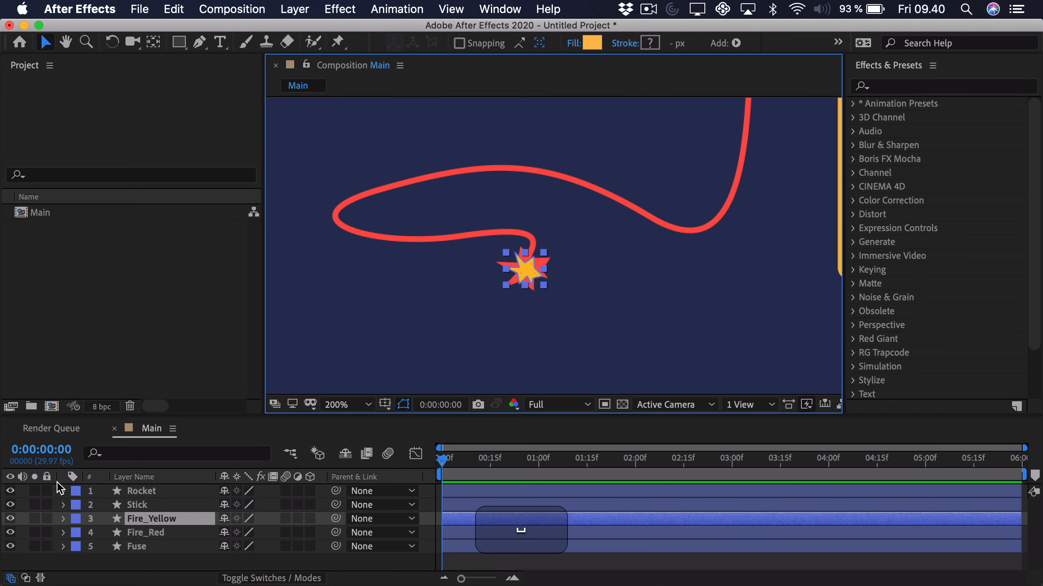
left_click(10, 519)
left_click(10, 519)
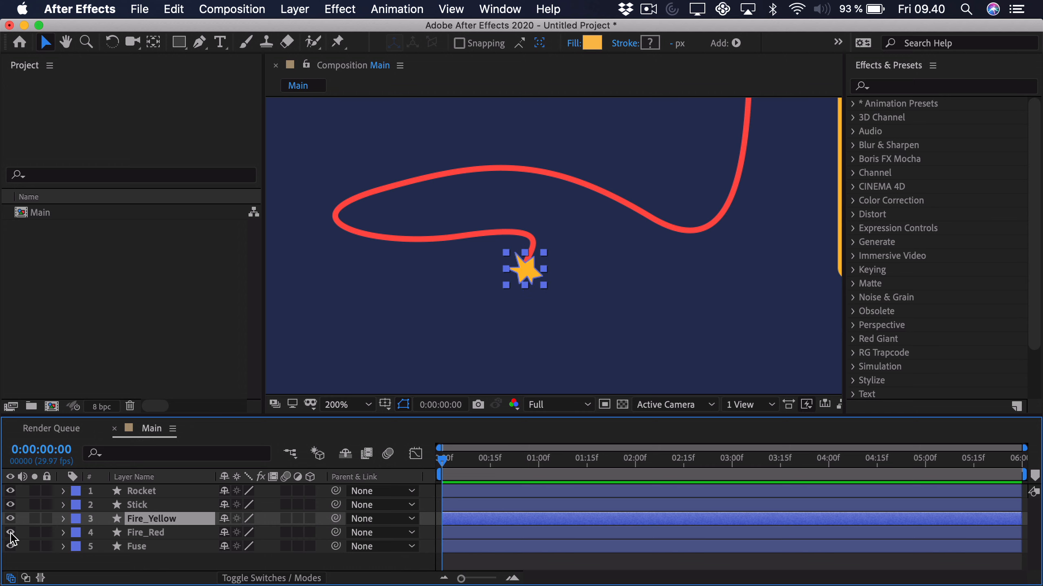
left_click(11, 546)
left_click(11, 546)
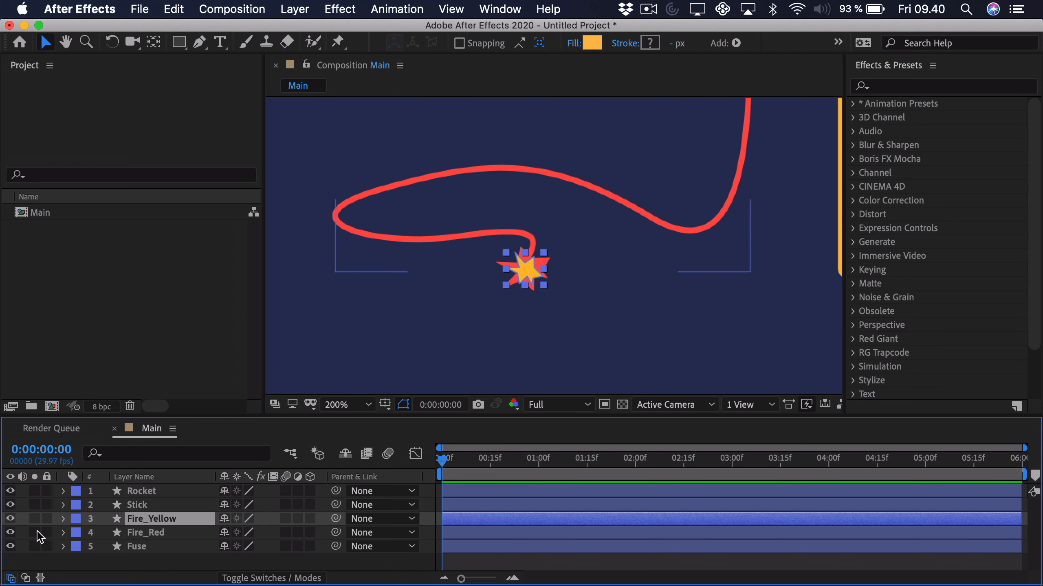
left_click(366, 404)
left_click(372, 143)
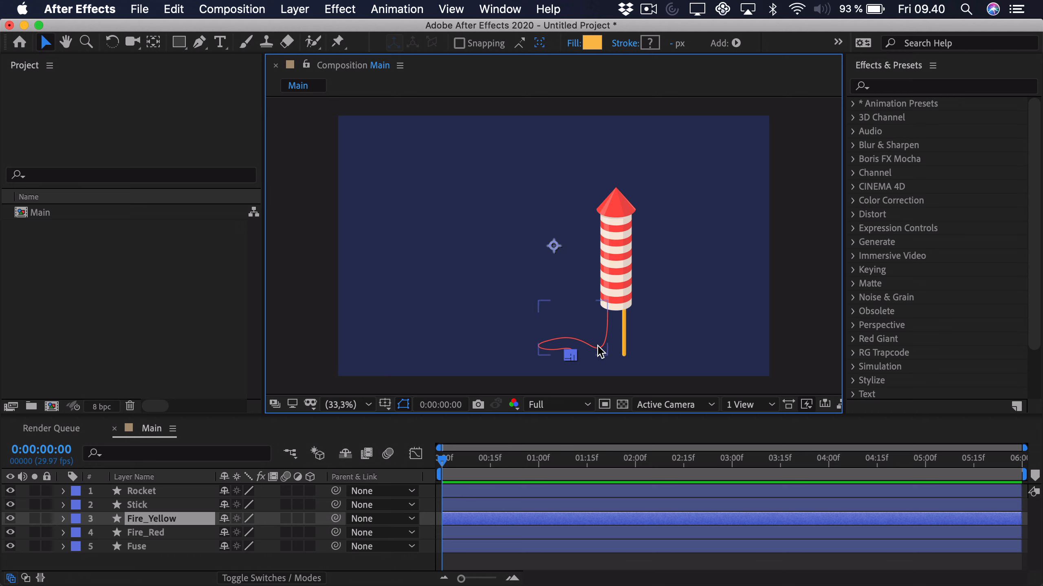
left_click(593, 392)
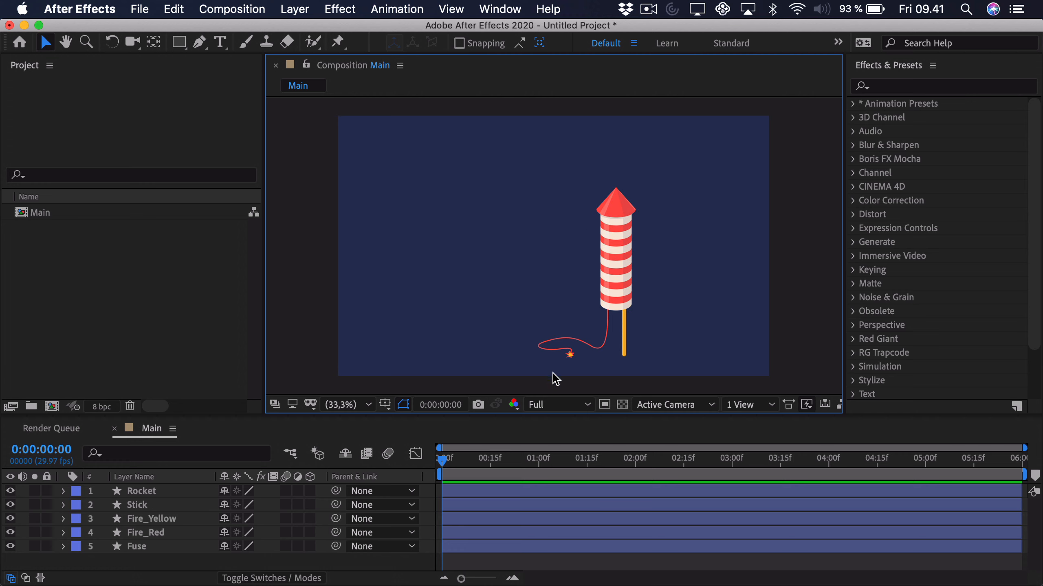
Step: Add Trim Paths to the Fuse shape layer and expand its properties
key("z")
left_click_drag(521, 370, 657, 271)
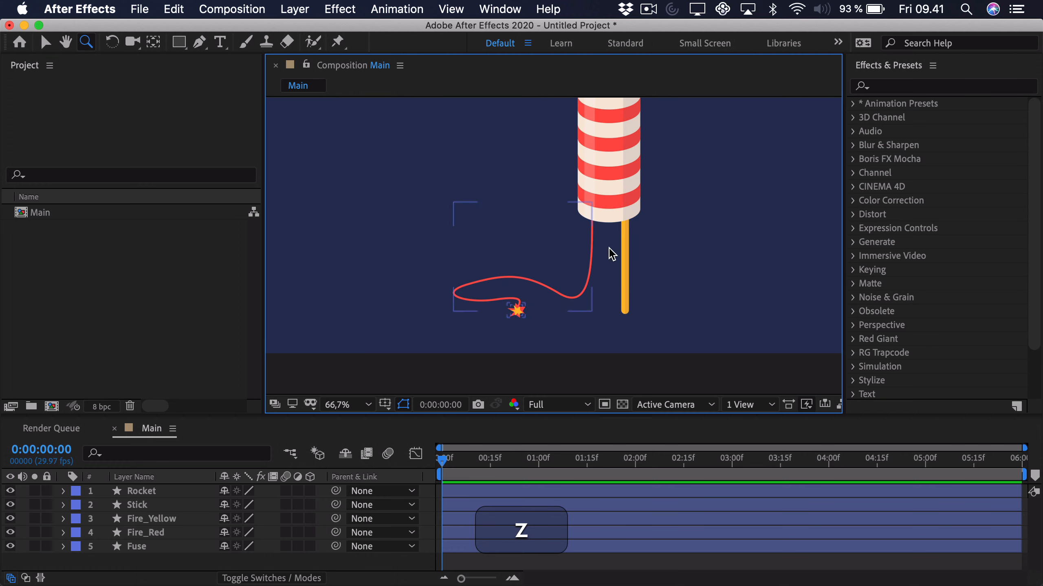
left_click_drag(498, 312, 609, 230)
key("space")
left_click_drag(488, 245, 589, 210)
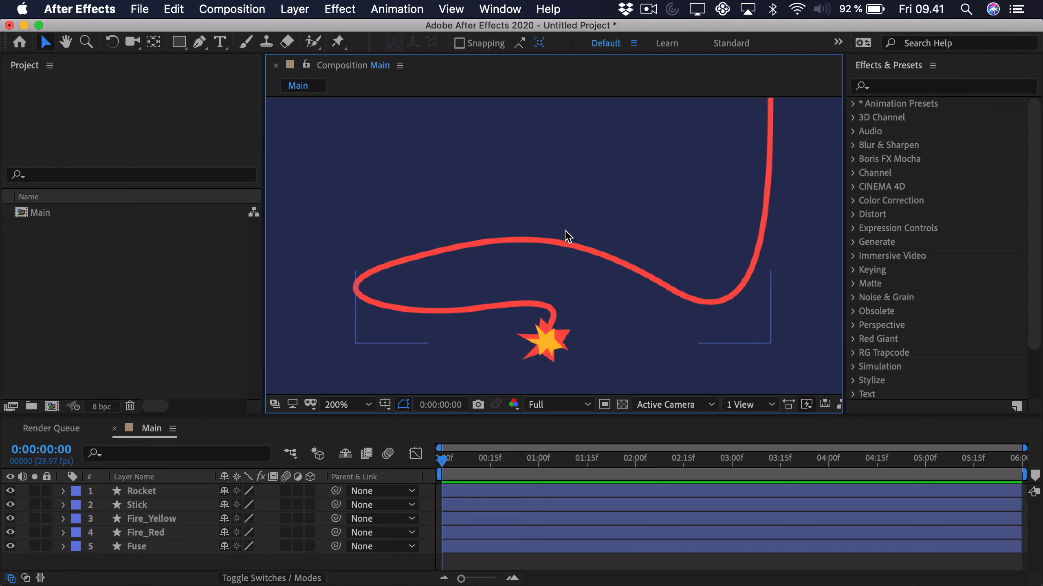
left_click(727, 251)
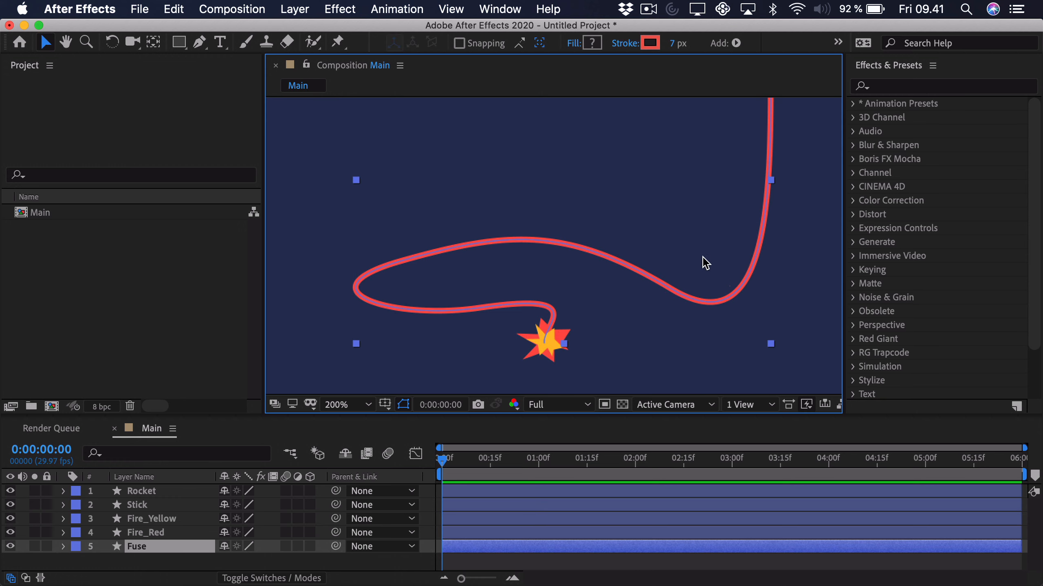
left_click(63, 547)
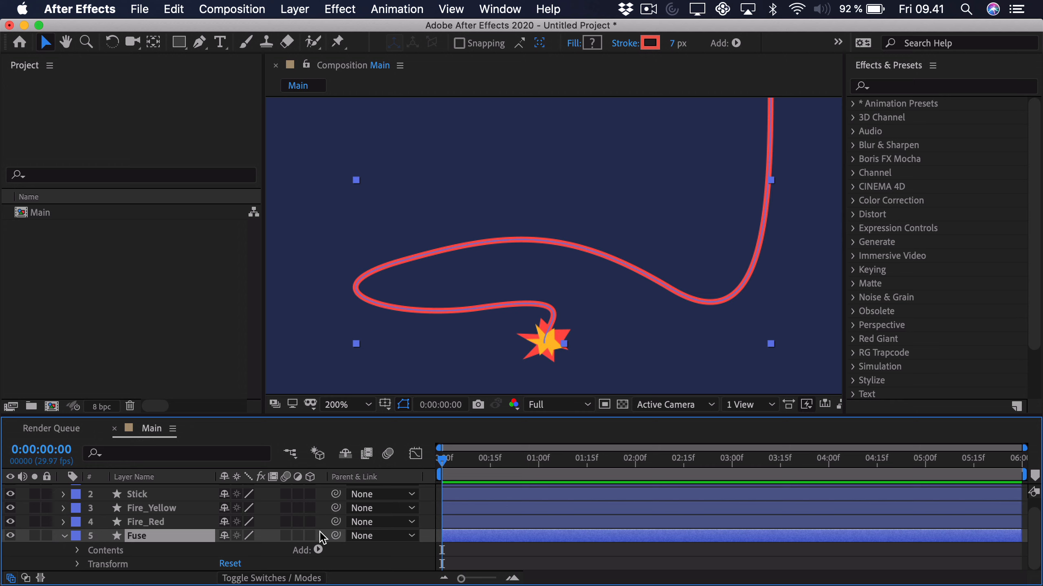
left_click(319, 550)
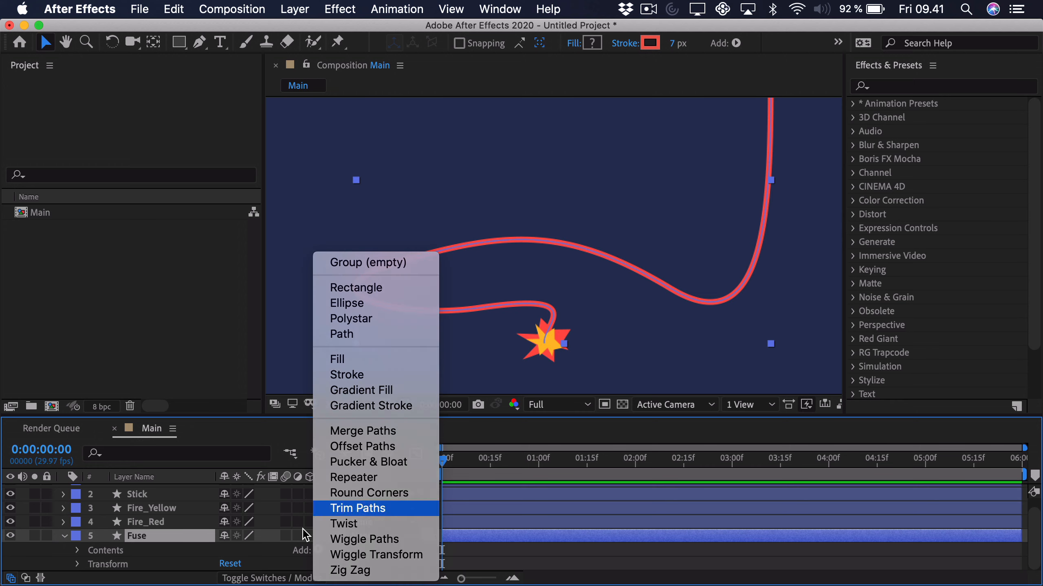
left_click(336, 438)
scroll(228, 559, "down", 1)
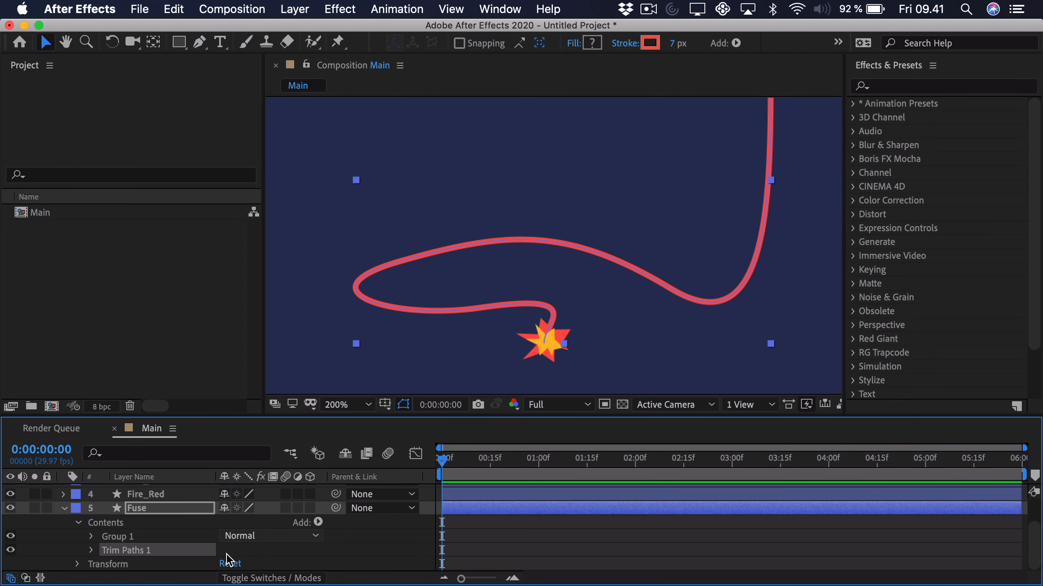
left_click(92, 552)
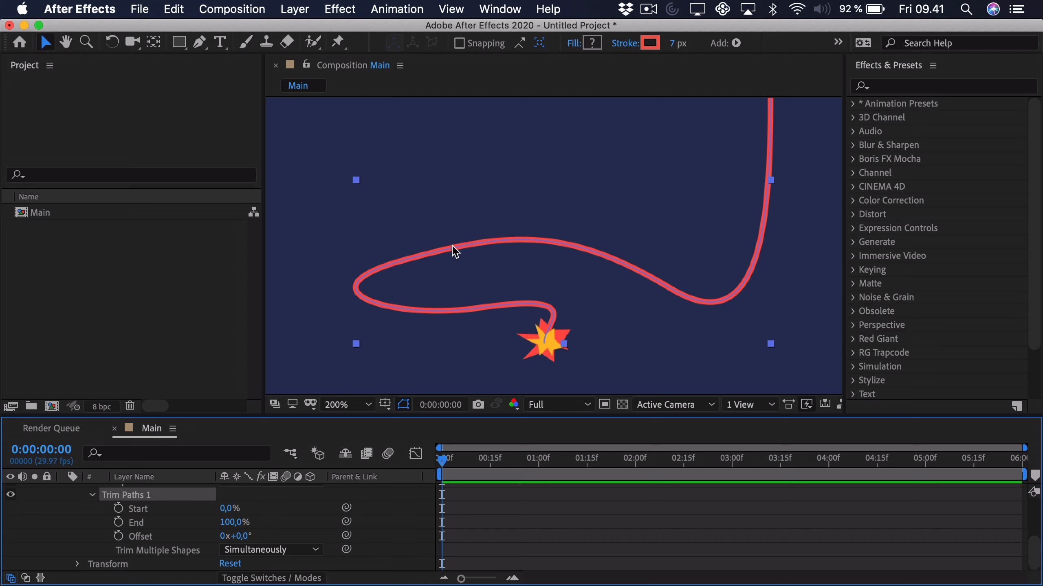
Step: Keyframe the fuse's Trim Paths End at 100% at 0:00:00:00 and 0% at 0:00:02:00
left_click_drag(233, 523, 213, 525)
key("super+z")
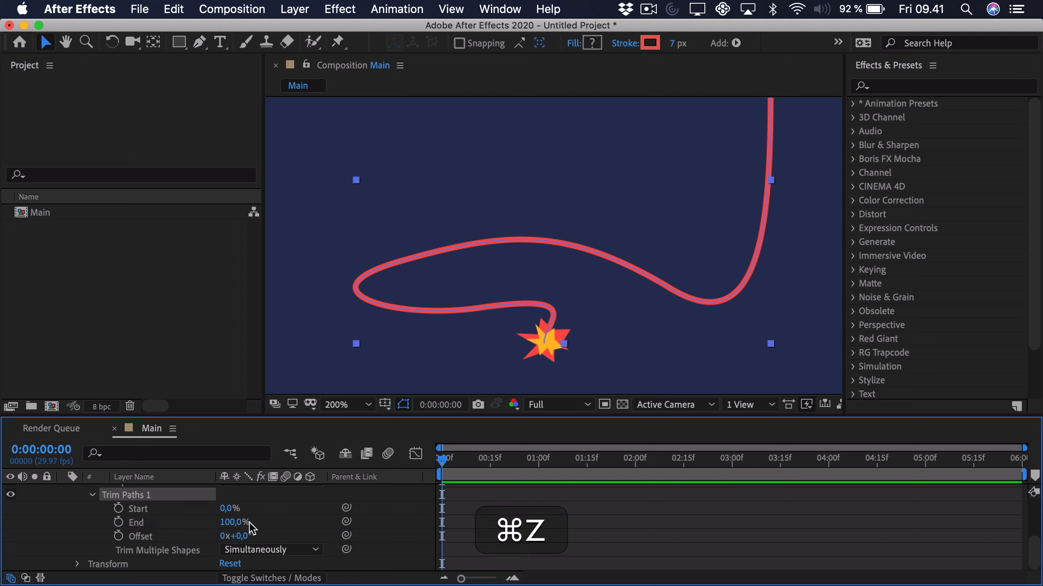
left_click(118, 522)
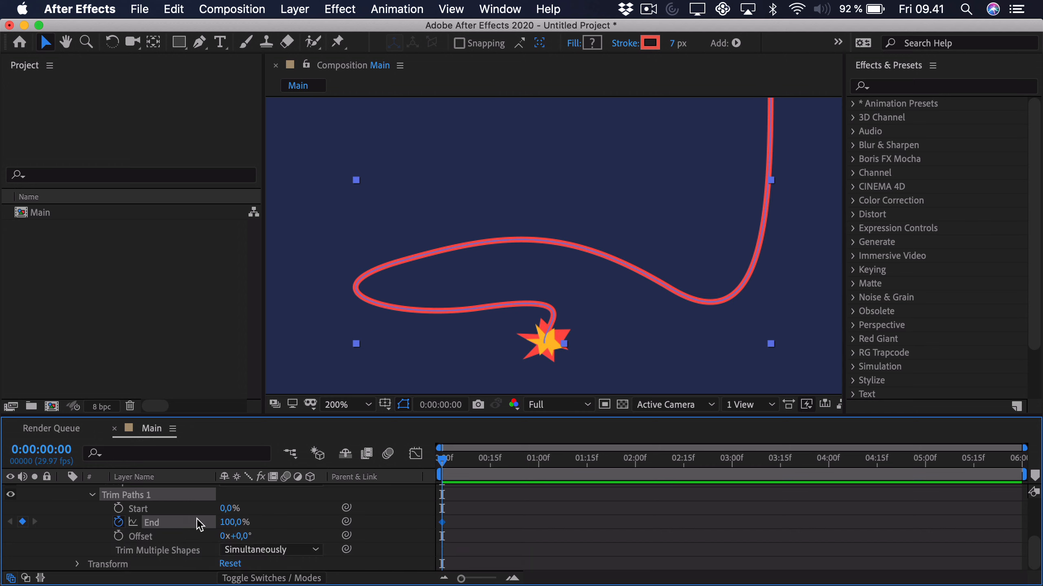
left_click_drag(585, 467, 636, 466)
left_click(239, 523)
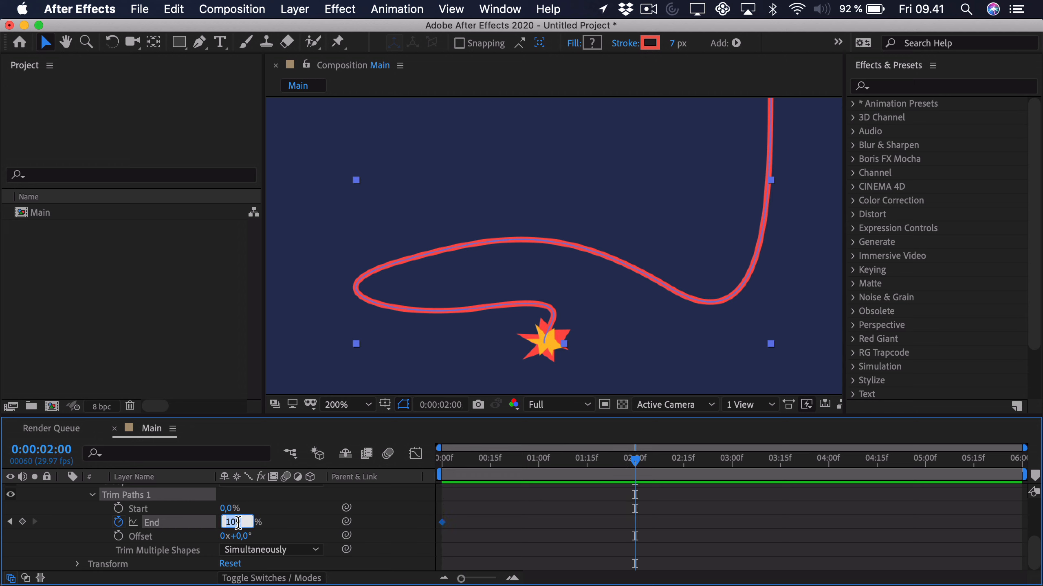
type("0")
key("Return")
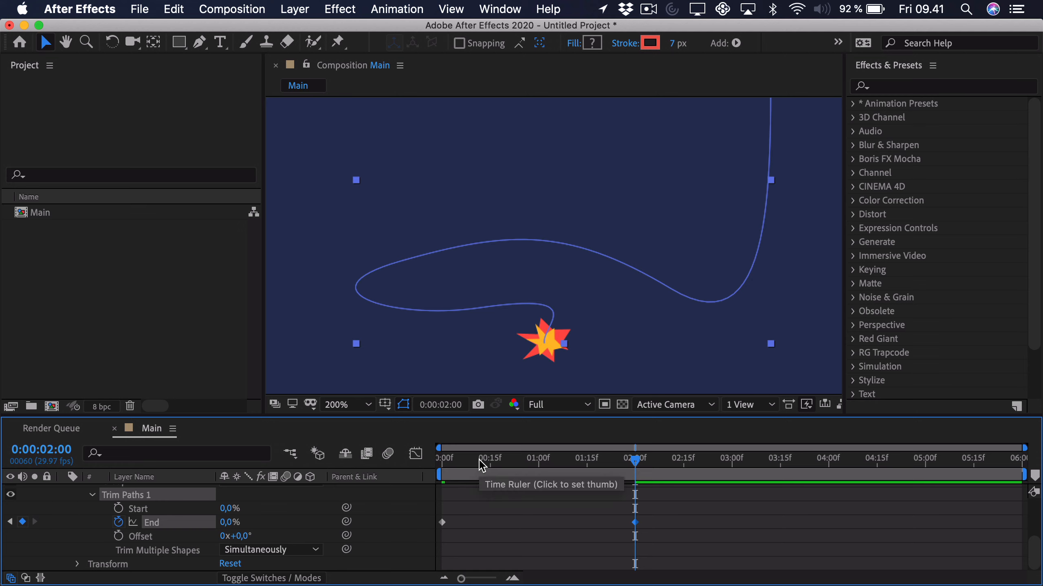
Step: Preview the fuse animation and move the 0% End keyframe to about 0:00:02:10
left_click_drag(481, 465, 443, 461)
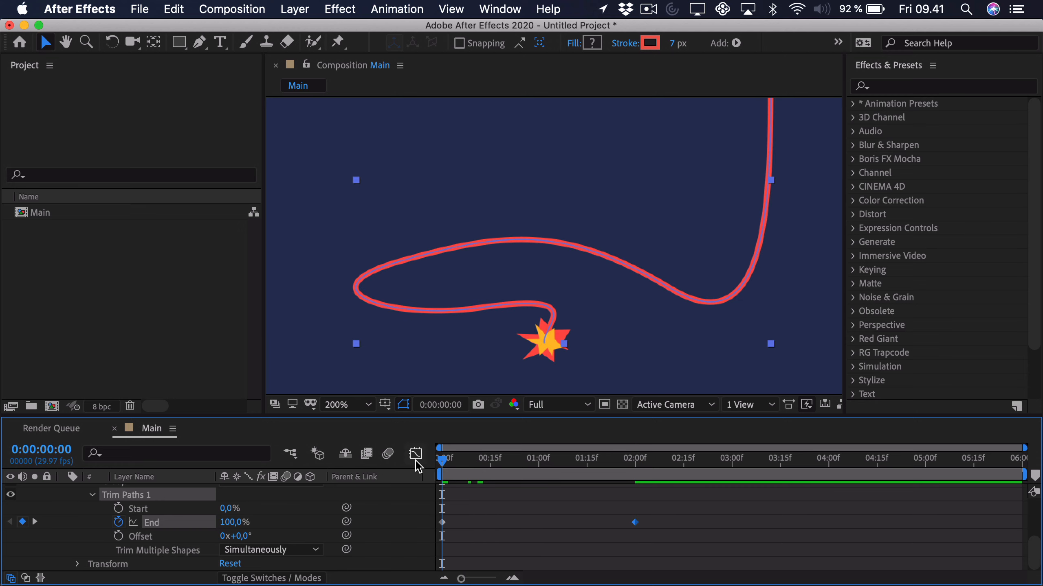
key("space")
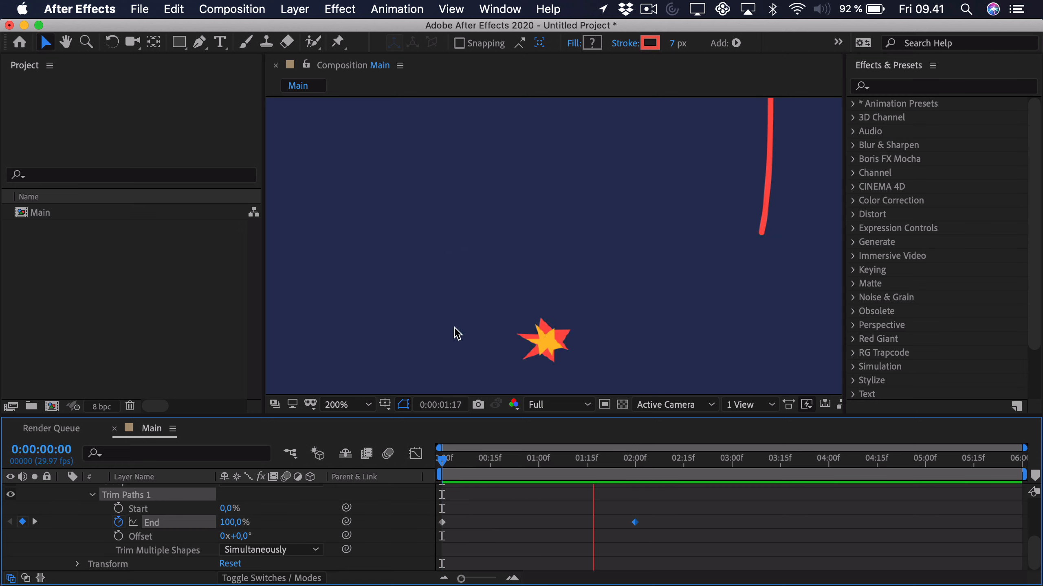
key("space")
left_click_drag(632, 522, 668, 523)
Step: Apply Easy Ease to the first Trim Paths End keyframe and preview the fuse burning away
key("Home")
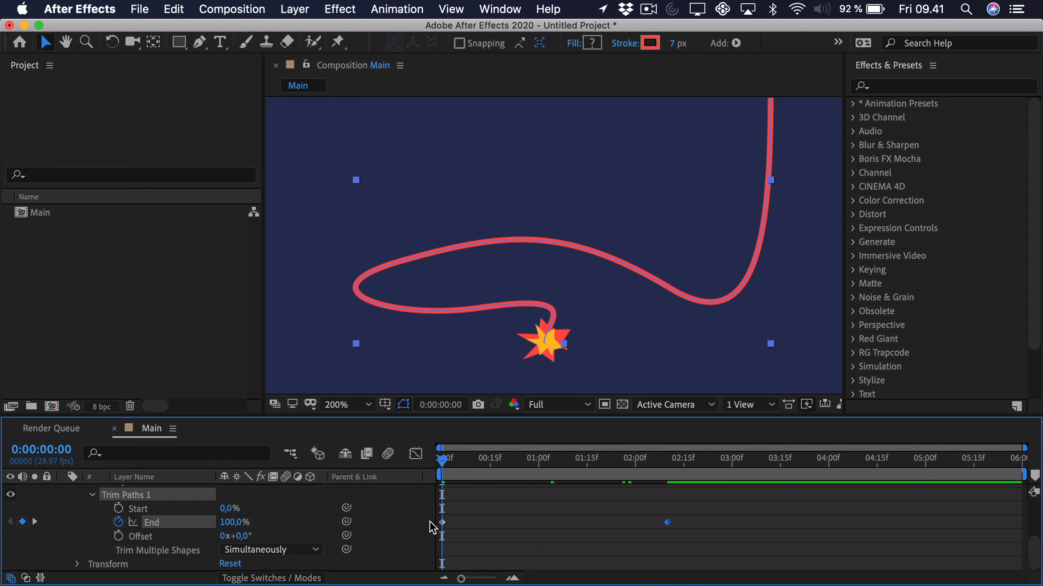
left_click_drag(468, 504, 439, 544)
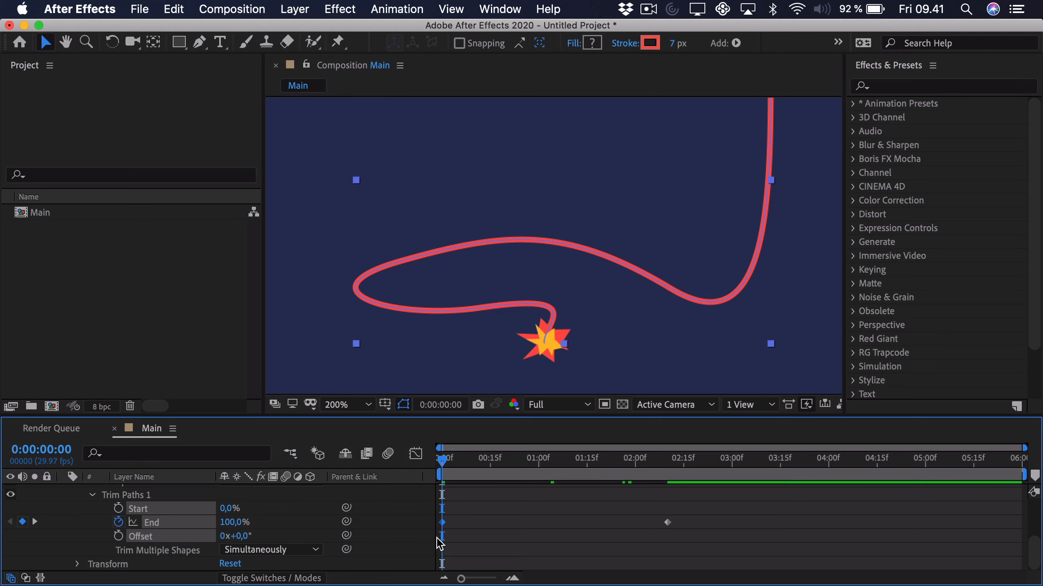
key("F9")
left_click(439, 544)
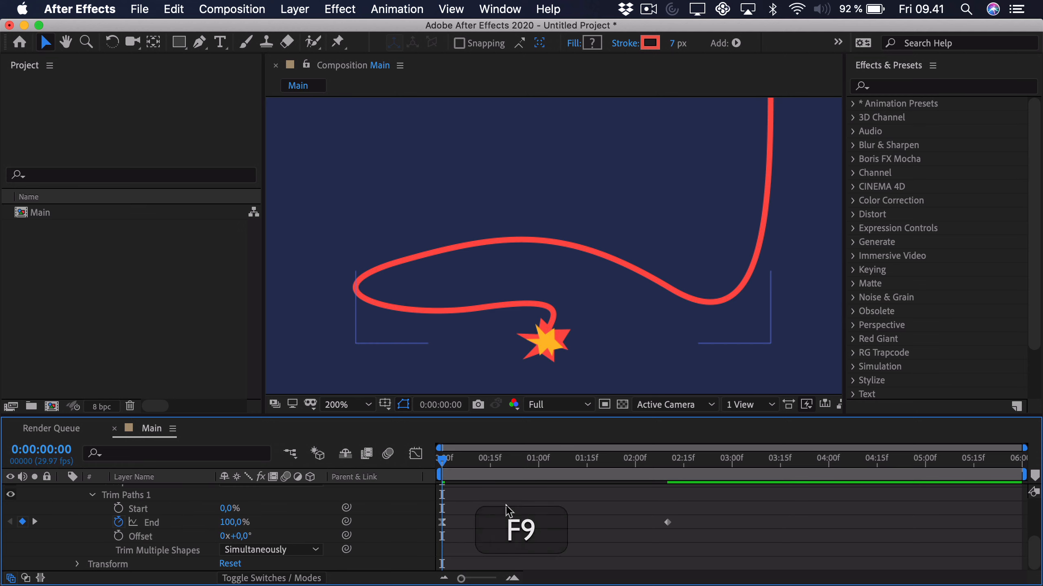
key("space")
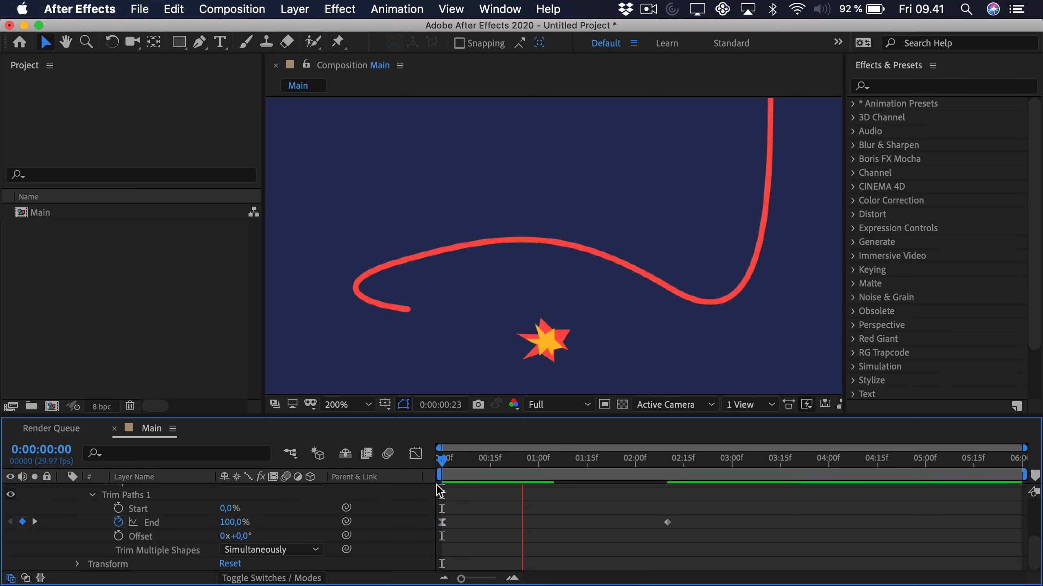
key("space")
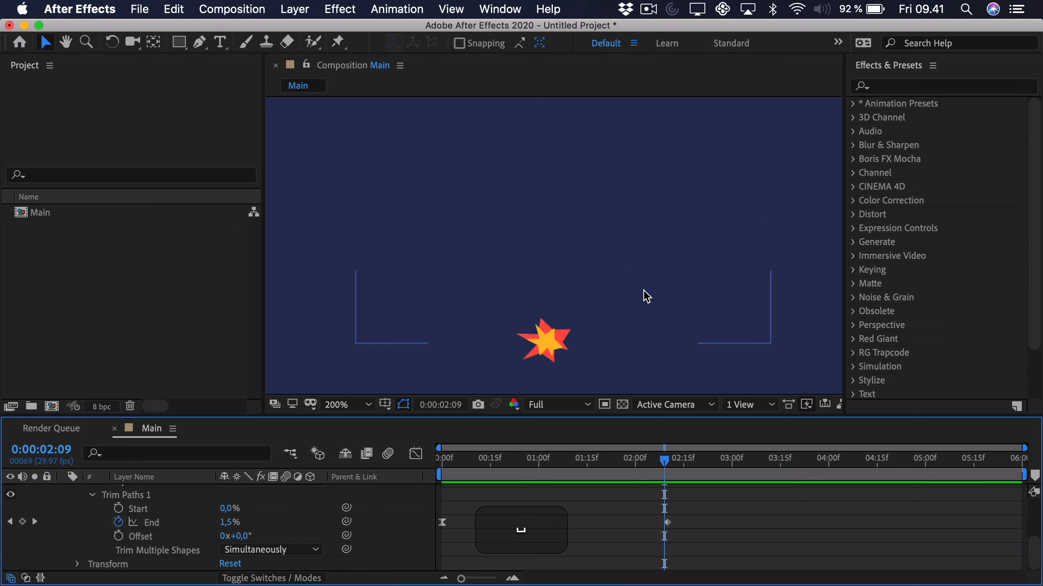
left_click_drag(539, 463, 423, 459)
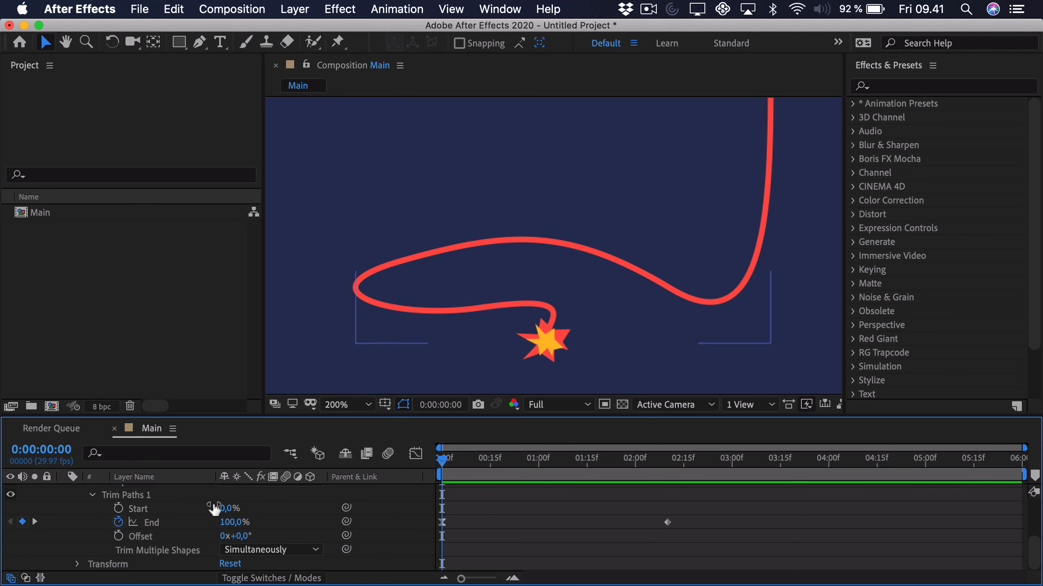
scroll(87, 496, "up", 1)
scroll(87, 497, "up", 4)
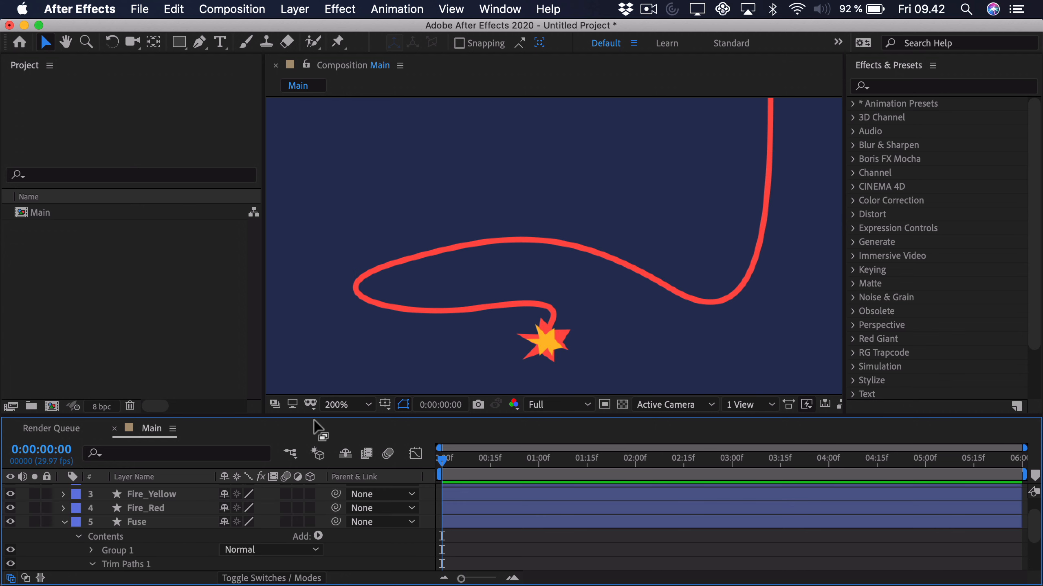
Step: Collapse the Fuse layer's properties in an enlarged timeline and hide the Fire_Yellow layer
left_click_drag(320, 415, 326, 361)
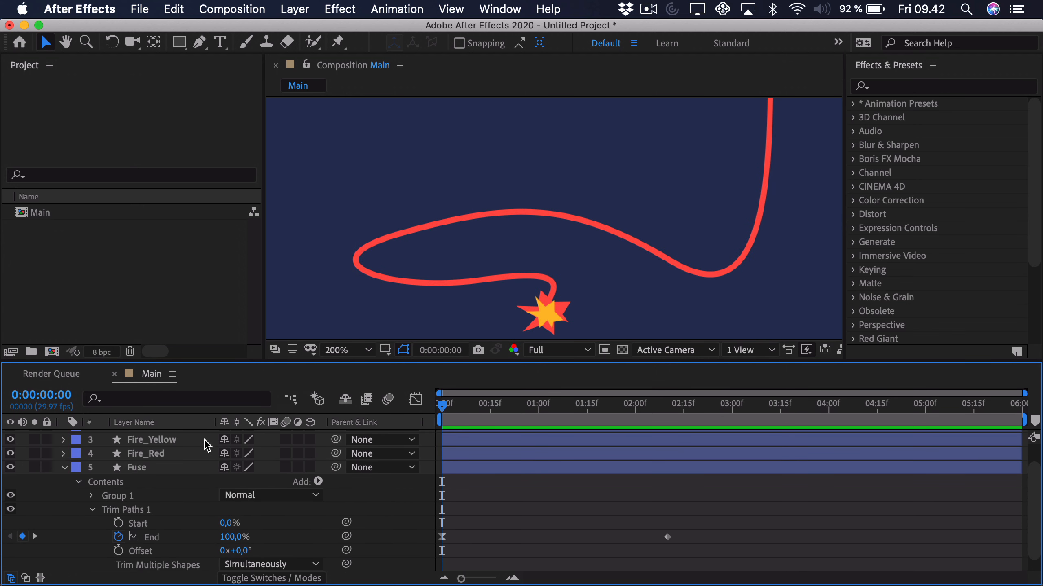
left_click(64, 470)
left_click(145, 464)
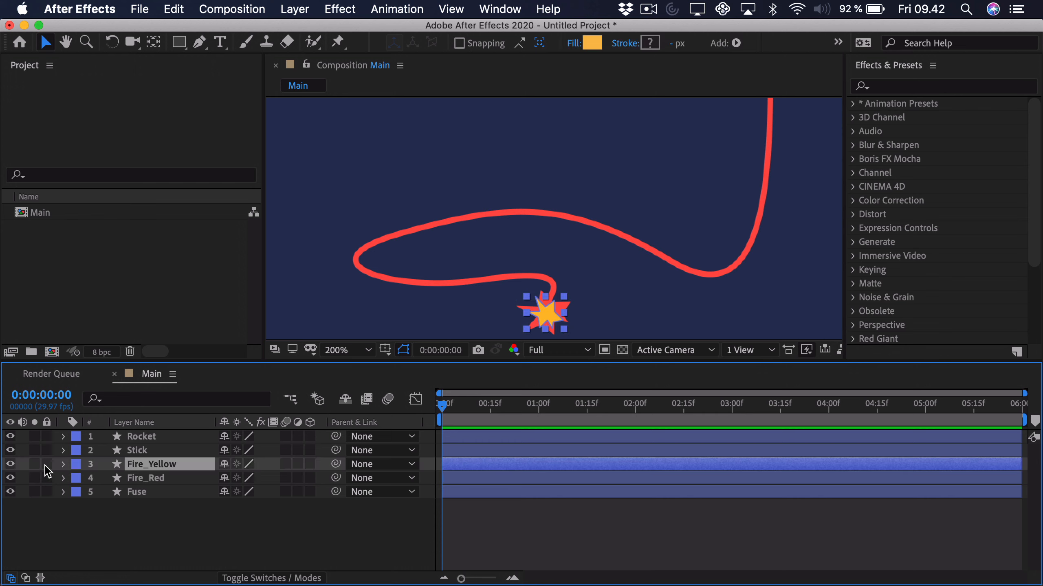
left_click(9, 465)
Step: Add Wiggle Paths to the Fire_Red shape layer and expand its properties
left_click(138, 479)
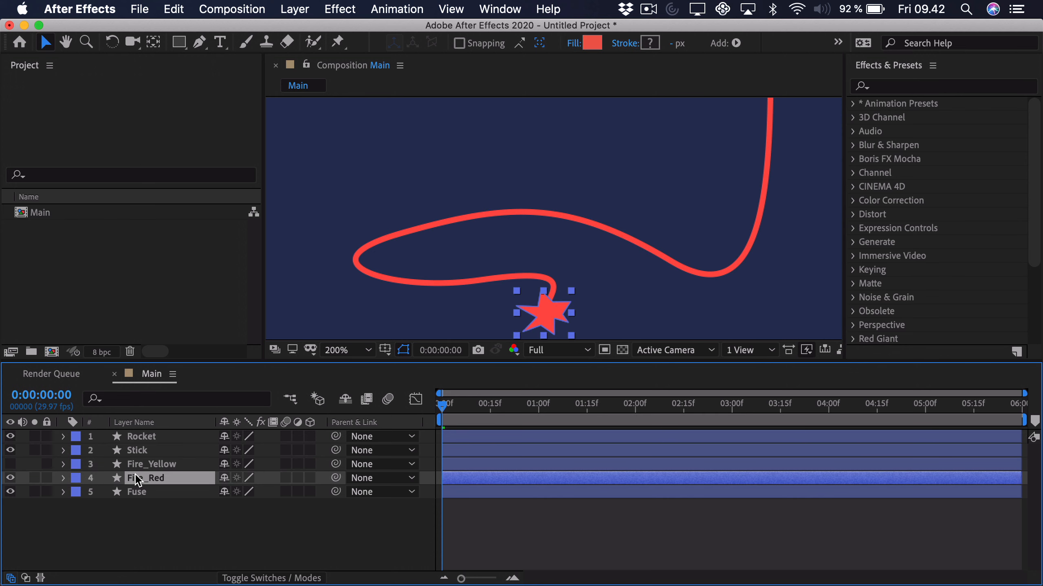
left_click(64, 478)
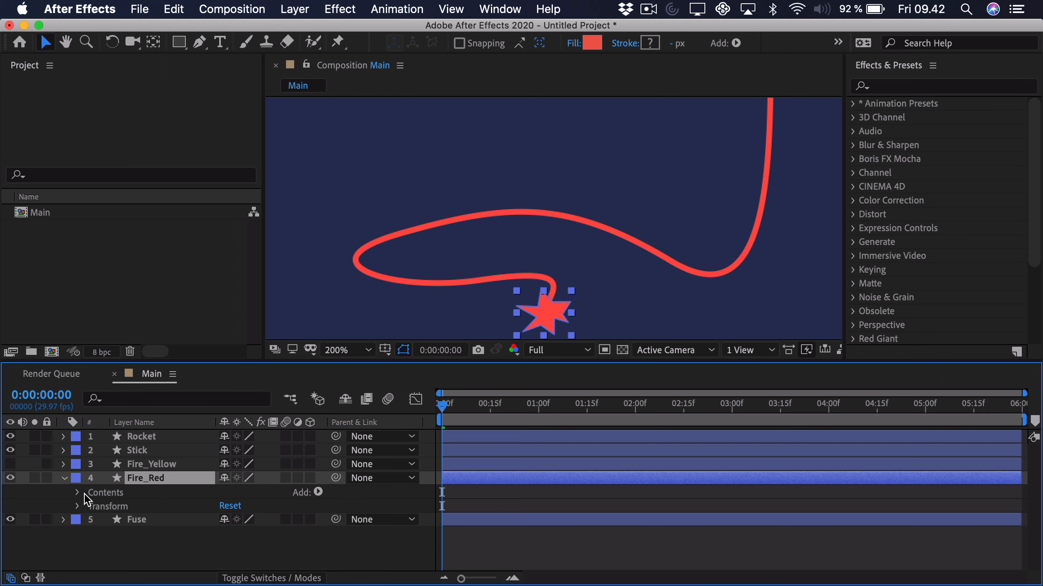
left_click(318, 492)
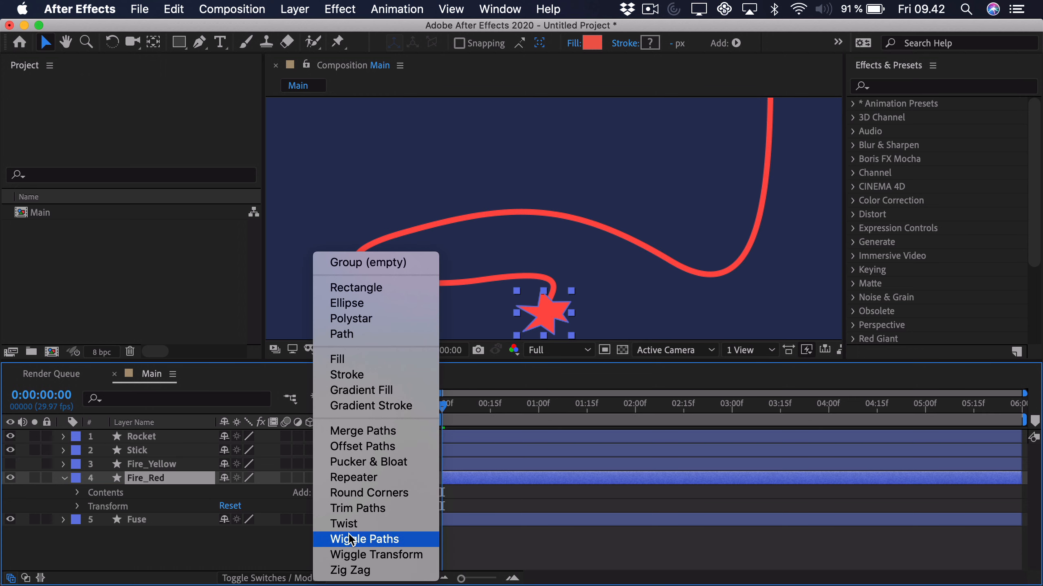
left_click(324, 539)
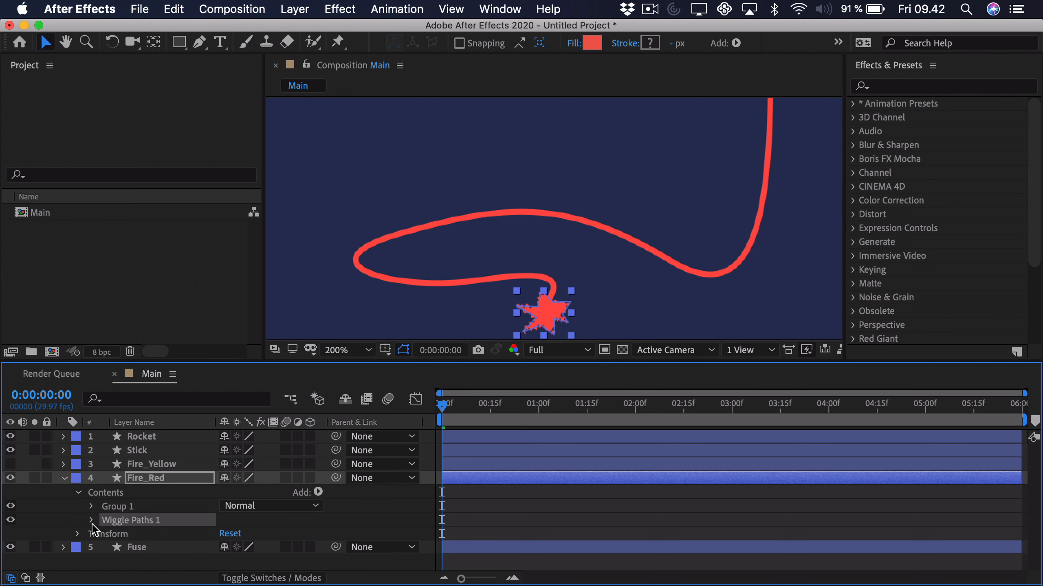
left_click(92, 520)
Step: Set the Fire_Red Wiggle Paths Detail to 0 and Size to 15, and preview the star's wiggle
scroll(516, 293, "up", 2)
key("space")
mouse_move(490, 305)
left_mouse_down()
mouse_move(530, 267)
mouse_move(532, 249)
left_mouse_up()
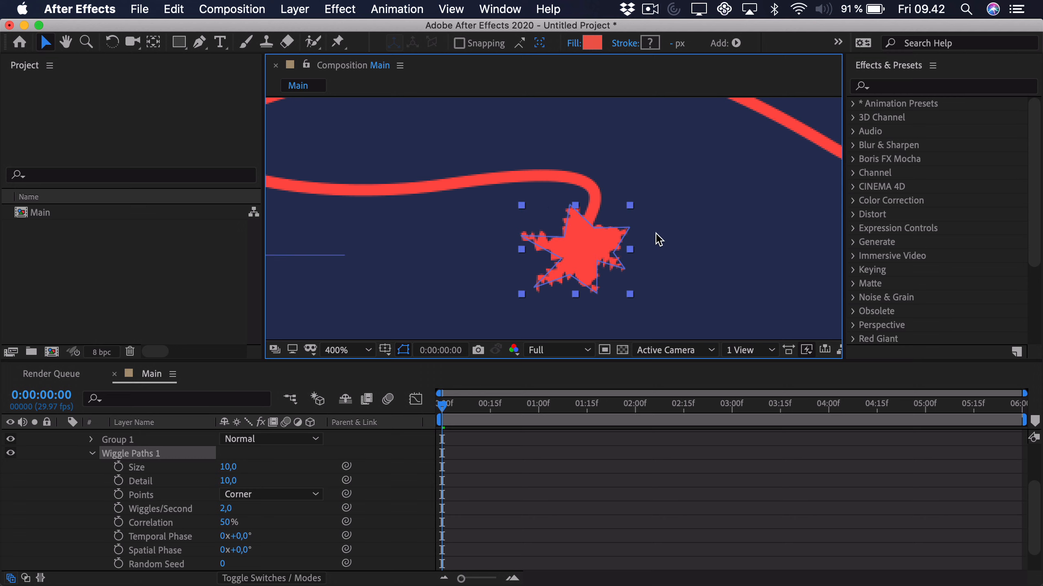
left_click(235, 481)
type("0")
key("Return")
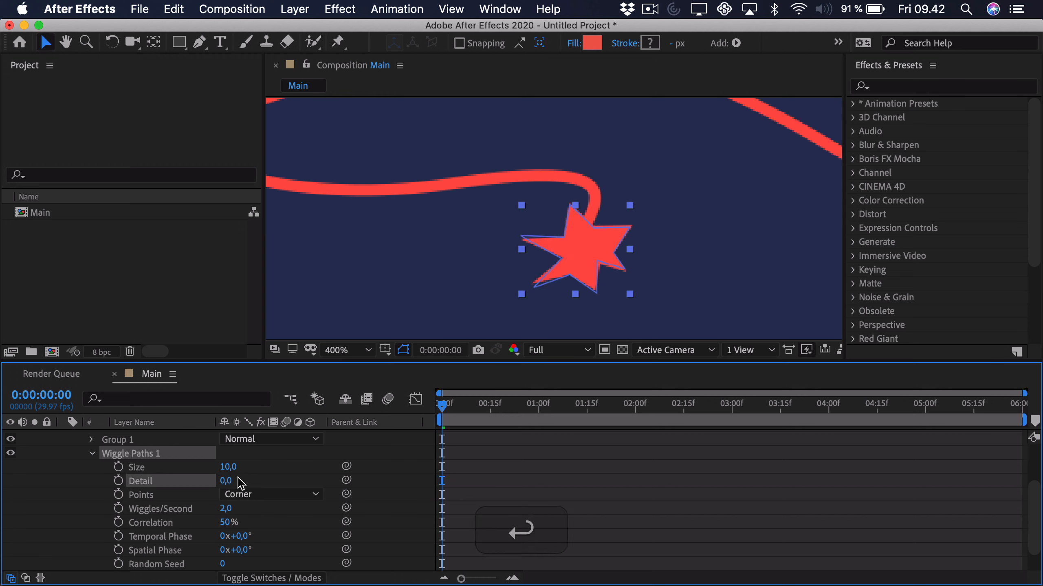
left_click(228, 468)
type("15")
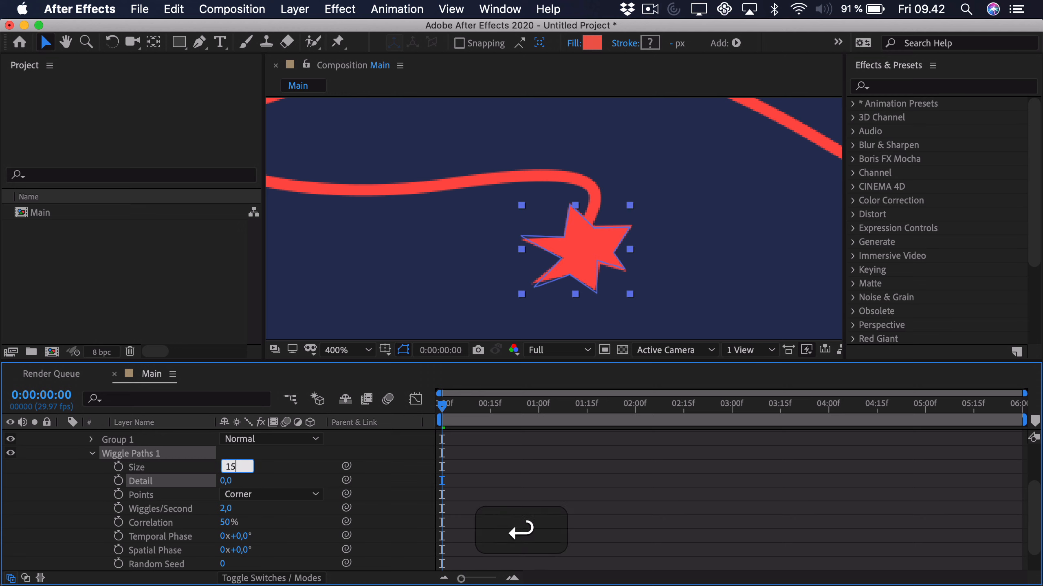
key("Return")
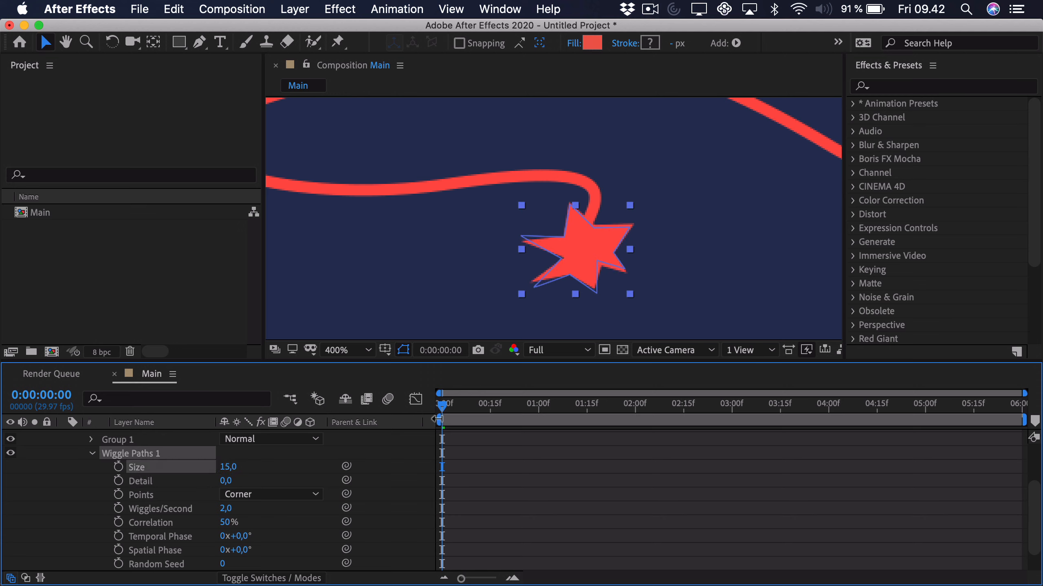
key("space")
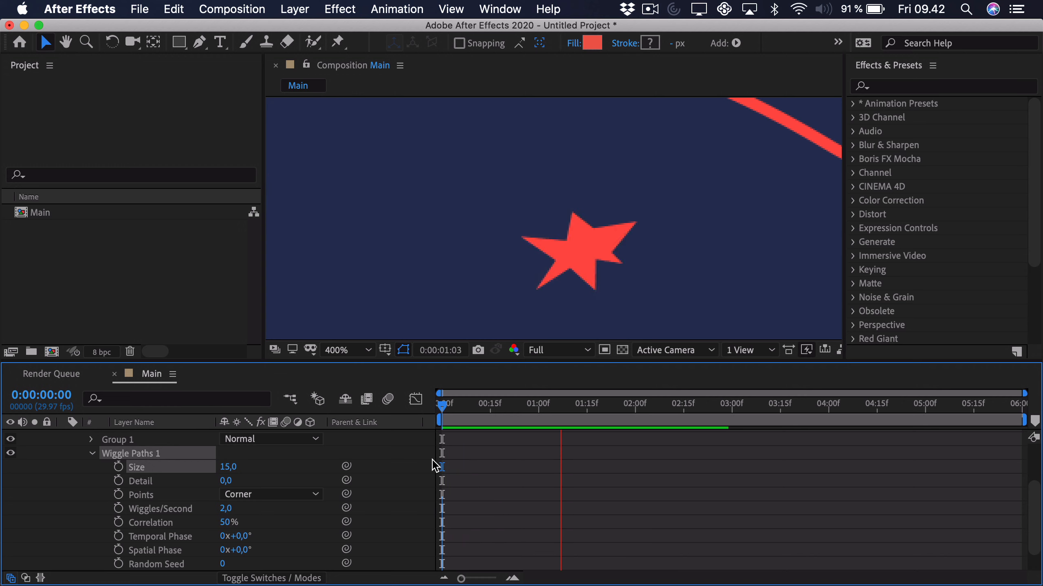
key("space")
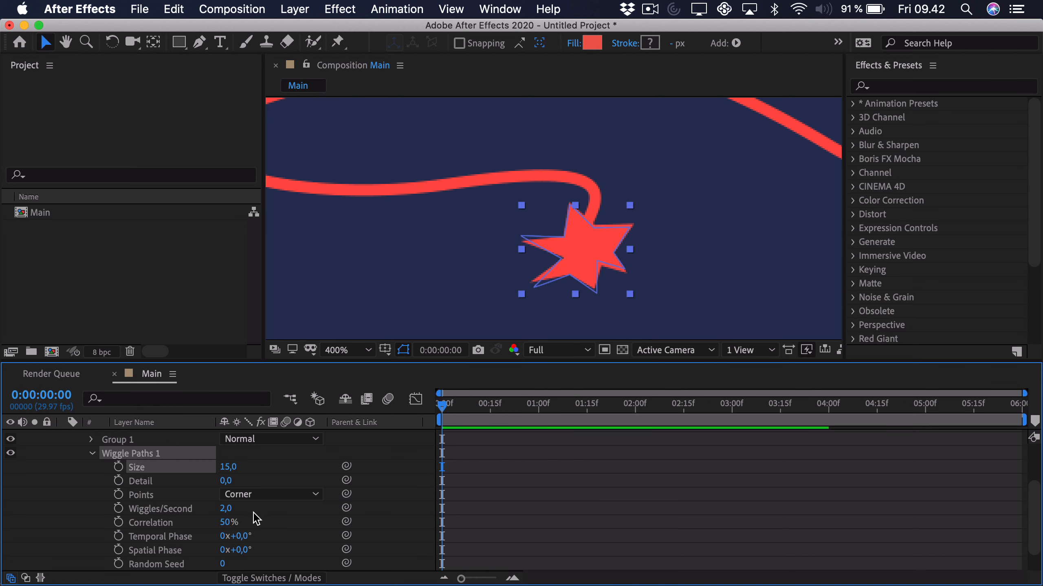
Step: Set Wiggles/Second to 8 in Fire_Red's Wiggle Paths and preview the faster wiggle
left_click(226, 508)
type("8")
key("Return")
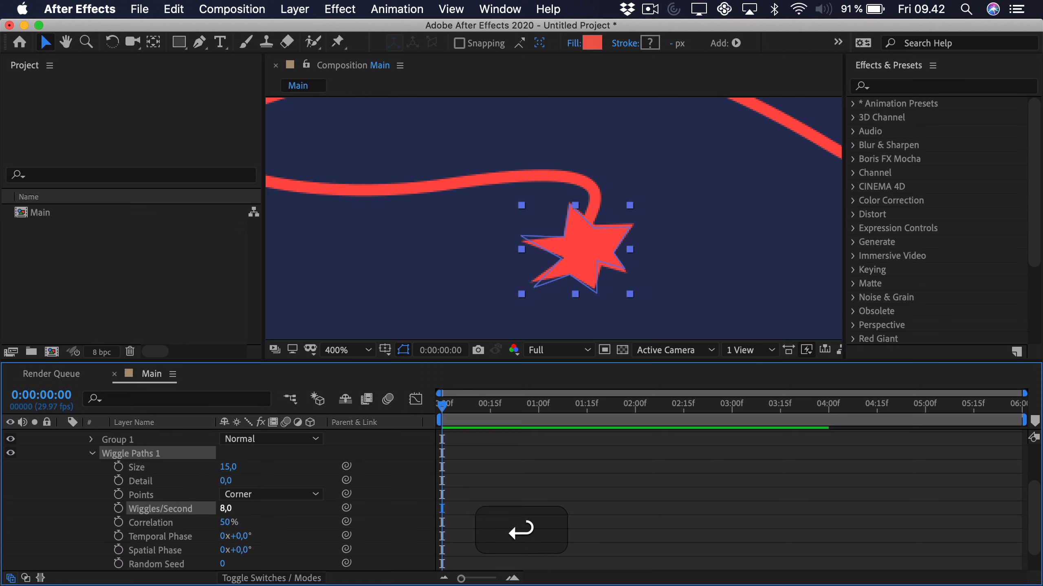
key("space")
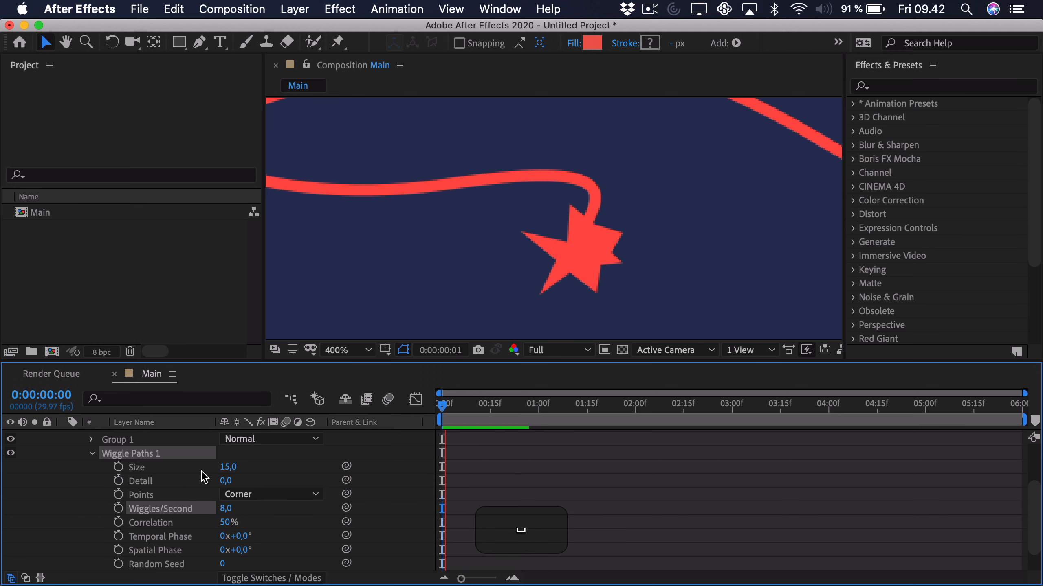
key("space")
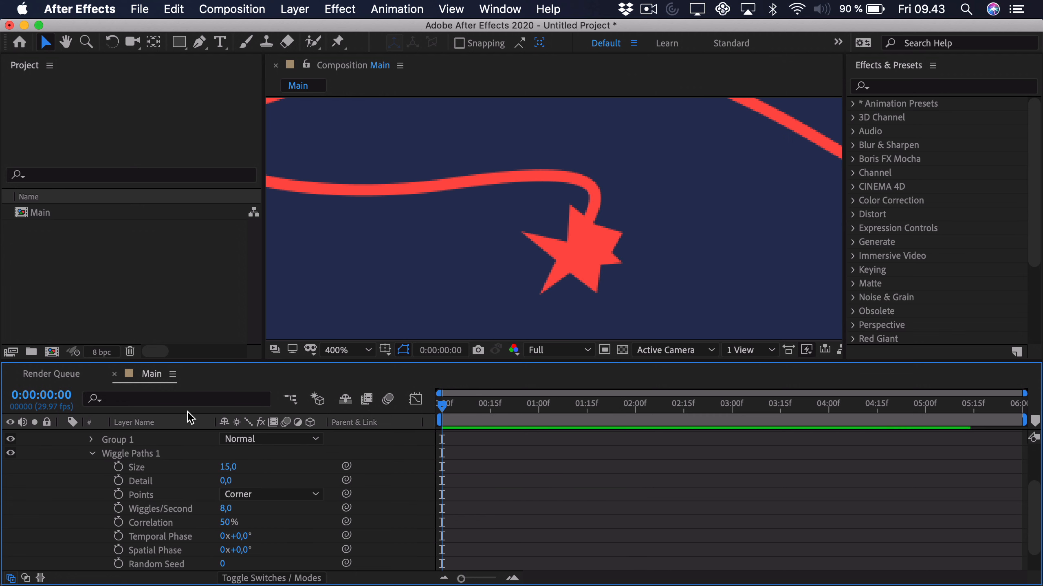
left_click(415, 439)
key("space")
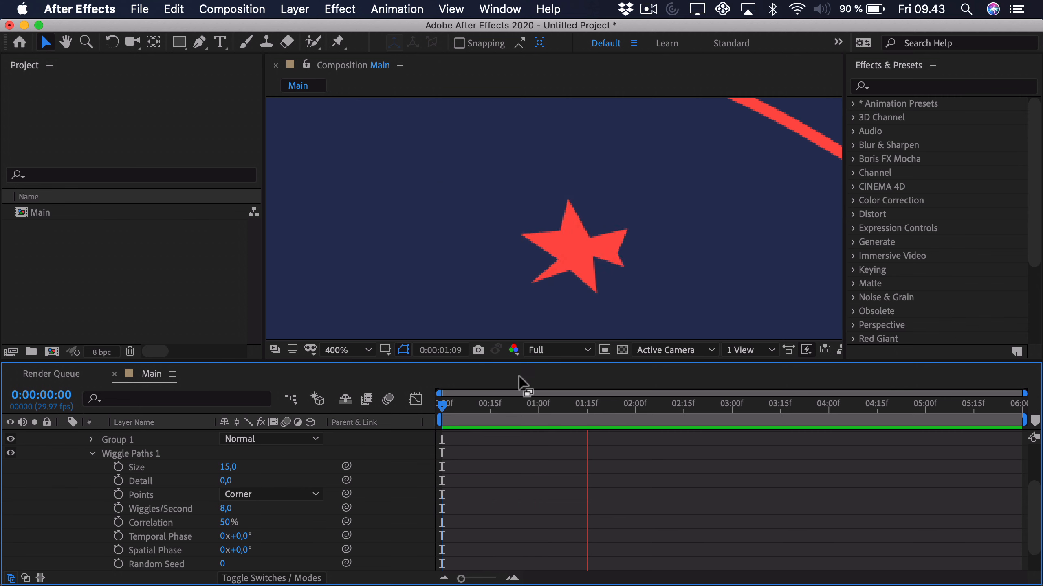
key("space")
scroll(146, 505, "up", 3)
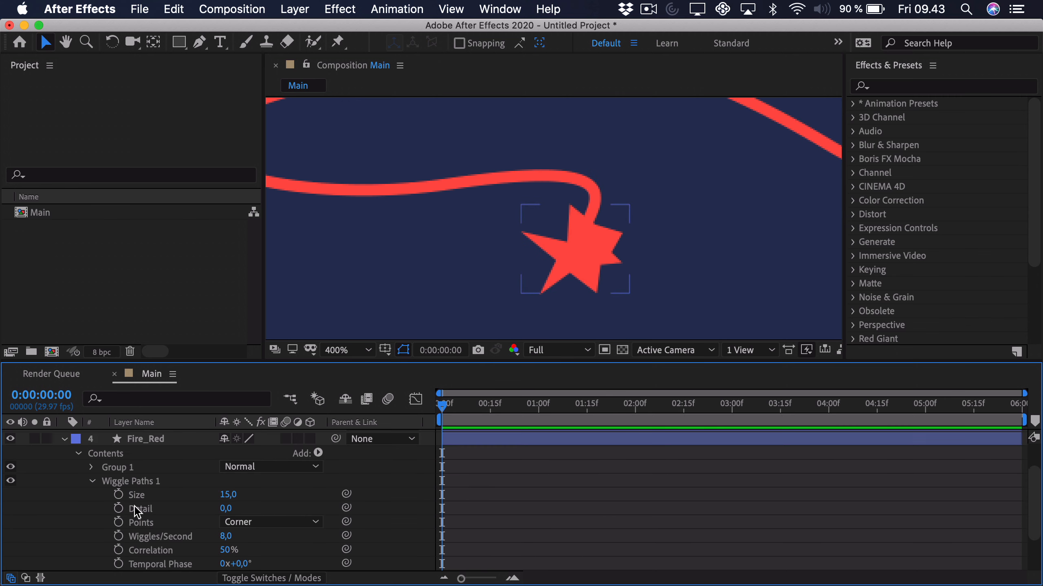
Step: Move the Fire_Red layer's anchor point onto the centre of the red star with the Pan Behind tool
left_click(152, 454)
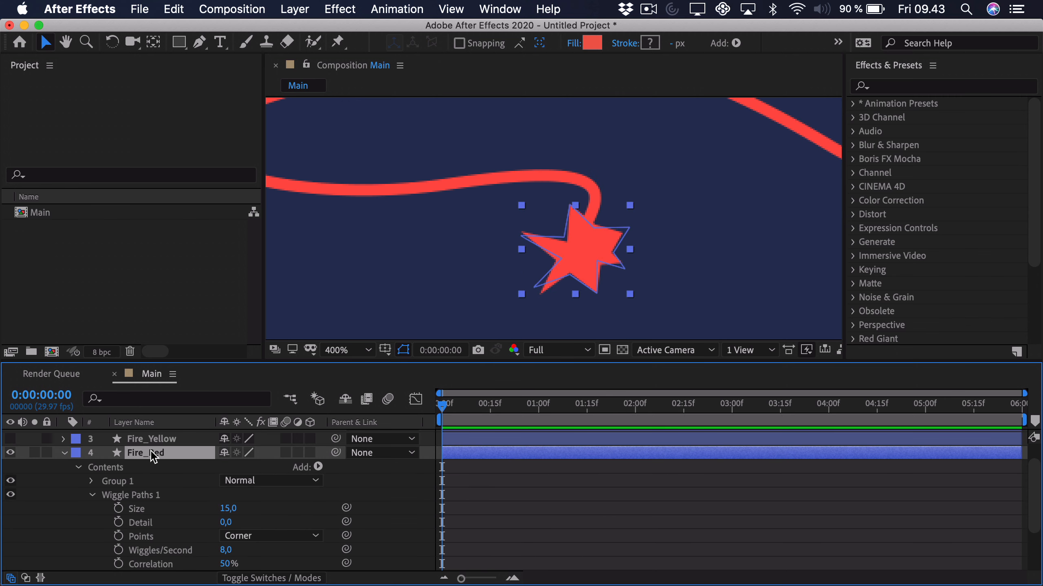
left_click(154, 47)
scroll(568, 226, "down", 4)
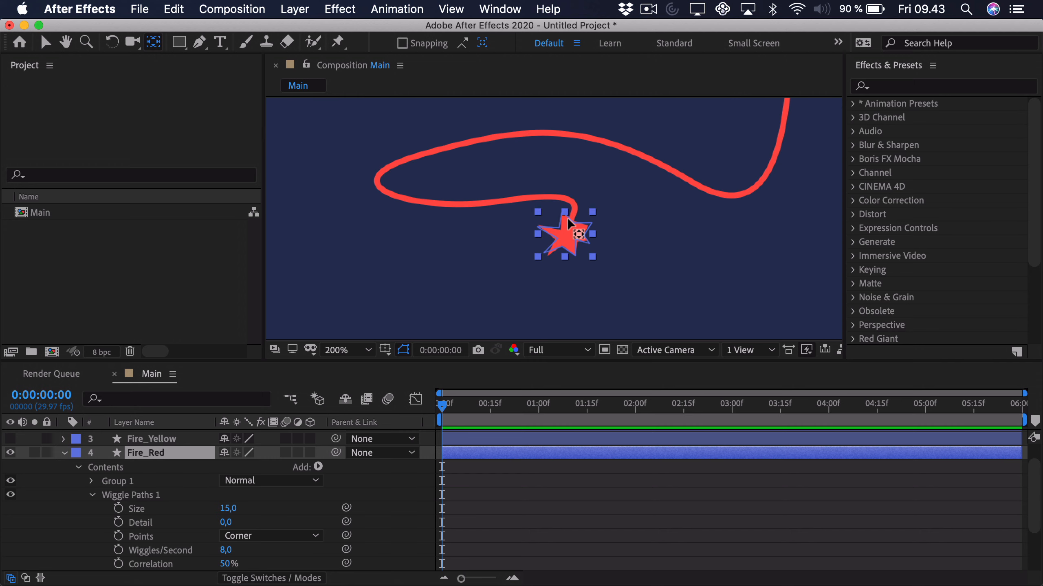
key("space")
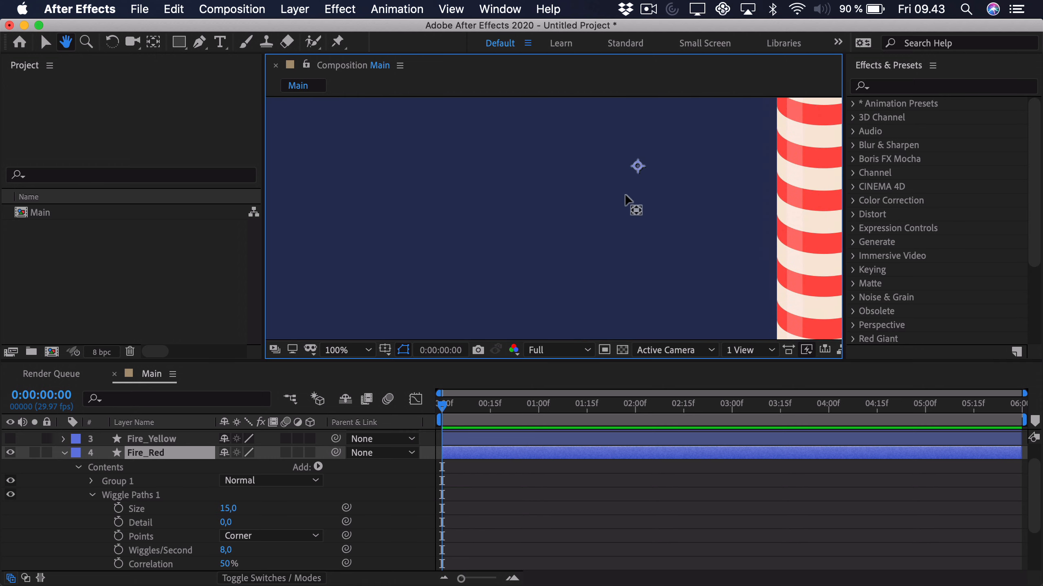
key("h")
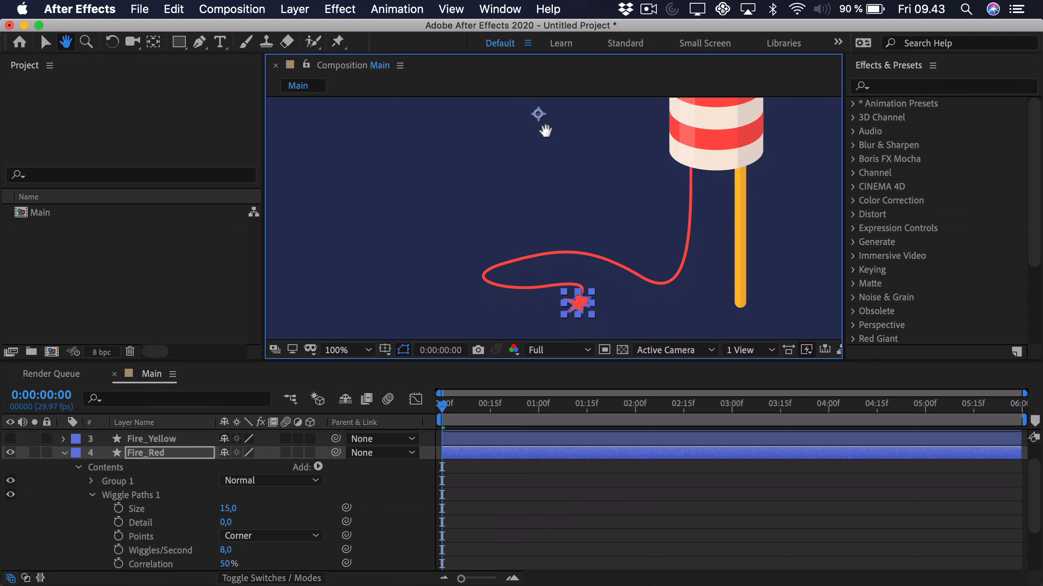
left_click_drag(544, 130, 546, 168)
key("y")
key("super")
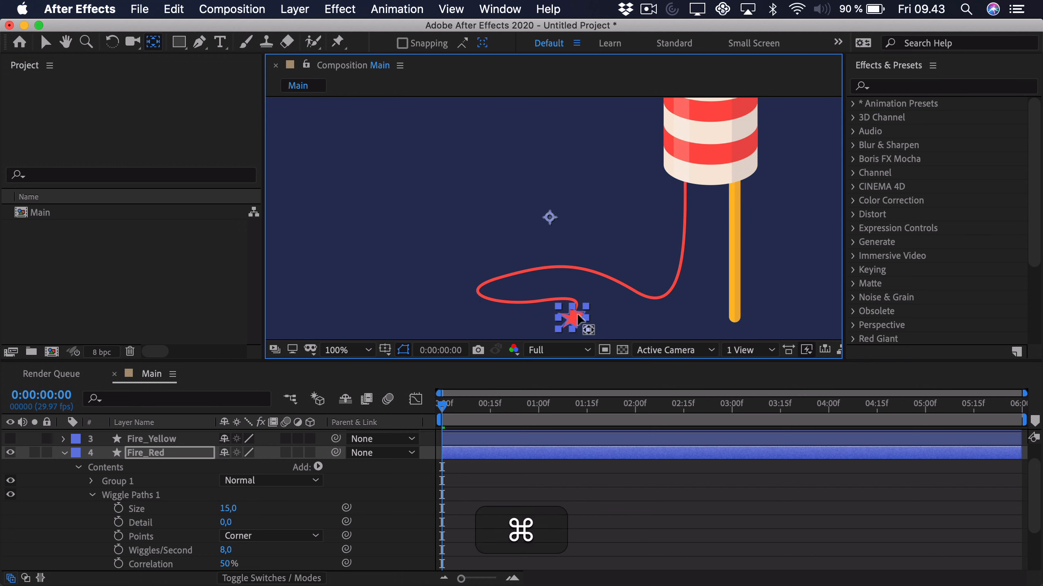
scroll(574, 318, "up", 5)
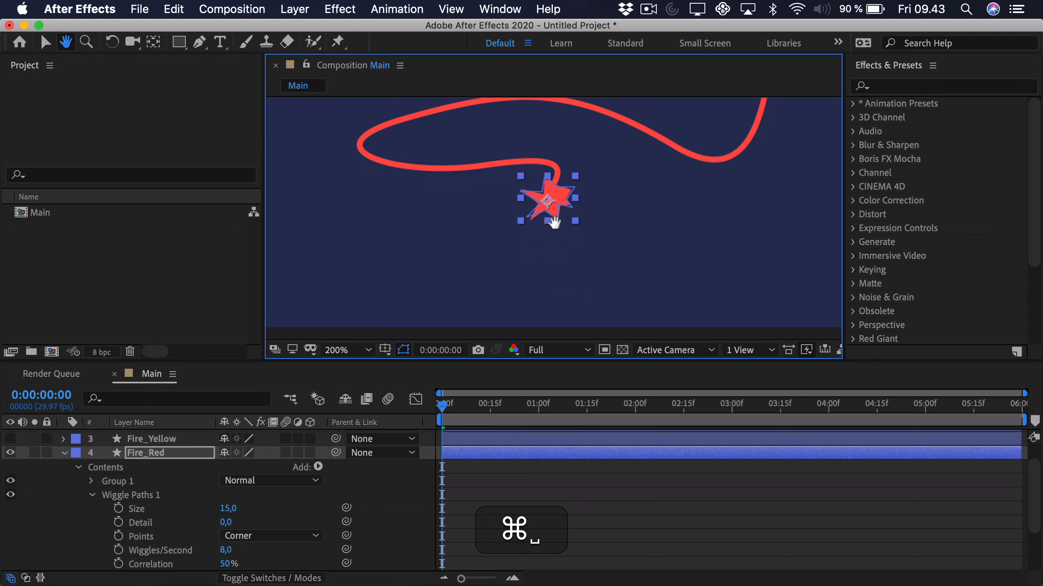
scroll(560, 239, "up", 2)
Step: Add the expression time*80 to Fire_Red's Rotation and preview the star spinning
left_click(139, 456)
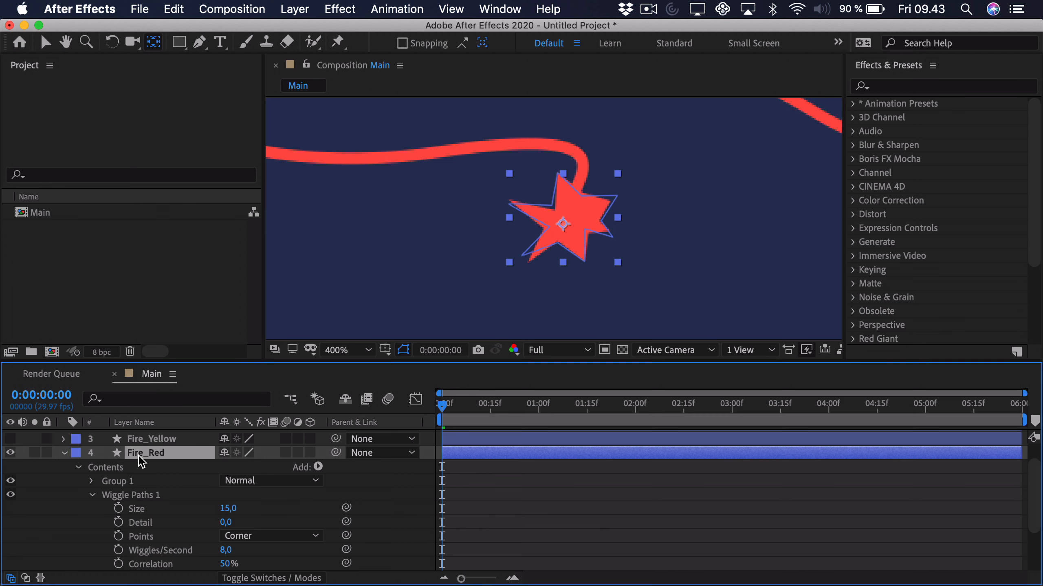
key("r")
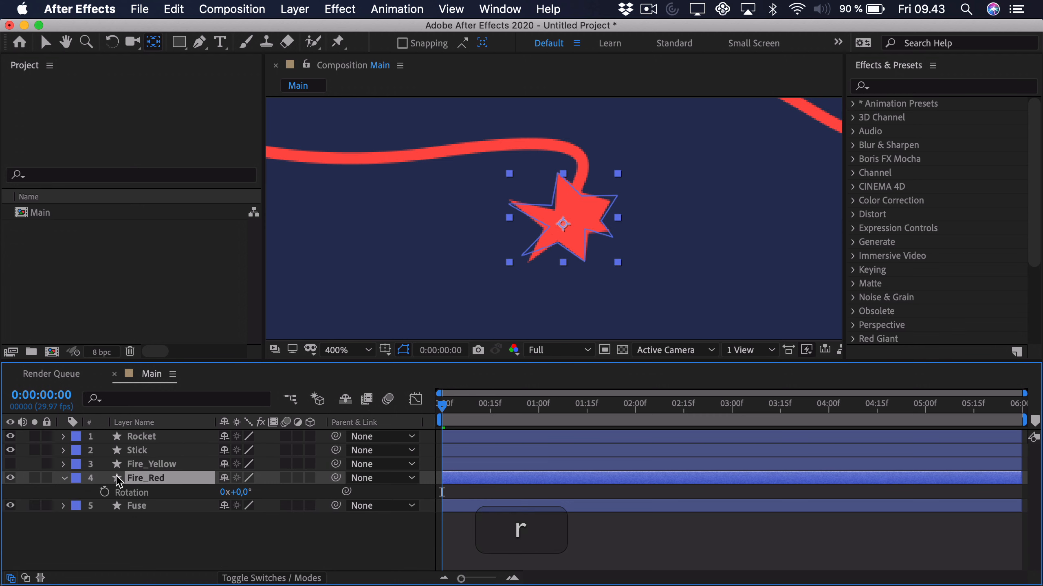
left_click(105, 492, "alt")
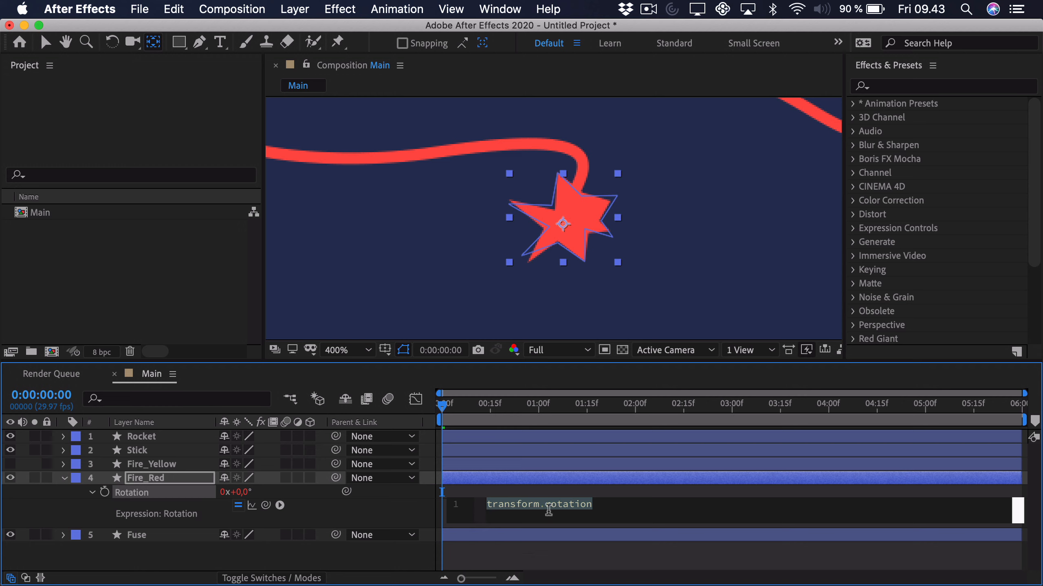
type("time*")
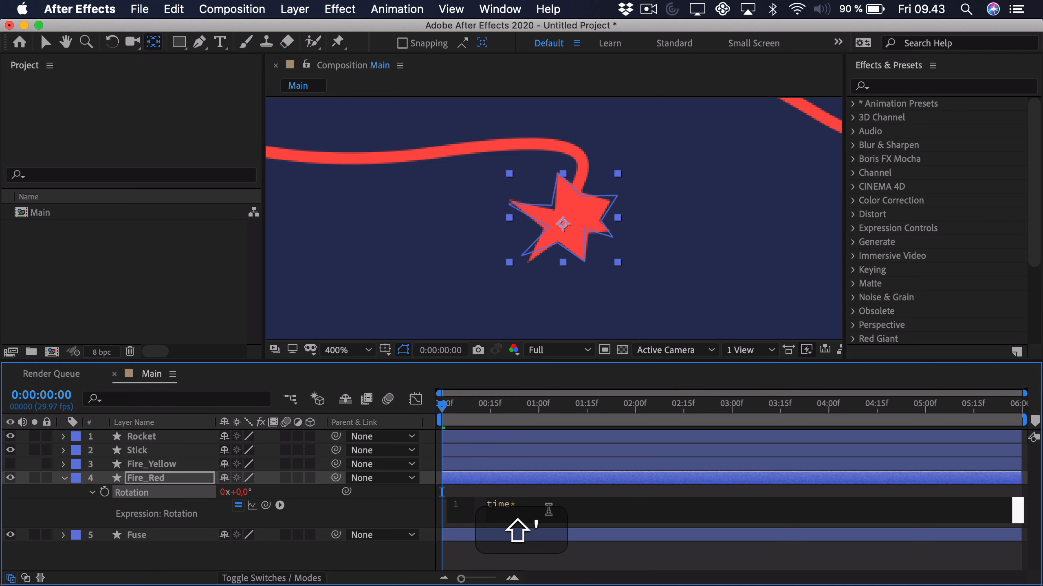
type("80")
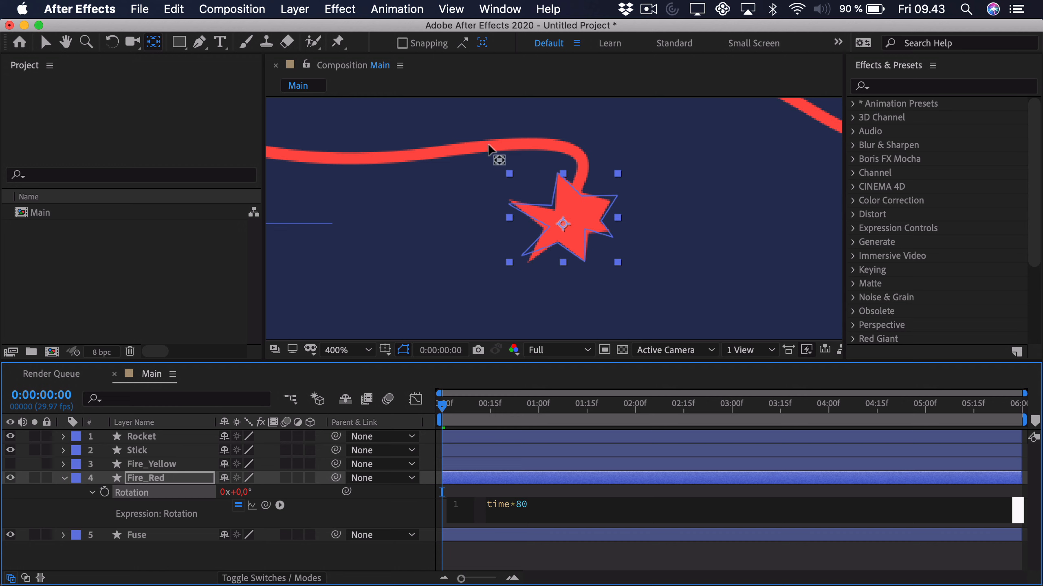
left_click(498, 495)
key("space")
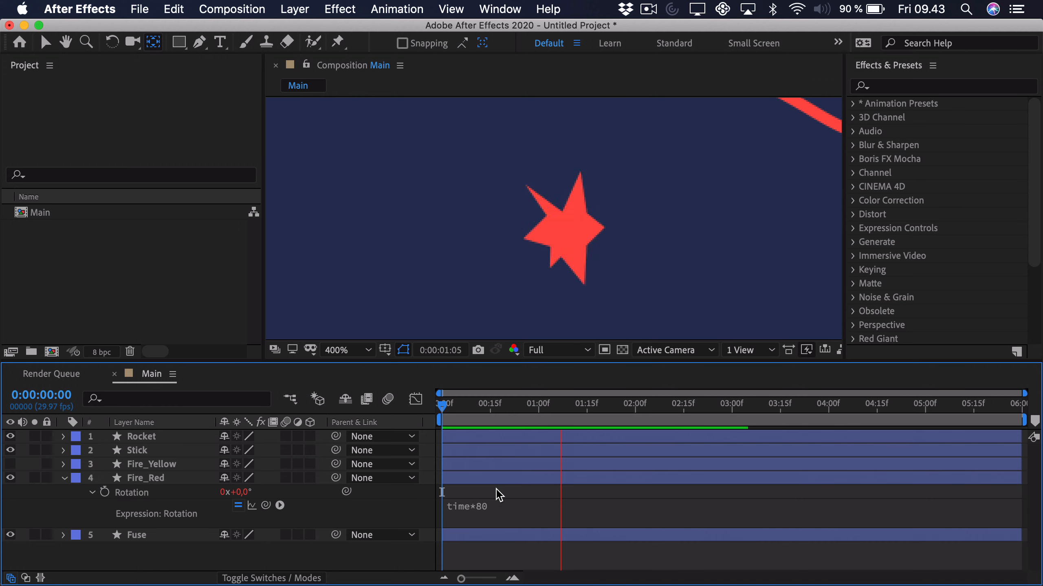
key("space")
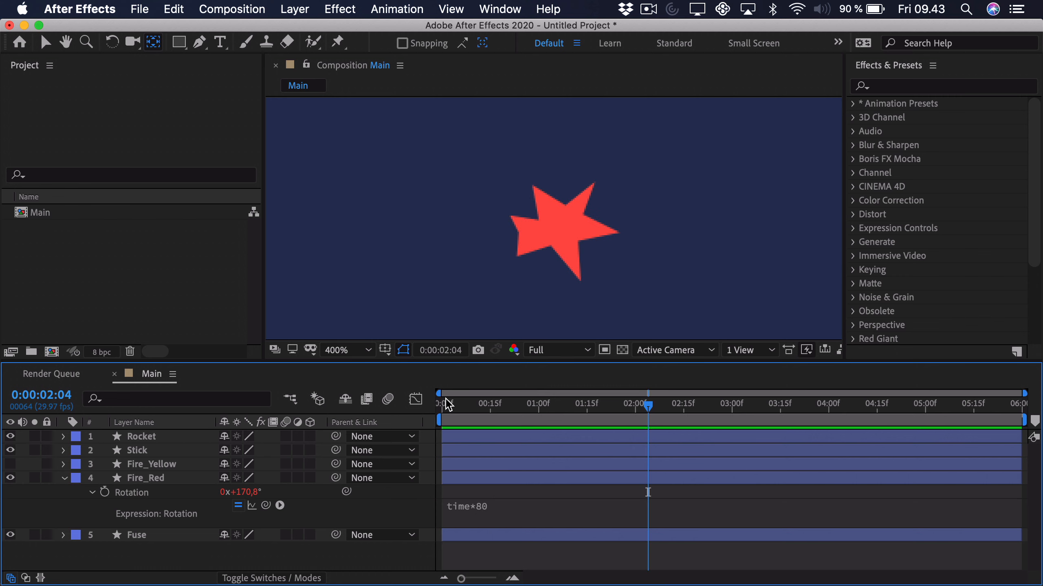
Step: Preview the spinning red star and the burning fuse together from 0:00:00:00, then examine the star up close
left_click_drag(449, 404, 439, 405)
scroll(505, 291, "down", 2)
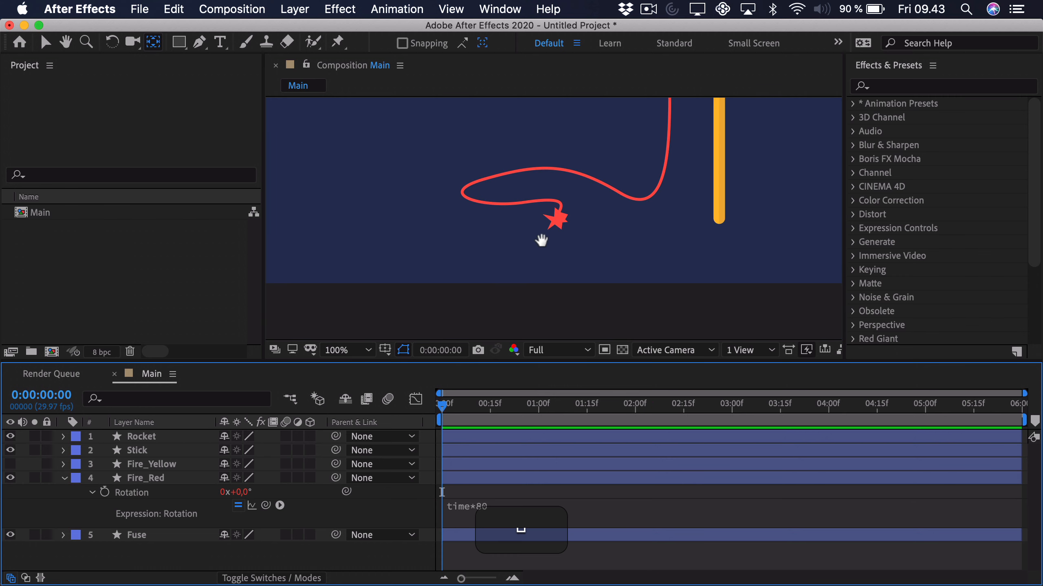
left_click_drag(541, 240, 544, 316)
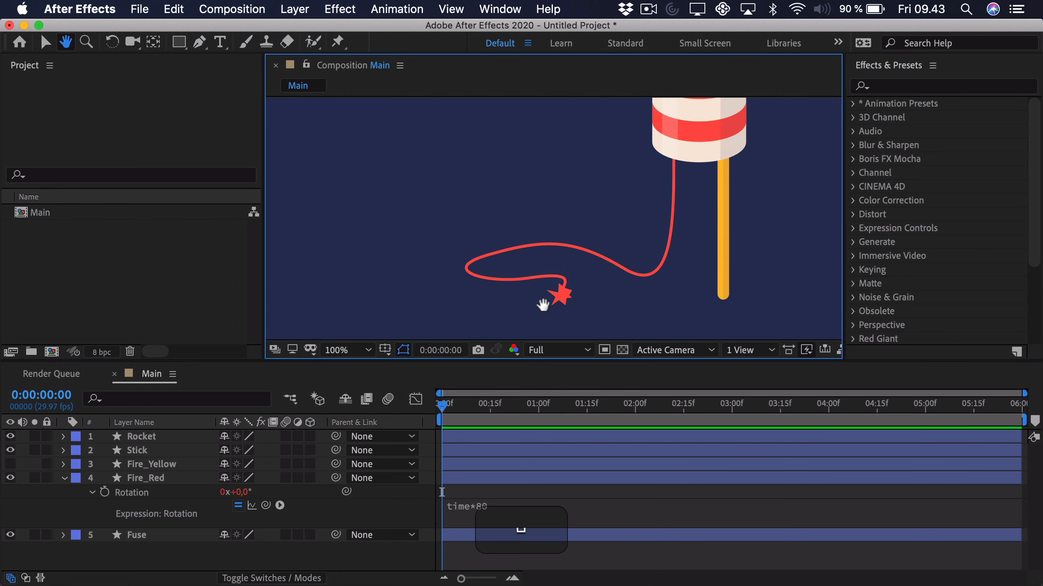
key("space")
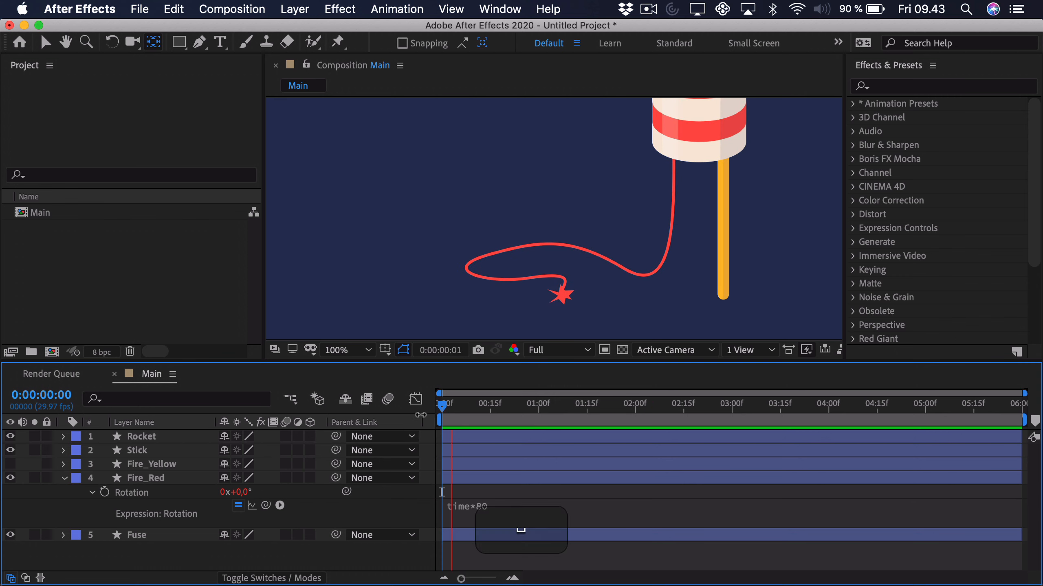
key("space")
key("space")
scroll(540, 286, "up", 1)
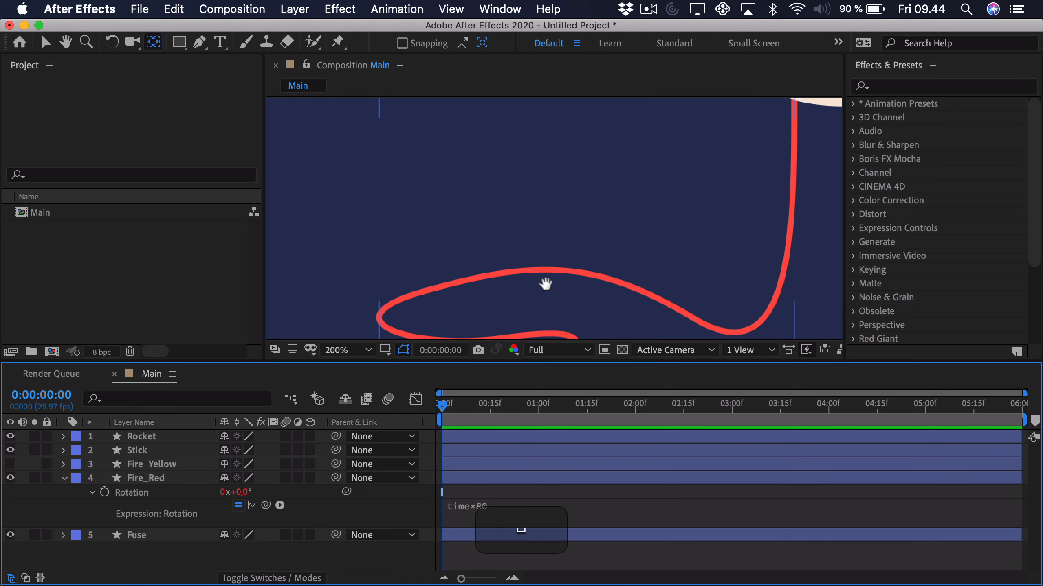
left_click_drag(544, 284, 553, 215)
scroll(562, 301, "up", 1)
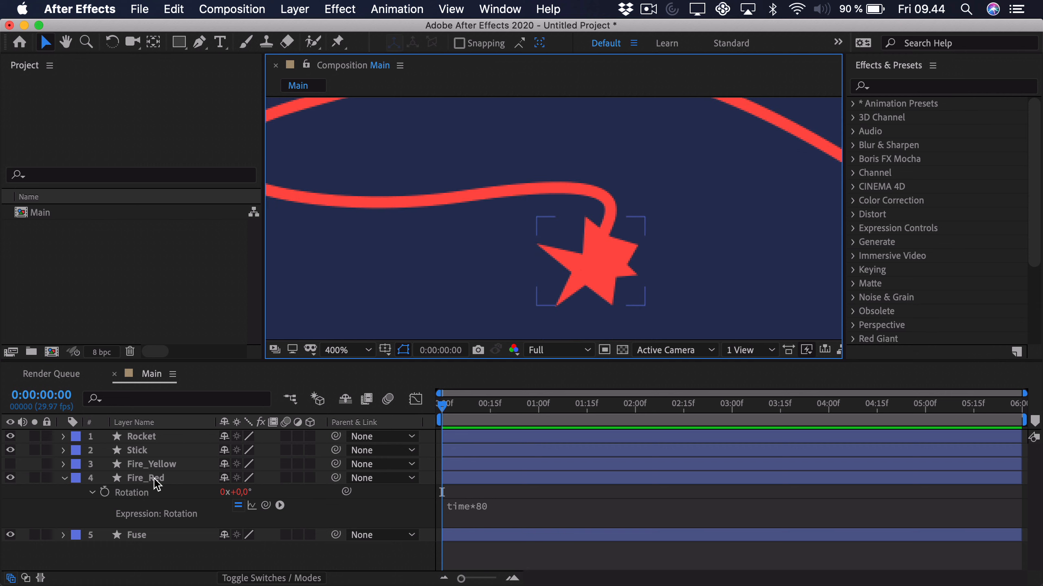
Step: Duplicate the Fire_Red layer and rename the copy Fire_Yellow
left_click(166, 481)
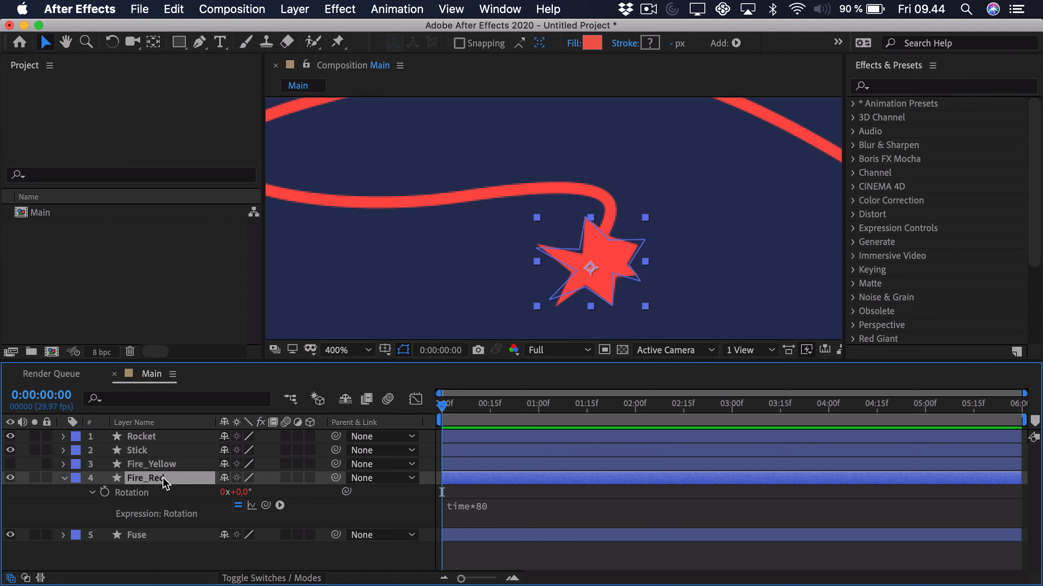
key("cmd+d")
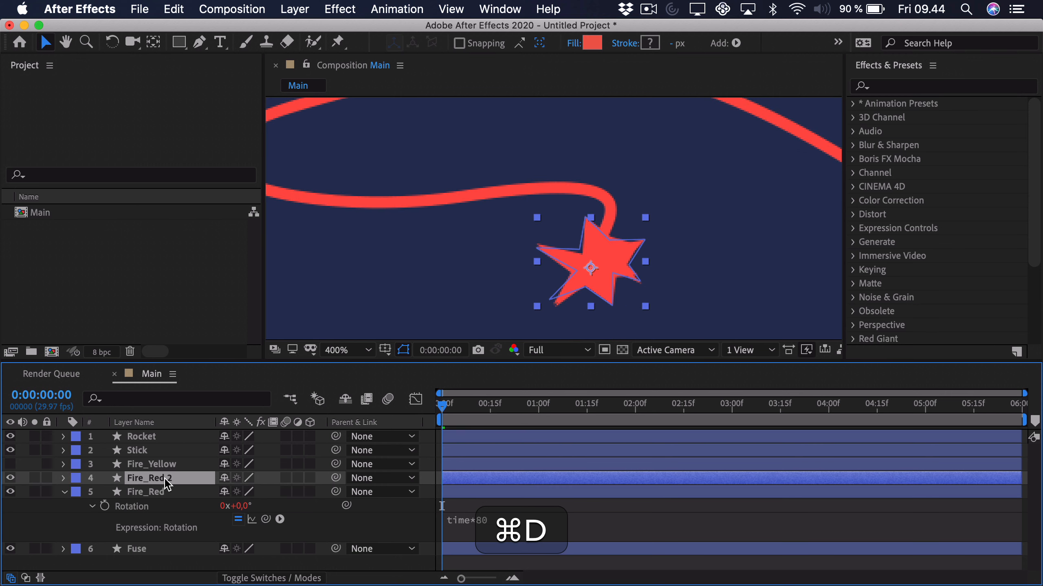
key("Return")
key("Right")
key("BackSpace")
key("BackSpace")
key("BackSpace")
key("BackSpace")
key("BackSpace")
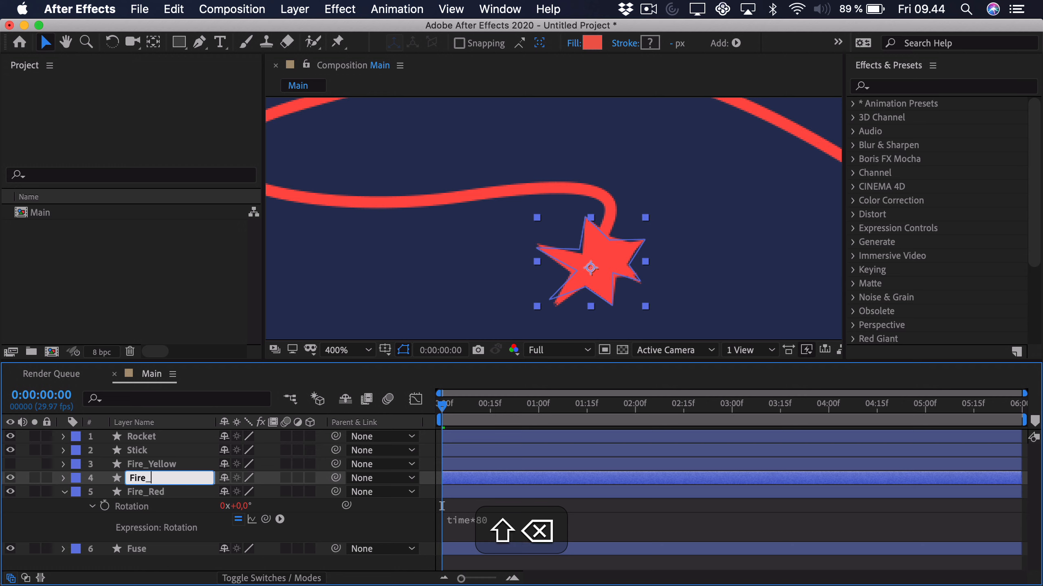
type("Yellow")
key("Return")
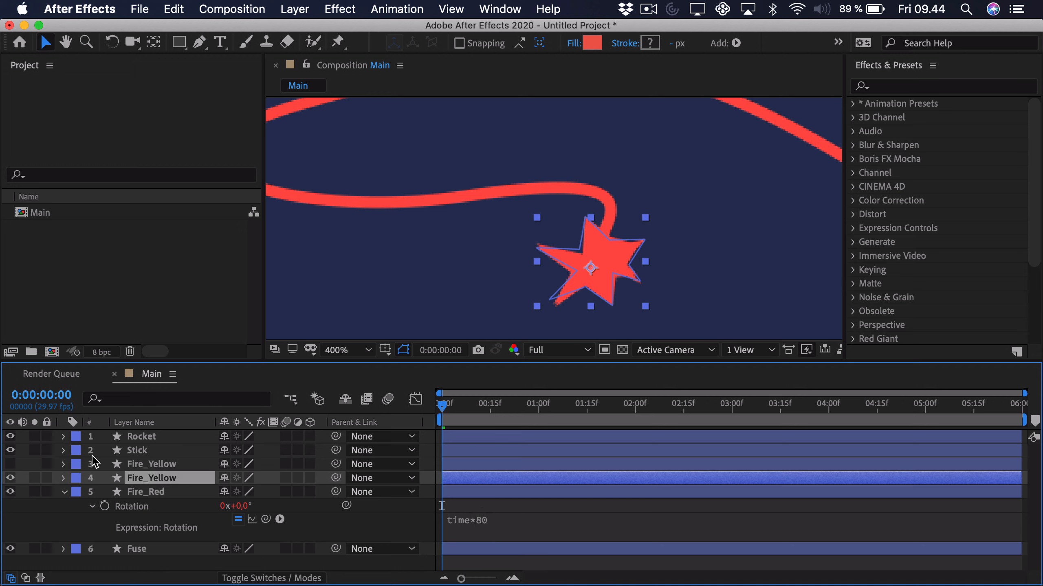
Step: Fill the duplicated star with the yellow FABE4C sampled from the original Fire_Yellow star, then delete that original layer
left_click(12, 465)
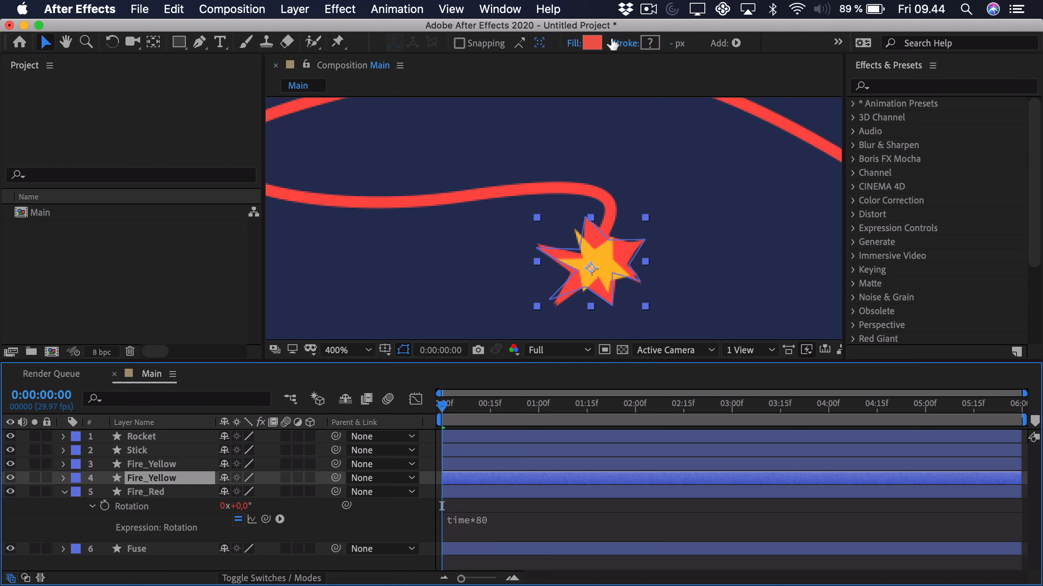
left_click(594, 45)
left_click(344, 160)
left_click(601, 253)
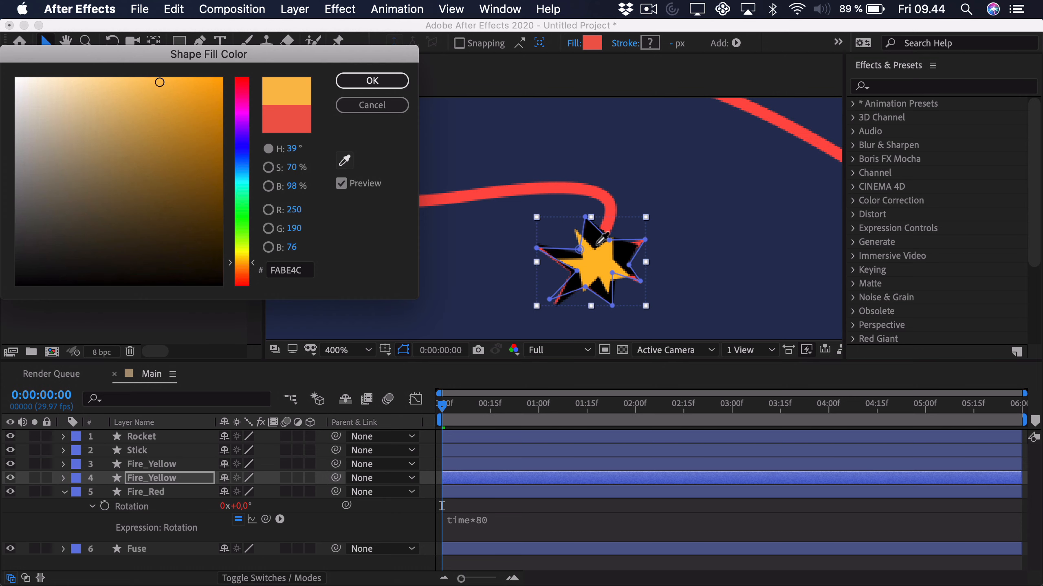
left_click(601, 253)
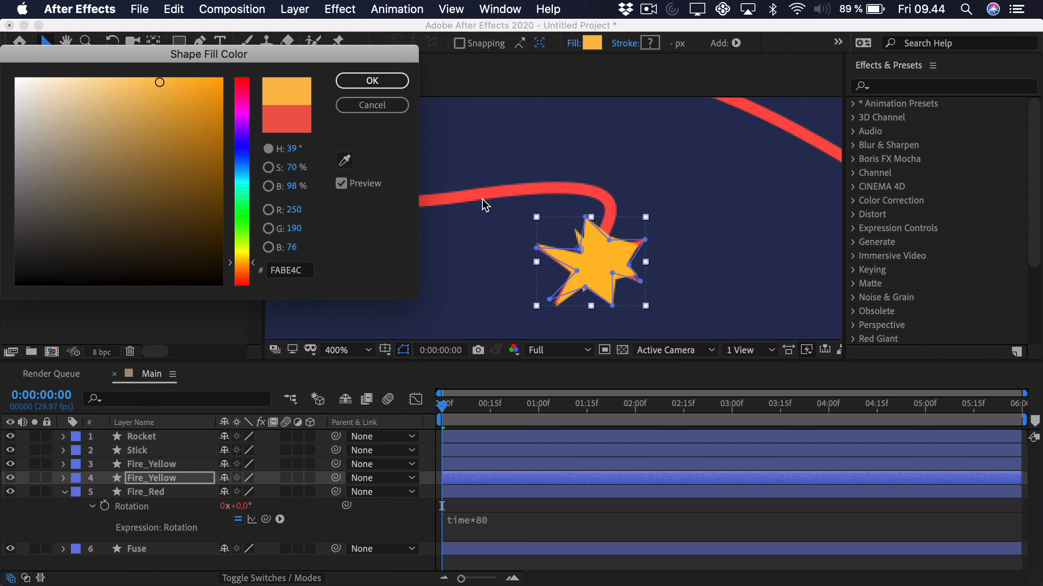
left_click(365, 78)
left_click(172, 469)
key("BackSpace")
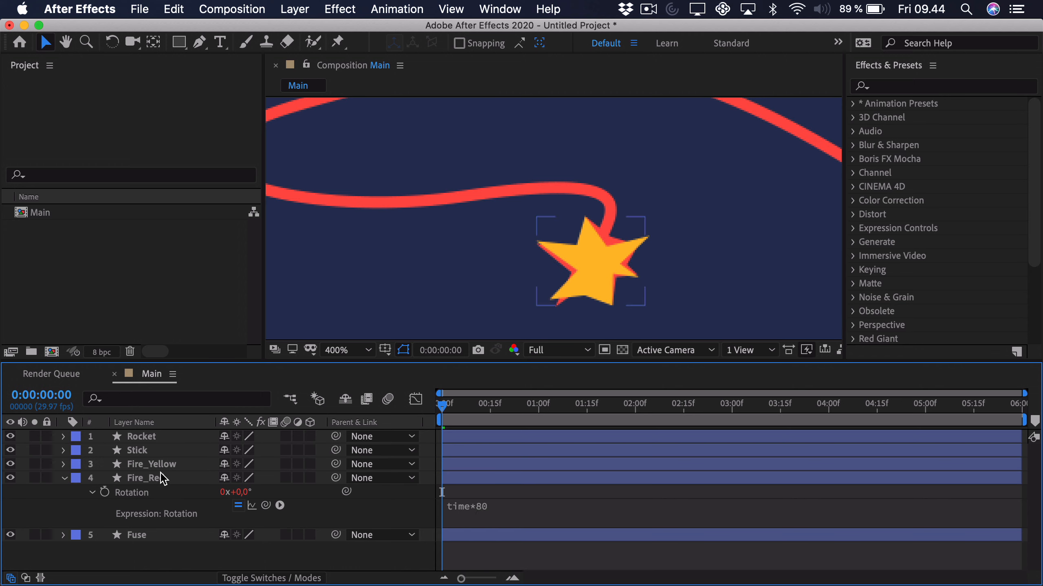
Step: Scale the Fire_Yellow star down proportionally until it sits well inside the red star
left_click(156, 466)
key("s")
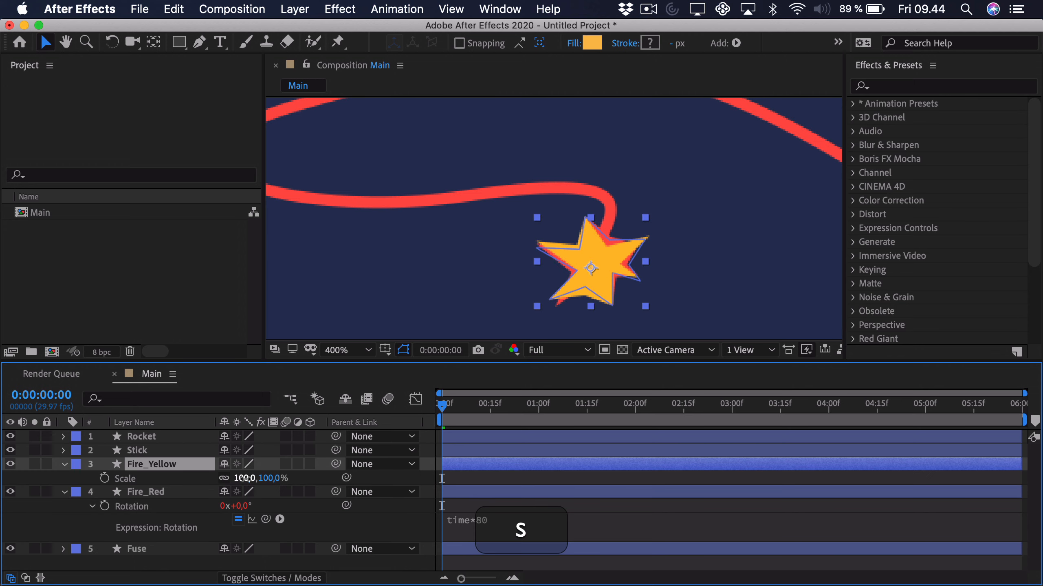
left_click_drag(244, 479, 224, 489)
Step: Offset the yellow star's spin by changing Fire_Yellow's Rotation expression to 30+time*80
key("r")
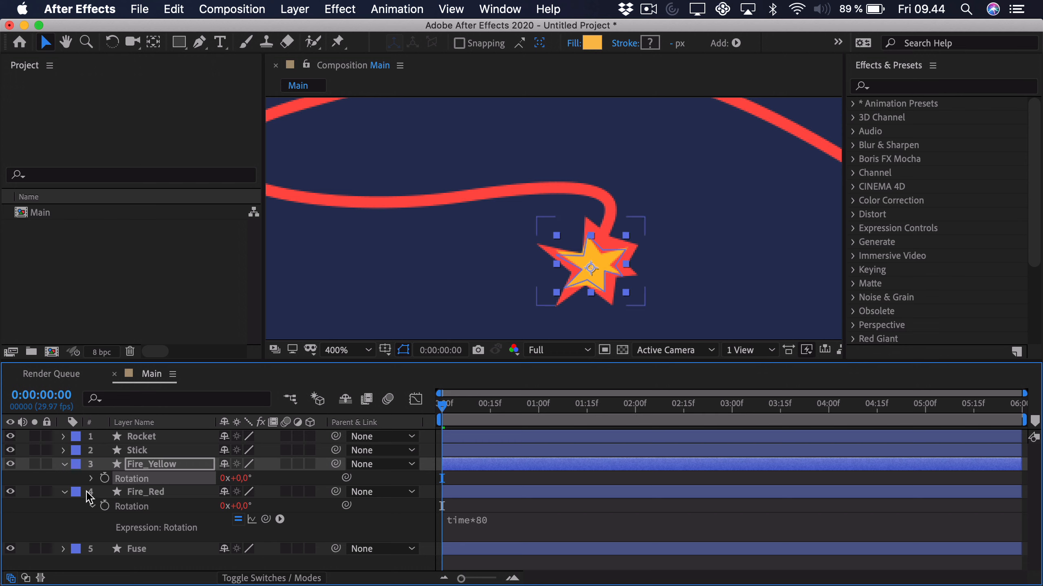
left_click(93, 483)
left_click(92, 479)
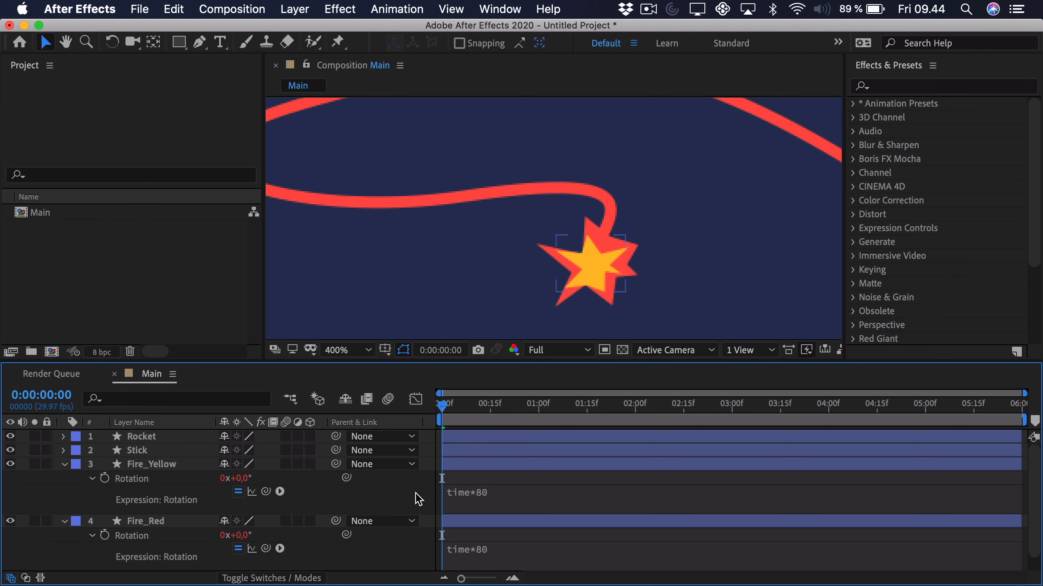
left_click(477, 495)
left_click(487, 490)
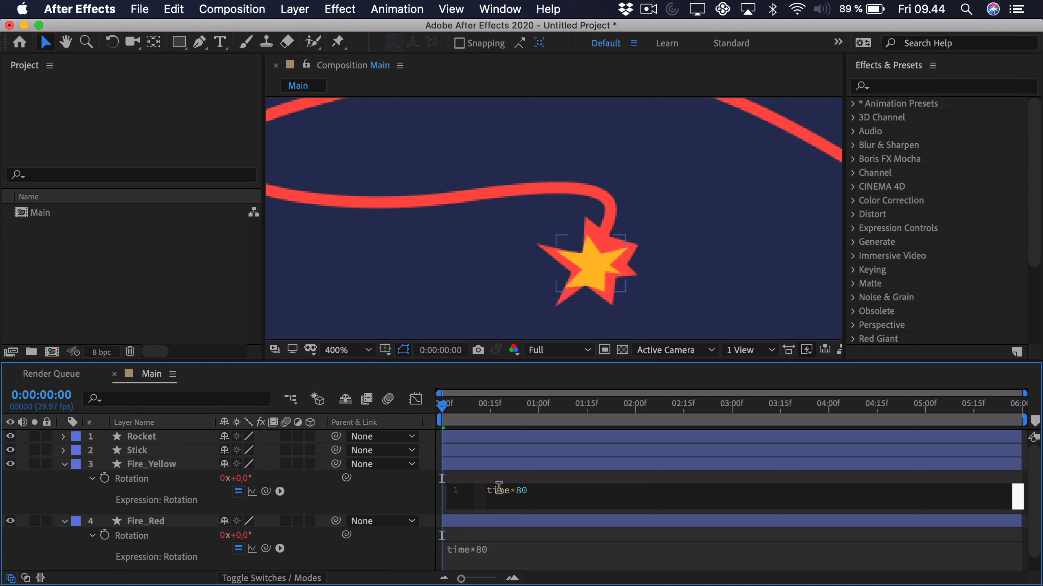
type("30+")
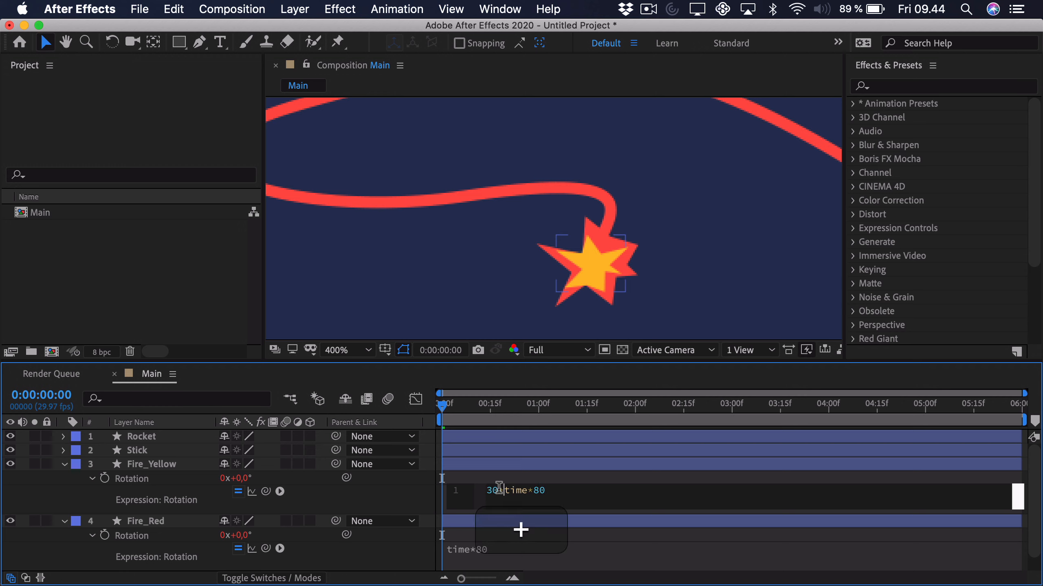
left_click(507, 477)
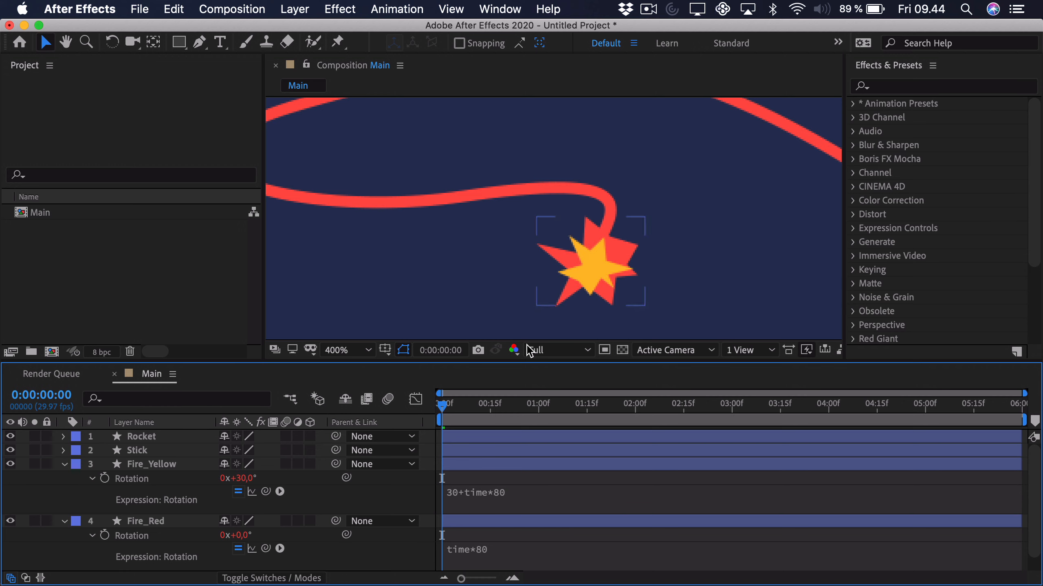
Step: Slow the yellow star's spin by changing Fire_Yellow's Rotation expression to 30+time*55
left_click(557, 492)
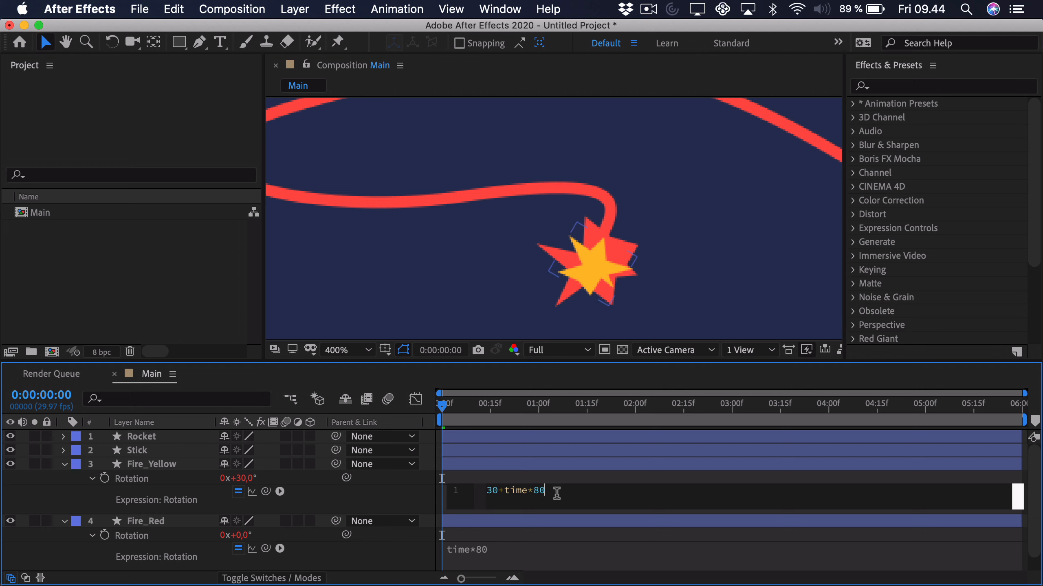
key("BackSpace")
key("BackSpace")
type("55")
left_click(556, 477)
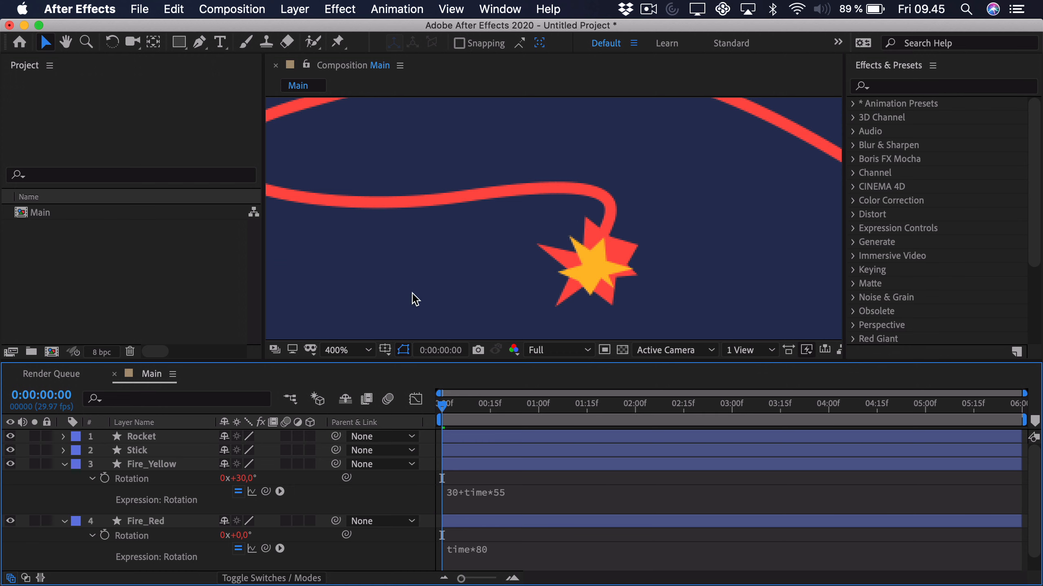
Step: Preview the red and yellow stars spinning at different speeds together with the burning fuse
scroll(415, 299, "down", 1)
key("space")
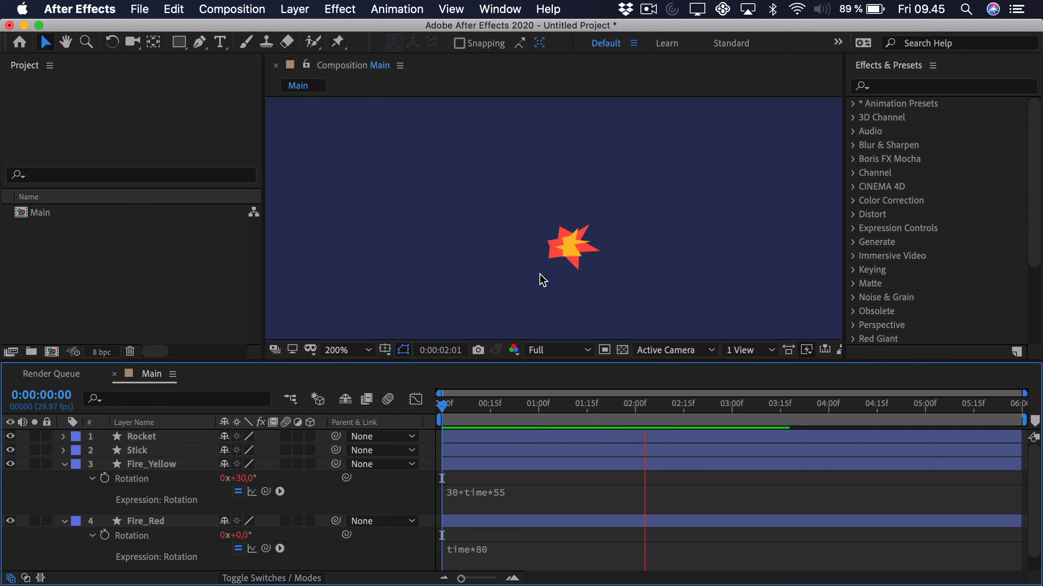
key("space")
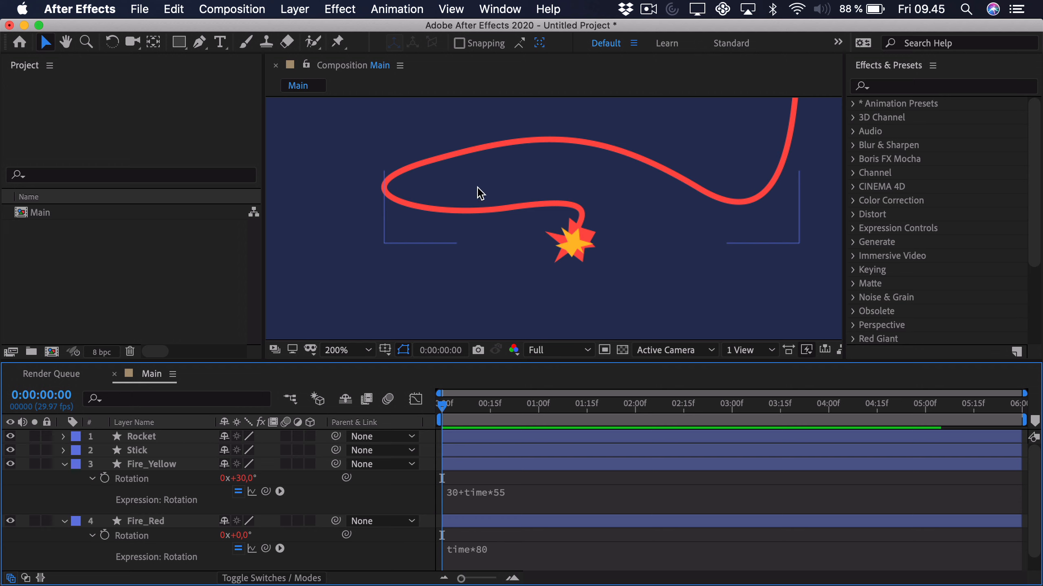
Step: Collapse the fire layers' properties and parent Fire_Yellow to Fire_Red
left_click(64, 465)
left_click(64, 478)
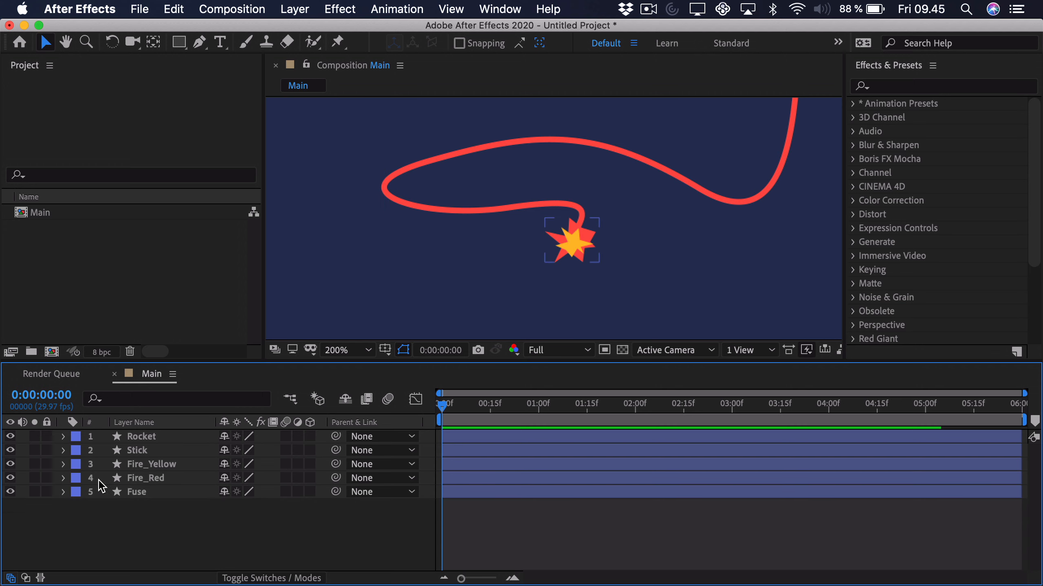
left_click(153, 478)
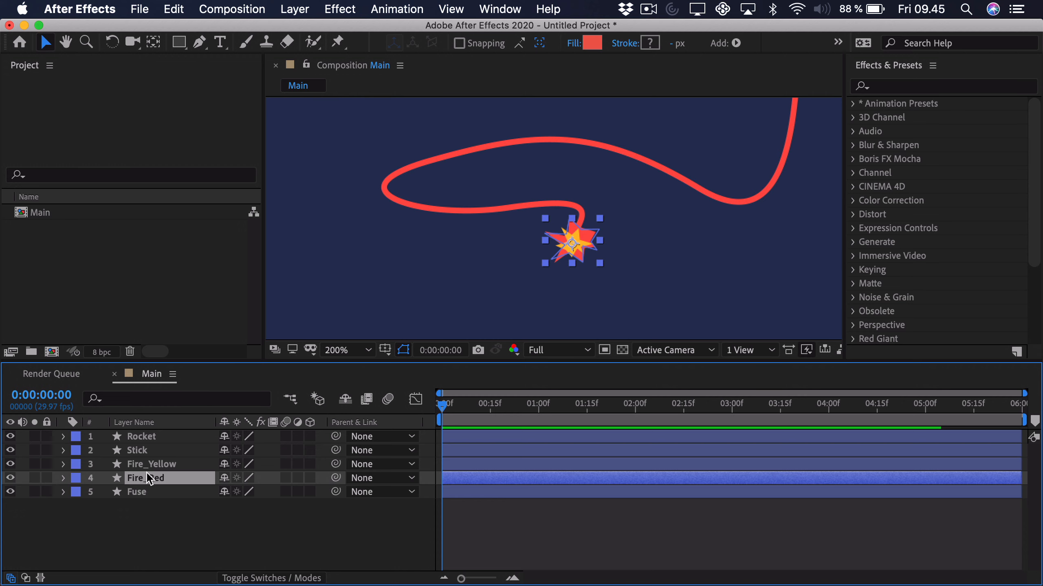
left_click_drag(336, 471, 191, 483)
Step: Copy the Path property from Path 1 in the Fuse layer's Group 1
left_click(165, 491)
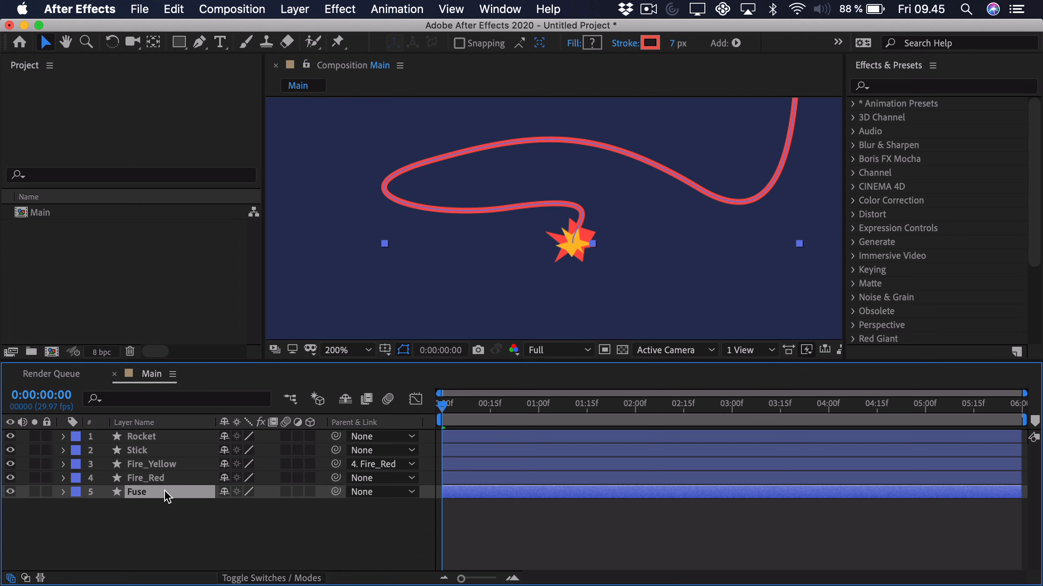
left_click(63, 492)
scroll(75, 511, "down", 3)
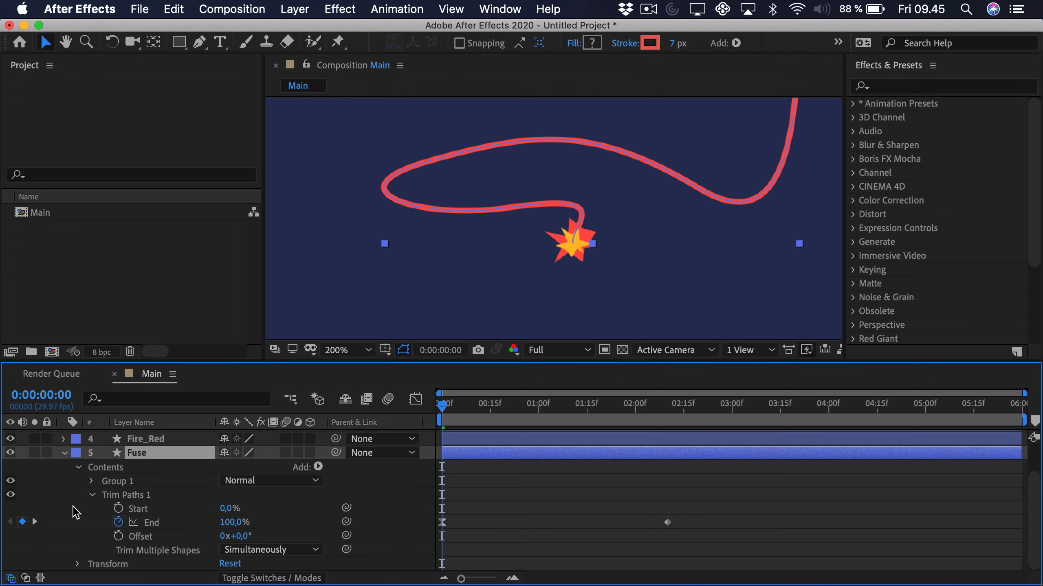
left_click(93, 482)
left_click(105, 495)
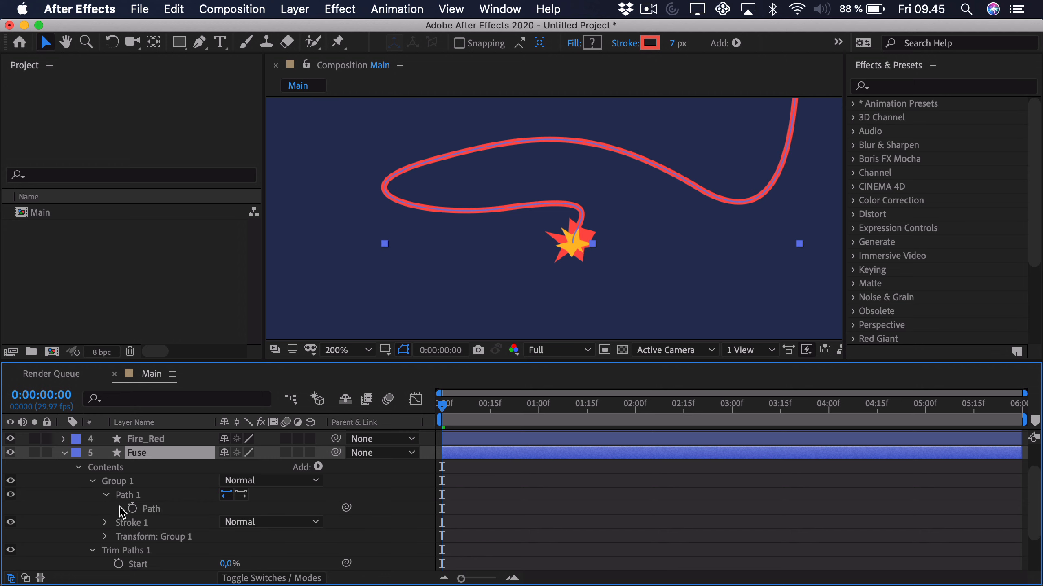
scroll(154, 516, "up", 1)
left_click(154, 521)
key("super+c")
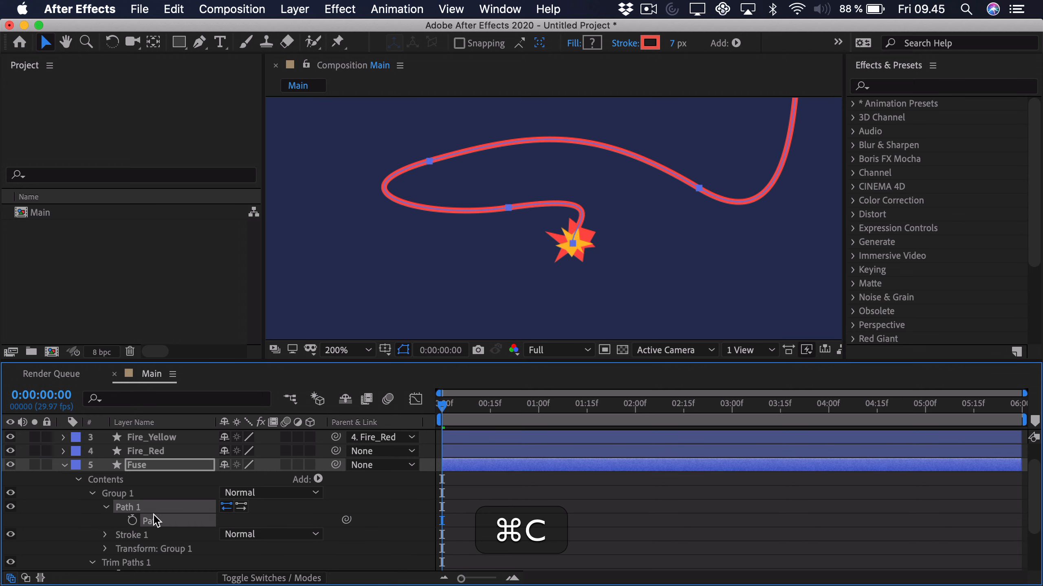
Step: Paste the copied fuse path into Fire_Red's Position at 0:00:00:00 and scrub to check the flame's travel direction
left_click(150, 451)
key("p")
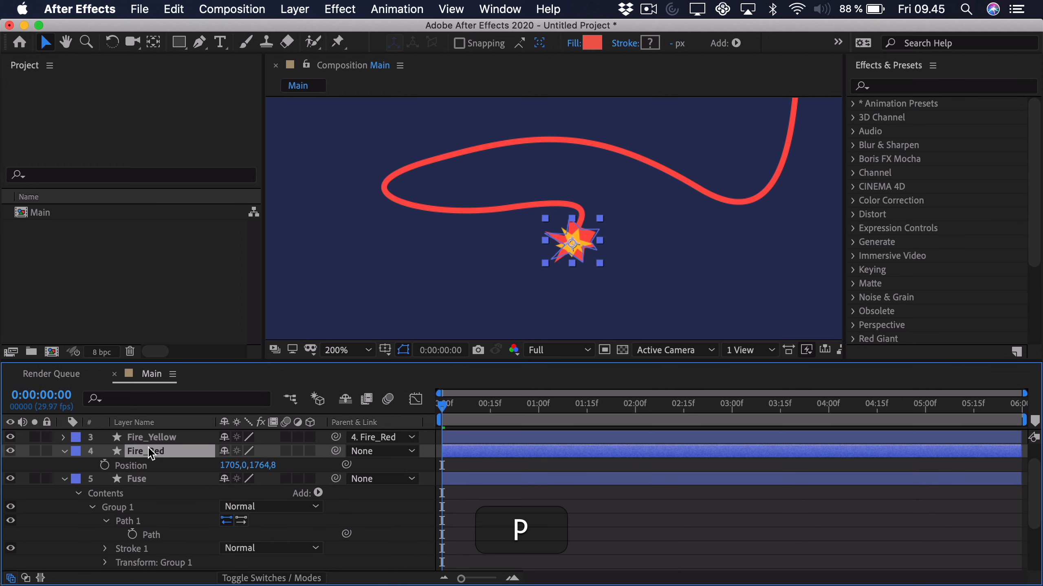
left_click(142, 469)
key("super+v")
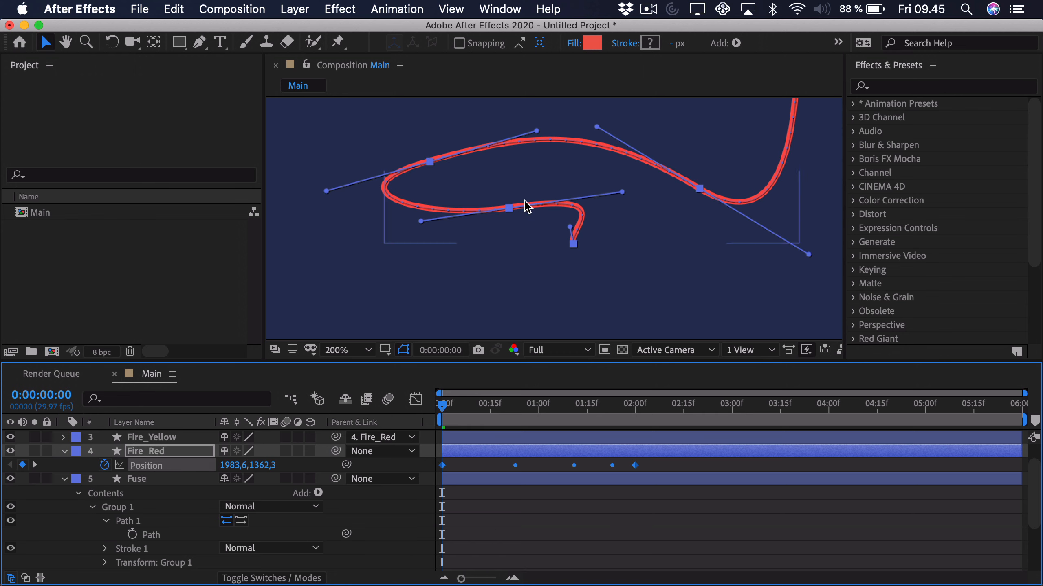
left_click_drag(443, 404, 546, 410)
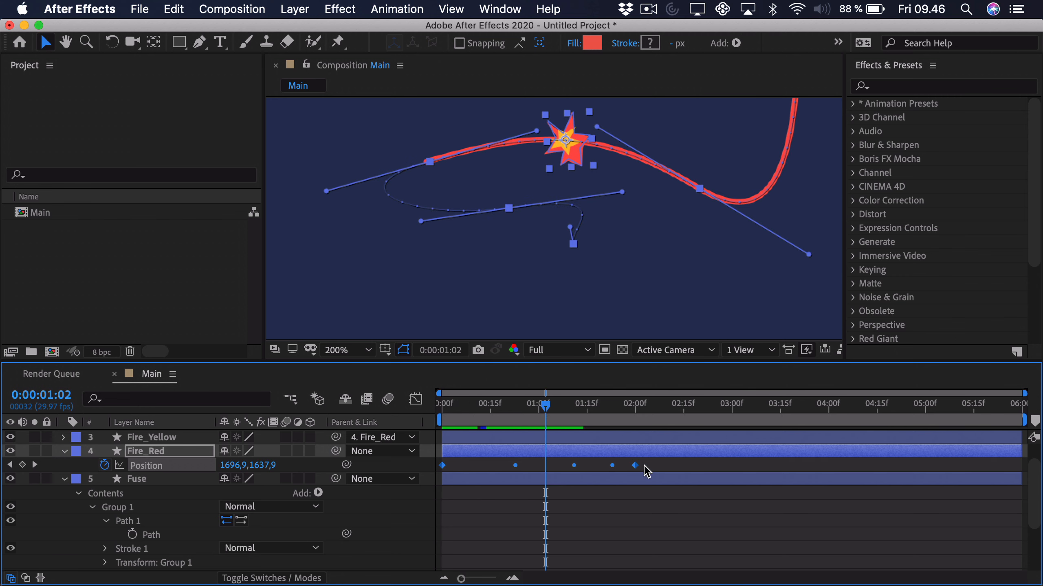
Step: Time-reverse all of Fire_Red's Position keyframes and scrub from the start to compare the flame with the fuse end
left_click_drag(650, 476, 438, 475)
right_click(444, 469)
mouse_move(513, 571)
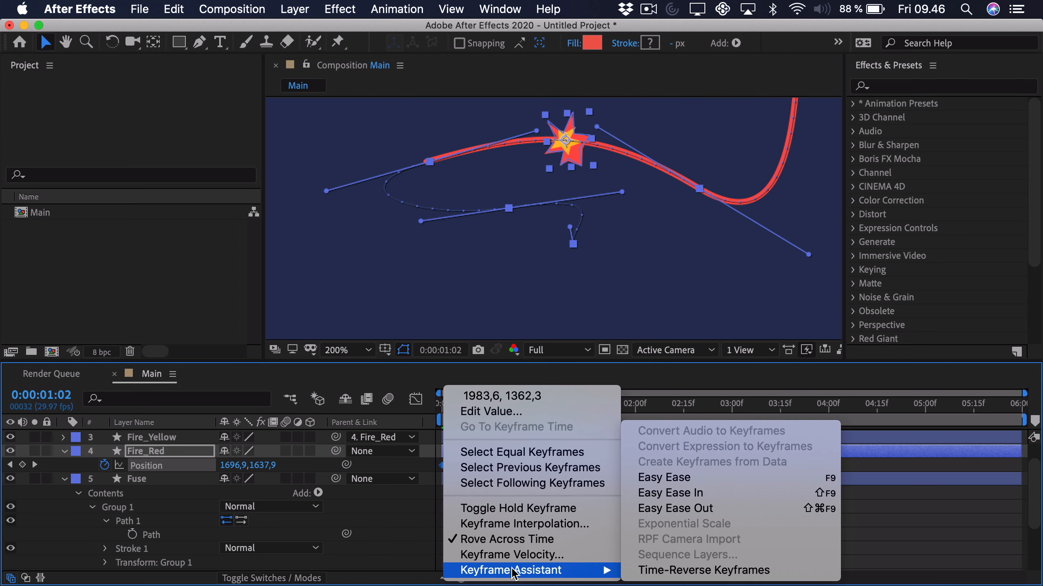
left_click(698, 571)
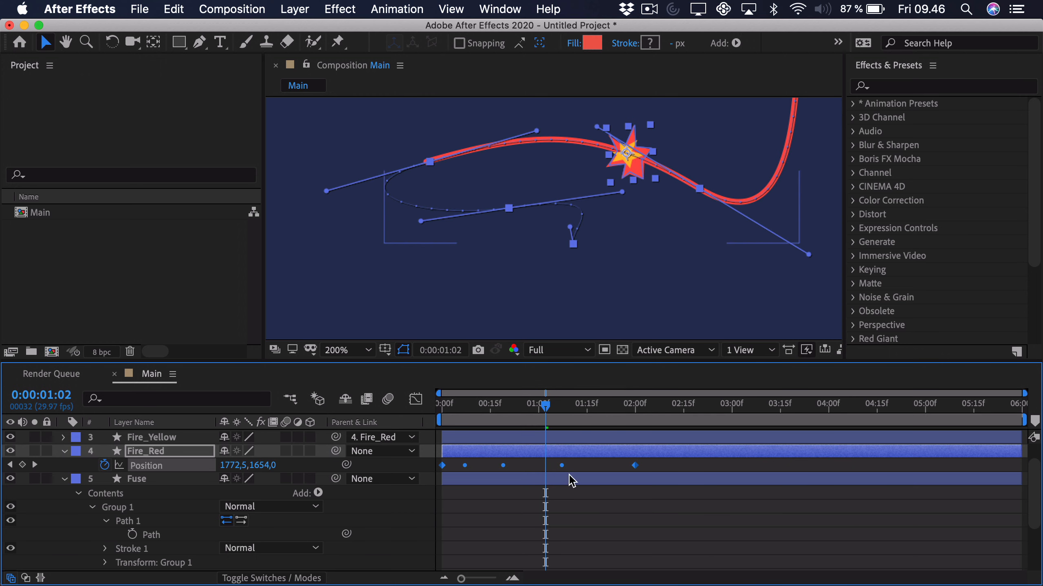
key("Home")
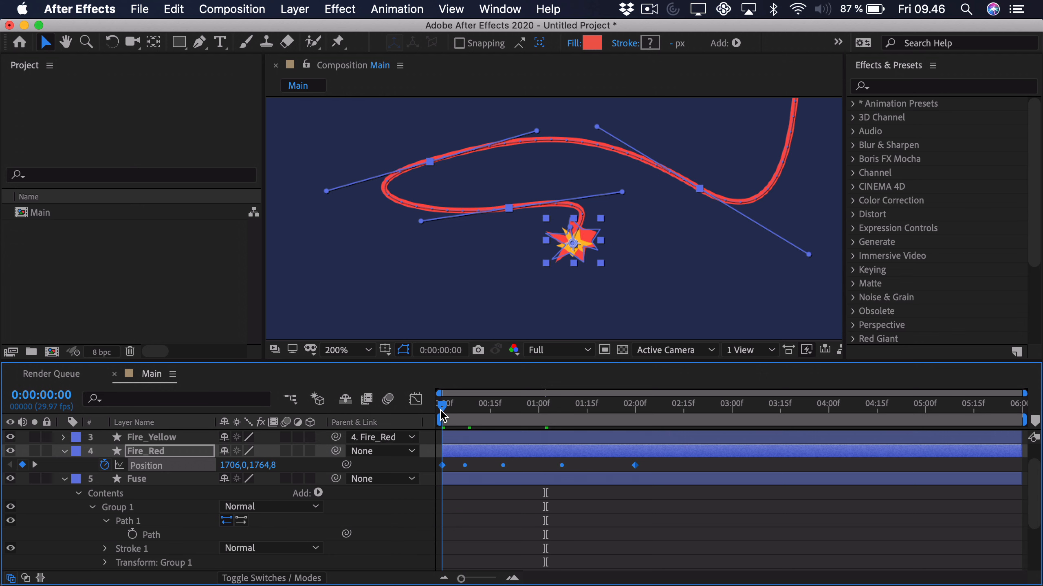
left_click_drag(442, 417, 465, 416)
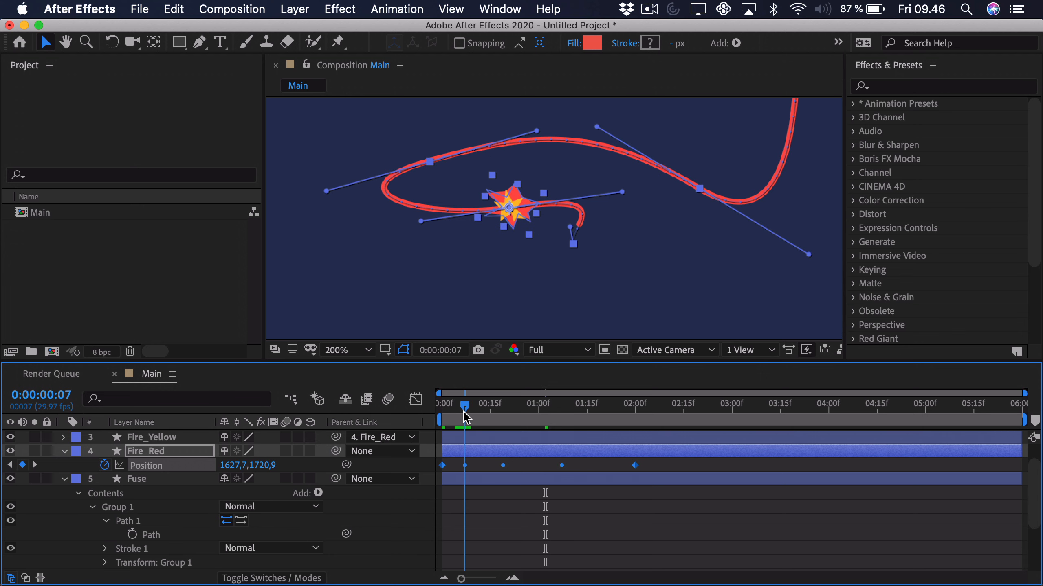
Step: Reveal the Fuse layer's keyframes and move Fire_Red's last Position keyframe in line with the Fuse's last End keyframe
left_click(135, 480)
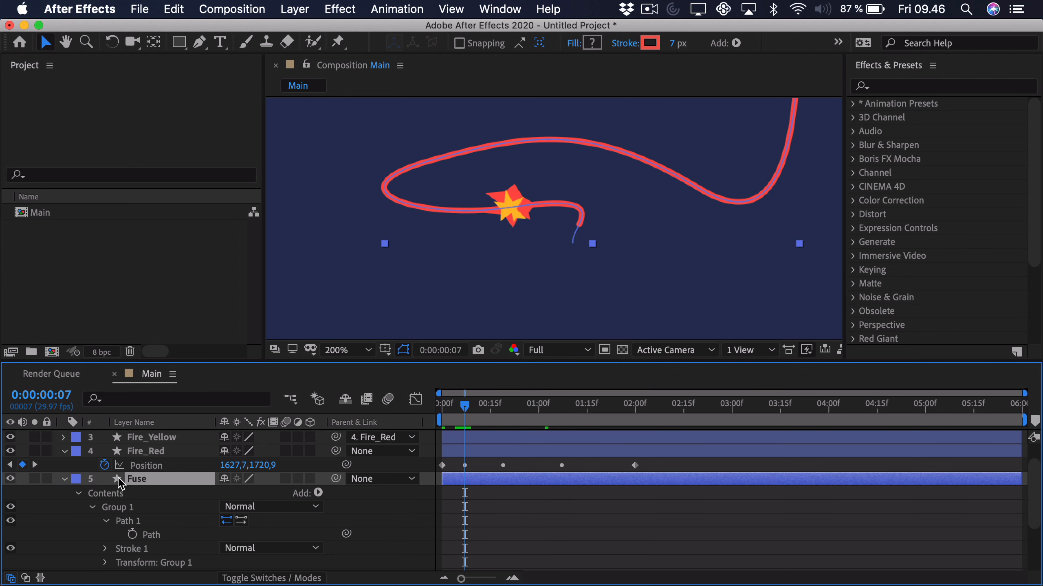
key("u")
left_click_drag(635, 492, 668, 507)
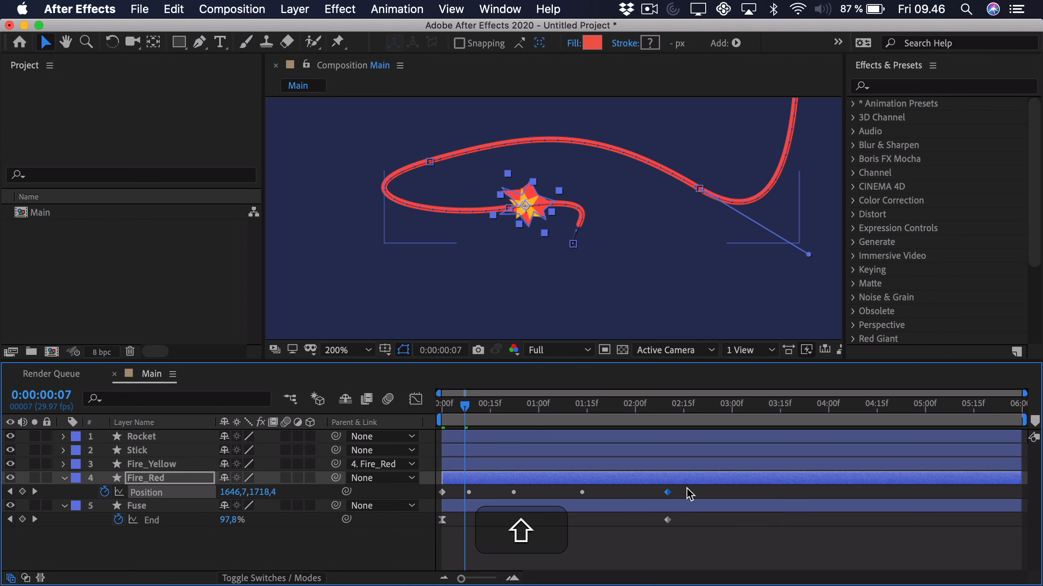
Step: Apply Easy Ease to the first Position keyframe of Fire_Red at 0:00:00:00
left_click(448, 493)
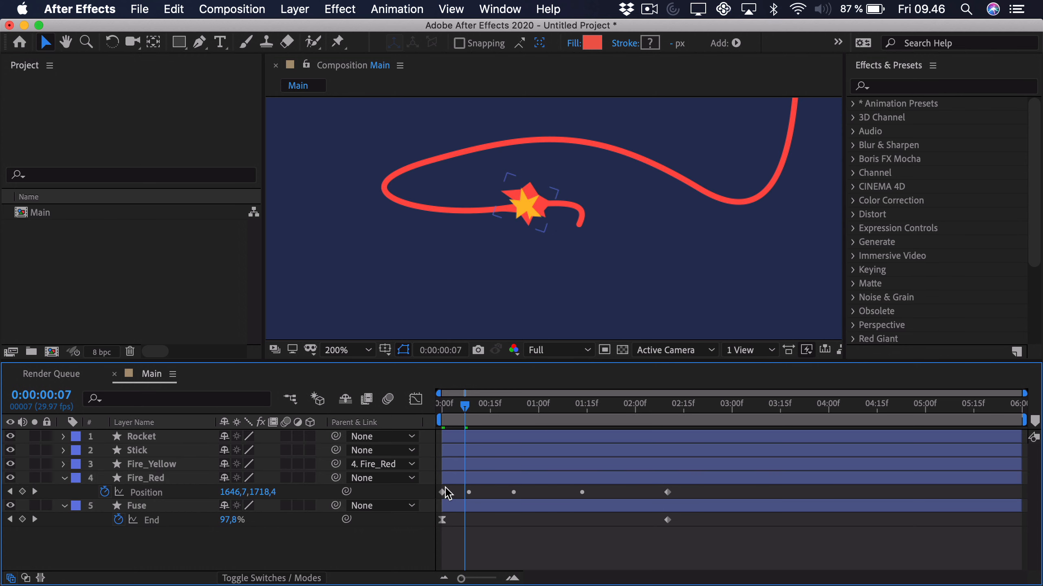
left_click(443, 492)
left_click(611, 496)
left_click_drag(611, 489, 466, 504)
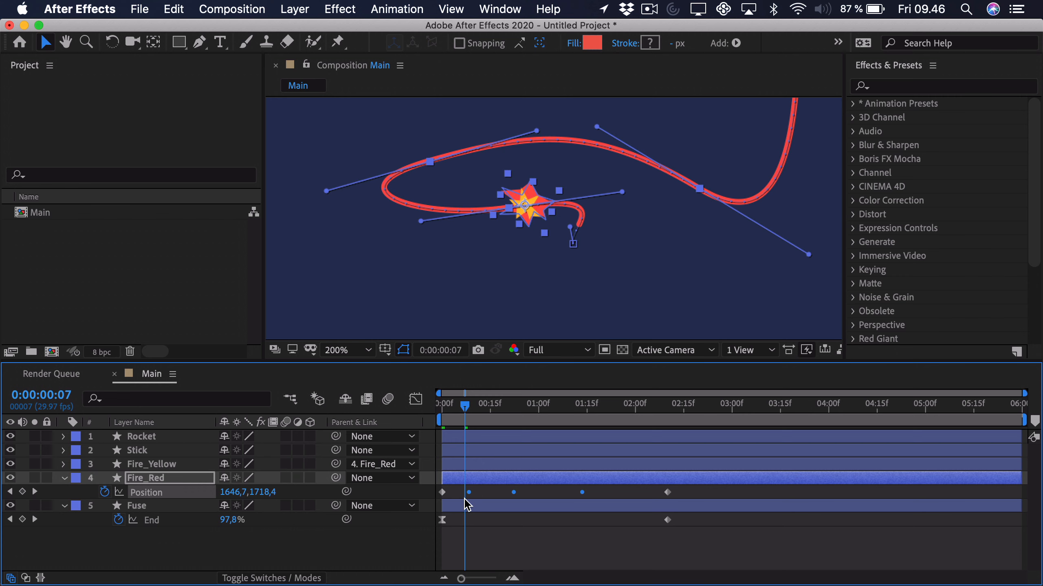
left_click(667, 492)
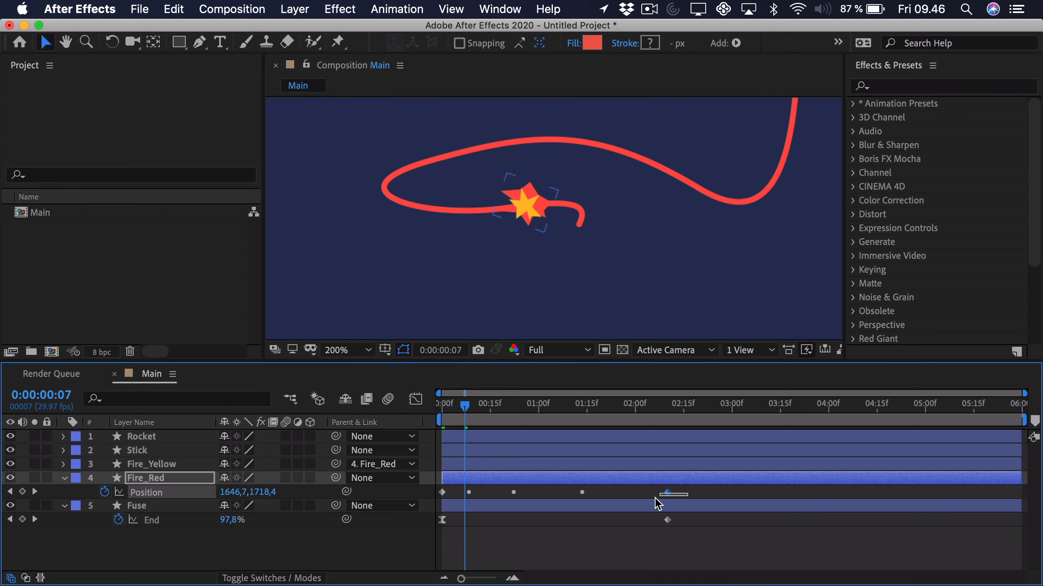
left_click(456, 495)
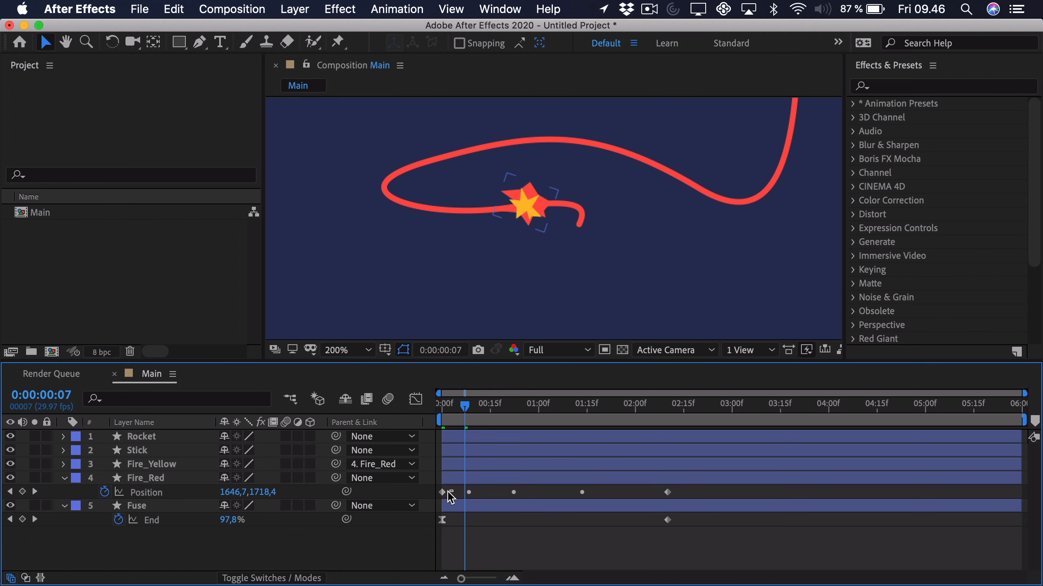
left_click(444, 492)
key("F9")
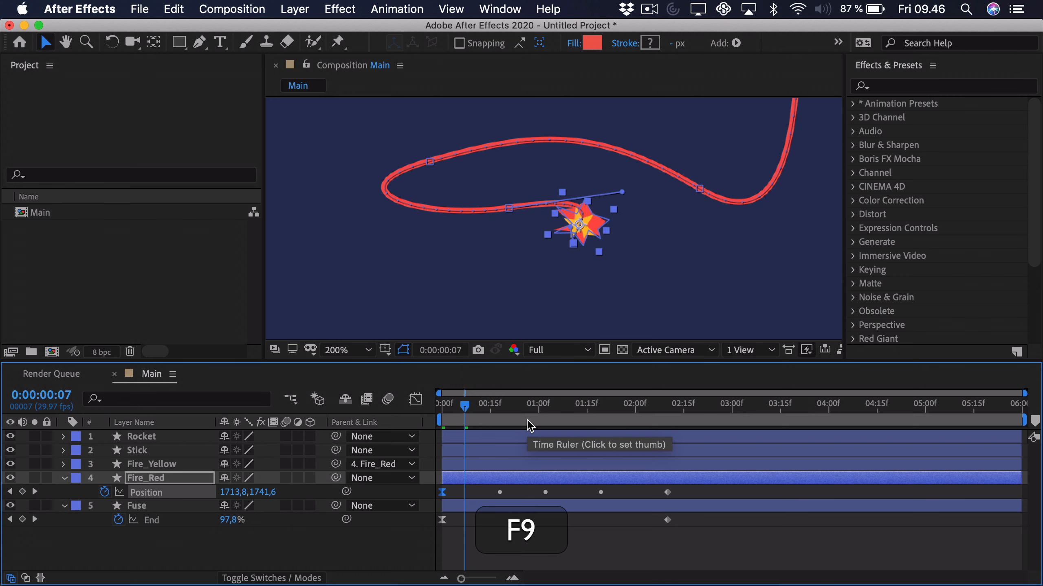
Step: Play the animation from the start to check that the flame follows the burning fuse up to the rocket
left_click(450, 424)
key("Home")
key("space")
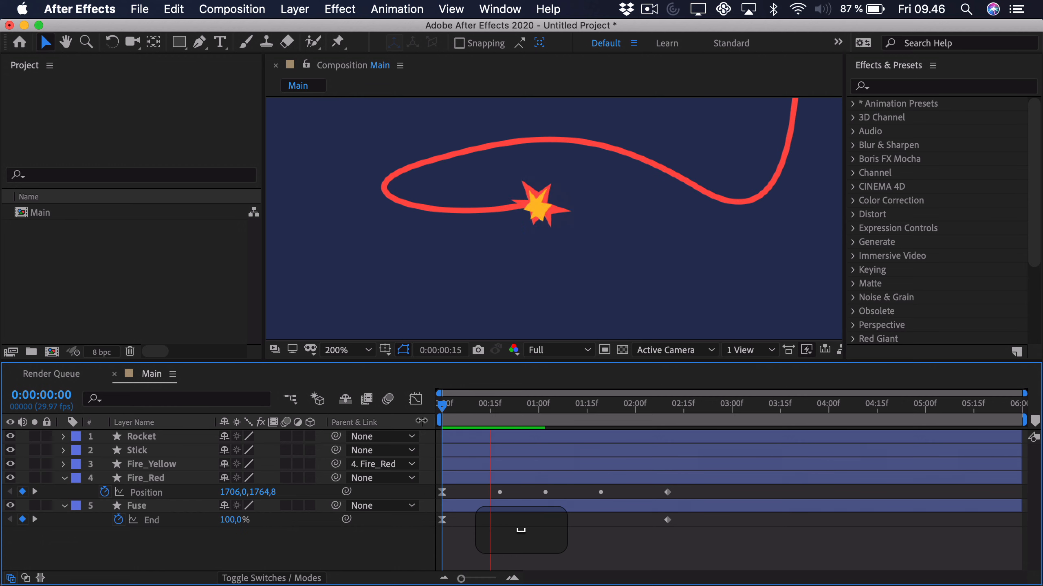
key("space")
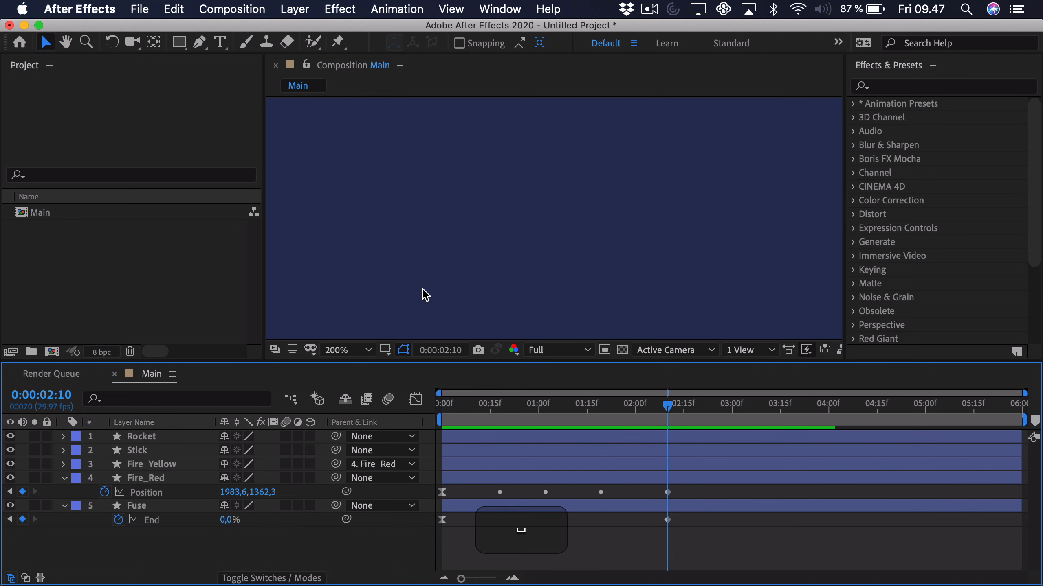
scroll(426, 295, "down", 4)
scroll(475, 294, "up", 2)
scroll(491, 275, "down", 2)
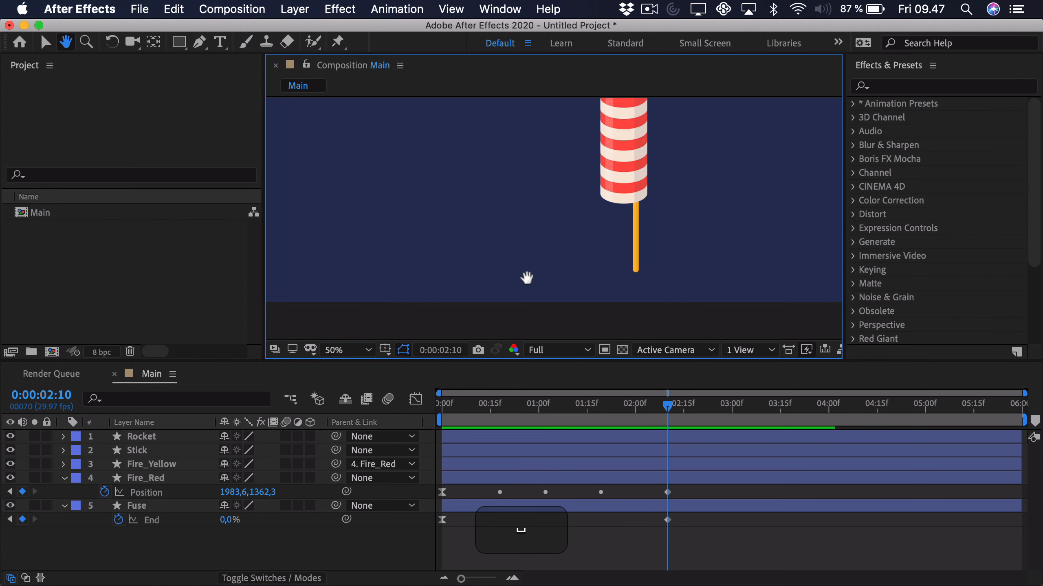
left_click_drag(526, 278, 530, 316)
key("v")
left_click(437, 406)
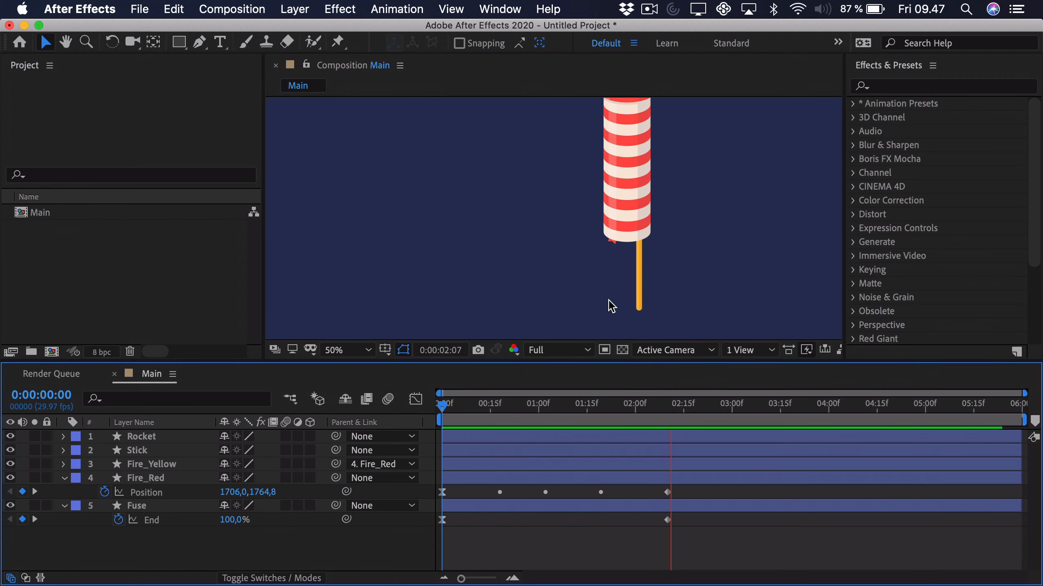
key("space")
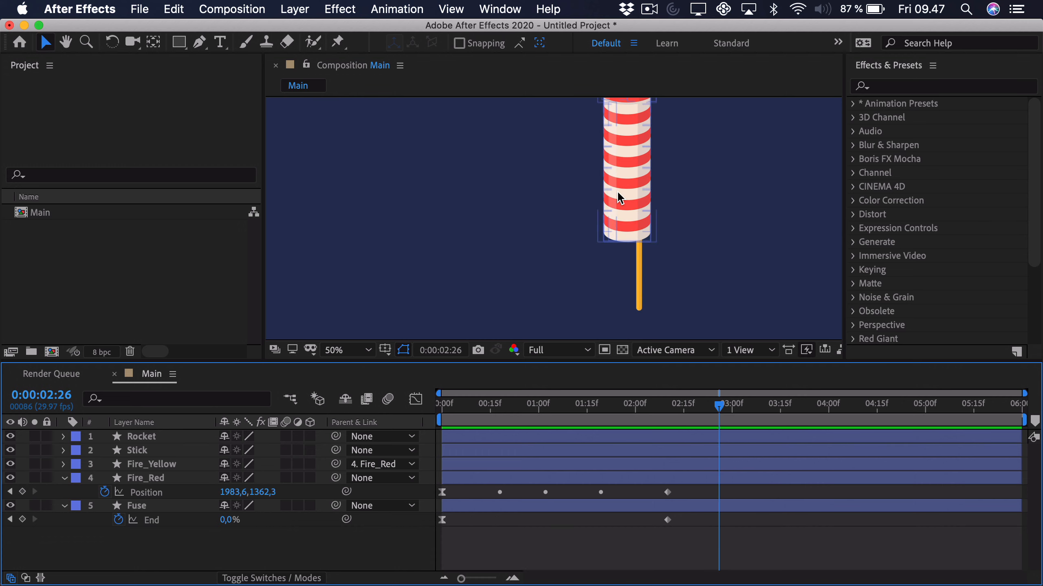
Step: Move the Rocket layer's anchor point to the bottom centre of the rocket body
left_click_drag(588, 168, 616, 237)
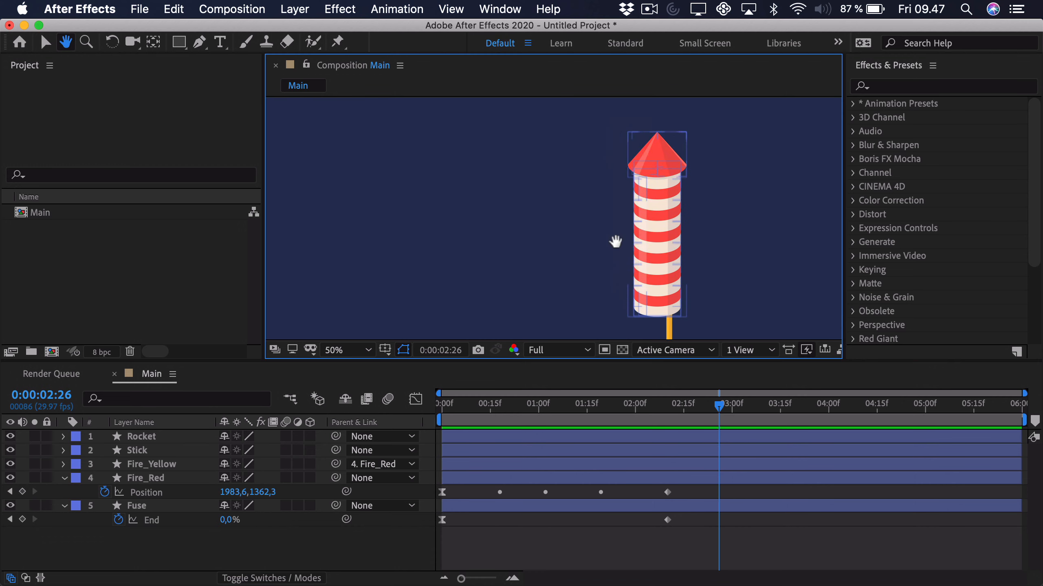
scroll(663, 226, "down", 3)
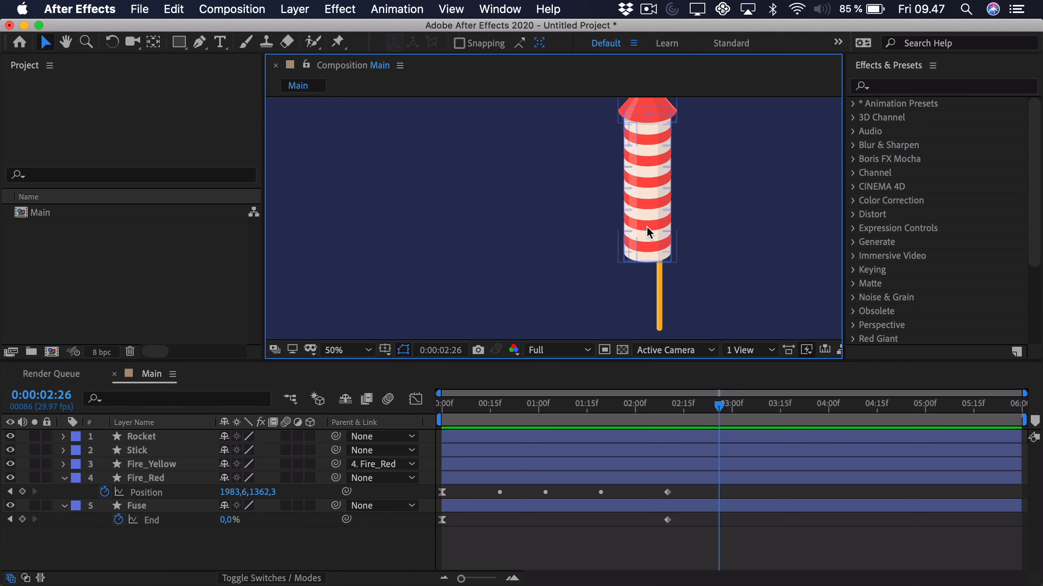
left_click(648, 233)
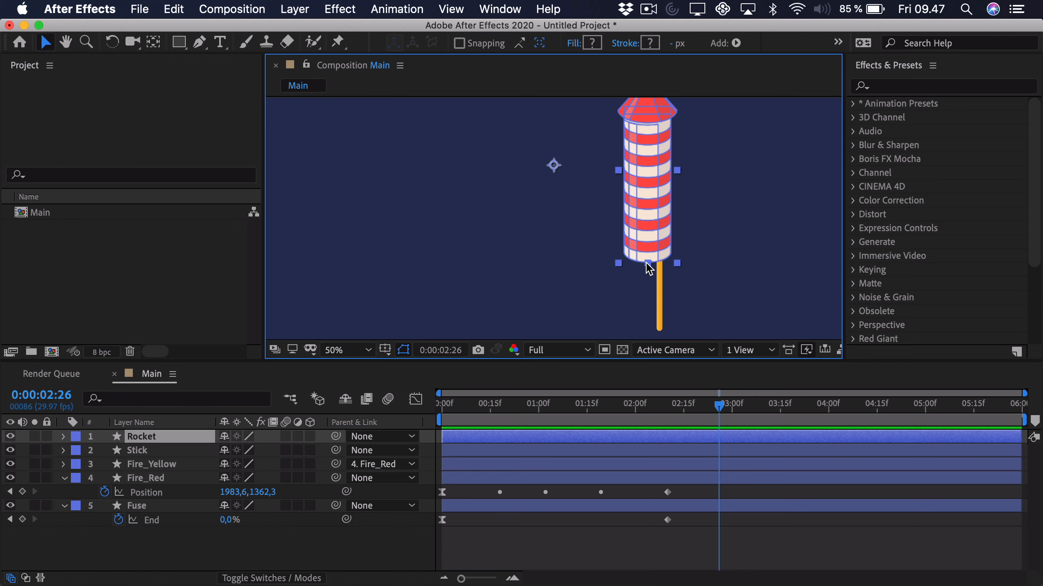
left_click(153, 43)
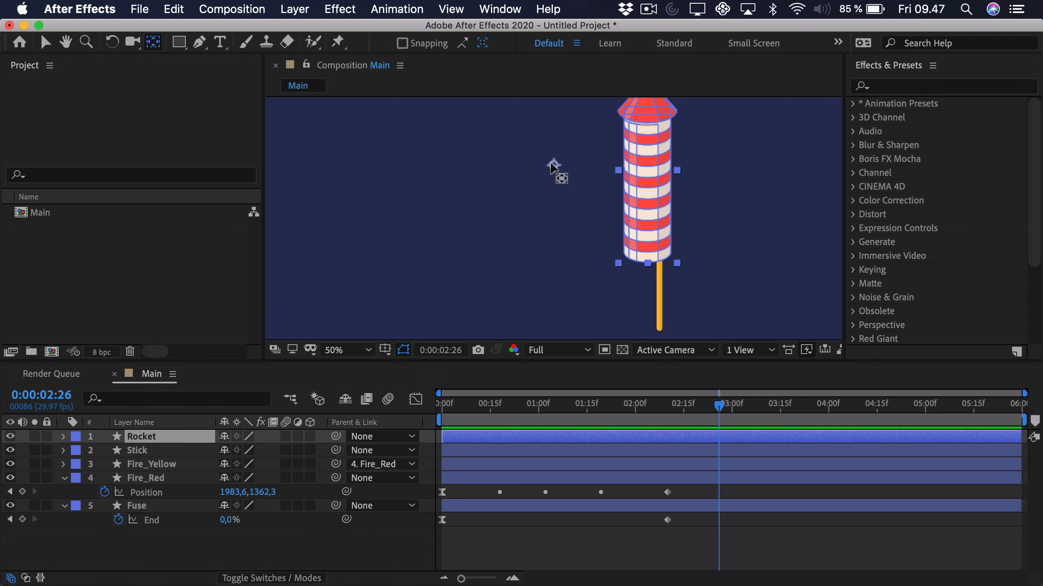
left_click_drag(554, 169, 647, 263)
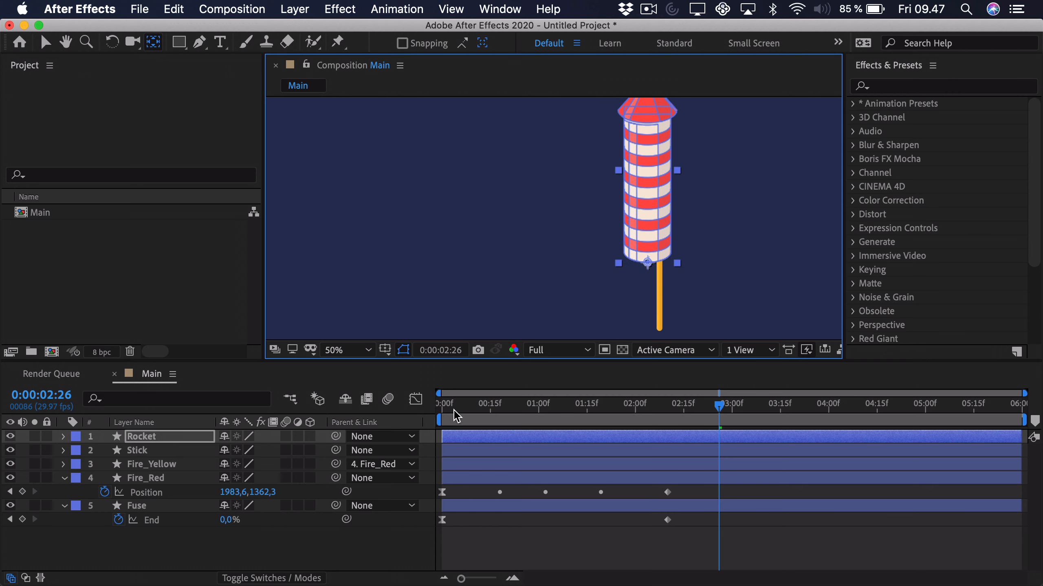
Step: Add a Scale keyframe to the Rocket layer at 0:00:00:00
left_click_drag(453, 406, 439, 407)
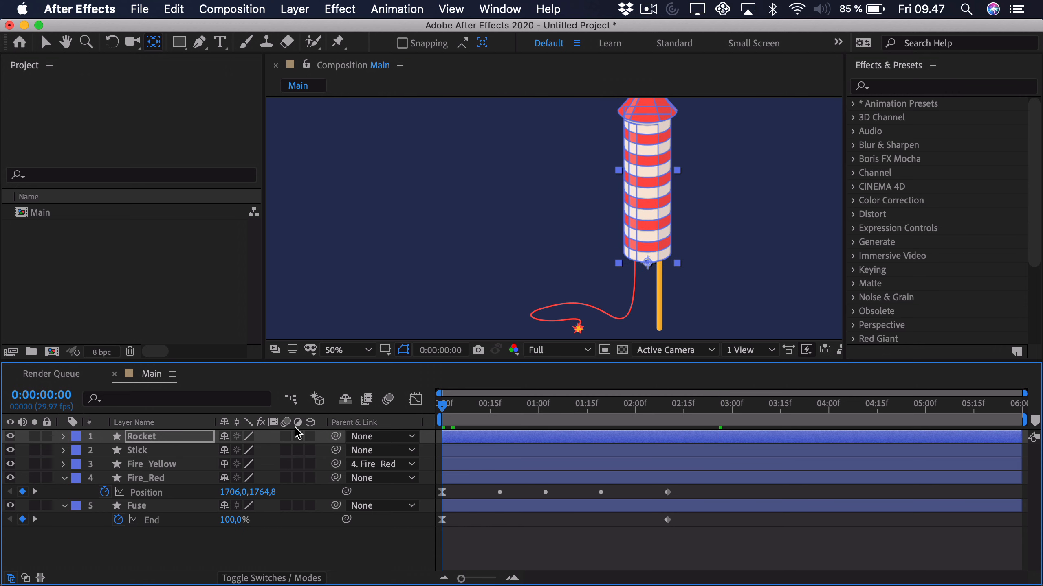
key("s")
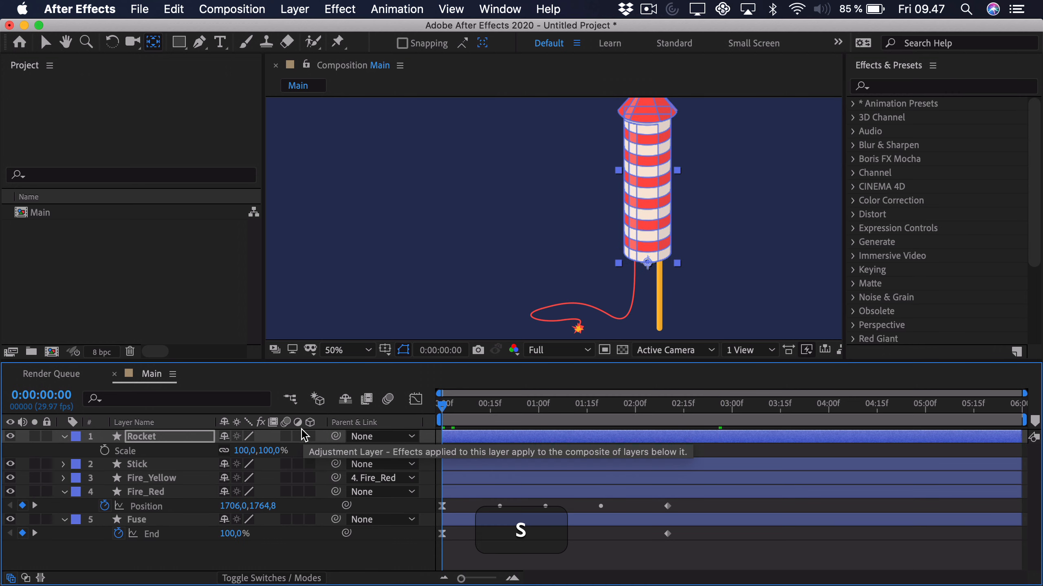
left_click(105, 451)
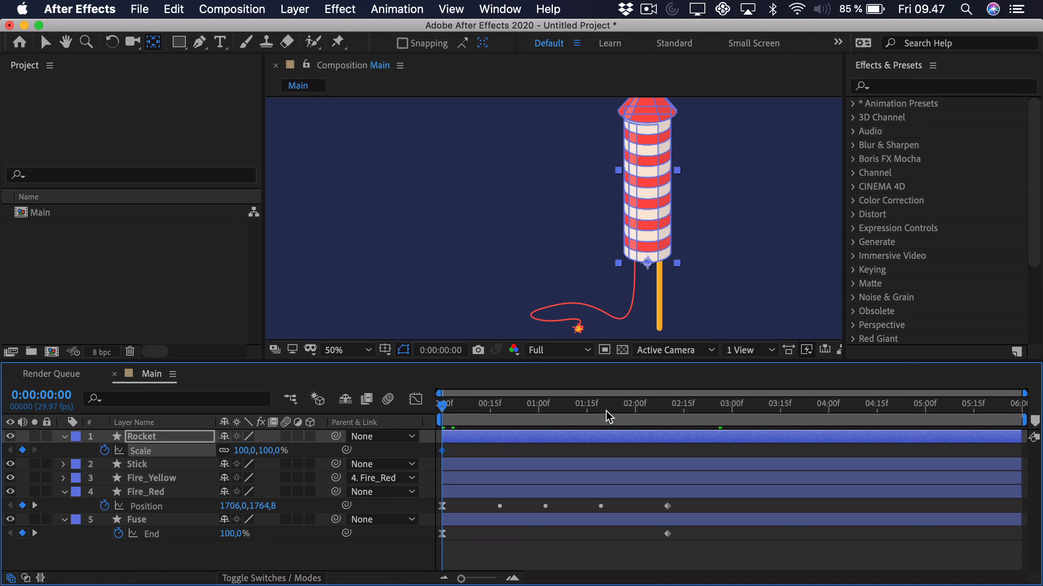
Step: Unlink the Rocket's Scale proportions and set Scale to 115, 85% at 0:00:02:10
left_click_drag(608, 417, 668, 416)
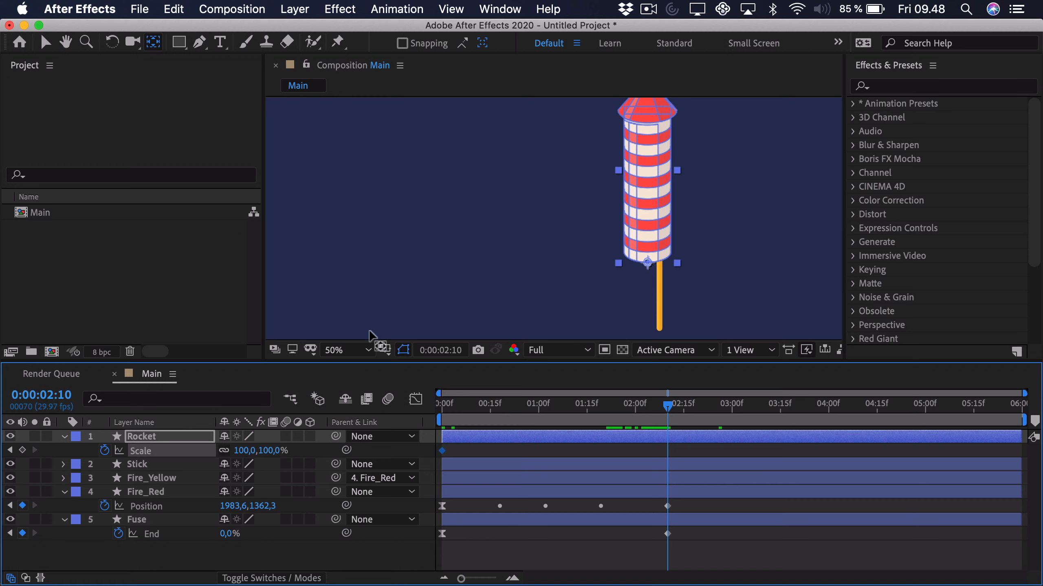
key("v")
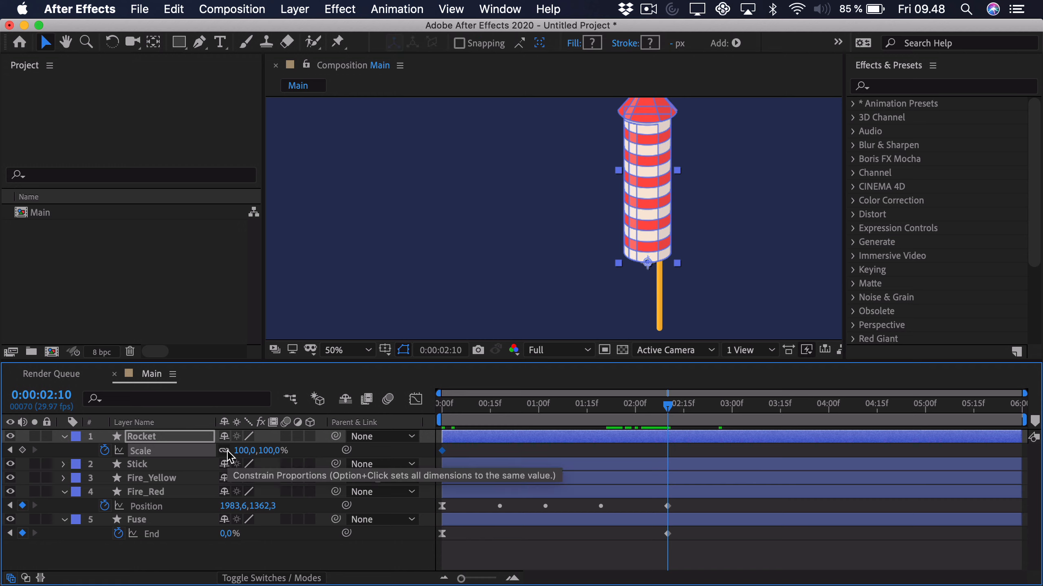
left_click(227, 451)
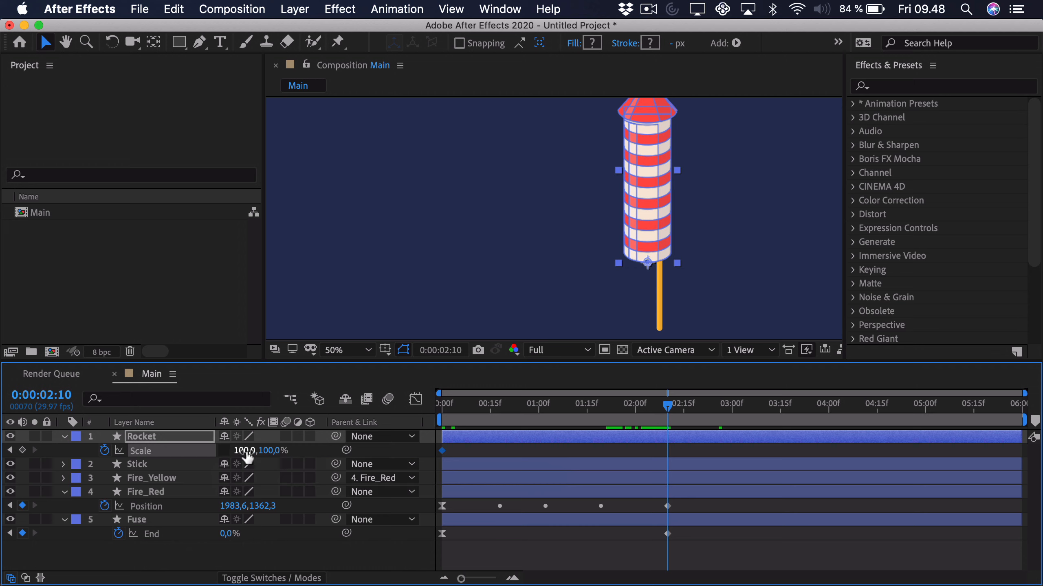
left_click_drag(248, 456, 257, 450)
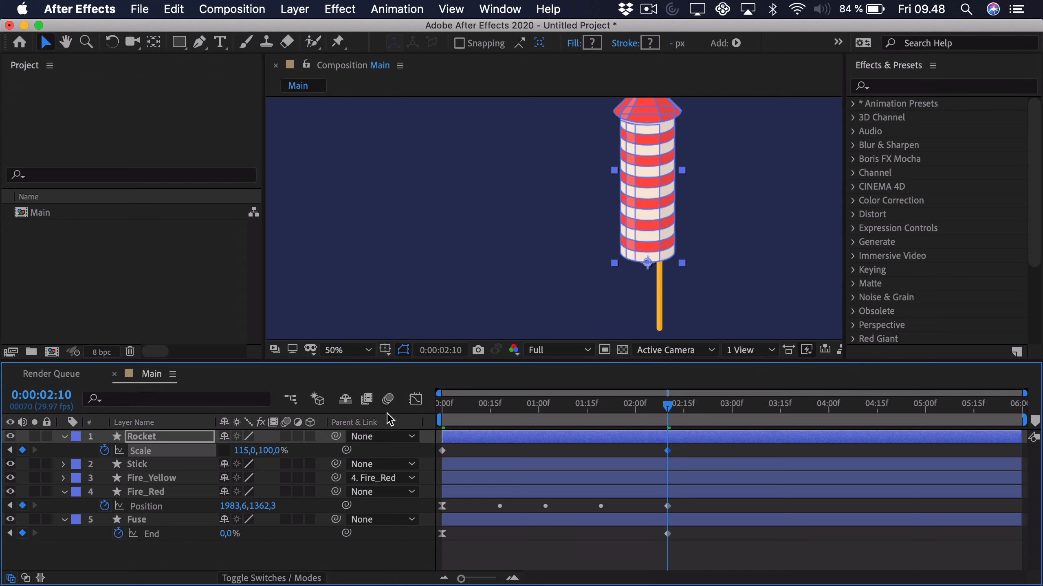
left_click(269, 450)
key("Right")
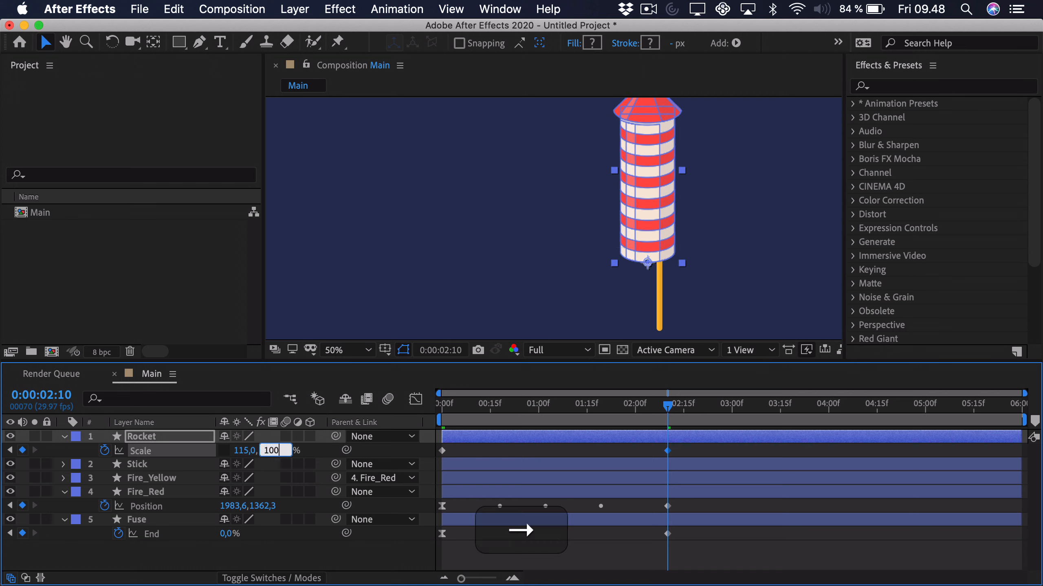
type("-15")
key("Return")
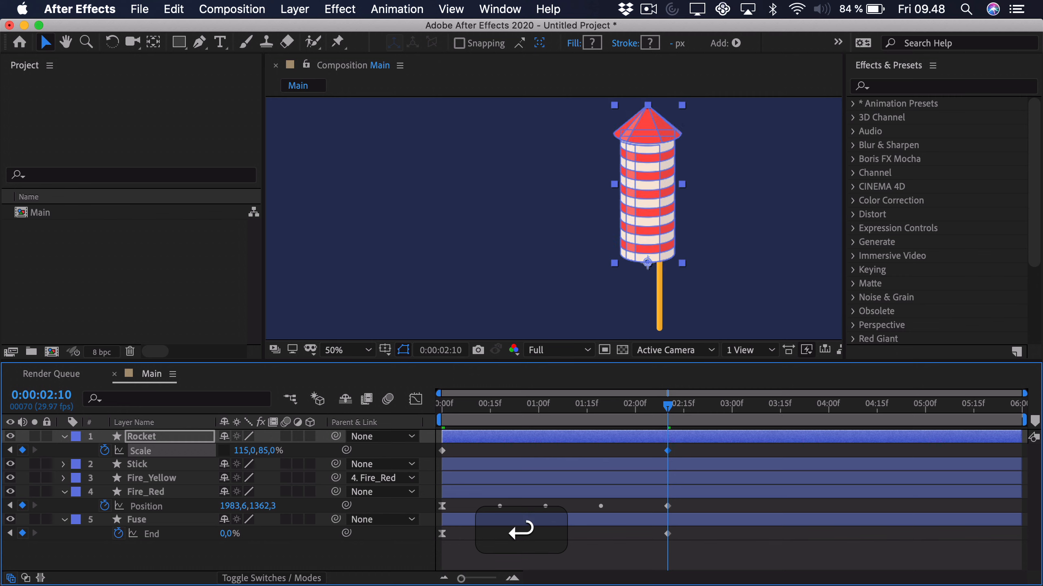
Step: Apply Easy Ease to both of the Rocket's Scale keyframes and show their curves in the Graph Editor
left_click_drag(671, 415, 439, 452)
key("F9")
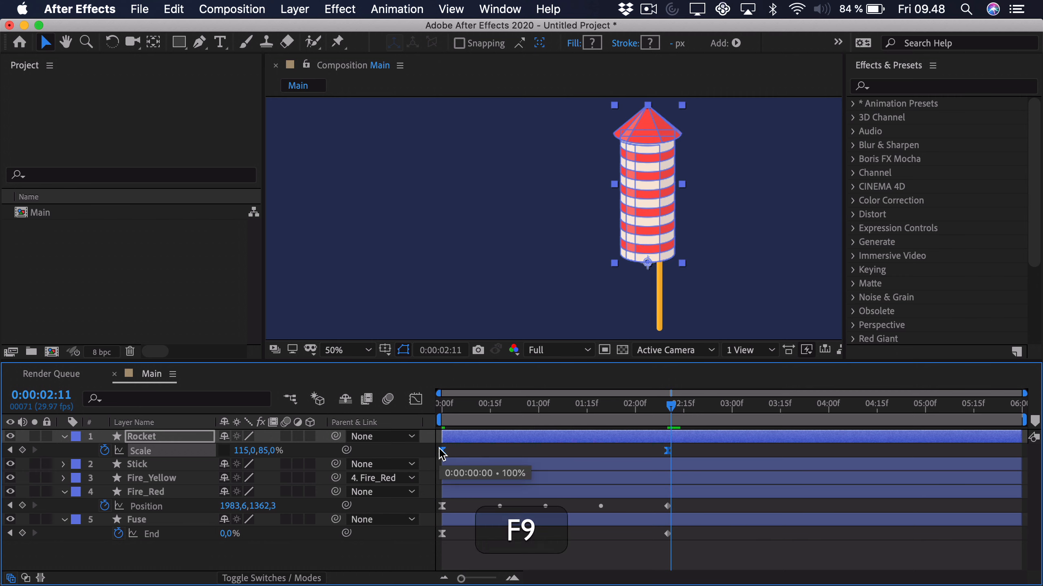
left_click(416, 399)
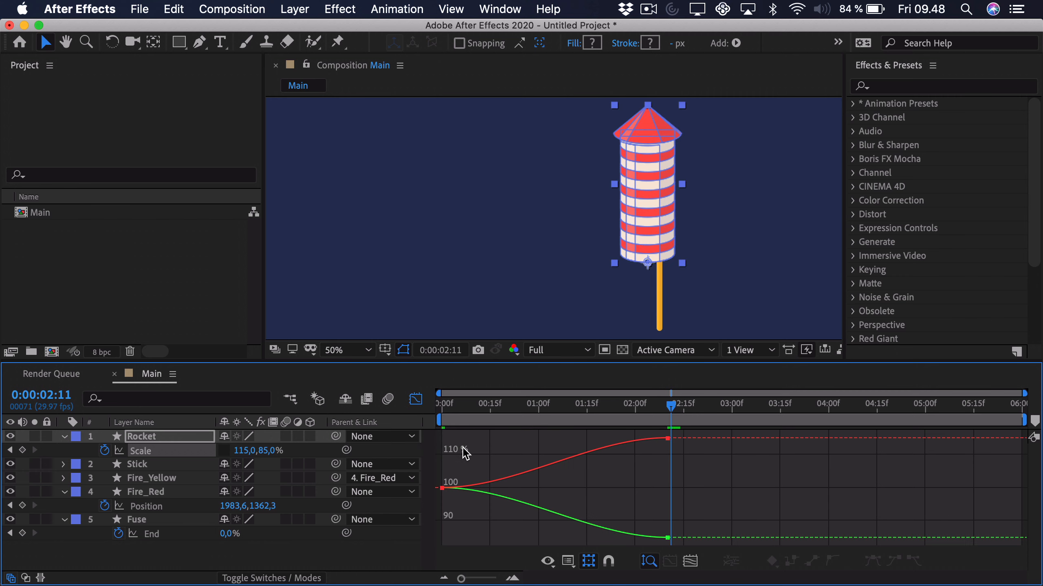
Step: Shape both Rocket Scale curves with a longer ease out of the first keyframe and steep, accelerating arrivals at the last one
left_click_drag(463, 449, 414, 517)
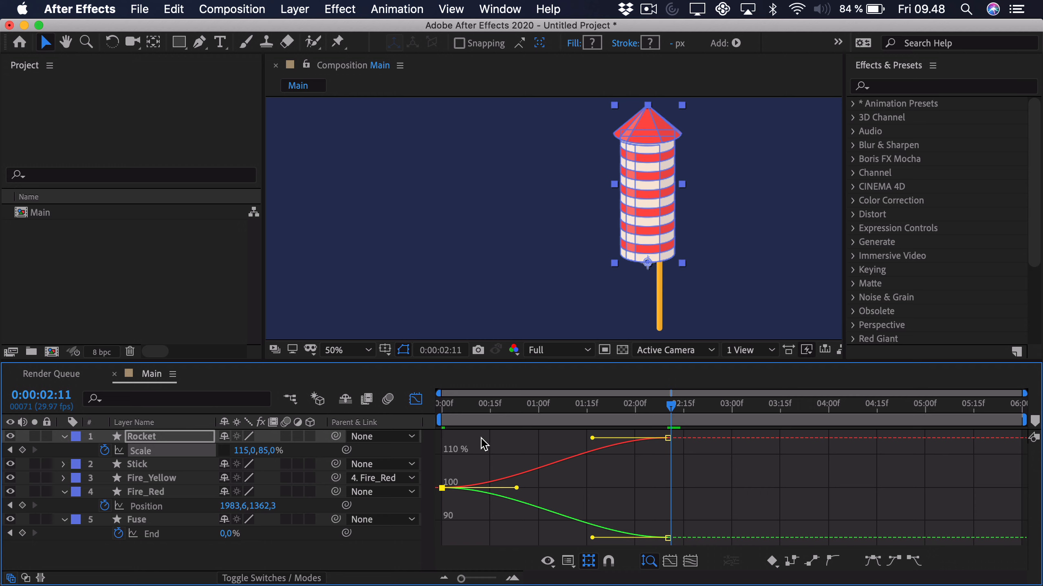
left_click_drag(689, 459, 611, 466)
key("super+z")
left_click_drag(592, 438, 598, 473)
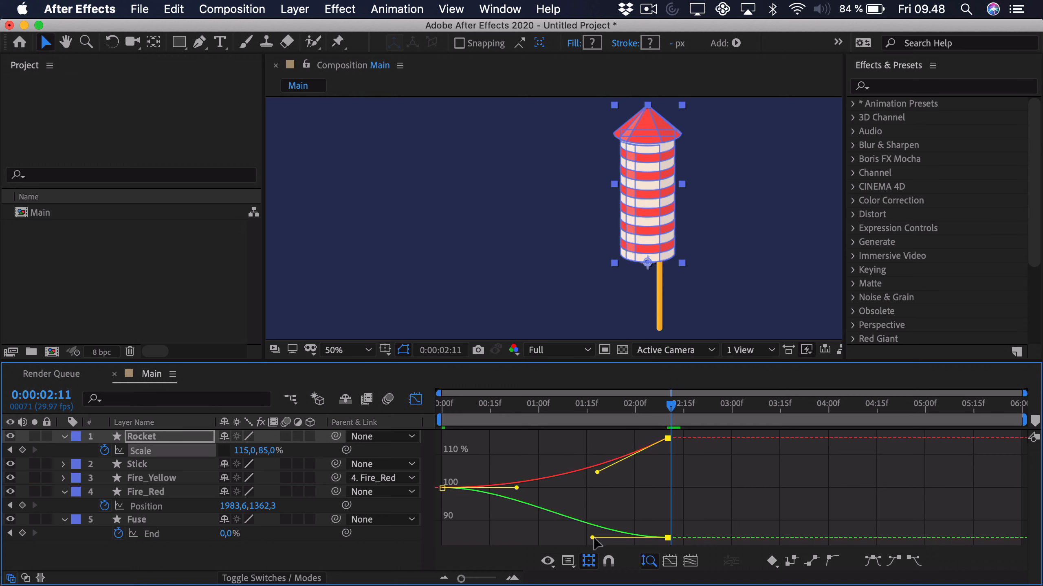
left_click_drag(592, 537, 604, 503)
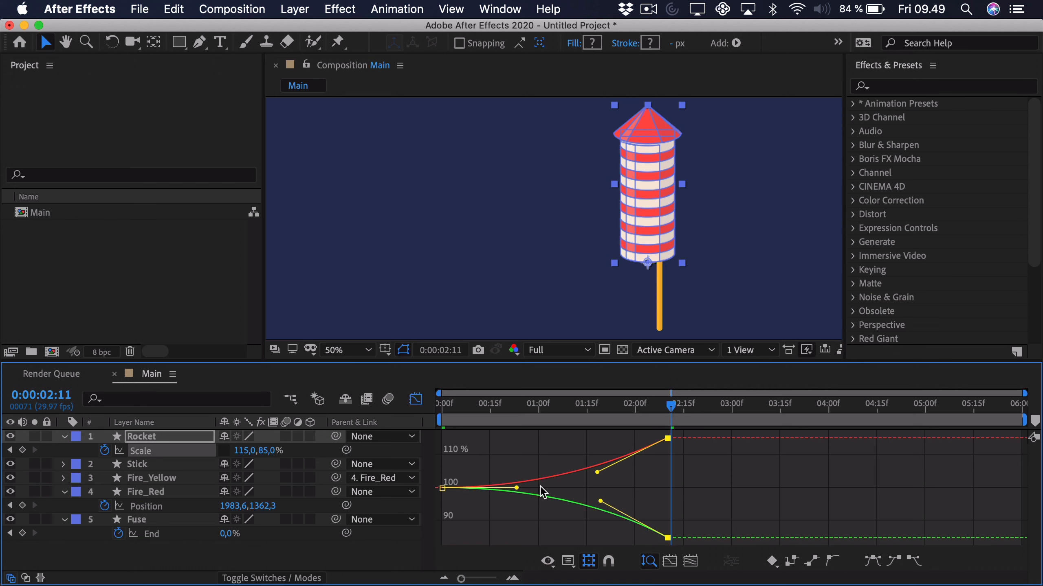
left_click_drag(463, 456, 382, 527)
left_click_drag(516, 488, 576, 493)
Step: Play the animation from the start to check the rocket's squash and close the Graph Editor
key("Home")
key("space")
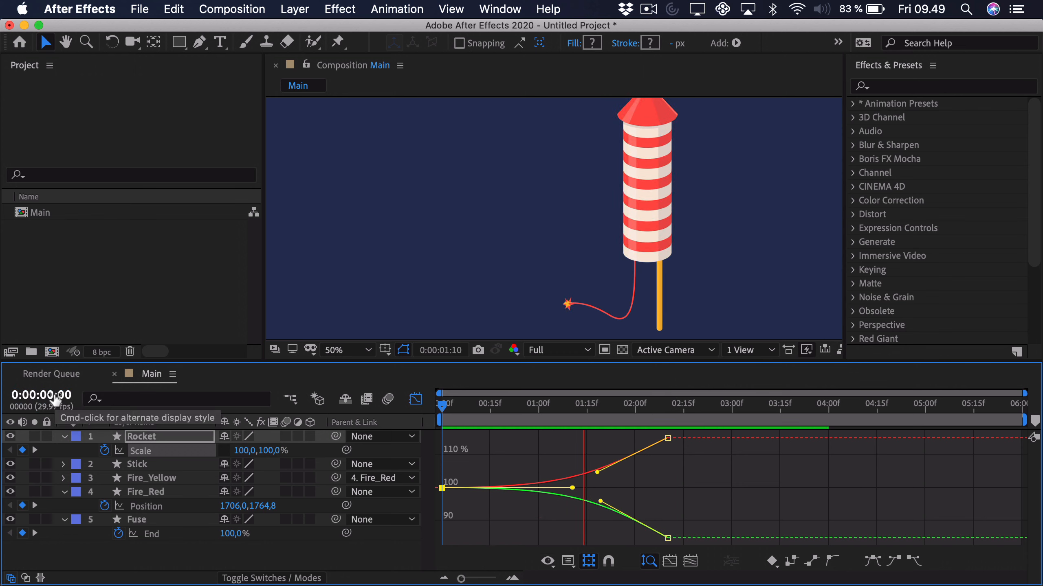
key("space")
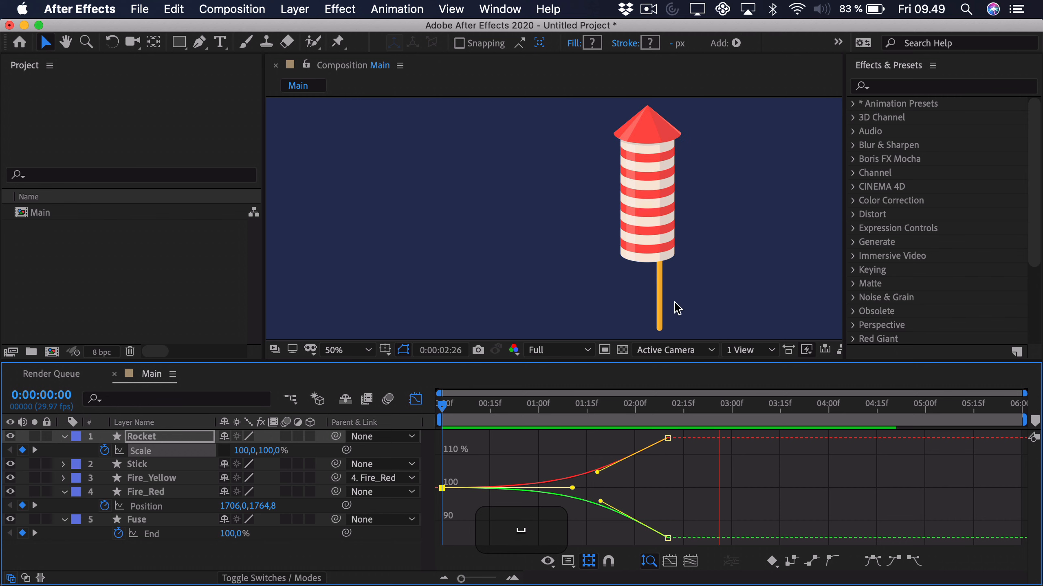
left_click(416, 399)
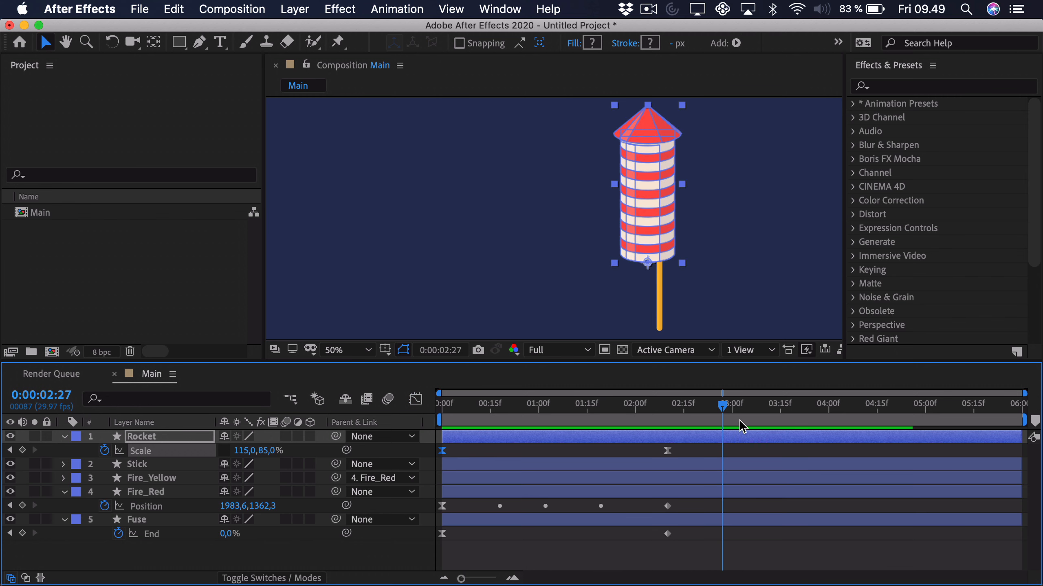
Step: At 0:00:02:10, reveal the Rocket's Position alongside its Scale and separate it into X and Y dimensions
left_click(672, 408)
left_click_drag(669, 409, 666, 410)
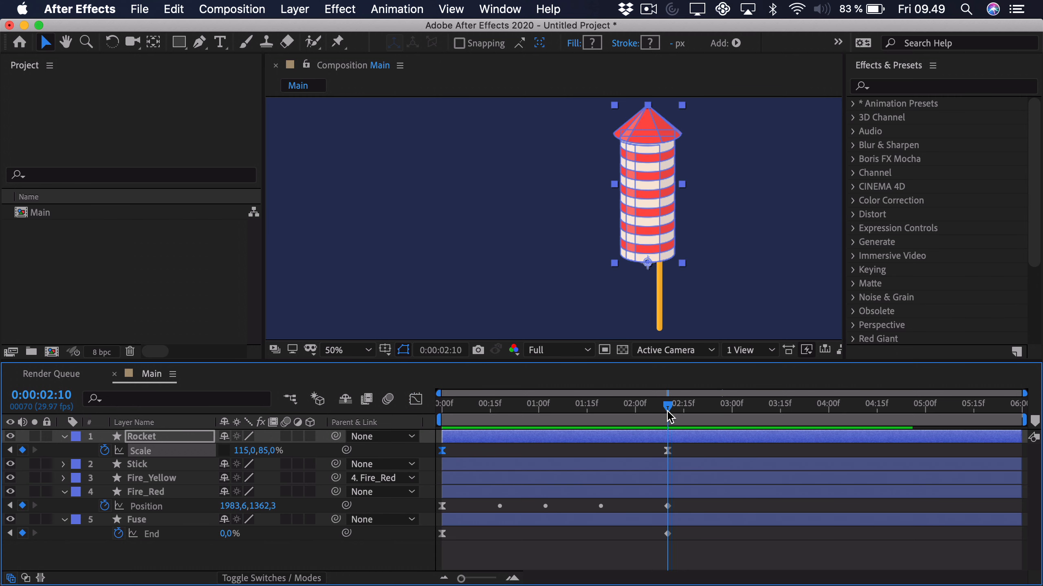
left_click(550, 439)
key("shift+p")
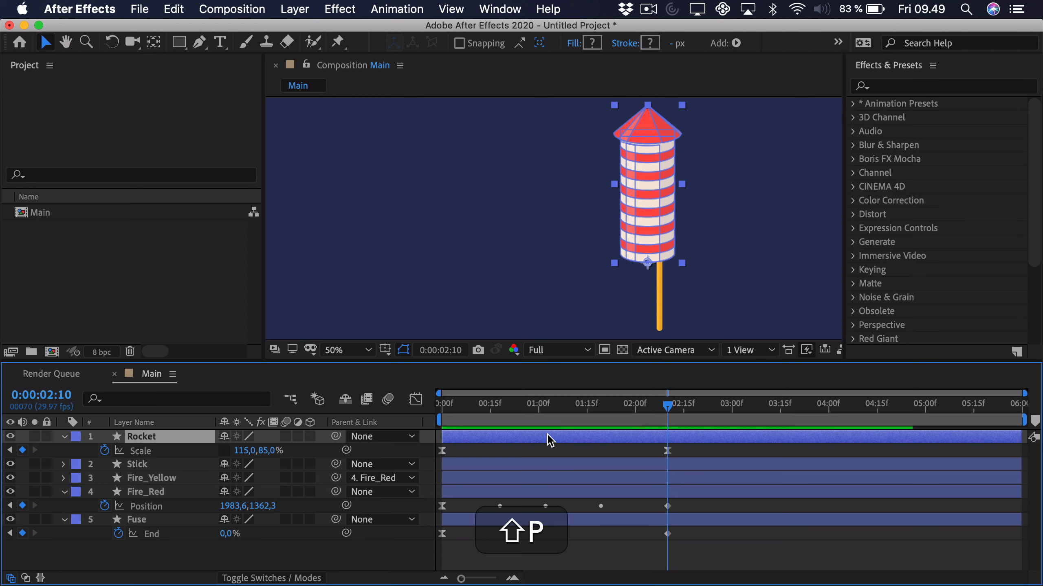
right_click(137, 451)
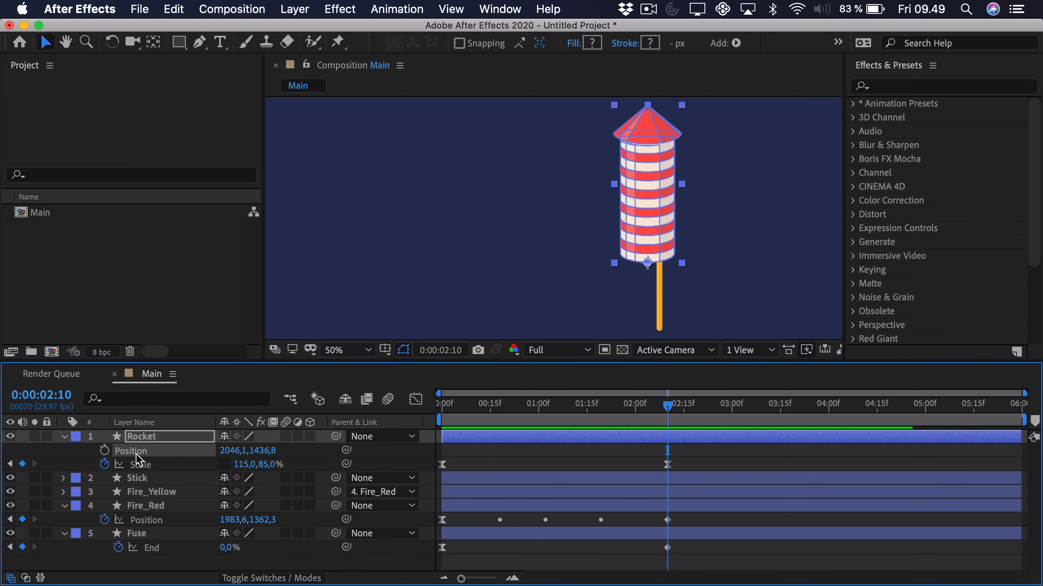
left_click(204, 427)
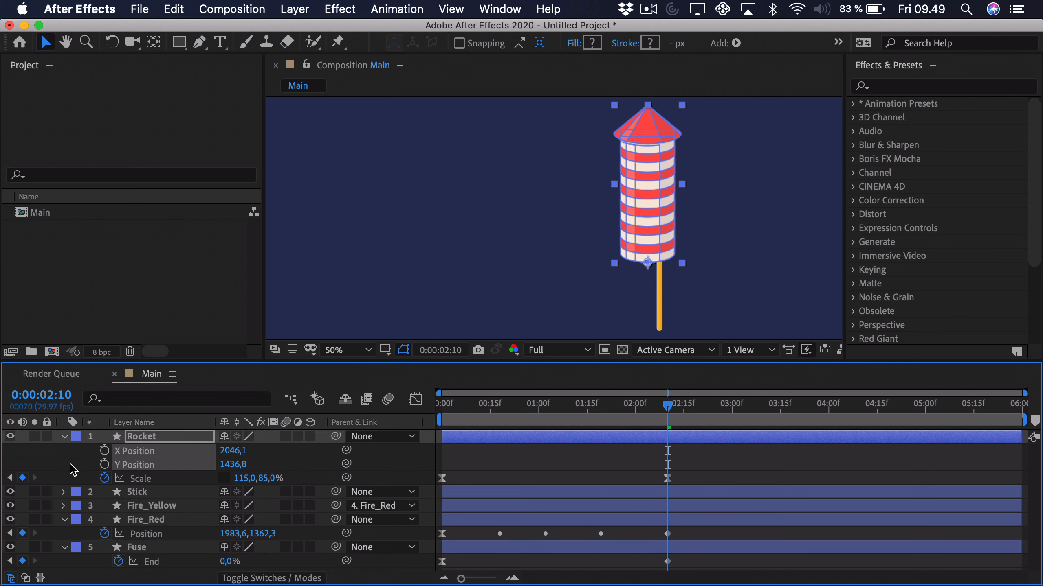
left_click(73, 464)
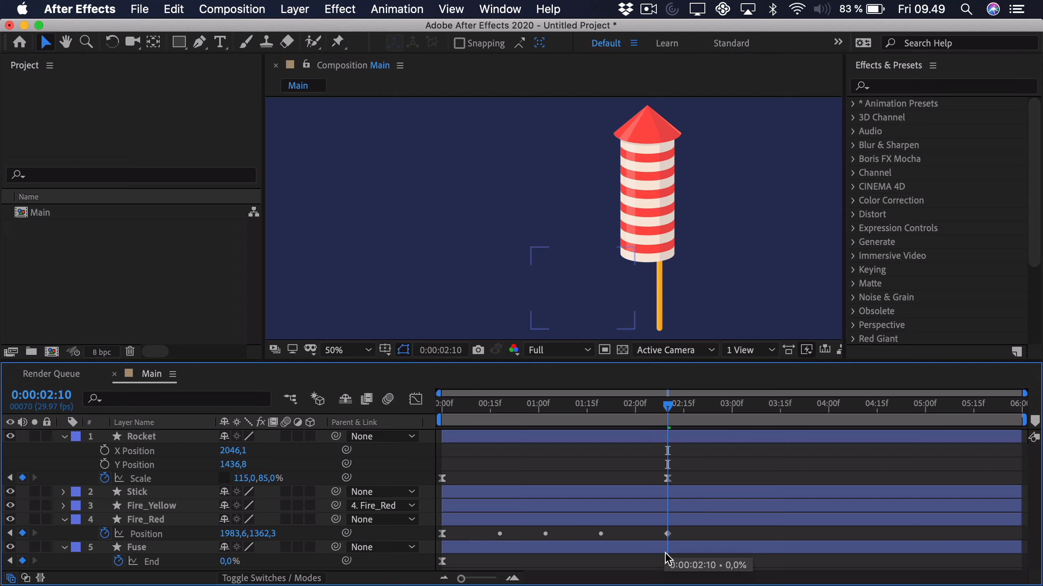
Step: Start keyframing the Rocket's Y Position at 0:00:02:03 and lower the rocket to Y 1468,8 at 0:00:02:10
left_click_drag(668, 416, 643, 416)
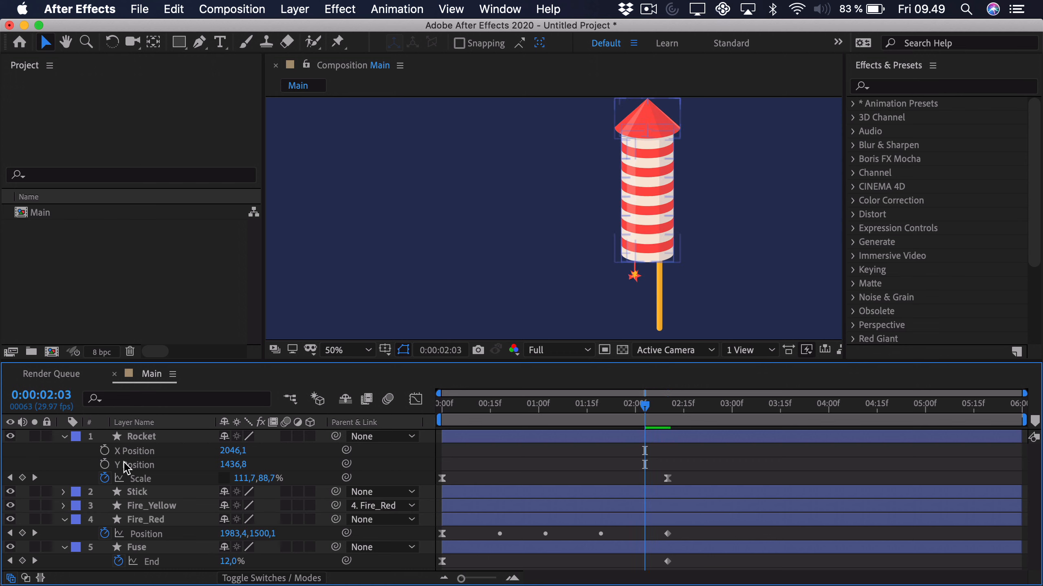
left_click(104, 465)
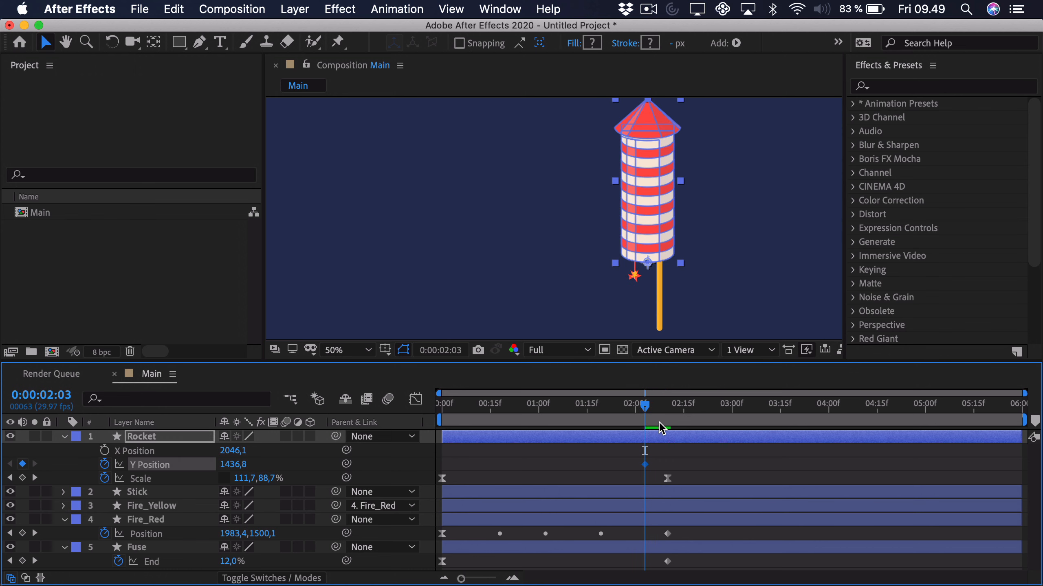
left_click_drag(662, 428, 665, 420)
key("shift")
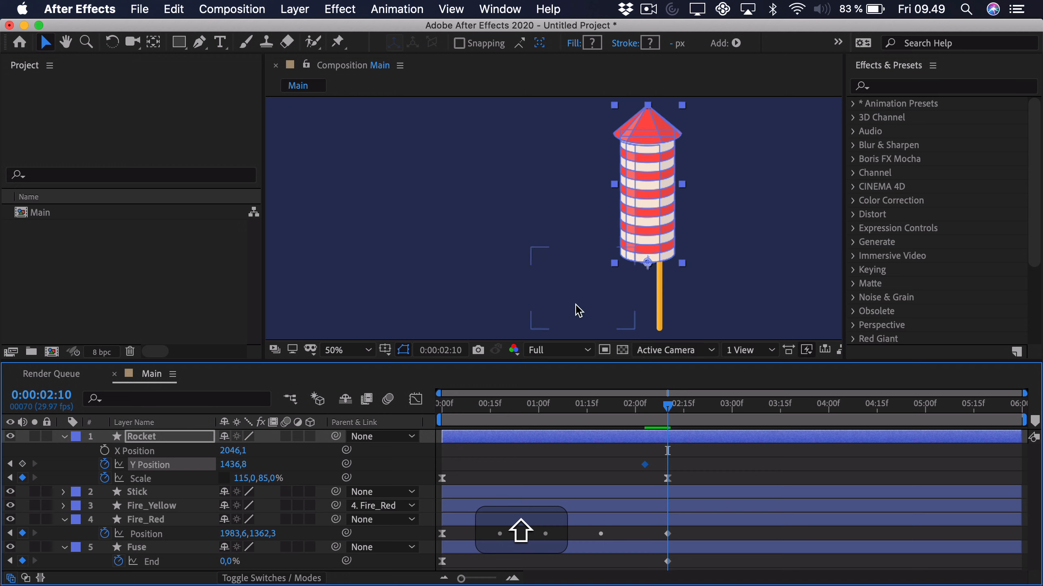
key("Down")
key("Down")
key("Down")
key("Down")
key("Down")
key("Down")
key("Down")
key("Down")
key("Down")
key("Down")
key("Down")
key("Down")
key("Down")
key("Down")
key("Down")
key("Down")
key("Down")
key("Down")
key("Down")
key("Down")
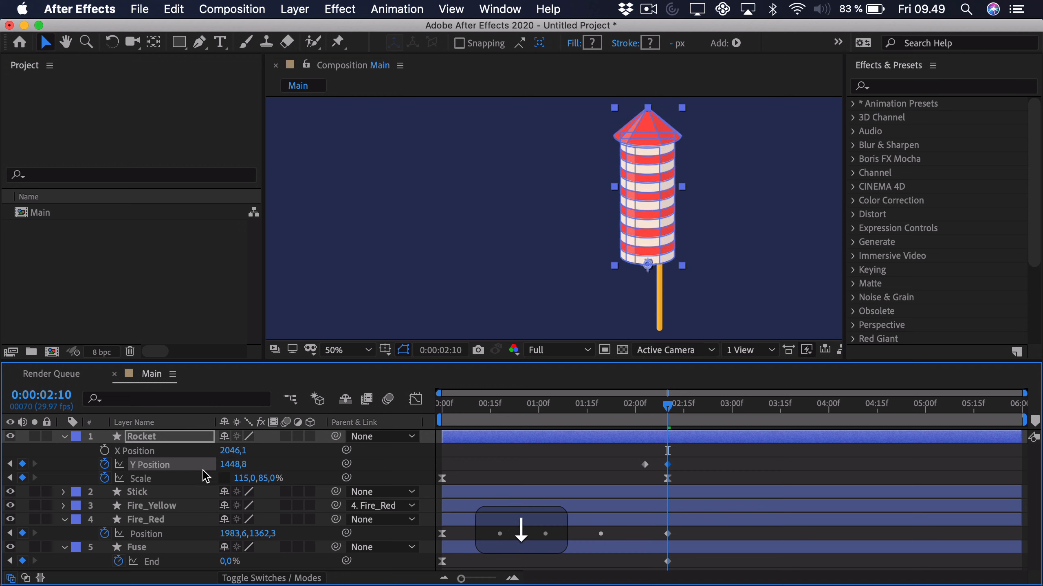
key("Down")
key("Down")
key("Down")
key("Down")
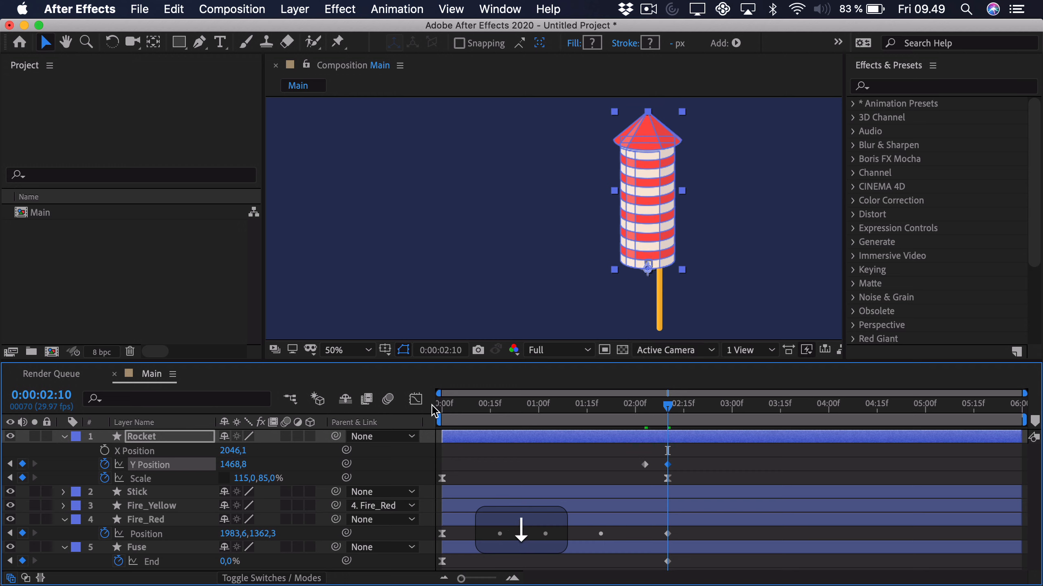
Step: At 0:00:02:19, move the rocket straight up out of the frame to Y Position -195,2
left_click_drag(661, 419, 697, 419)
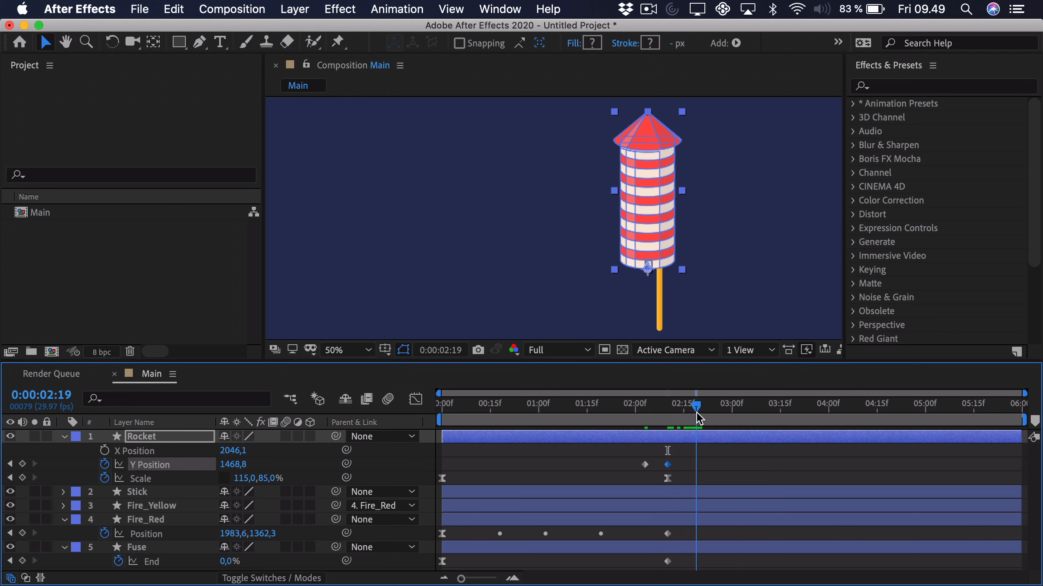
key("space")
left_click_drag(527, 248, 553, 311)
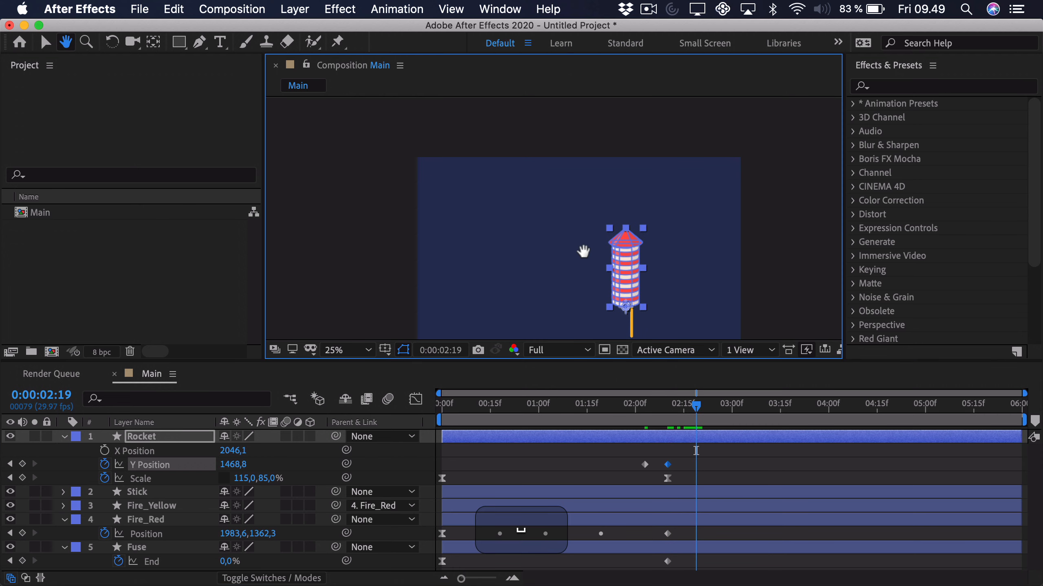
left_click_drag(628, 261, 604, 91)
scroll(623, 294, "up", 2)
key("space")
left_click_drag(623, 294, 535, 149)
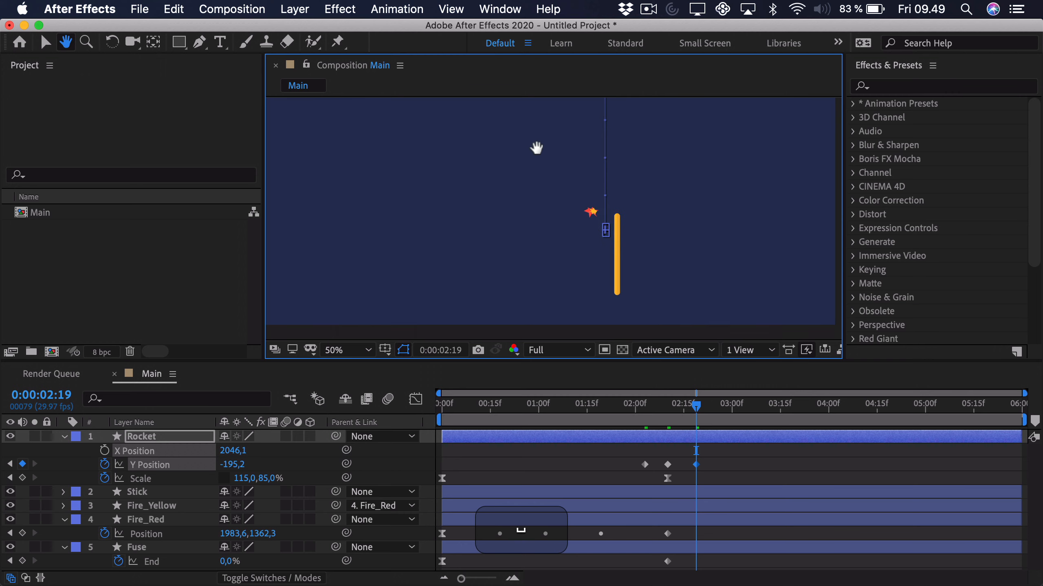
Step: Apply Easy Ease to all three Rocket Y Position keyframes and show their curve in the Graph Editor
left_click_drag(732, 464, 646, 471)
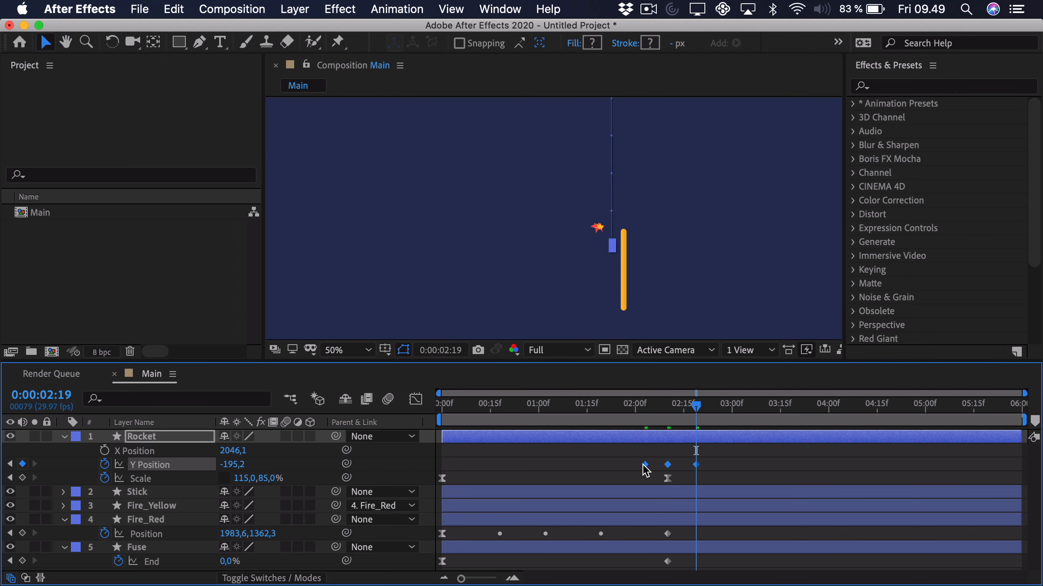
key("F9")
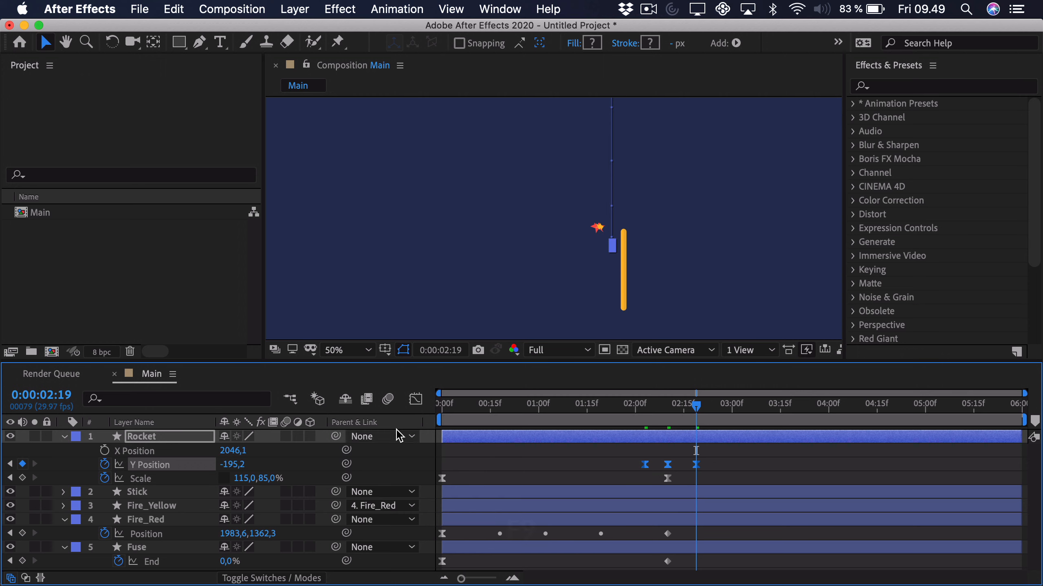
left_click(415, 399)
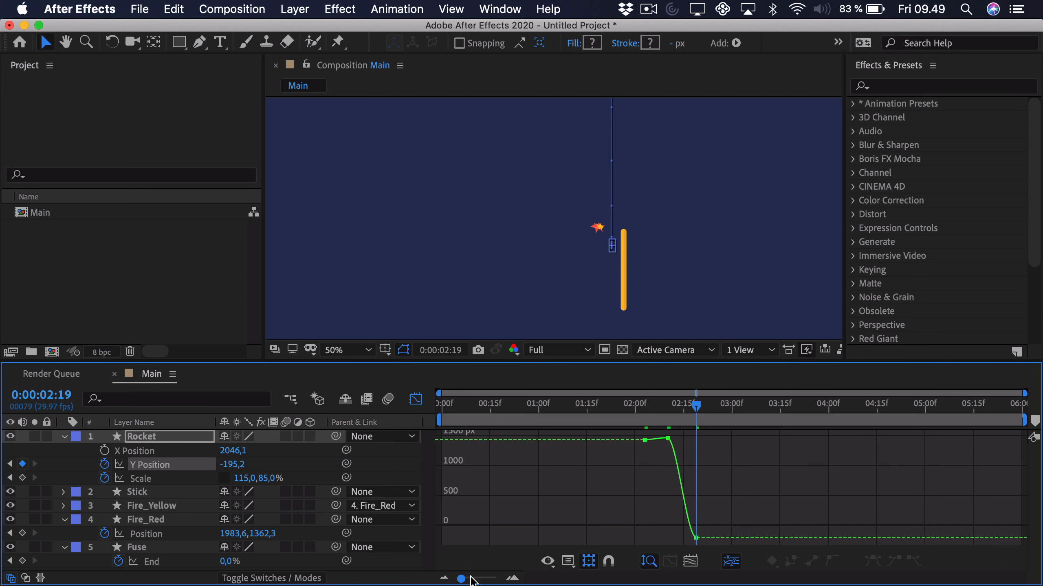
left_click_drag(472, 579, 487, 579)
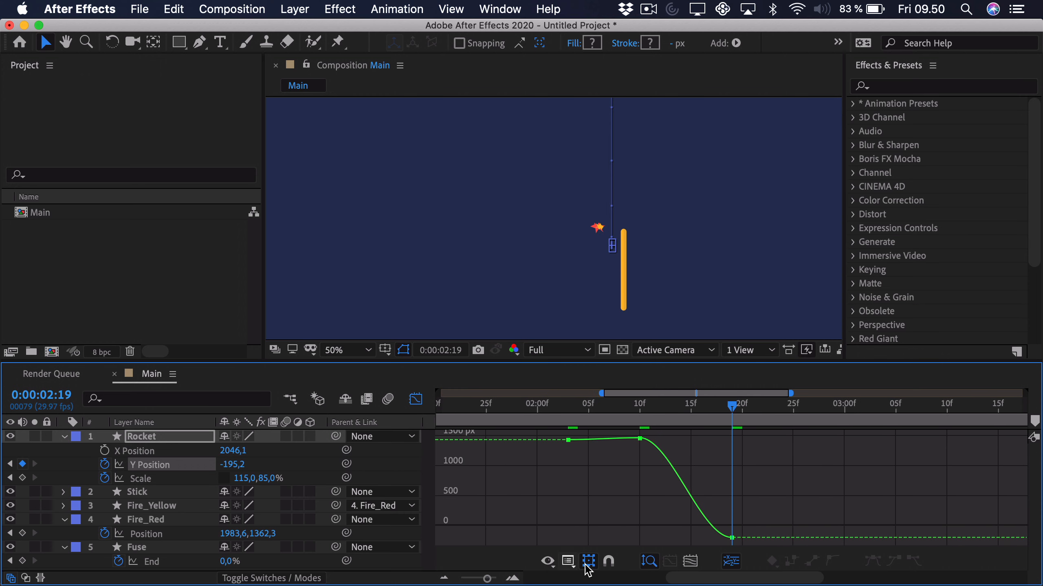
Step: Shape the Y Position curve with longer eases at the first two keyframes and a steep, accelerating arrival at the last one
left_click(562, 561)
left_click(536, 462)
key("super+a")
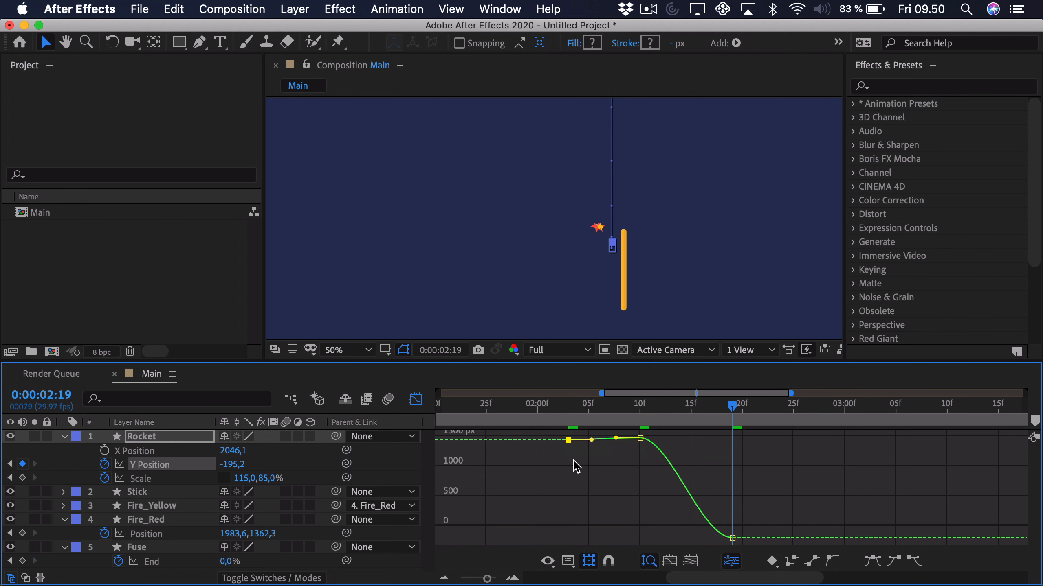
mouse_move(591, 440)
left_mouse_down()
mouse_move(617, 440)
mouse_move(603, 439)
left_mouse_up()
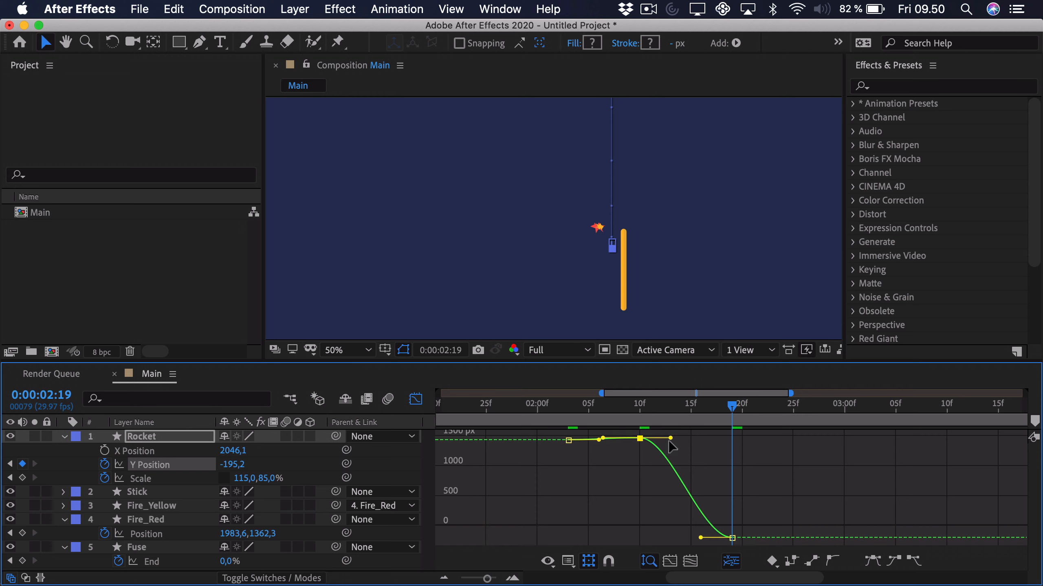
left_click_drag(670, 439, 683, 438)
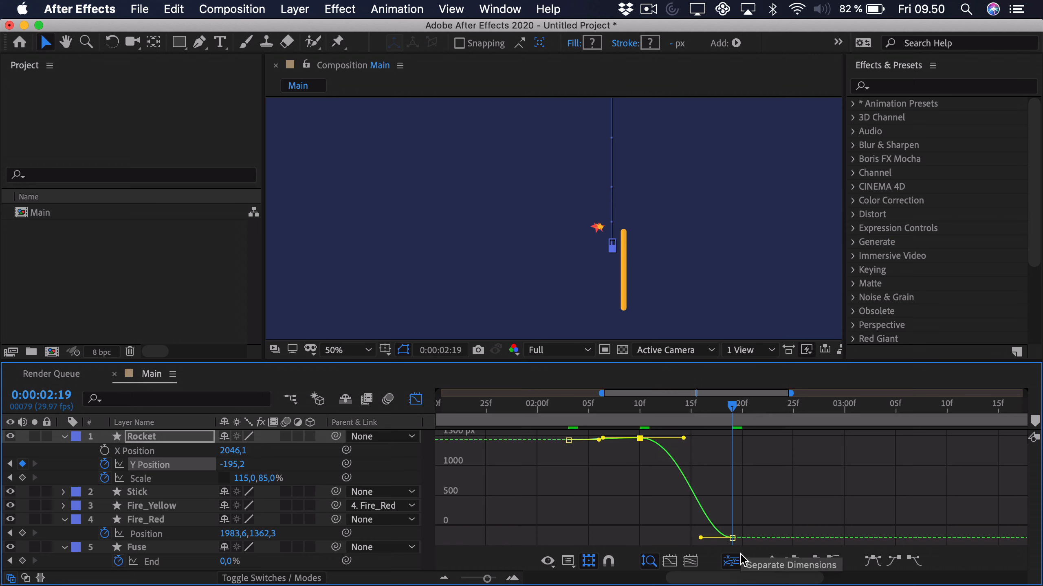
left_click(732, 537)
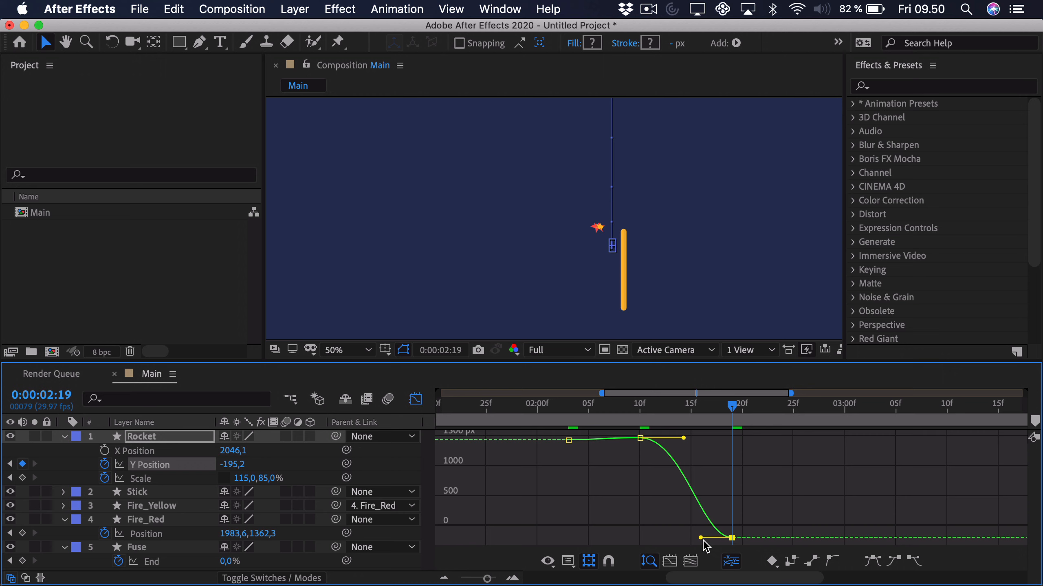
left_click_drag(701, 538, 713, 487)
Step: Play the animation from 0:00:02:00 to check the rocket's launch with the whole composition in view
left_click(536, 413)
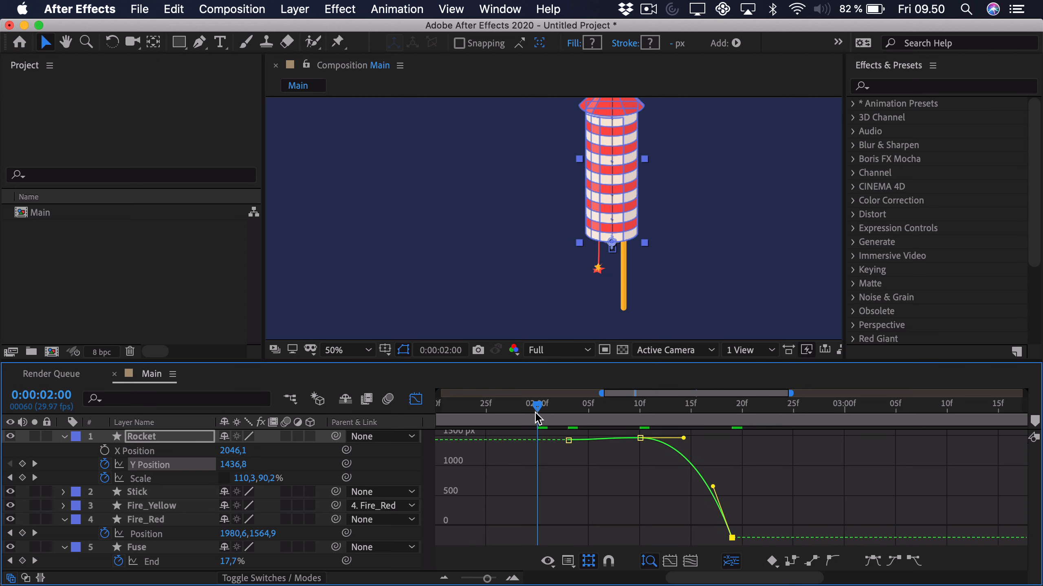
scroll(538, 223, "down", 2)
key("space")
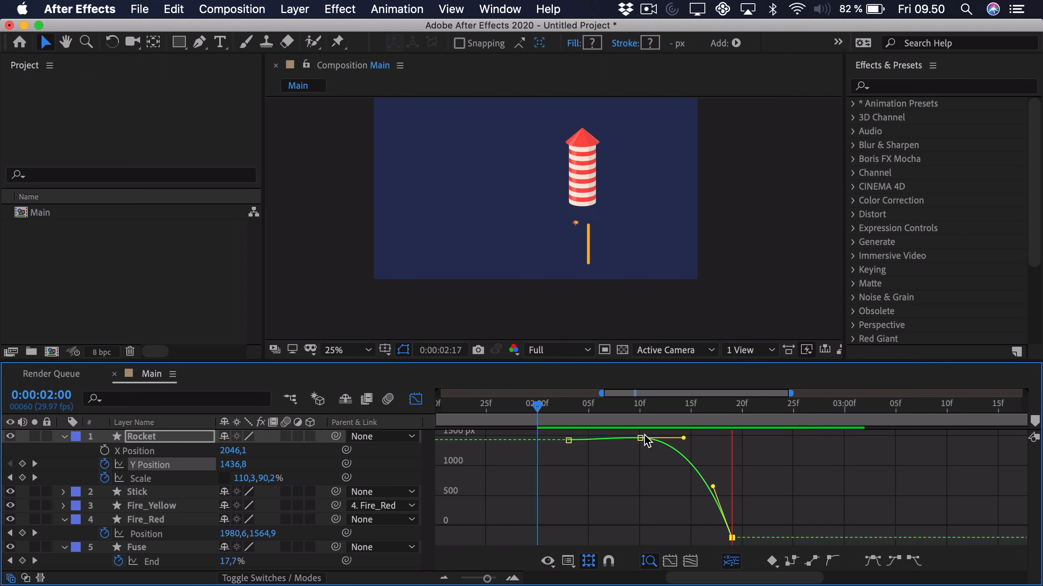
key("space")
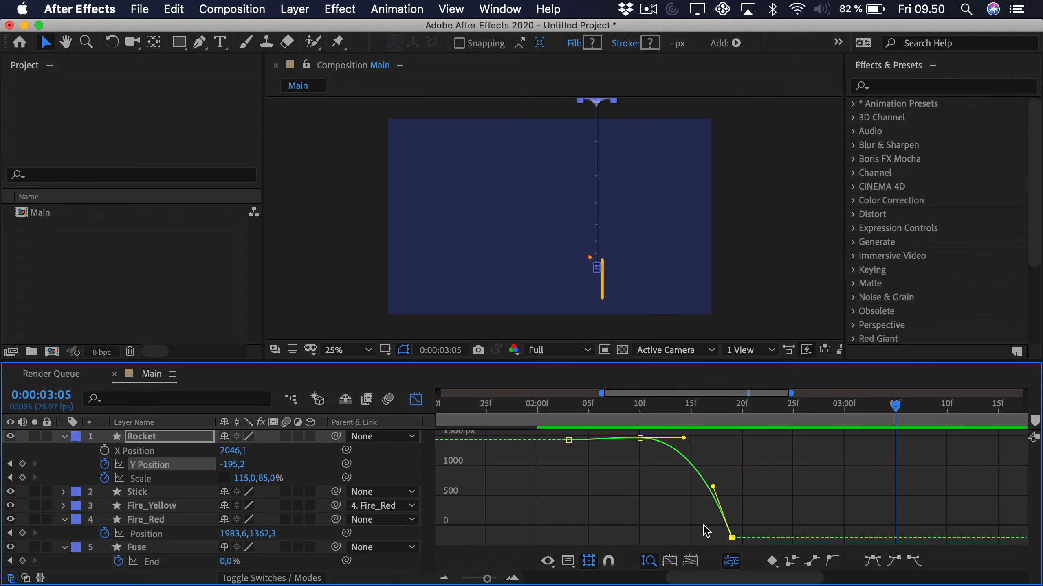
Step: Move the last Y Position keyframe earlier to 0:00:02:16 and replay the faster launch from 0:00:02:01
left_click_drag(732, 537, 700, 541)
left_click(546, 421)
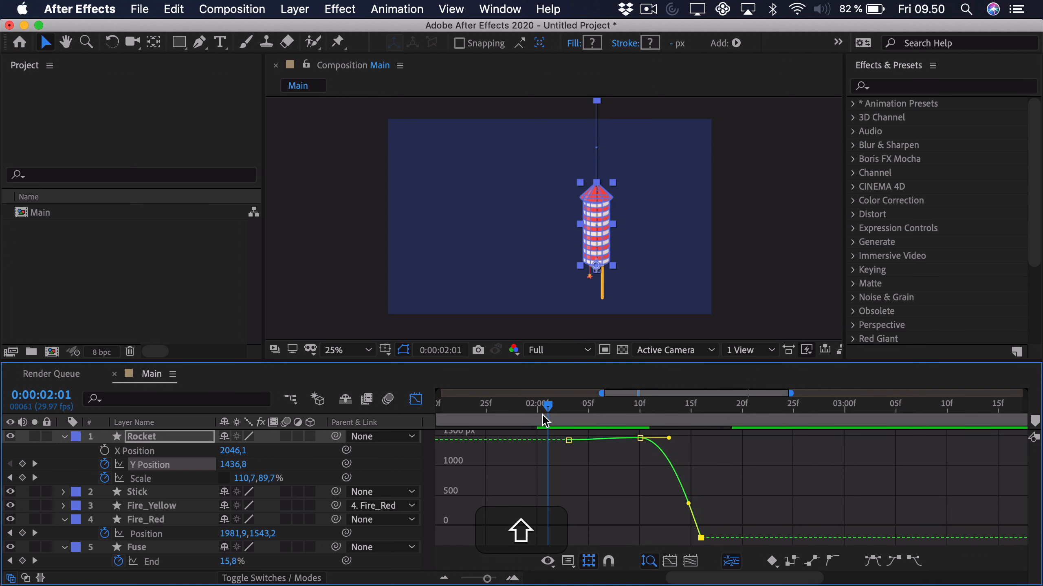
key("space")
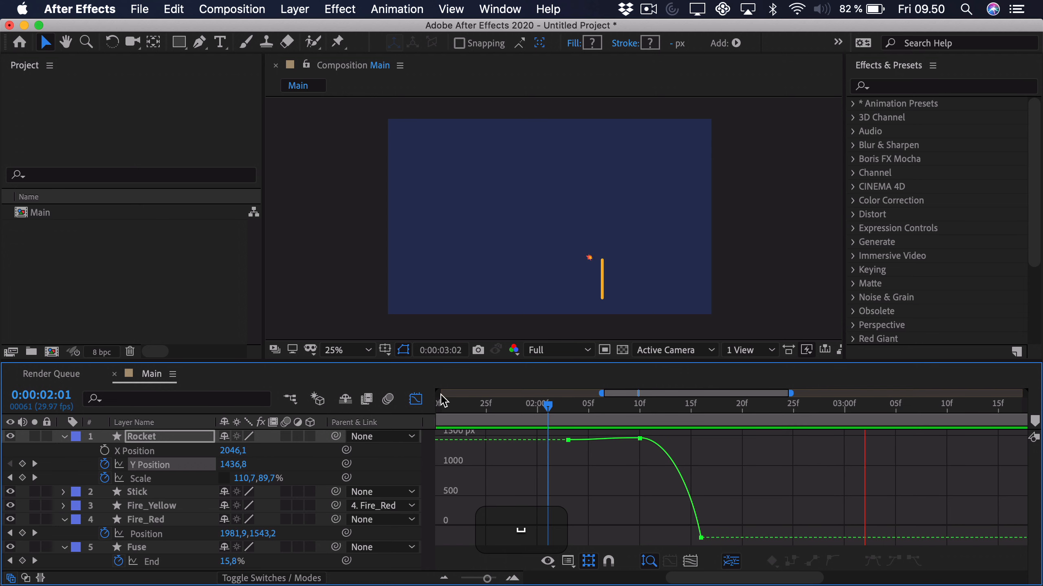
key("space")
Step: Close the Graph Editor and shift the Rocket's three Y Position keyframes and last Scale keyframe one frame earlier
left_click(415, 399)
scroll(668, 290, "up", 2)
key("space")
left_click_drag(656, 285, 657, 261)
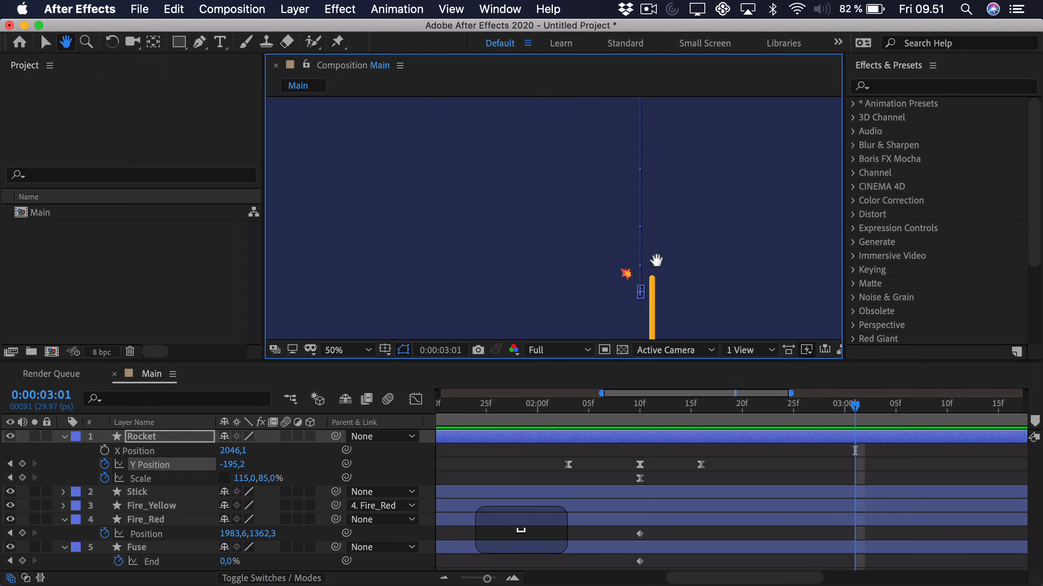
key("space")
left_click_drag(681, 211, 700, 130)
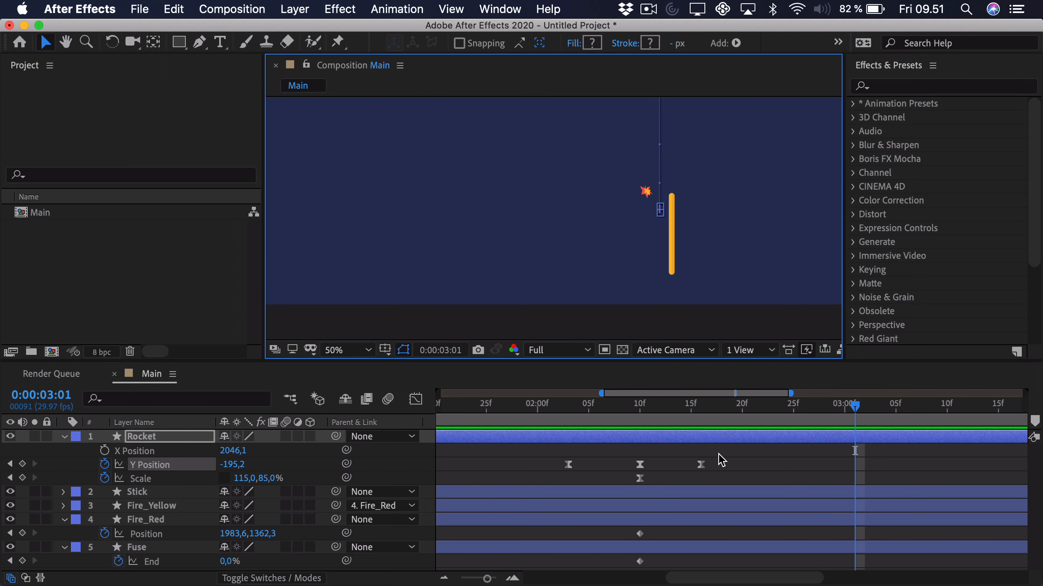
left_click_drag(719, 454, 548, 483)
left_click_drag(639, 465, 628, 467)
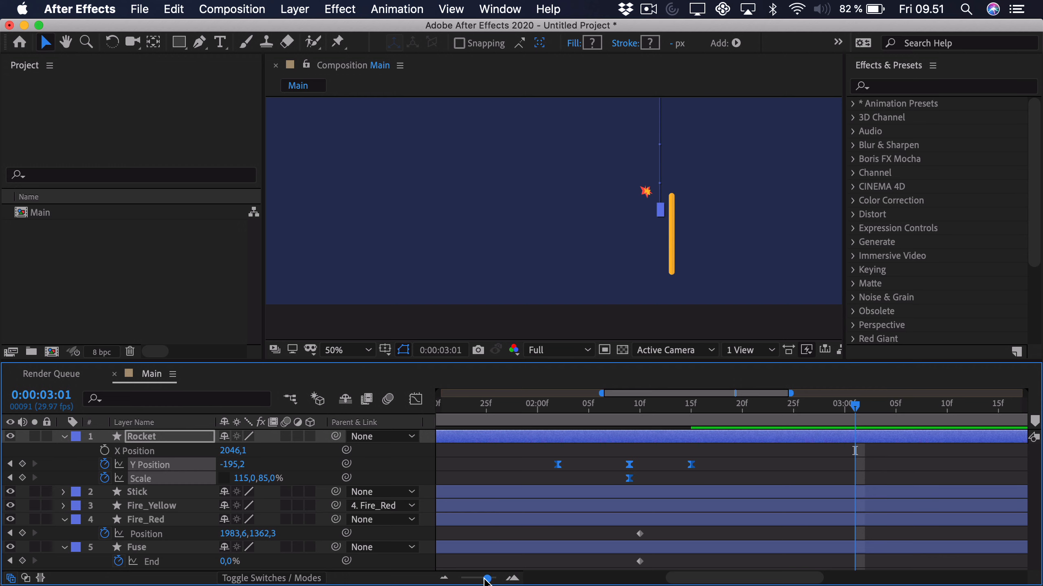
Step: Split the Fire_Yellow, Fire_Red and Fuse layers at 0:00:02:10, with their keyframes revealed
left_click_drag(487, 579, 476, 580)
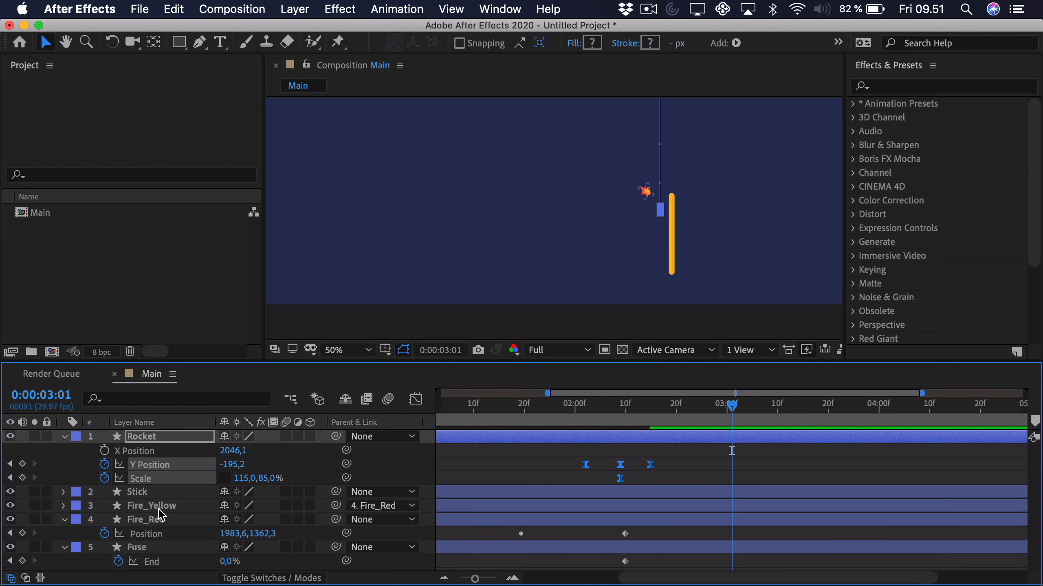
left_click(63, 519)
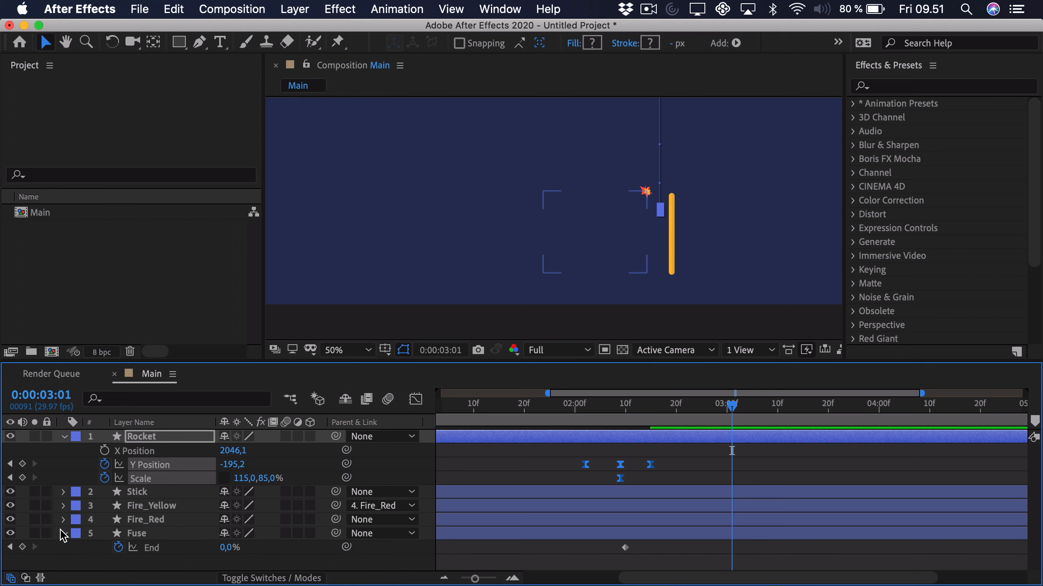
left_click(64, 534)
left_click(163, 506)
left_click(159, 534, "shift")
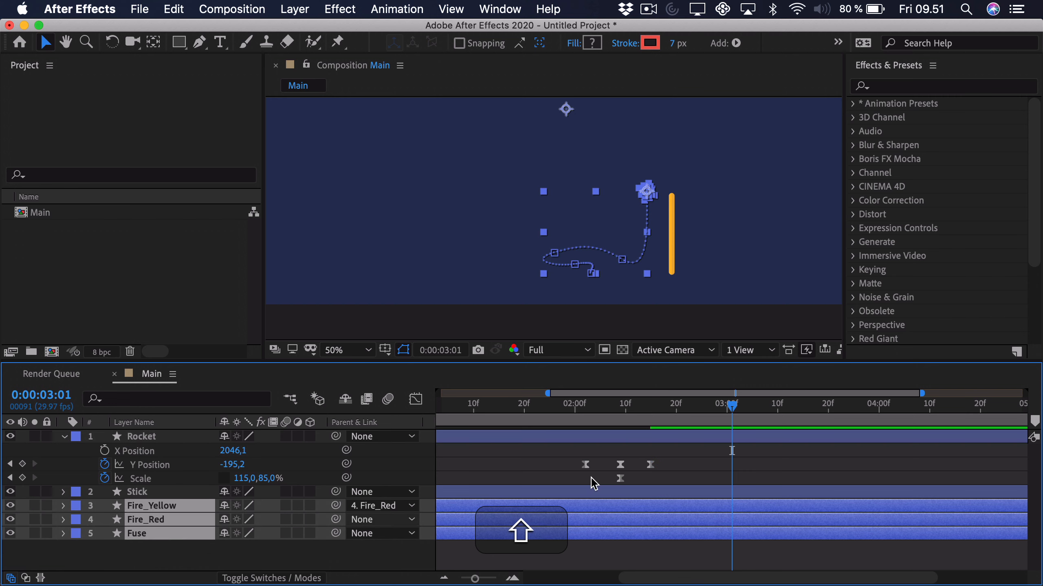
key("shift+u")
left_click(625, 423, "shift")
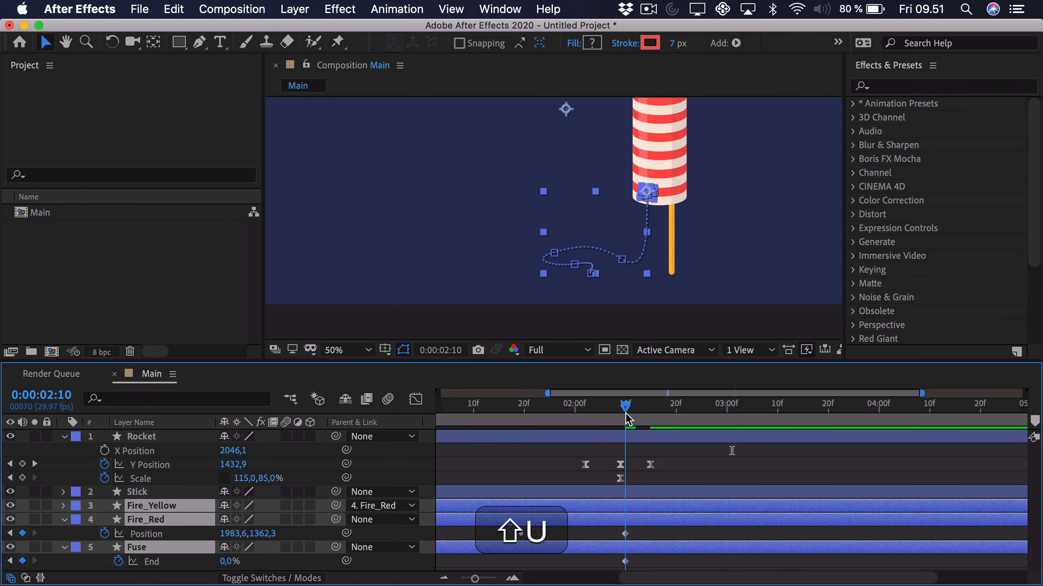
mouse_move(652, 472)
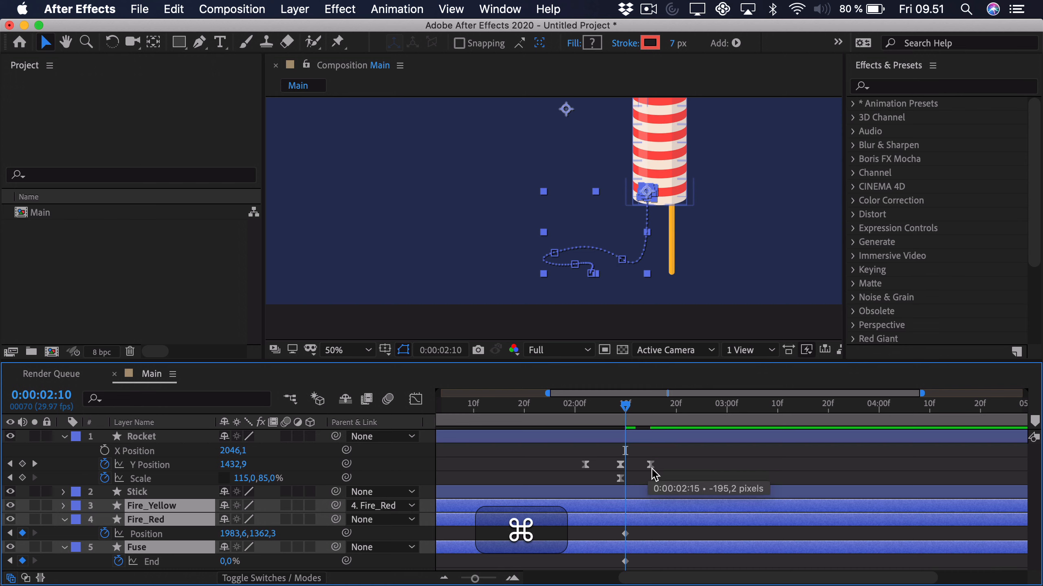
key("super+shift+d")
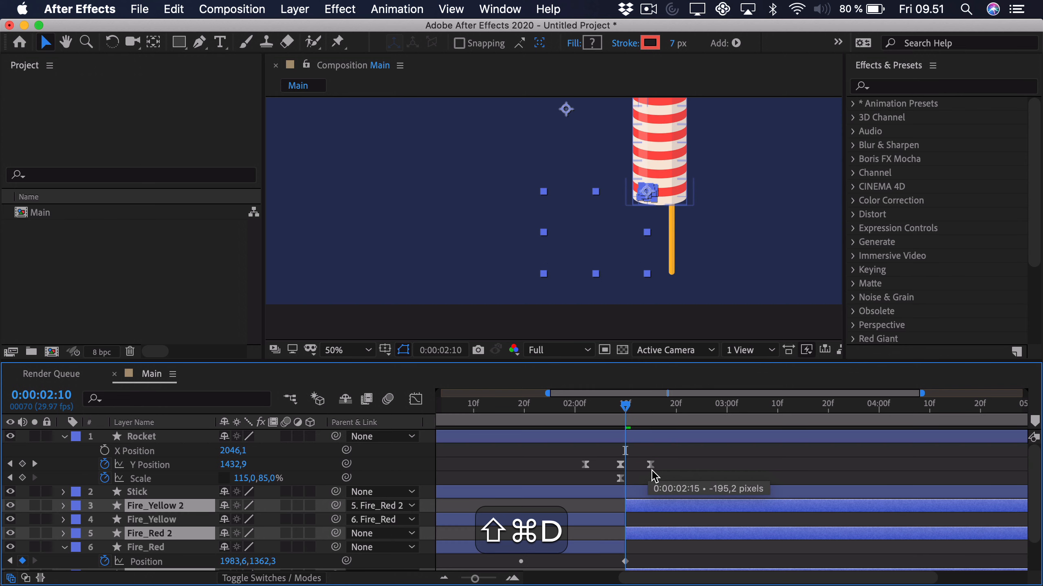
Step: Delete the split-off Fire_Yellow, Fire_Red and Fuse segments after 0:00:02:10 and collapse the Fire_Red layer
key("BackSpace")
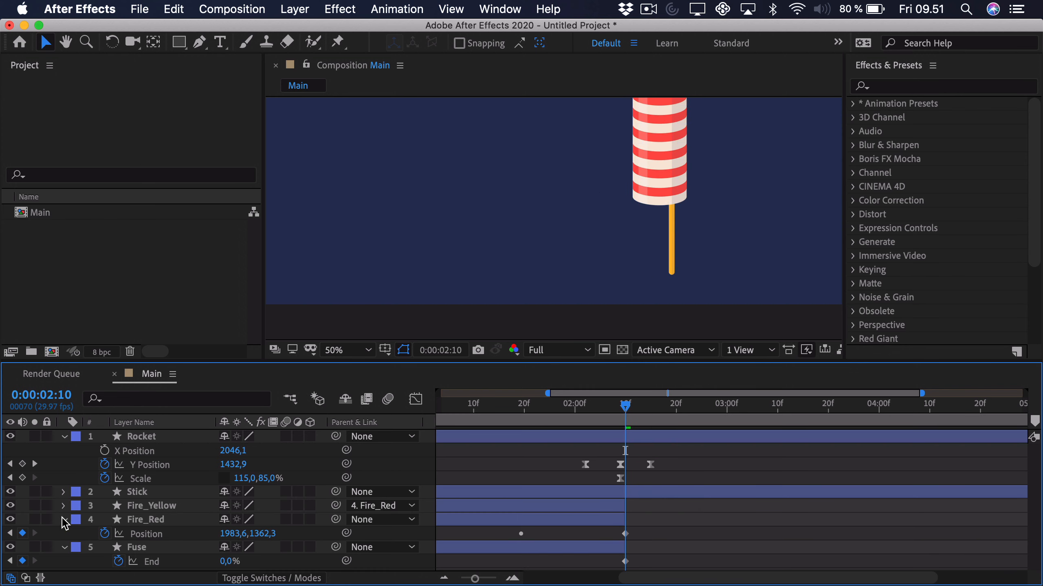
left_click(65, 520)
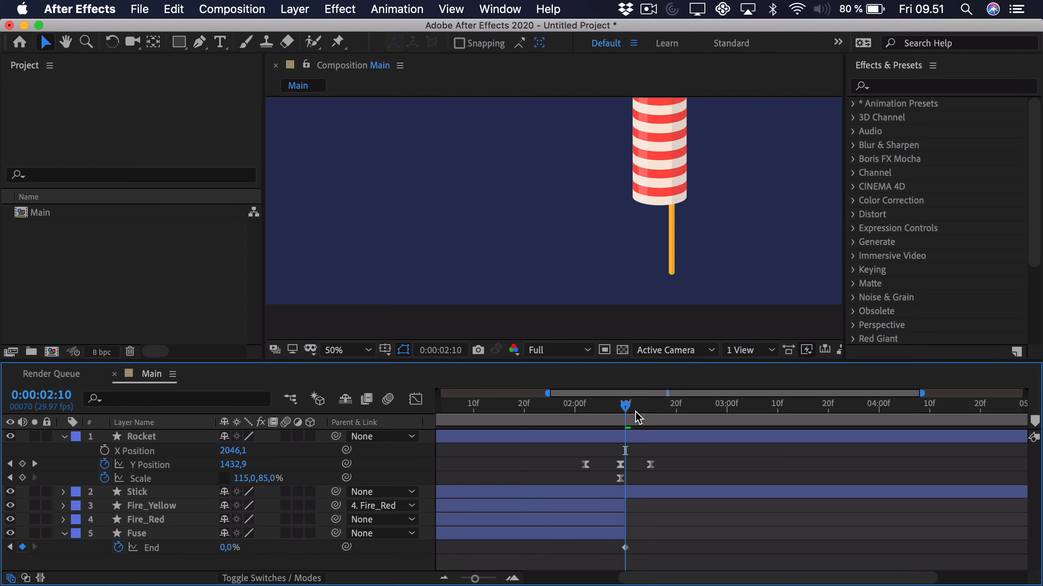
key("space")
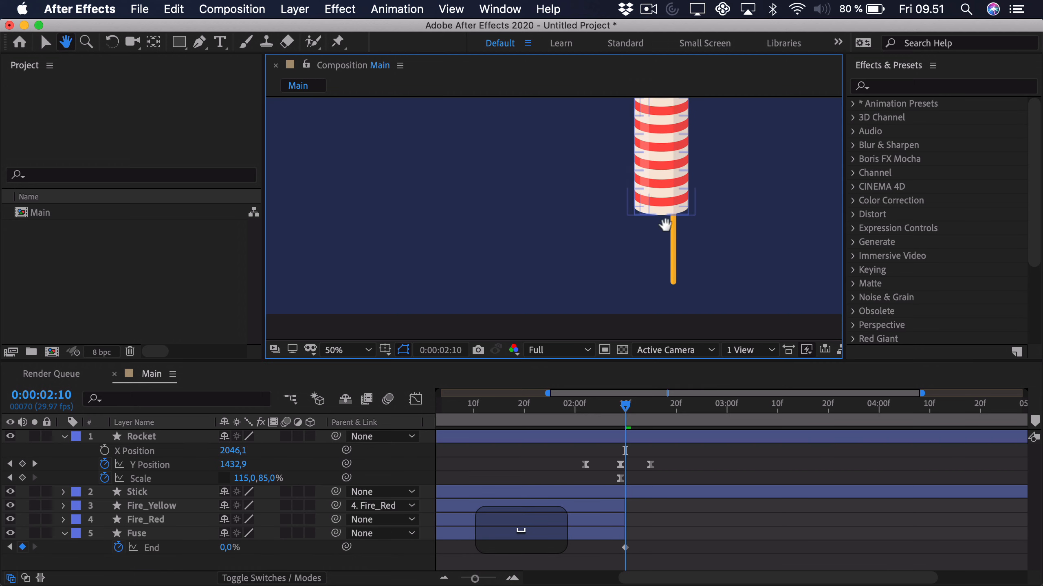
left_click_drag(659, 180, 627, 242)
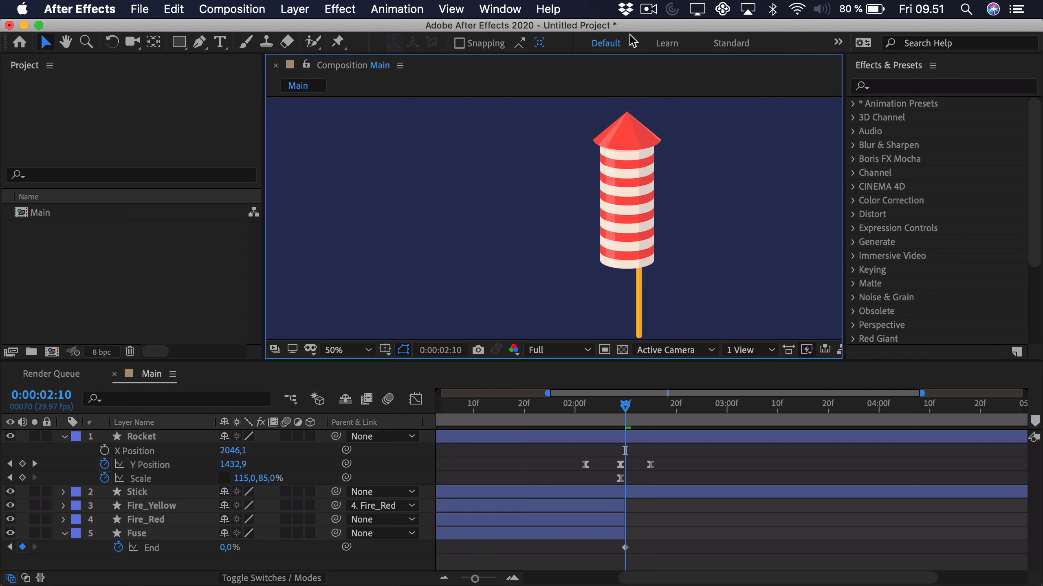
Step: Stretch the Rocket at 0:00:02:15 with a Scale keyframe of 85% horizontally and 115% vertically
left_click_drag(624, 418, 649, 418)
key("space")
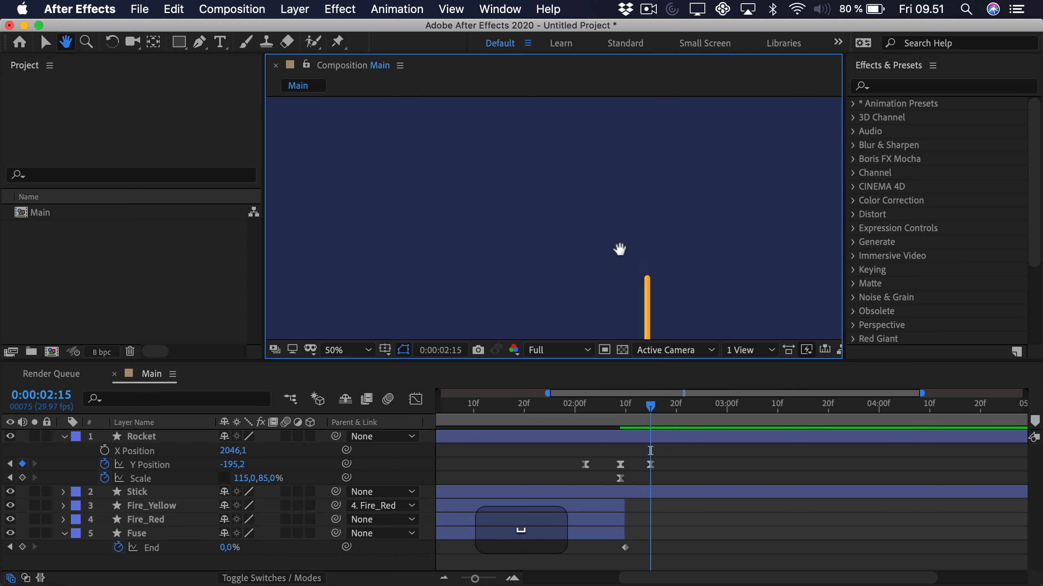
left_click_drag(619, 249, 606, 362)
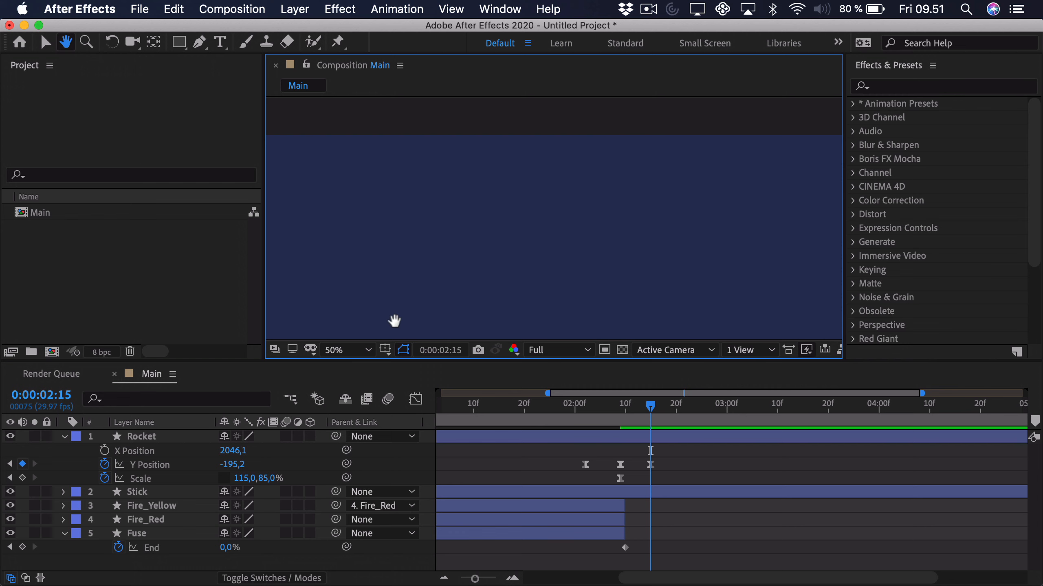
left_click(247, 478)
type("8")
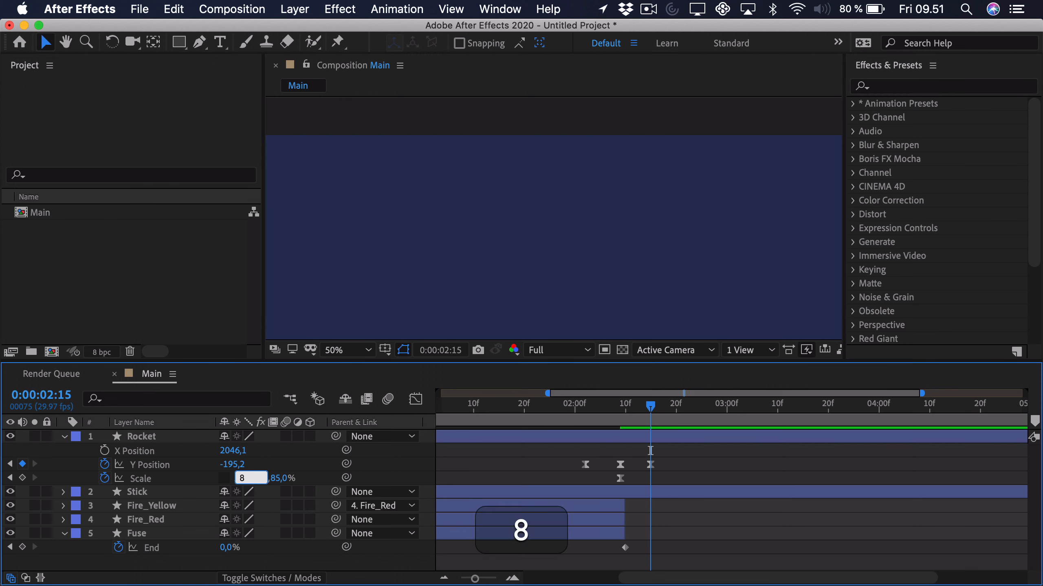
type("5")
key("Tab")
type("1")
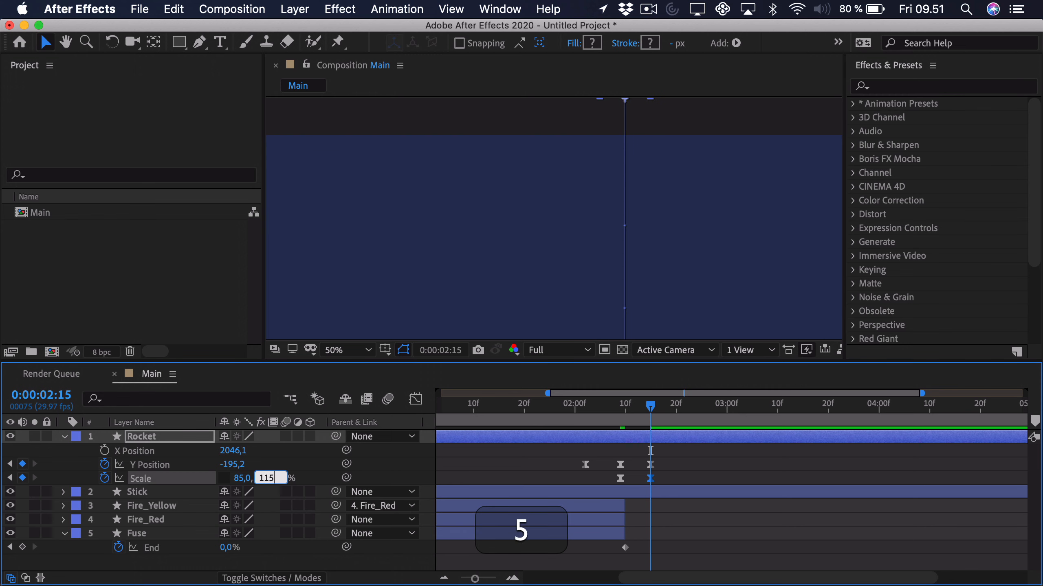
key("Return")
Step: Fit the whole composition in view and play the stretched rocket launch from about 0:00:01:29
scroll(596, 186, "down", 3)
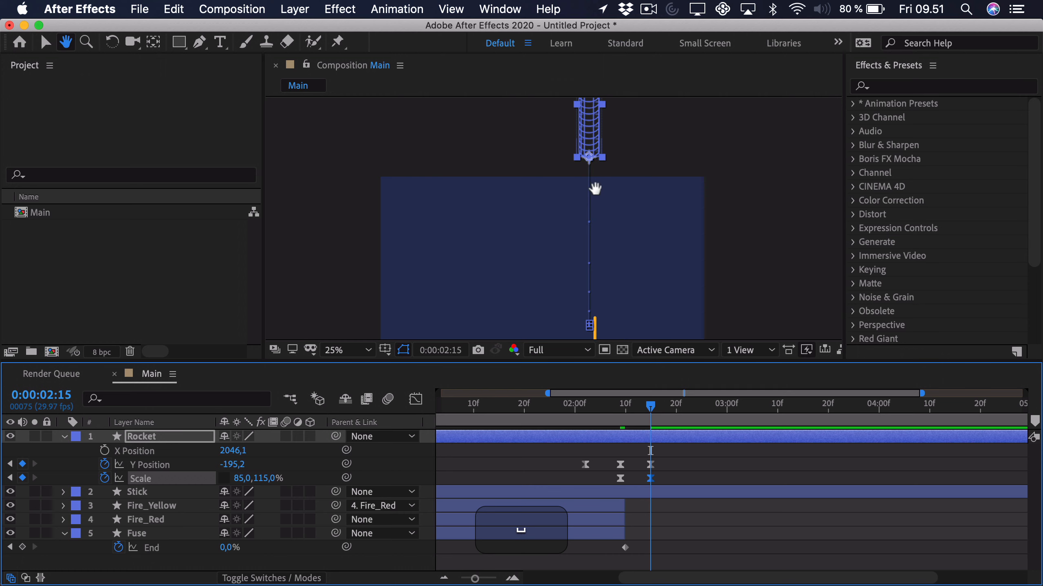
left_click(369, 354)
left_click(335, 83)
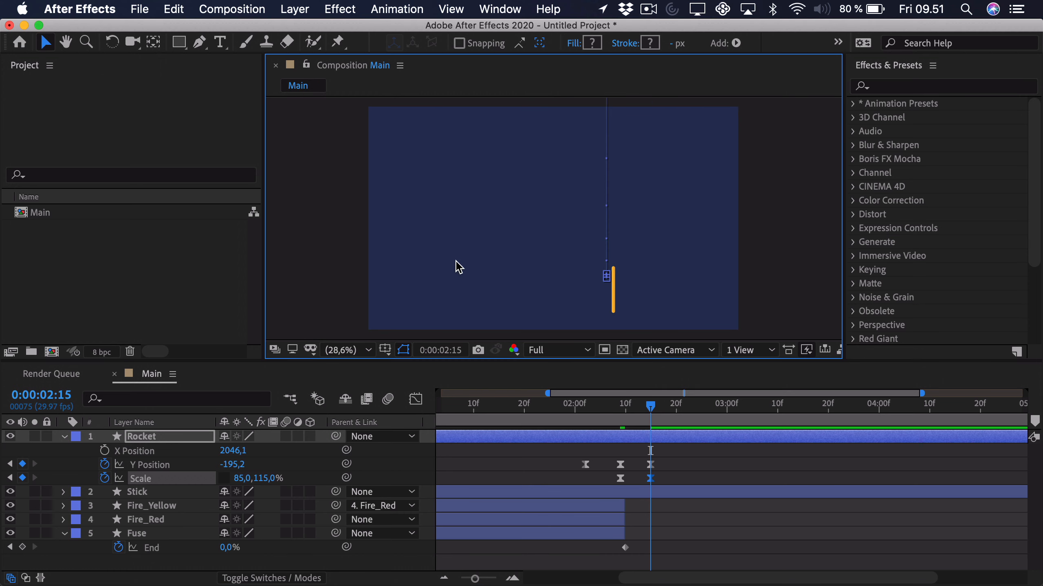
left_click(570, 407)
key("space")
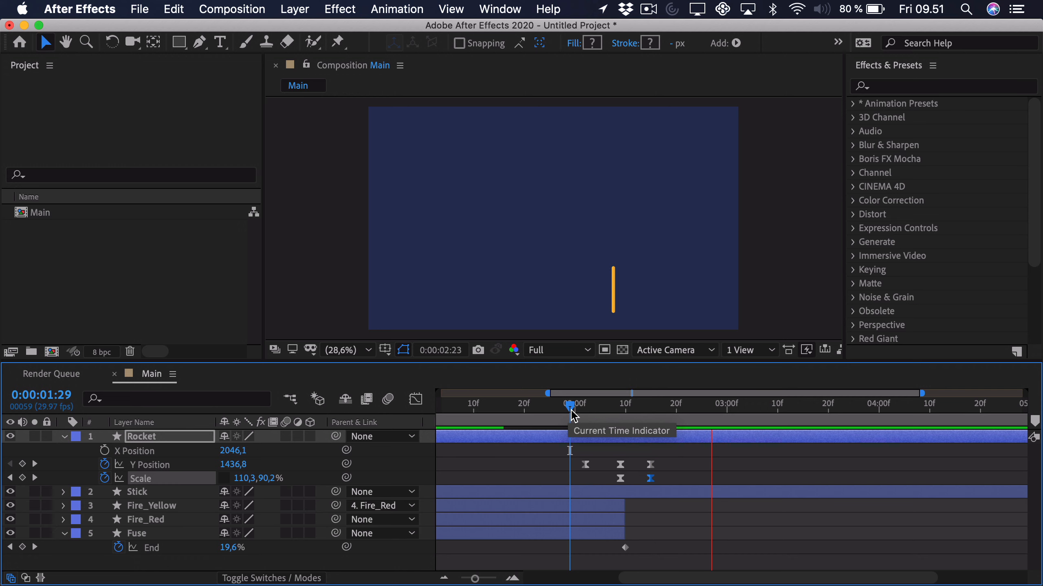
key("space")
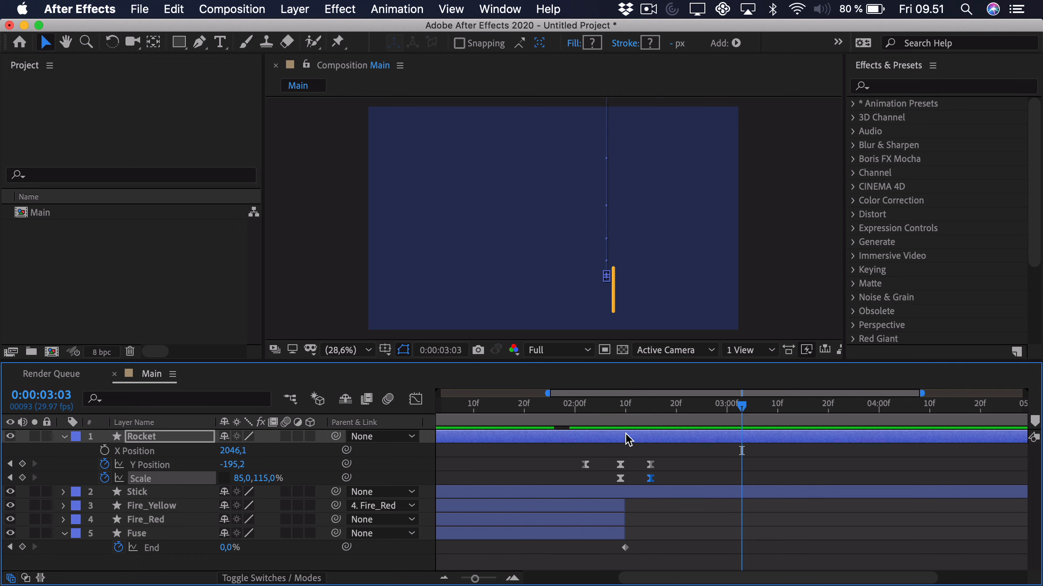
Step: Shift the Rocket's three Y Position keyframes and last two Scale keyframes one frame earlier and replay from 0:00:01:27
left_click_drag(664, 459, 615, 466)
left_click(559, 411)
key("space")
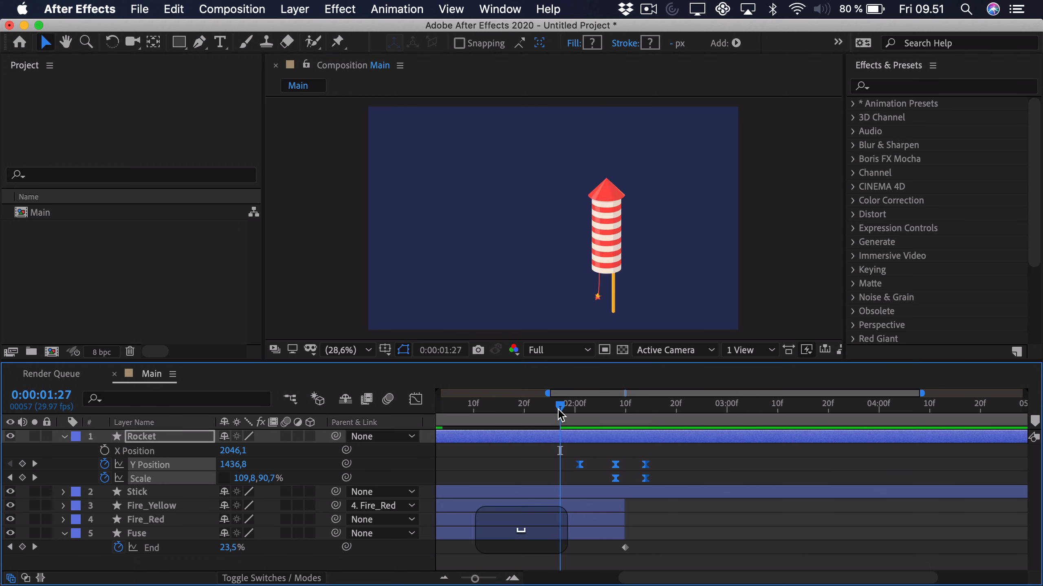
key("space")
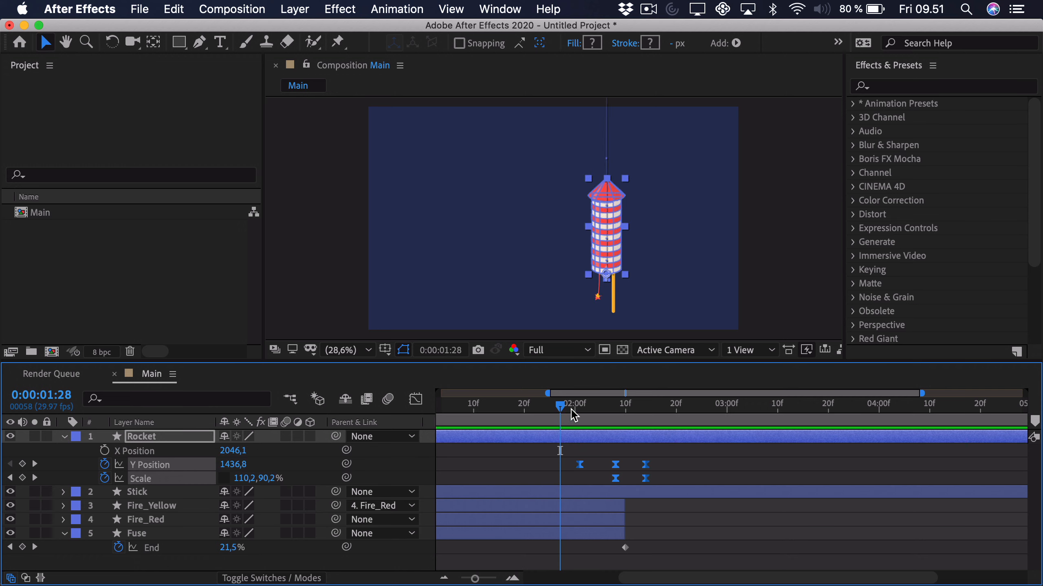
Step: Examine the rocket's takeoff up close, frame by frame from 0:00:02:07 to 0:00:02:13
left_click_drag(559, 411, 612, 411)
left_click(703, 461)
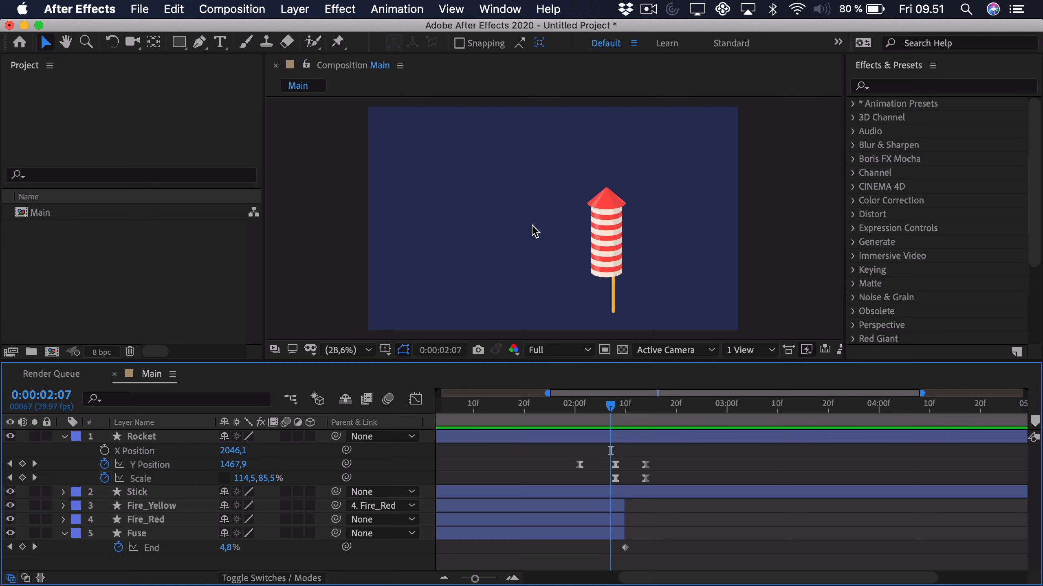
scroll(607, 224, "up", 2)
key("Page_Down")
key("Page_Down")
key("Page_Down")
key("Page_Down")
key("Page_Down")
key("Page_Down")
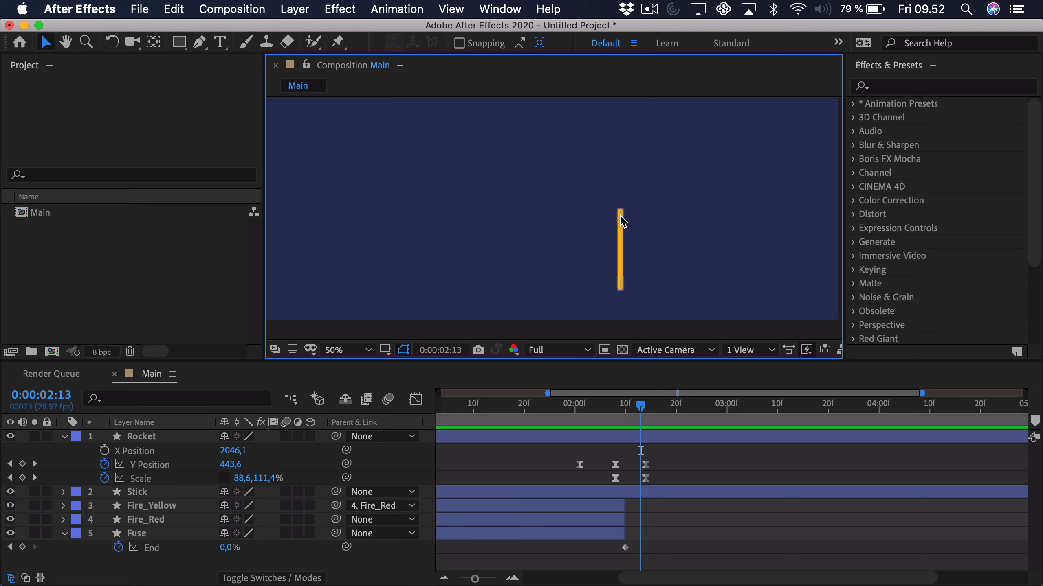
Step: Move the Stick layer's anchor point to the stick's bottom end
left_click(622, 222)
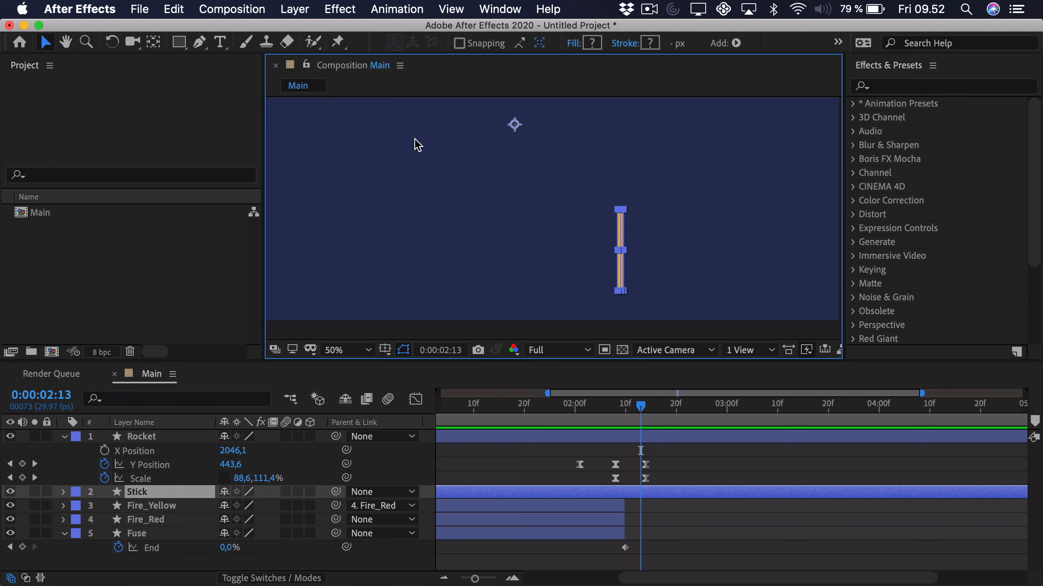
left_click(153, 42)
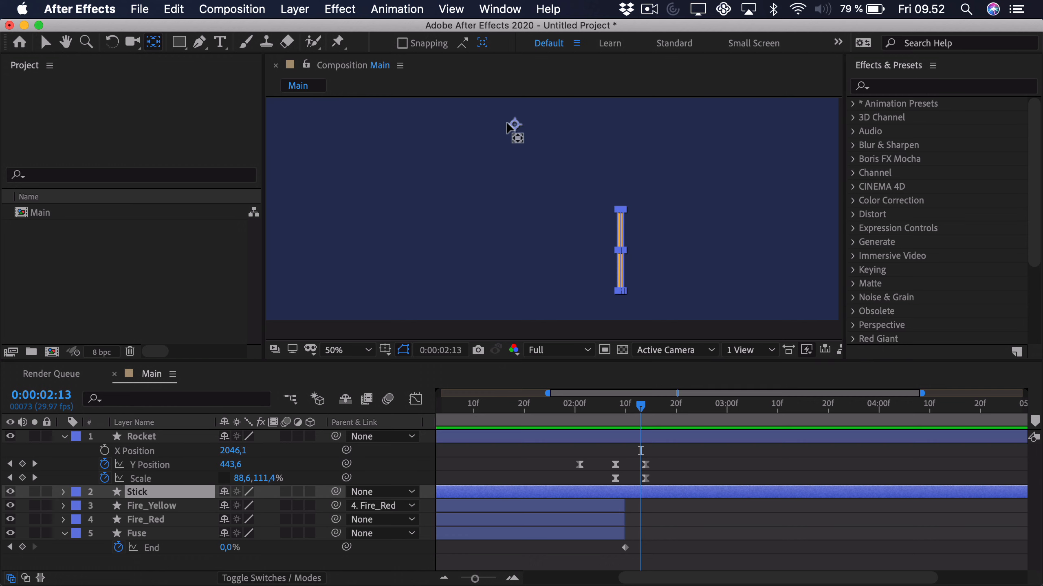
left_click_drag(567, 215, 621, 291)
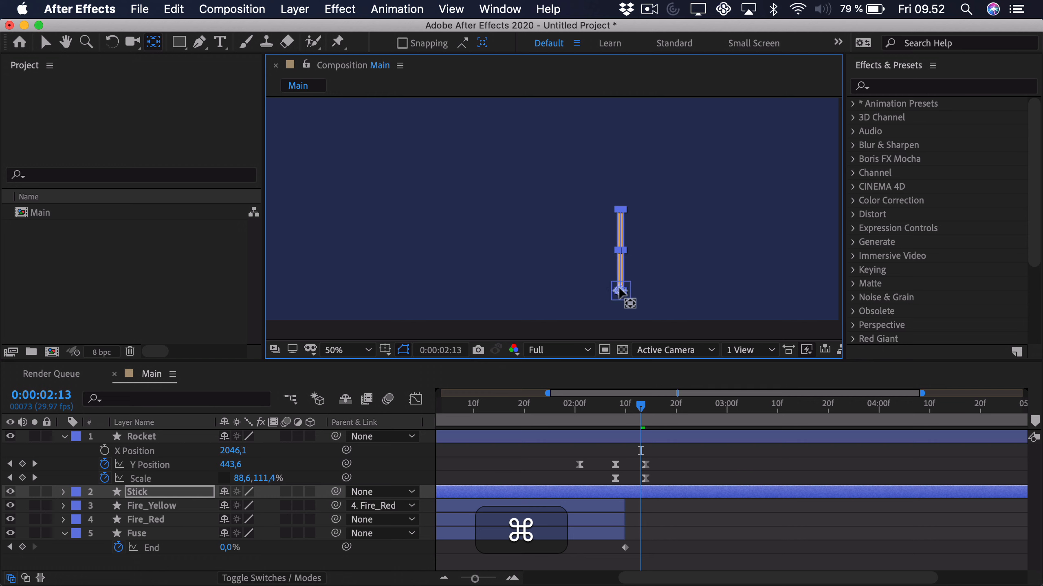
Step: Keyframe the Stick's Rotation at 0° at 0:00:02:08 and at 6° at 0:00:02:13
left_click_drag(617, 414, 618, 424)
scroll(612, 287, "up", 2)
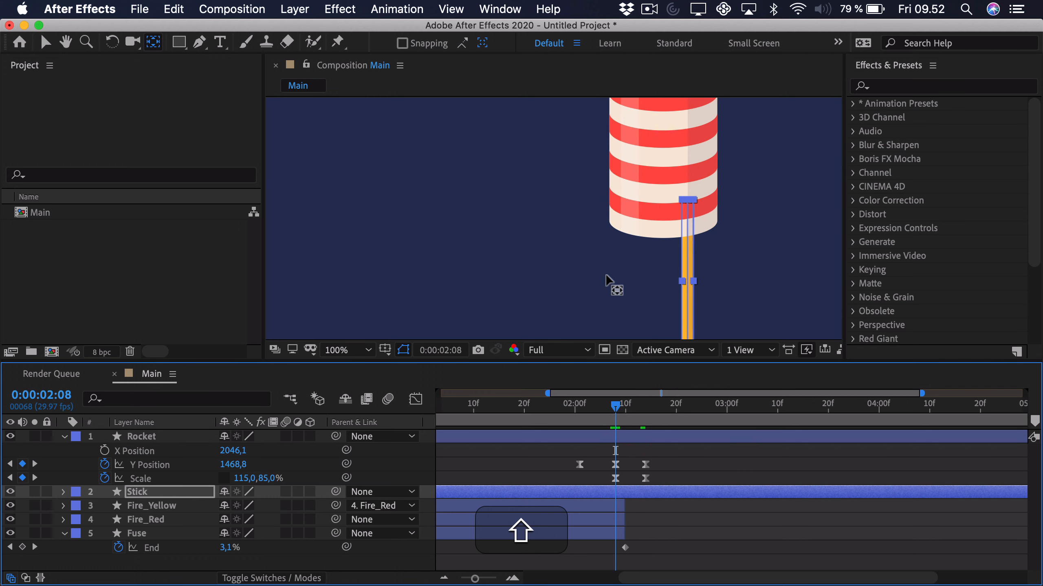
left_click_drag(612, 287, 523, 186)
key("r")
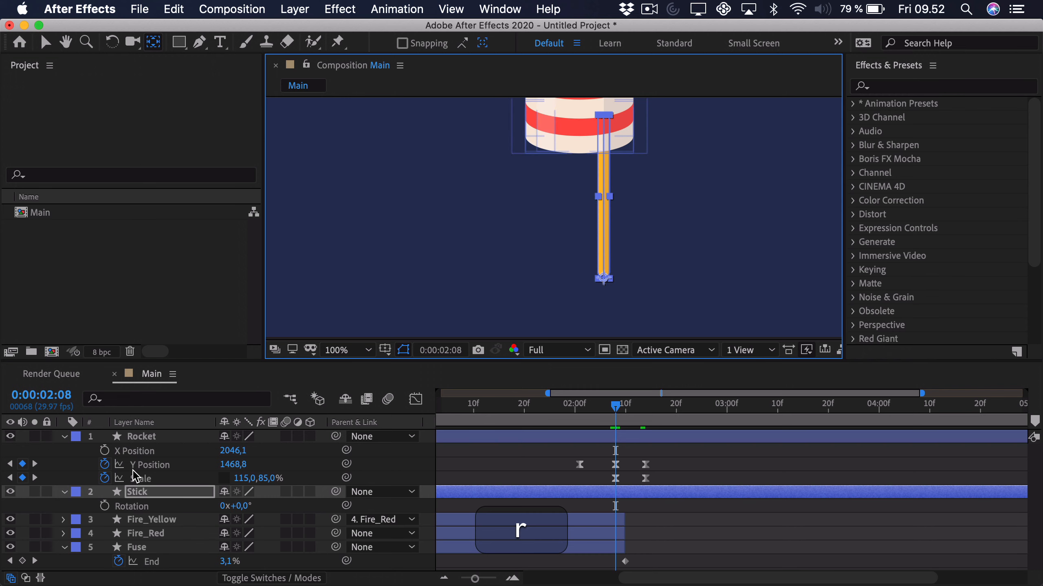
left_click(104, 506)
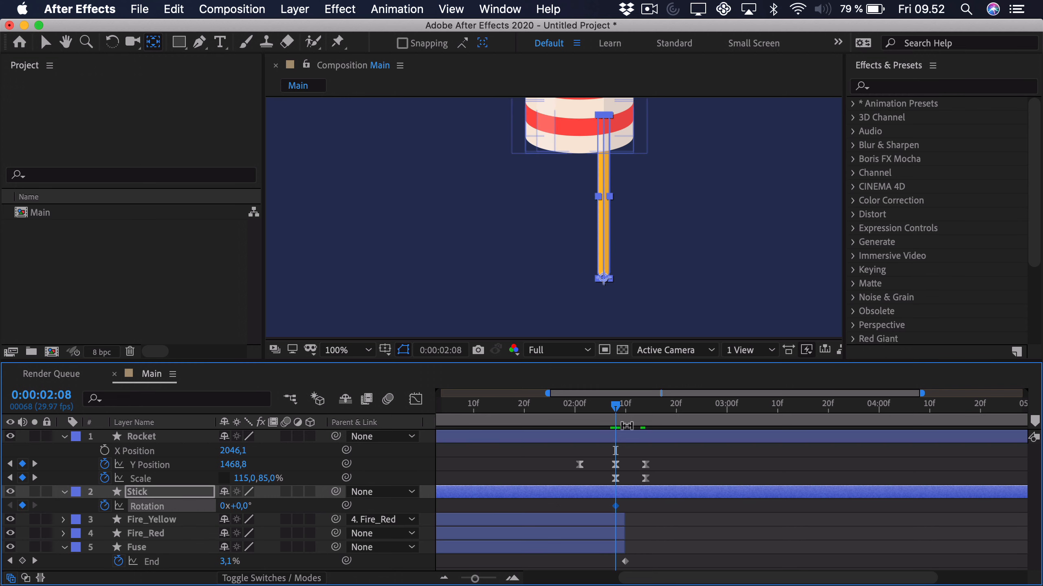
left_click_drag(615, 406, 642, 411)
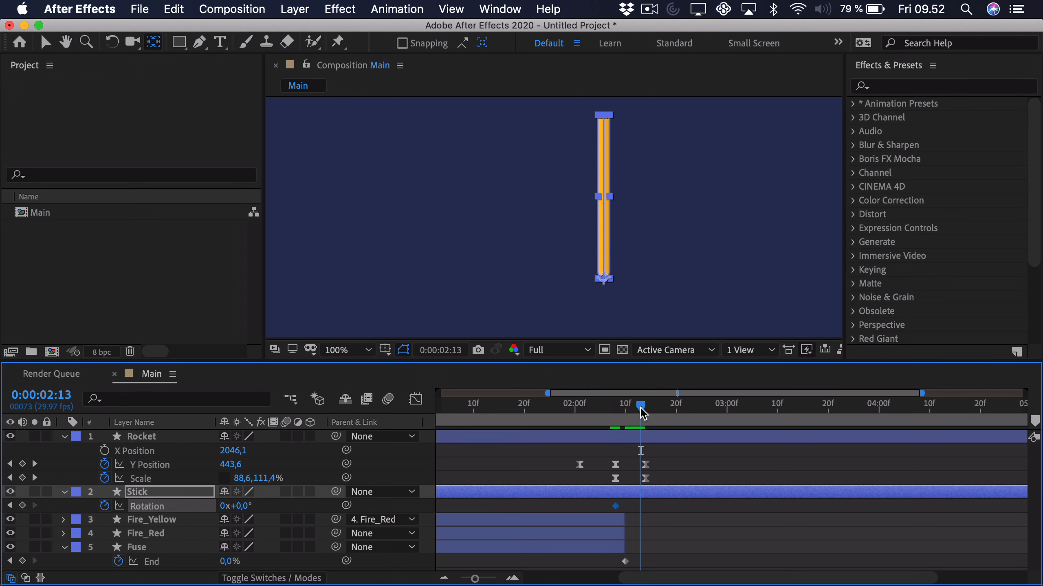
left_click_drag(247, 509, 283, 509)
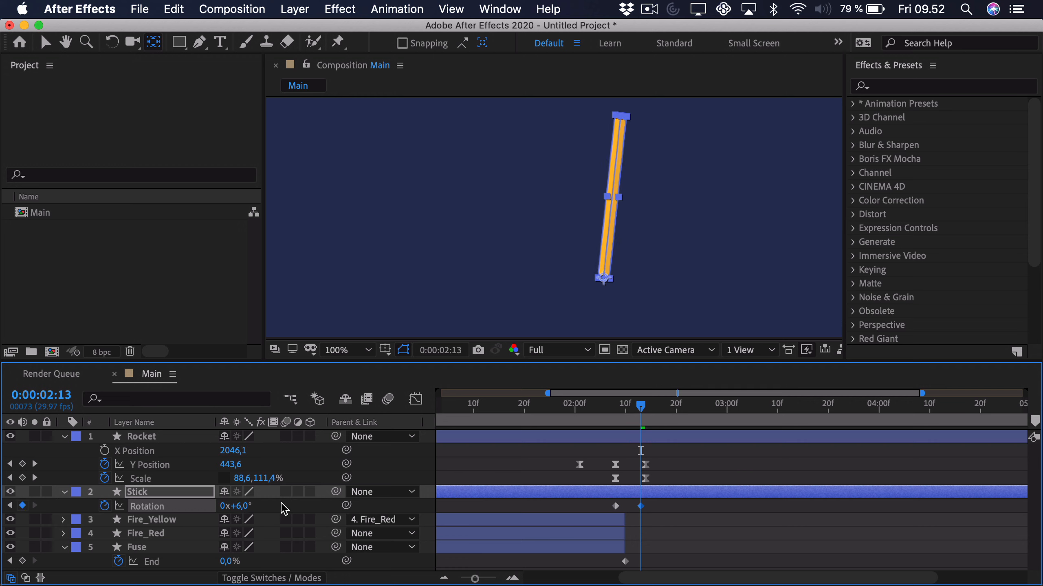
Step: Show the Stick's Rotation in the Graph Editor and add 6° keyframes on each frame from 0:00:02:14 to 0:00:02:17
left_click(416, 402)
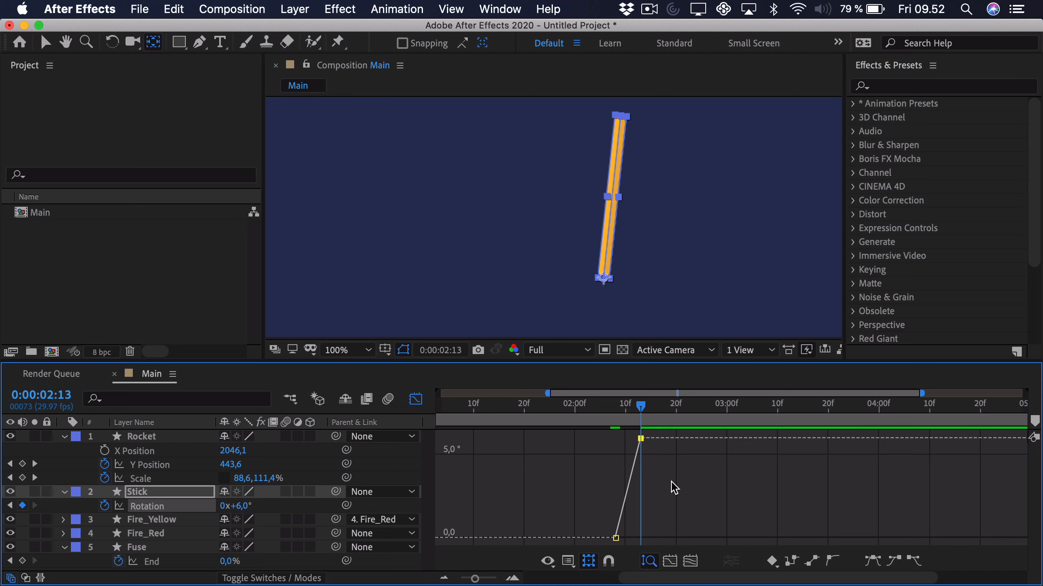
key("super")
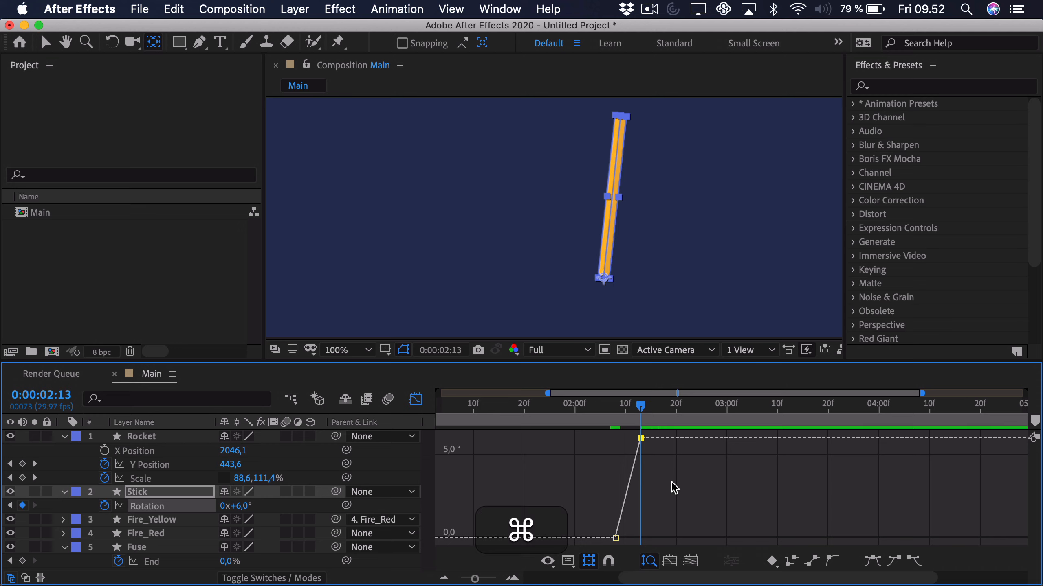
key("super+Right")
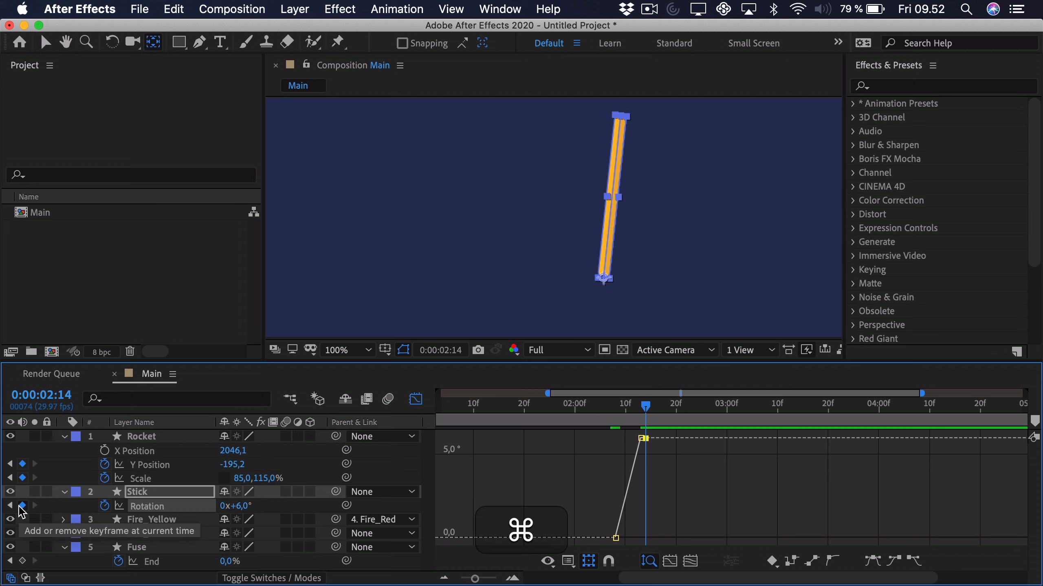
key("super+Right")
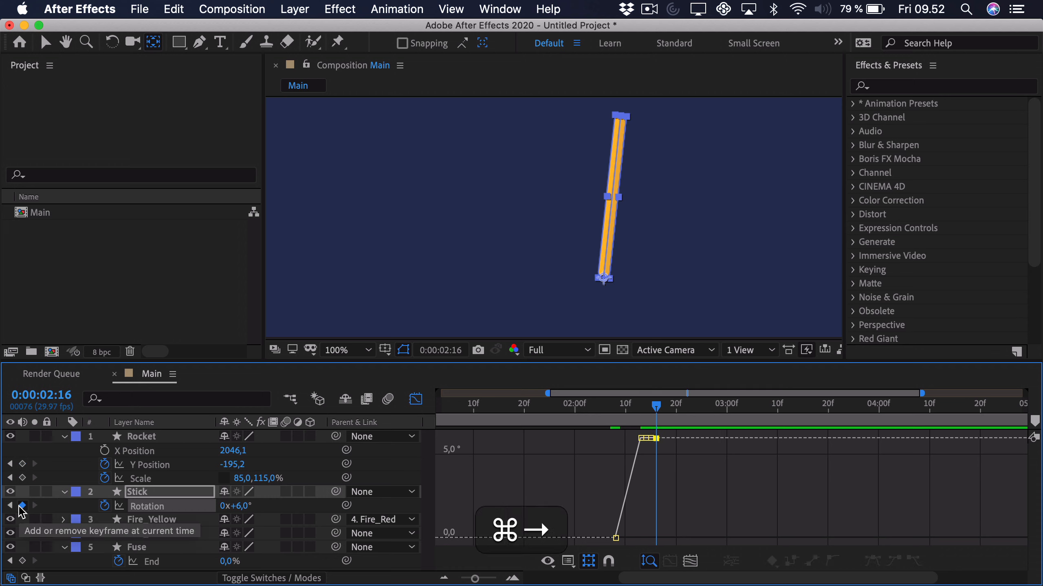
key("ctrl+Right")
left_click(22, 506)
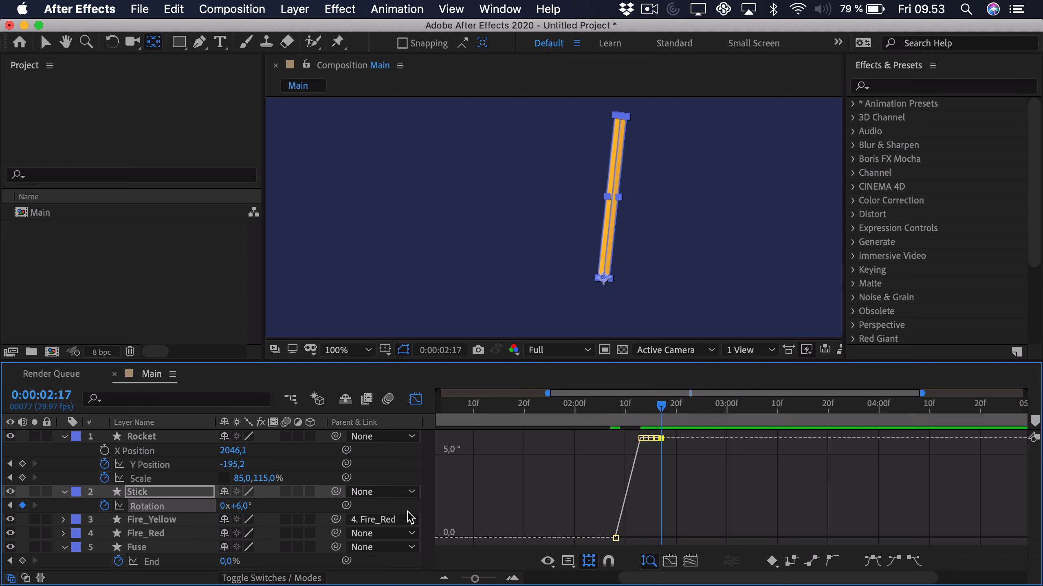
Step: Shape a decaying wobble by moving the Rotation keyframes at 0:00:02:14–0:00:02:17 alternately below and above 0°, the last to about 0.48°
left_click(493, 579)
left_click_drag(492, 577, 494, 578)
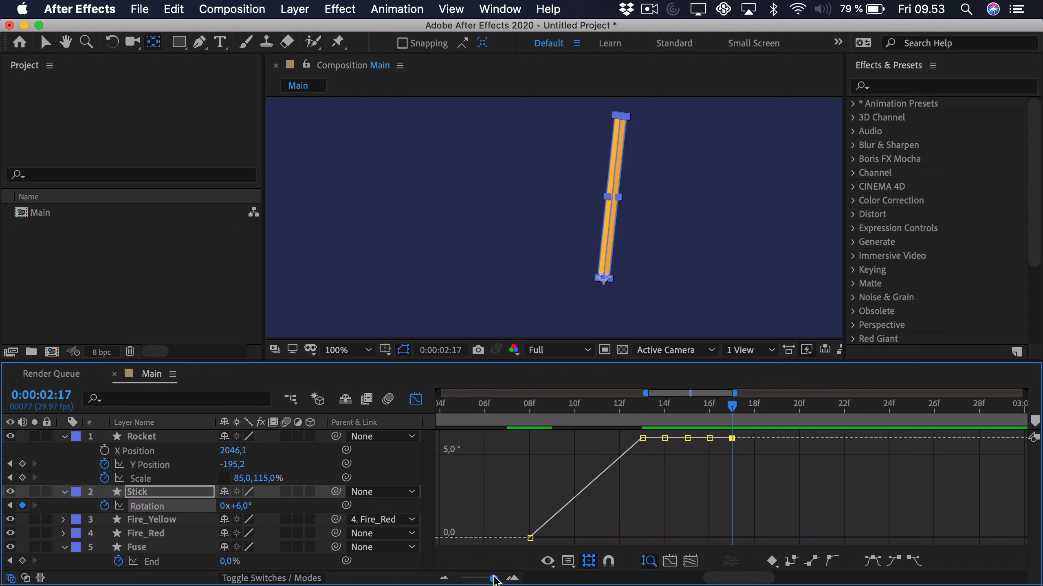
left_click_drag(529, 411, 642, 412)
mouse_move(665, 442)
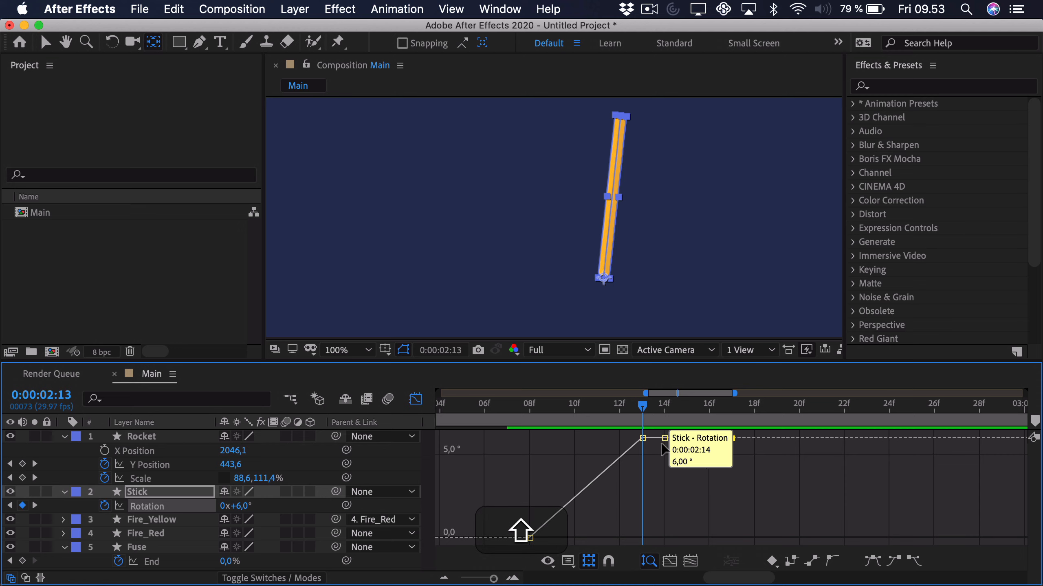
mouse_move(664, 443)
left_mouse_down()
mouse_move(671, 583)
mouse_move(657, 439)
left_mouse_up()
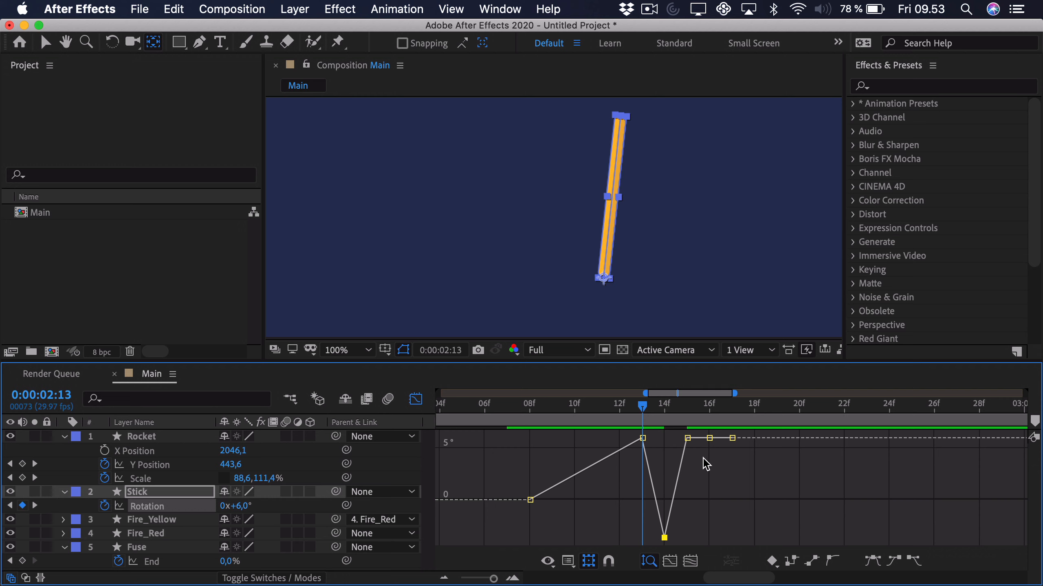
left_click_drag(688, 439, 709, 508)
left_click_drag(732, 439, 735, 497)
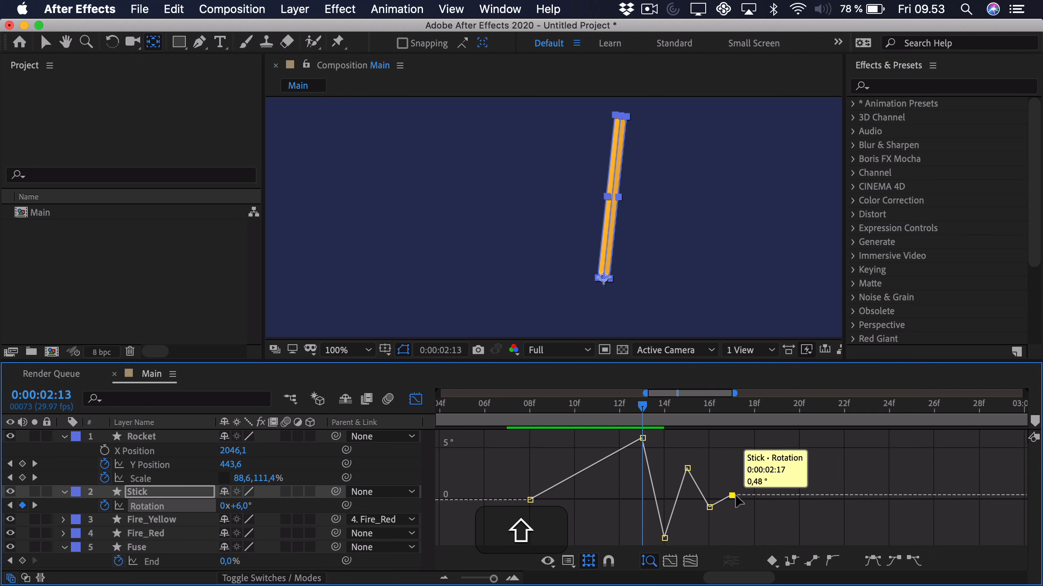
Step: Set the Stick's Rotation to 0.2° at 0:00:02:17 and add a final 0° keyframe at 0:00:02:18
left_click(737, 410)
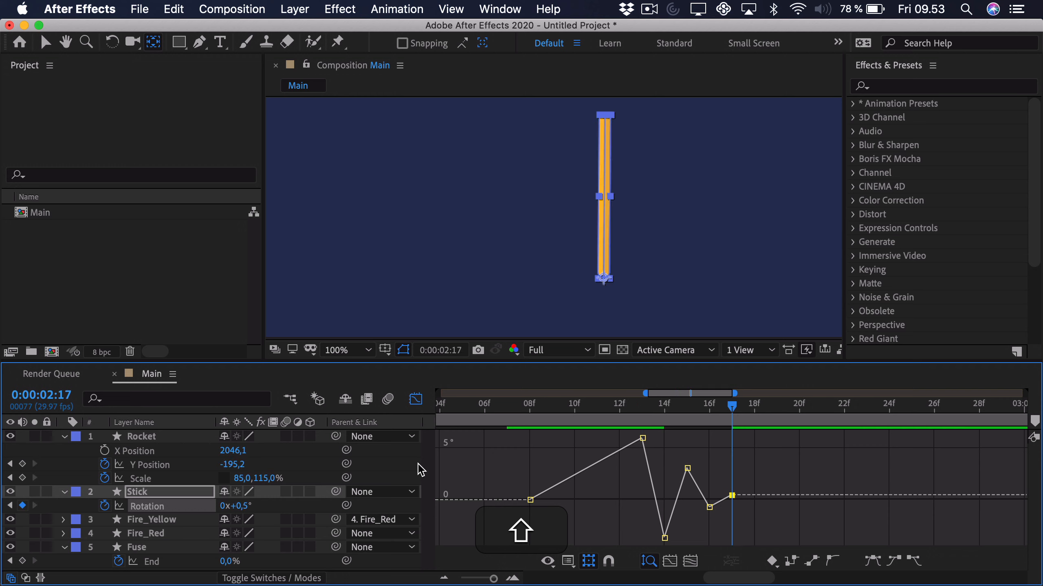
left_click(241, 506)
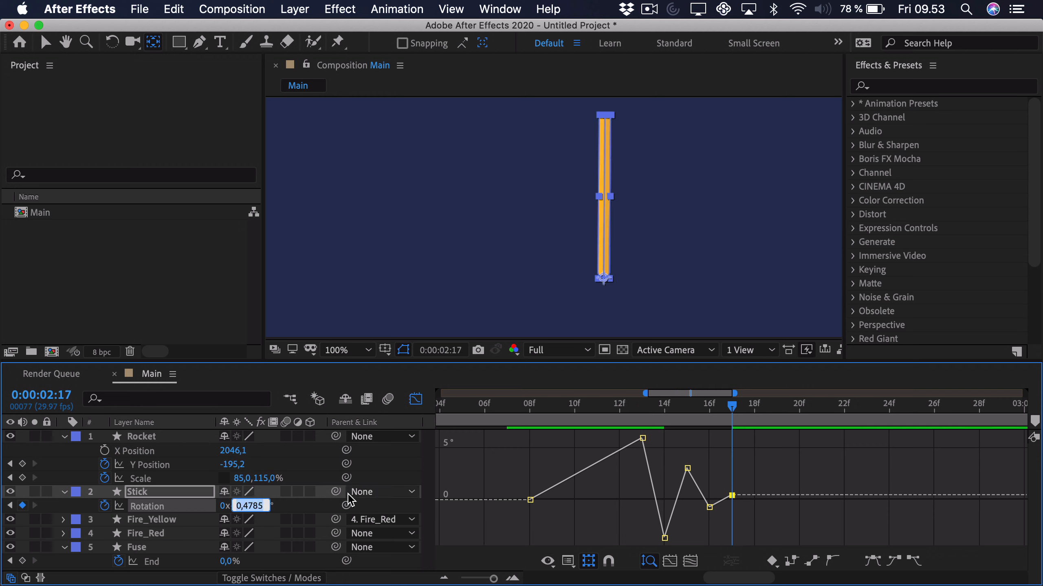
type("0,2")
key("Return")
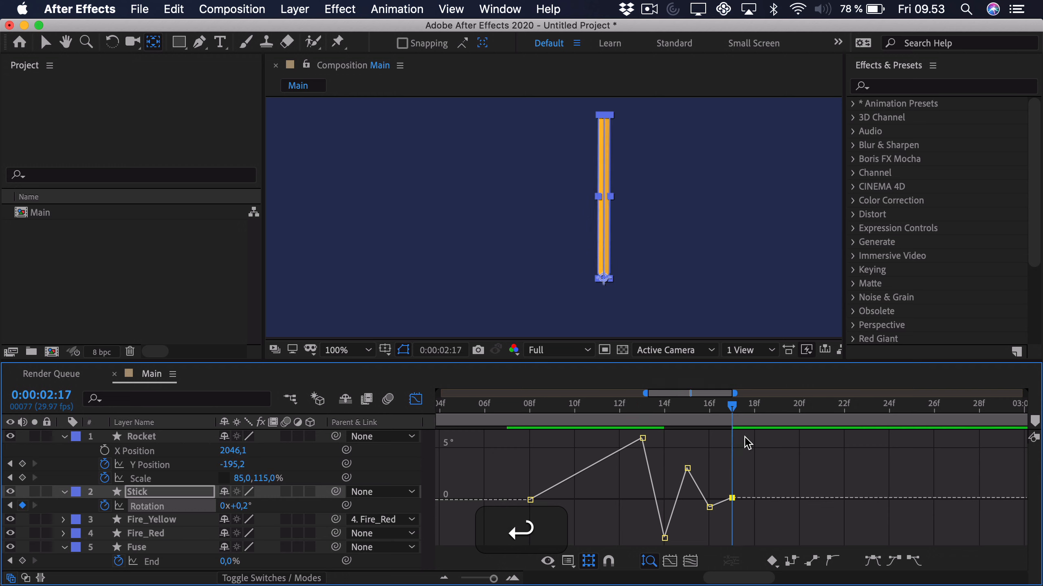
left_click(754, 408)
left_click(242, 506)
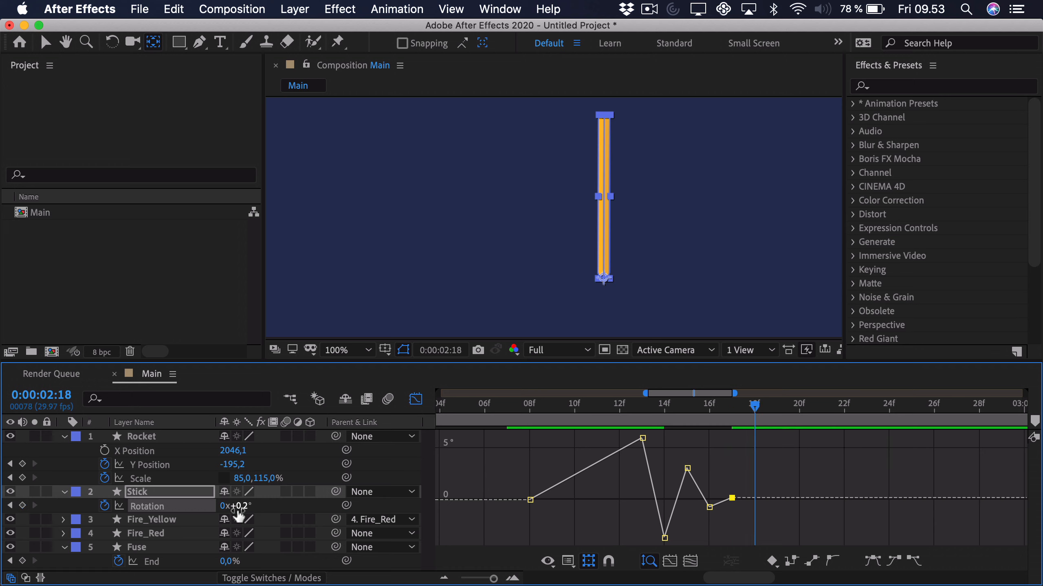
type("0")
key("Return")
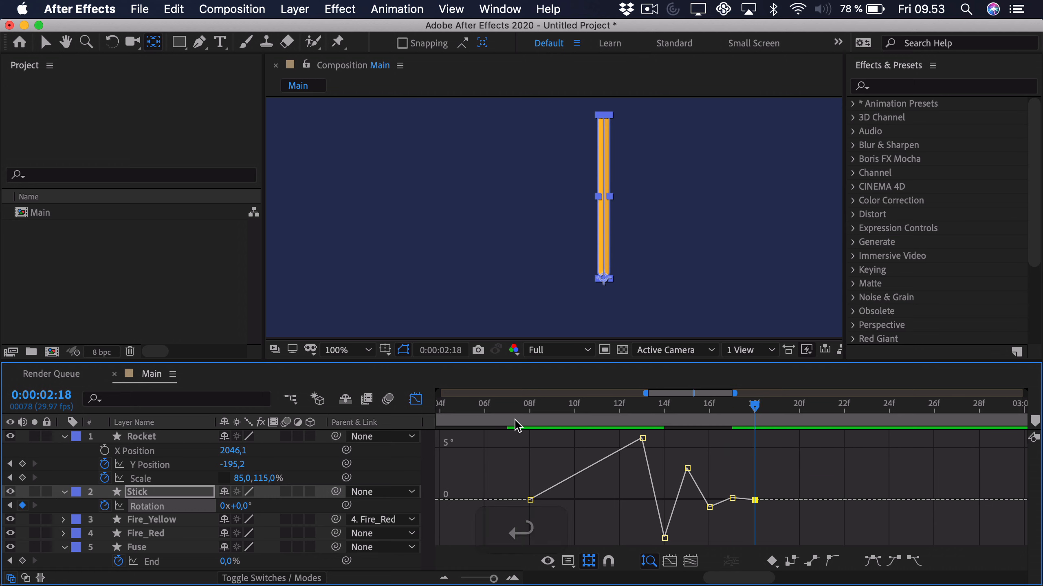
Step: Move all of the Stick's Rotation keyframes after the first about three frames earlier and preview the wobble
left_click(527, 407)
key("space")
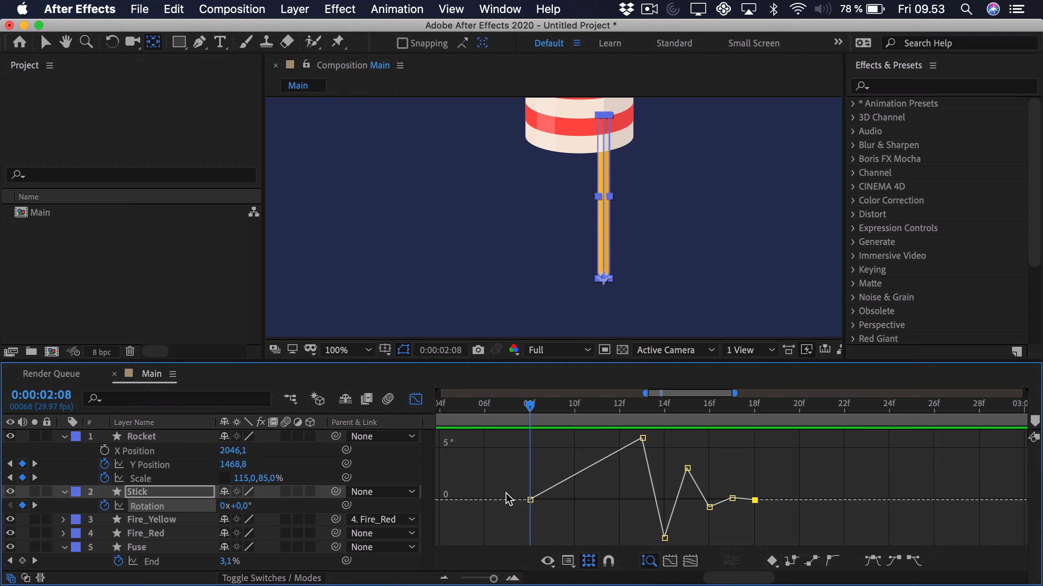
left_click_drag(780, 437, 628, 544)
left_click_drag(655, 458, 594, 465)
key("space")
key("space")
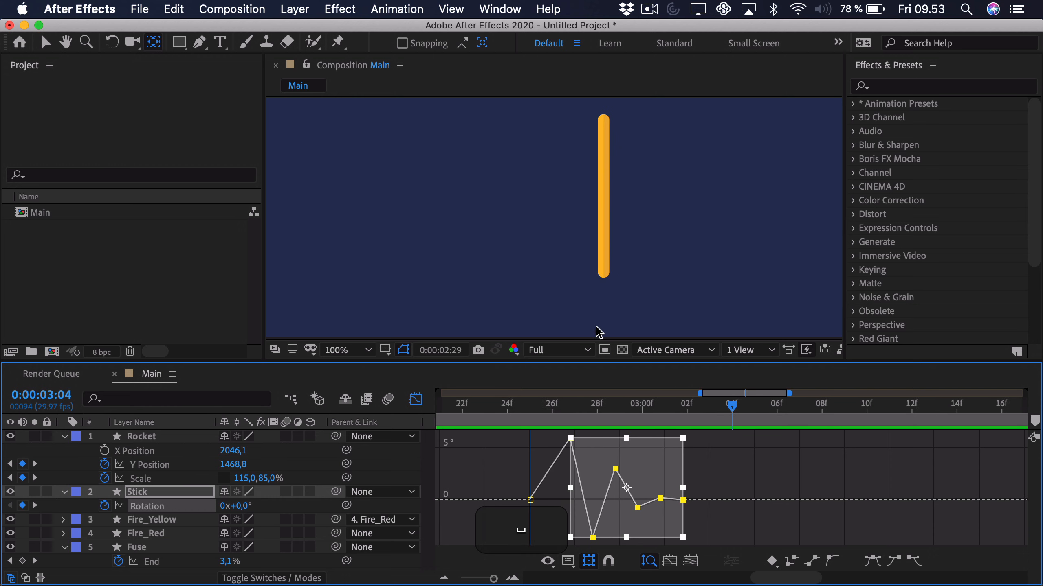
Step: Select all of the Stick's Rotation keyframes and scale them down vertically to reduce the wobble's amplitude
left_click_drag(495, 579, 490, 579)
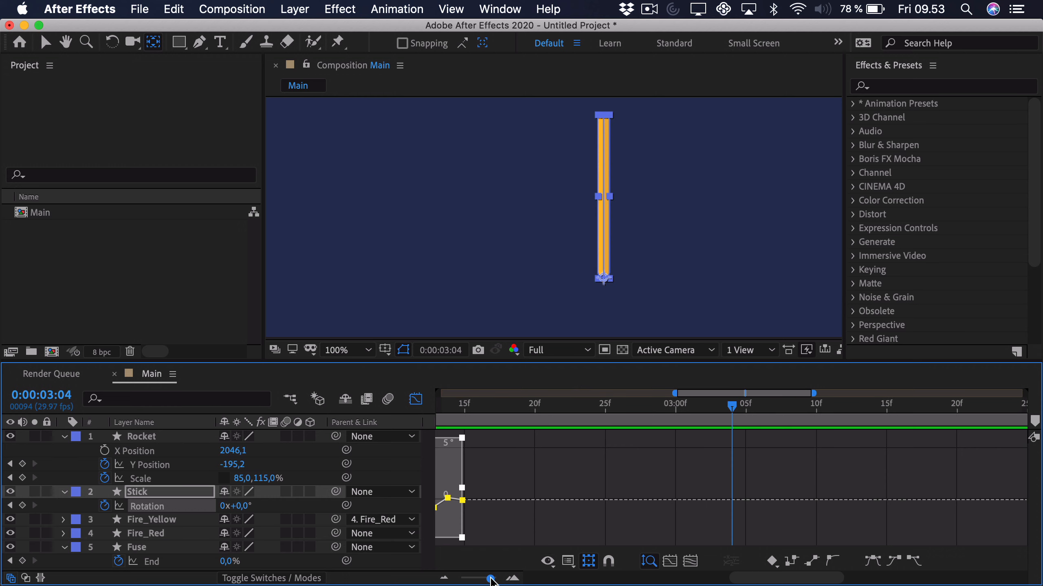
left_click_drag(760, 579, 712, 579)
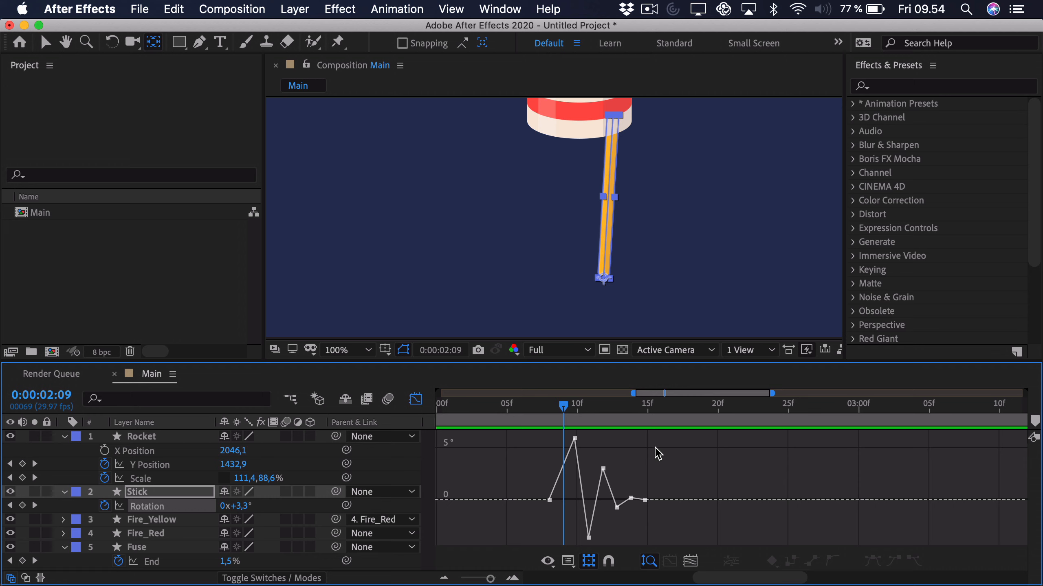
left_click_drag(651, 432, 518, 563)
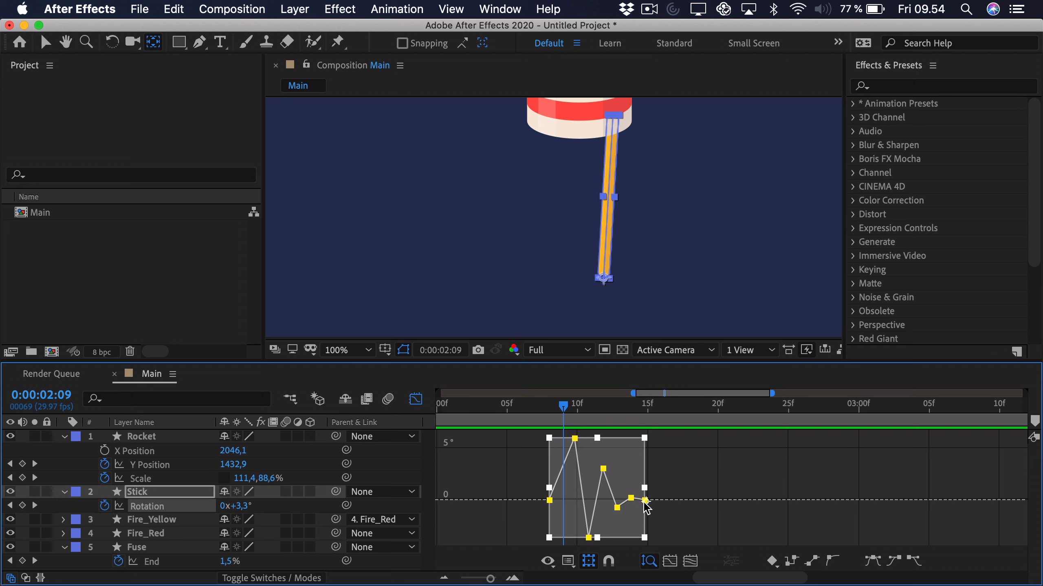
key("super")
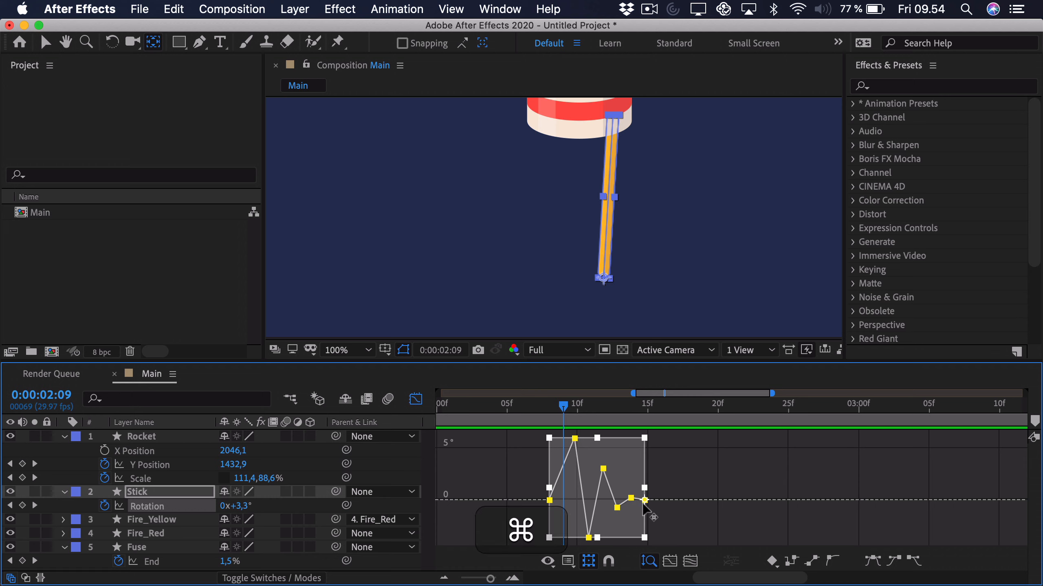
key("super")
left_click_drag(596, 439, 597, 456)
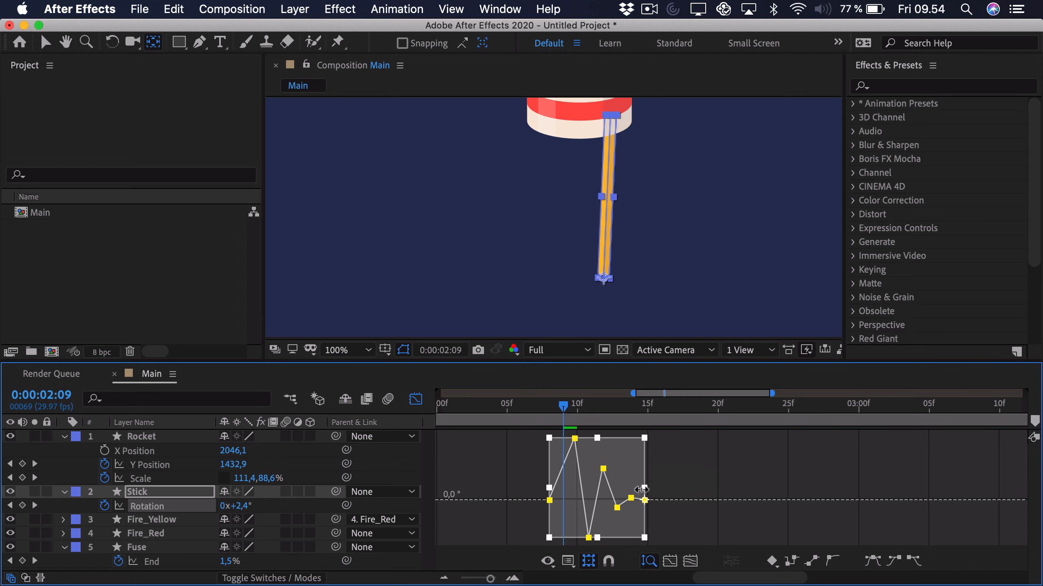
Step: Stretch the Stick's selected Rotation keyframes in time so the wobble ends at about 0:00:02:18, and preview it
left_click_drag(643, 489, 686, 491)
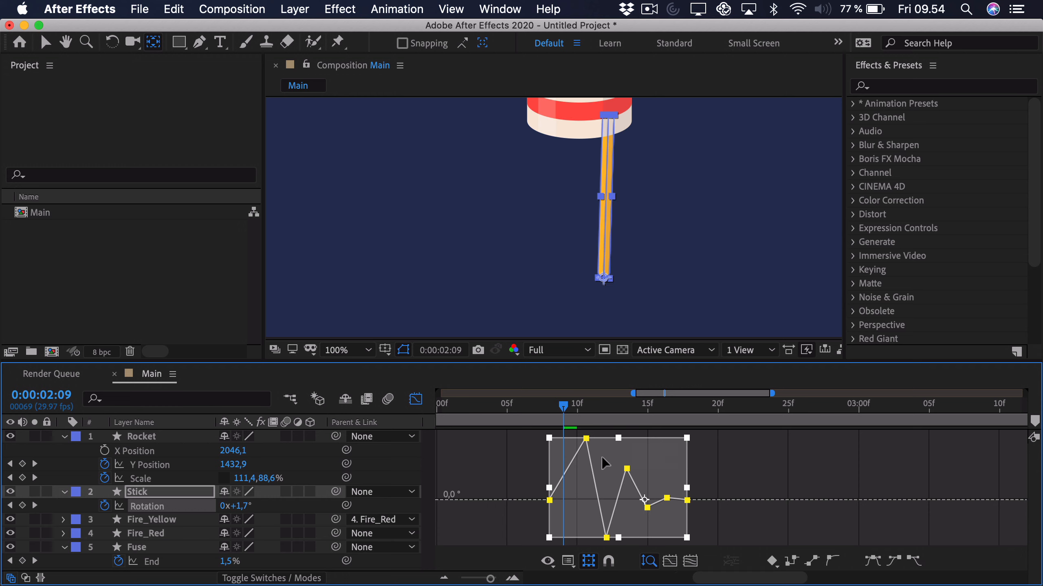
left_click(525, 420)
key("space")
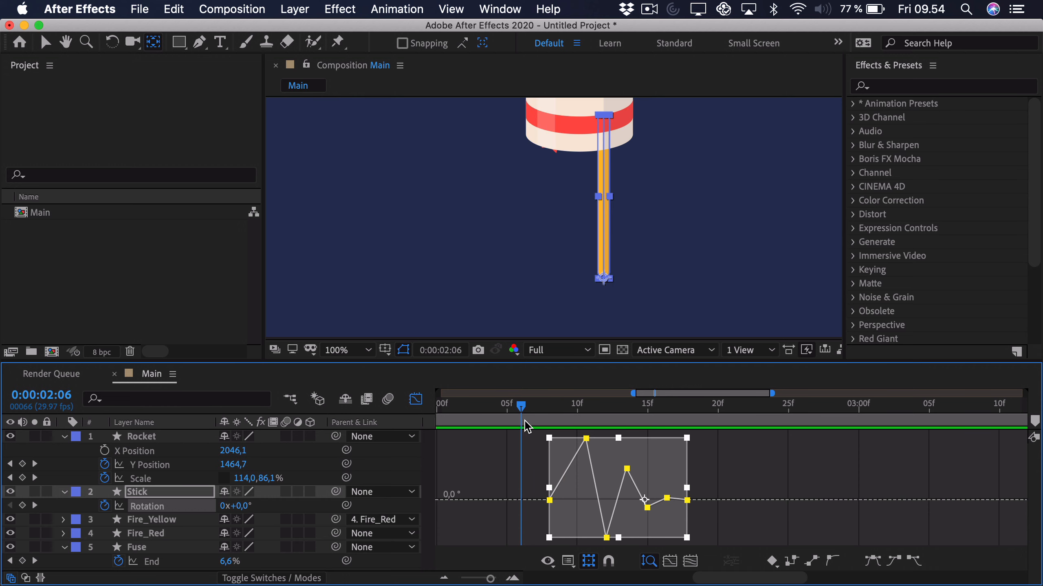
key("space")
key("space")
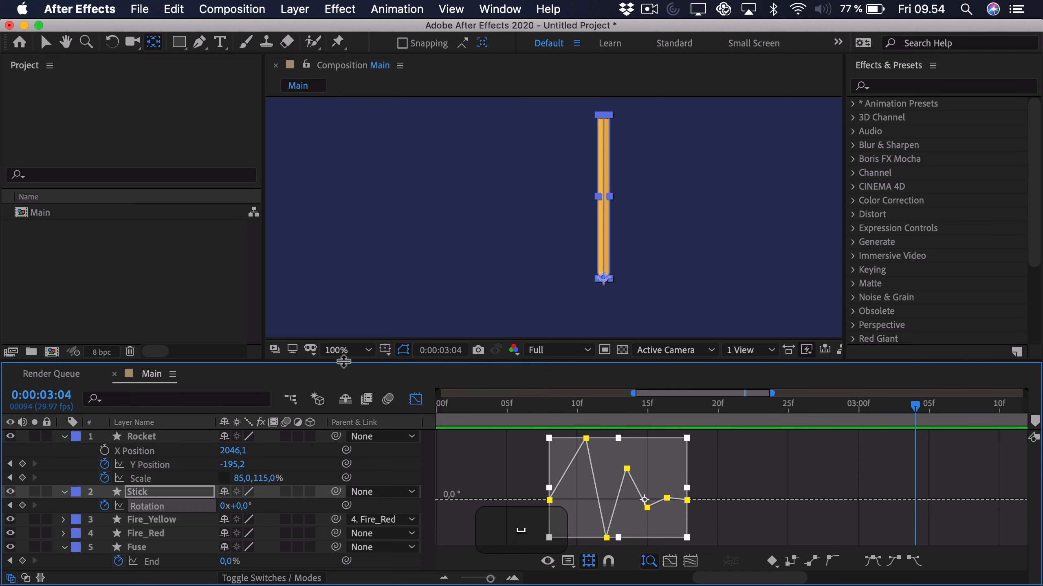
Step: Fit the whole composition in the viewer, close the Graph Editor and collapse the Rocket, Stick and Fuse layers
left_click(341, 352)
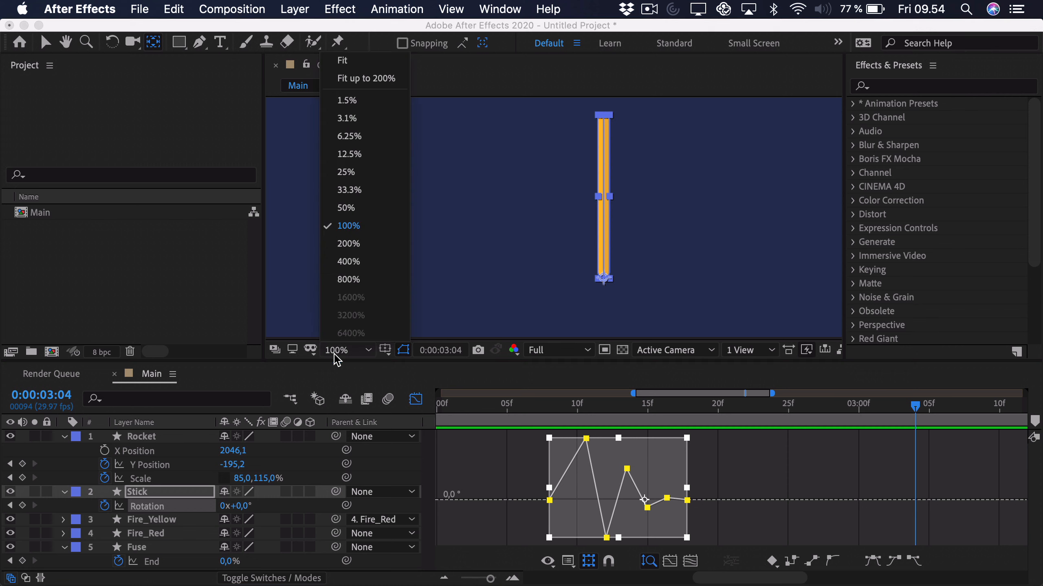
left_click(355, 75)
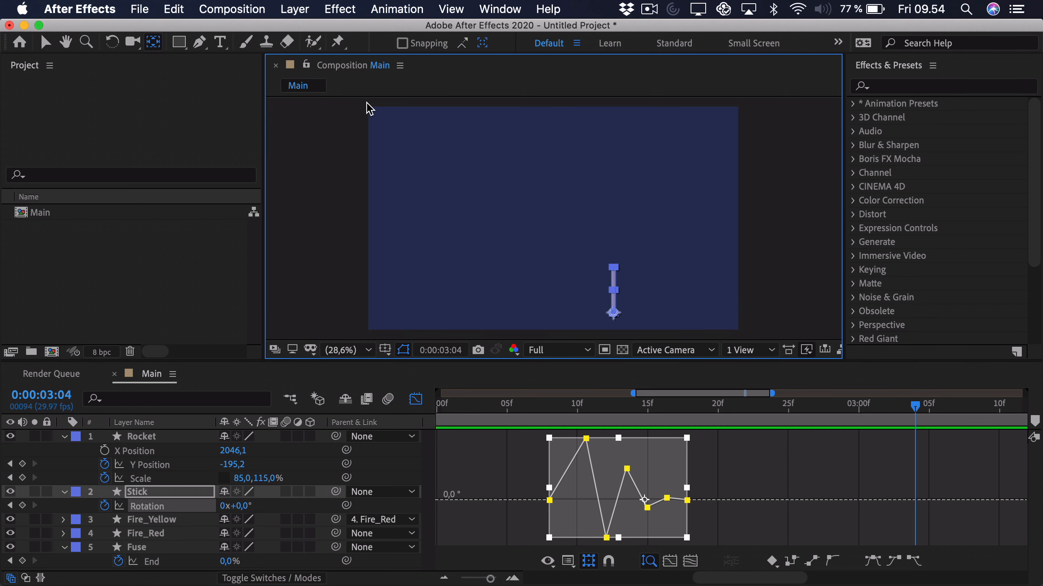
left_click(416, 399)
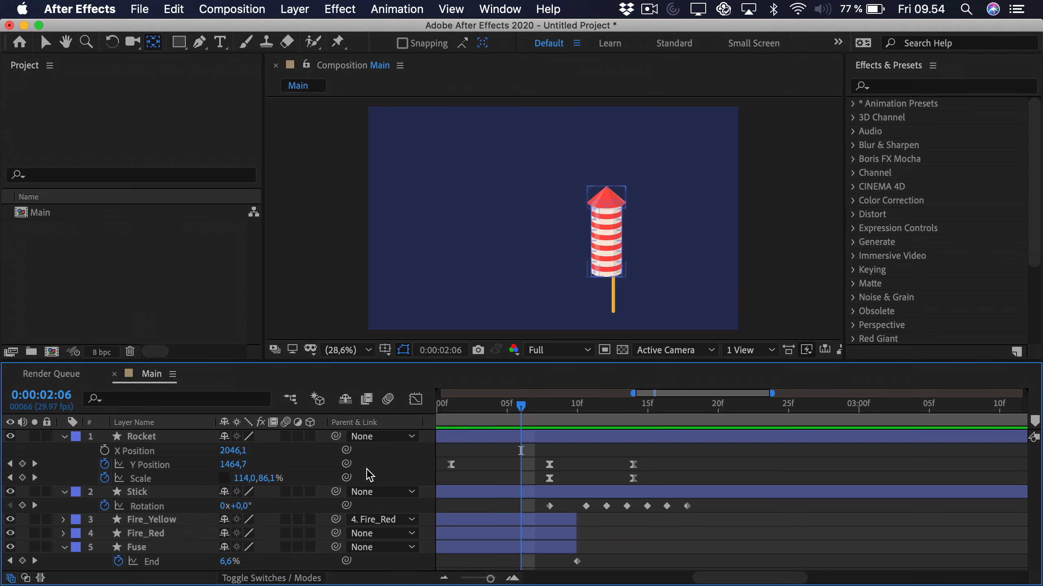
left_click(64, 437)
left_click(64, 450)
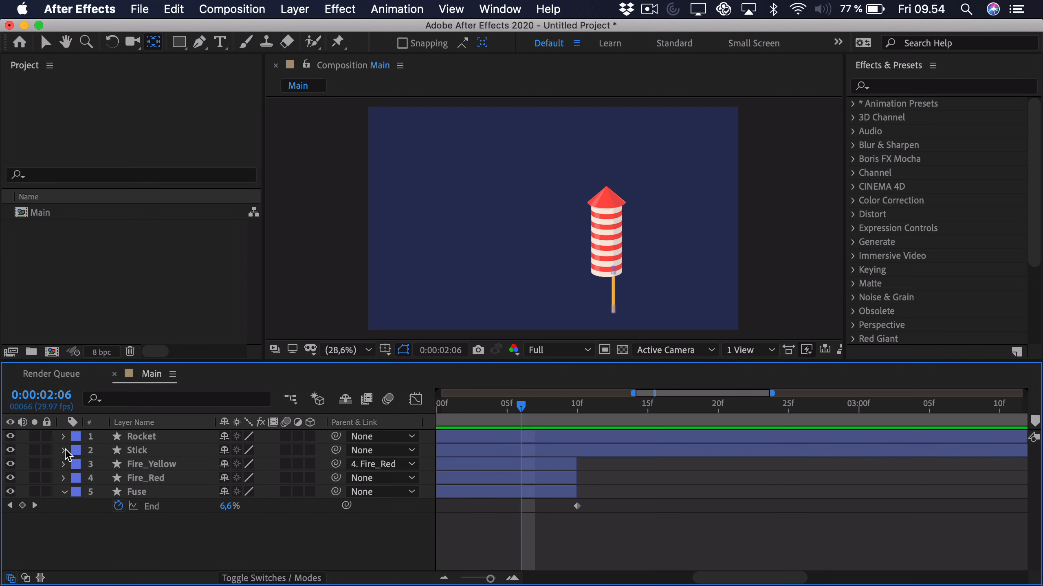
left_click(65, 492)
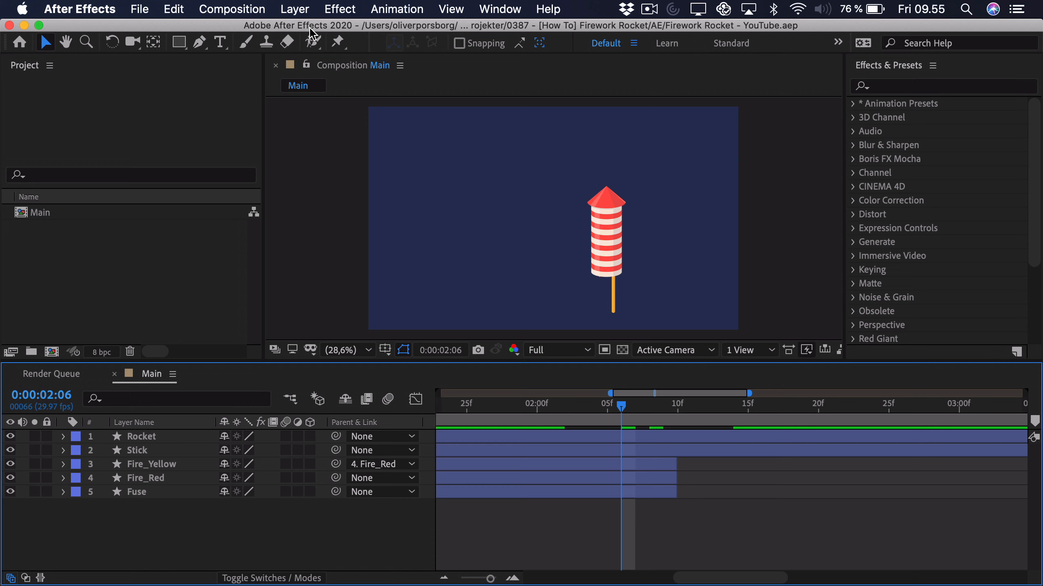
Step: Create a composition-sized solid layer named Smoke with the color 98A1BA
left_click(294, 9)
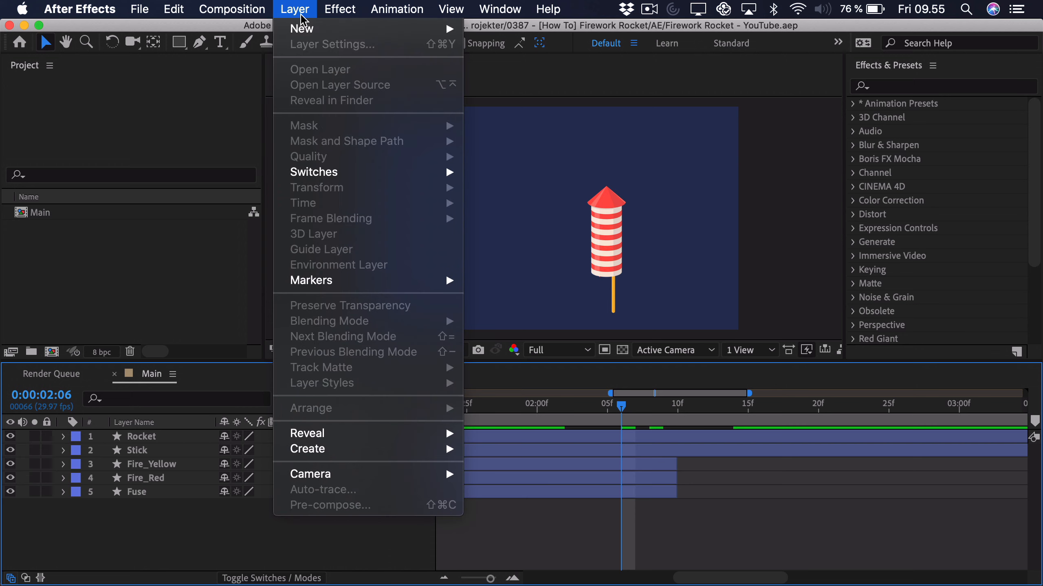
mouse_move(312, 28)
left_click(509, 50)
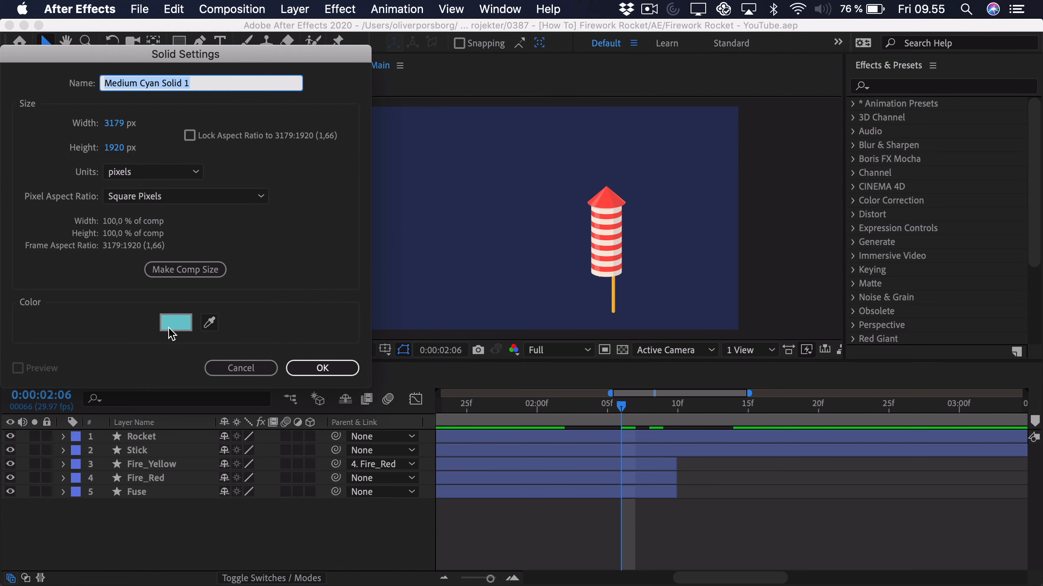
type("Smoke")
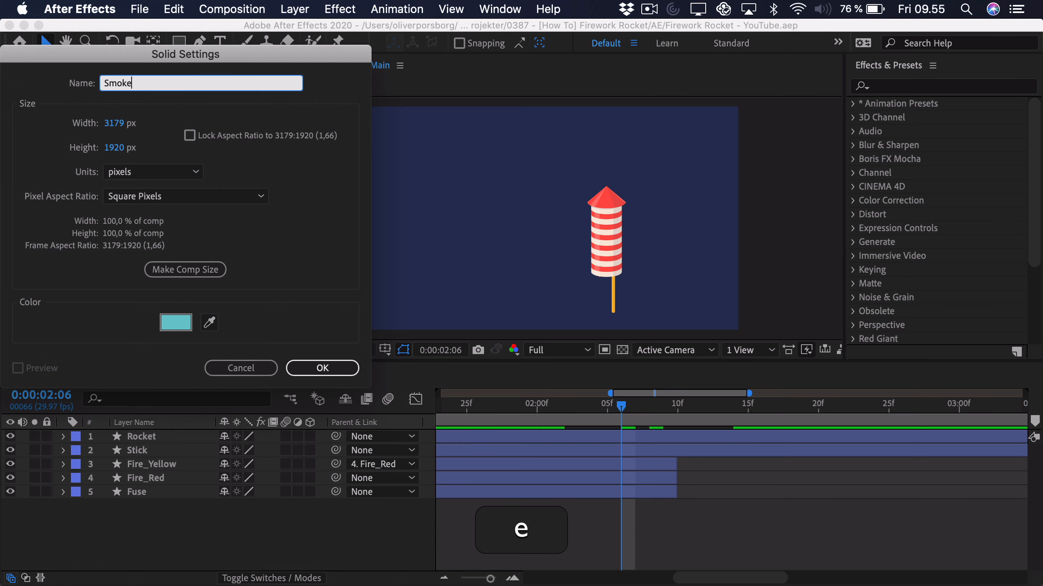
left_click(173, 324)
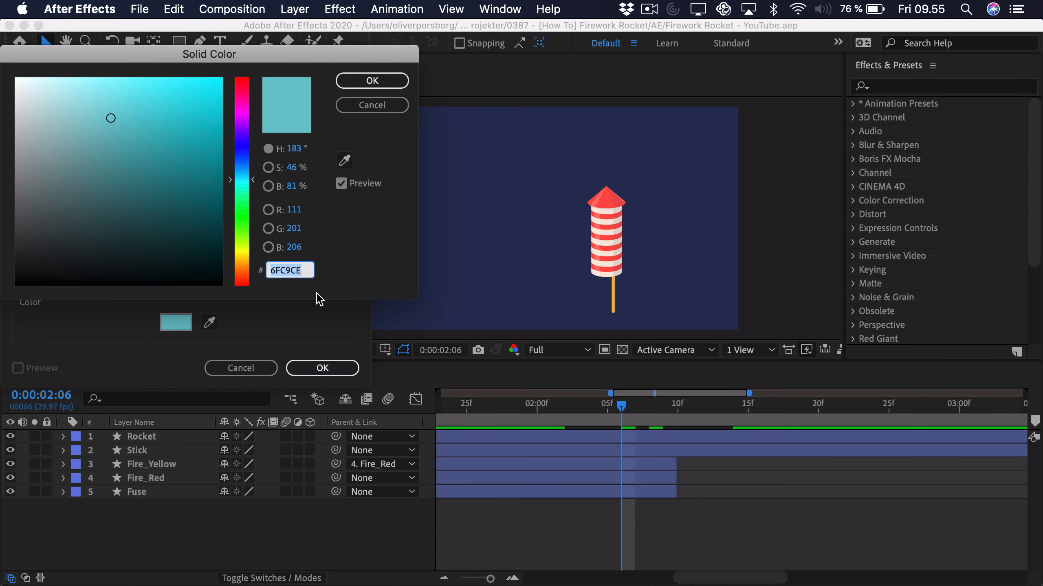
type("98A1BA")
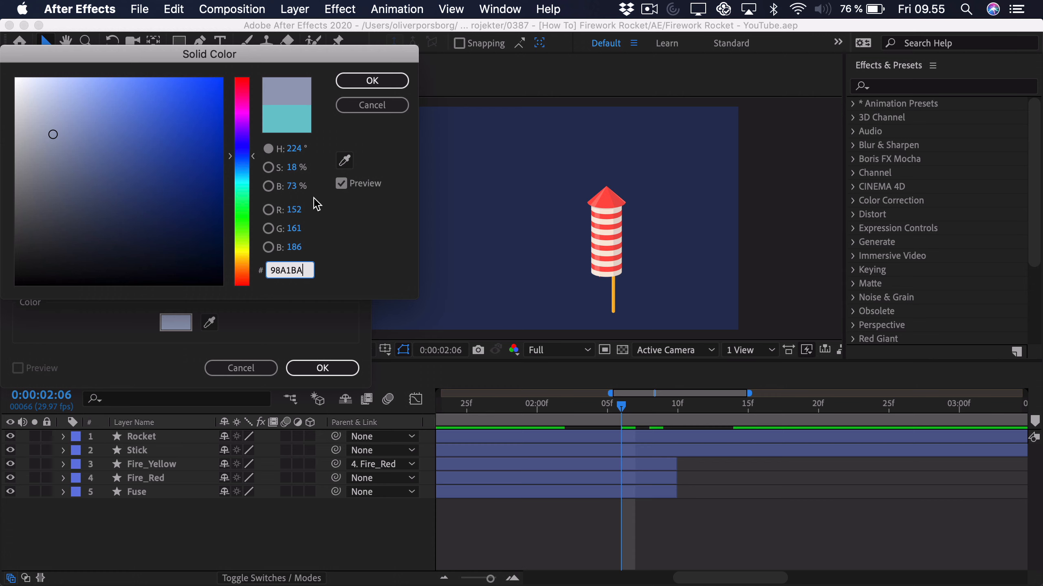
left_click(363, 91)
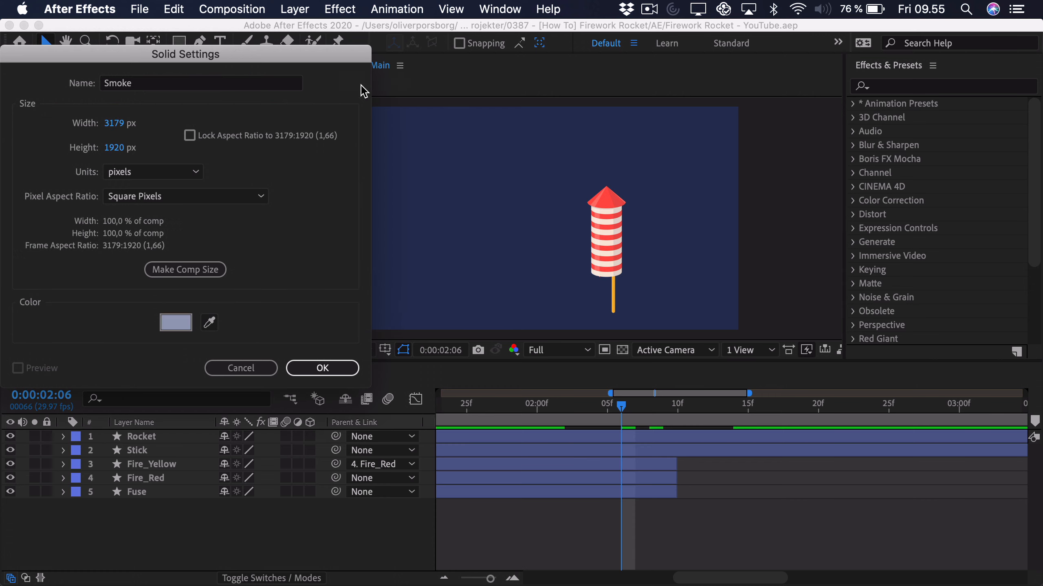
left_click(323, 368)
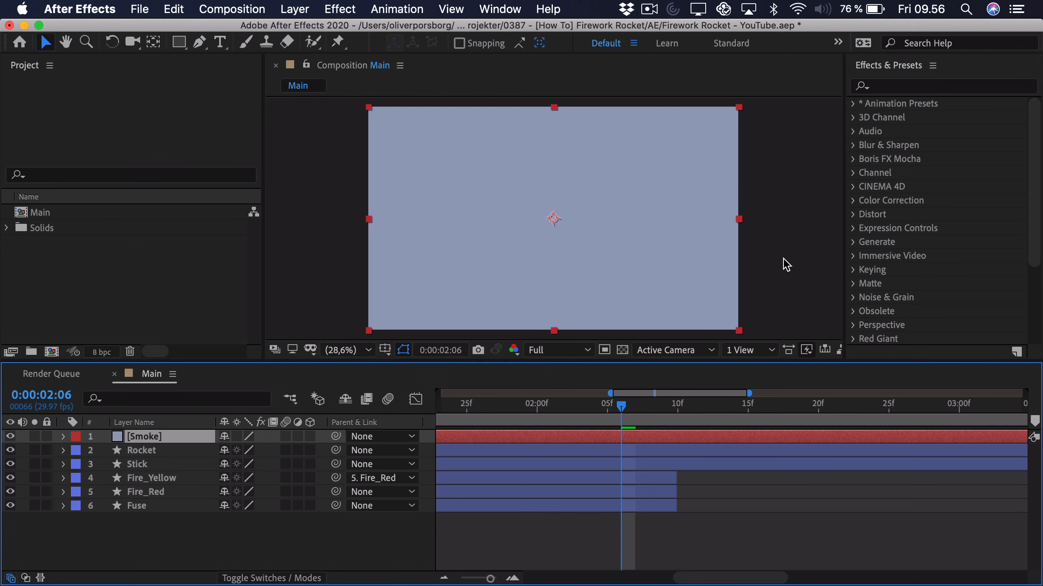
Step: Find the CC Mr. Mercury effect and apply it to the Smoke solid
left_click(786, 196)
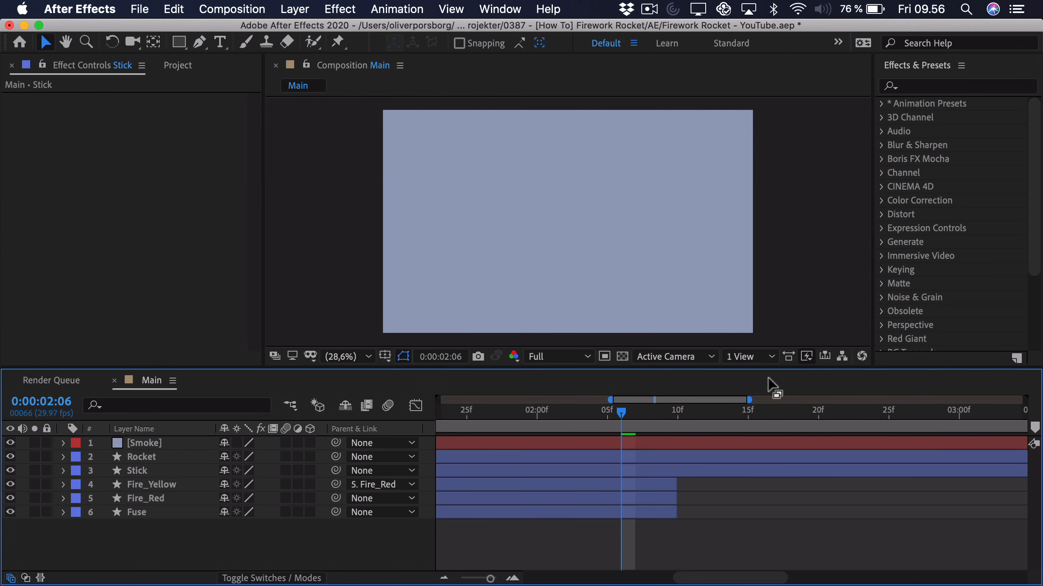
left_click(939, 88)
type("cc mr")
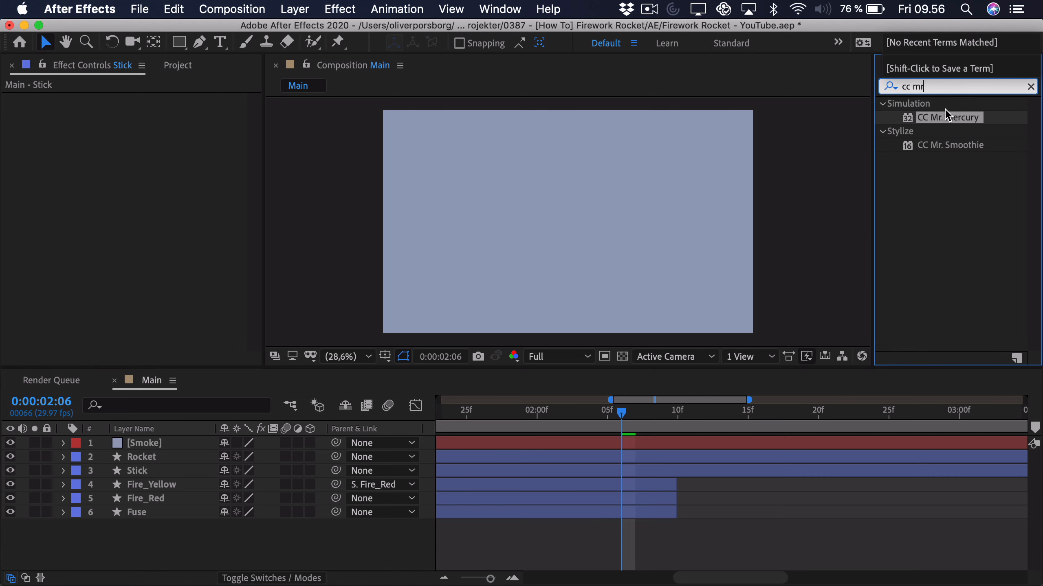
left_click_drag(948, 117, 597, 185)
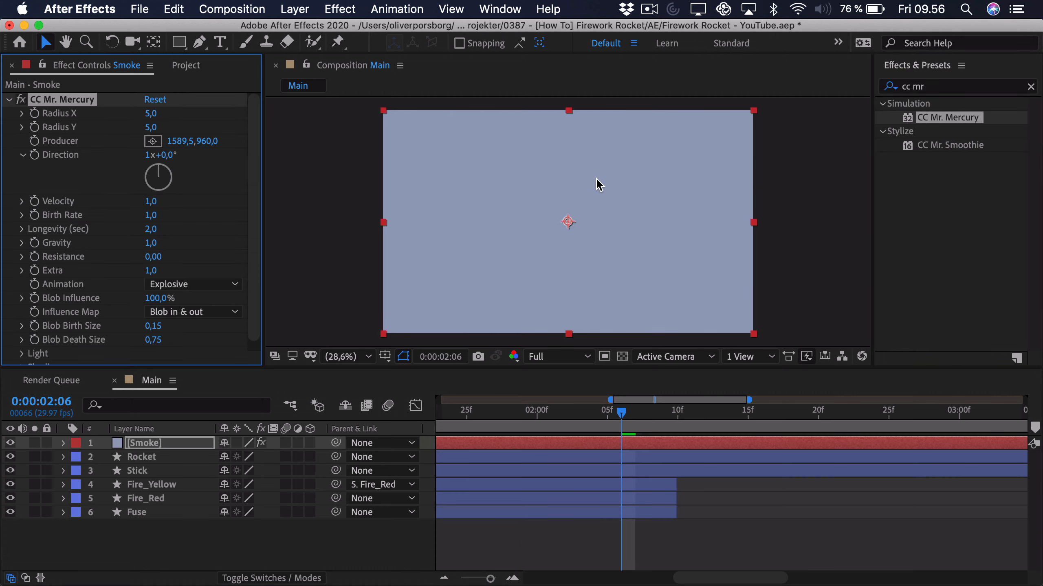
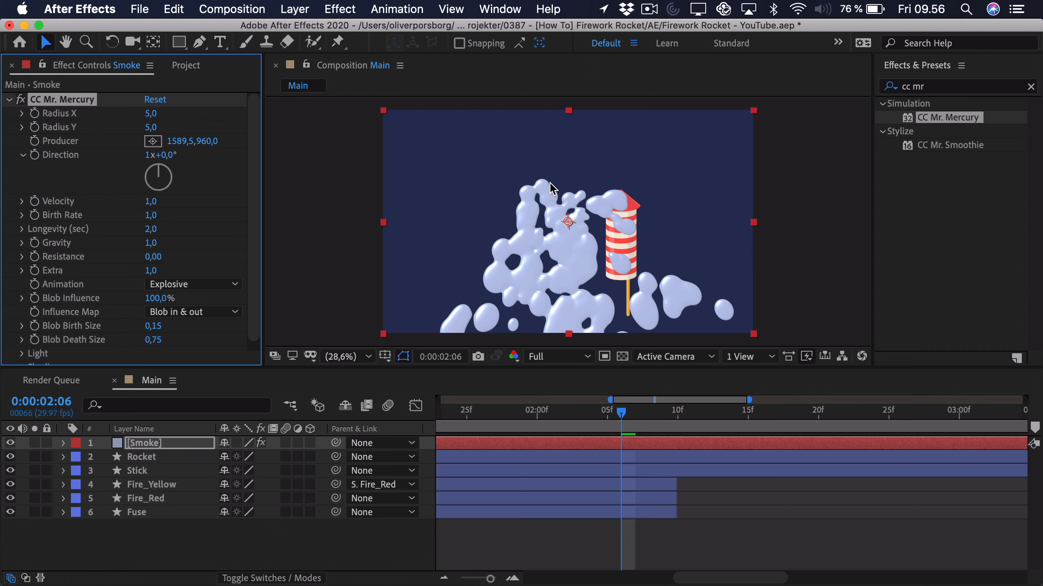
Step: Expand CC Mr. Mercury's Shading settings, try raising the Ambient value and undo that change
scroll(123, 279, "down", 1)
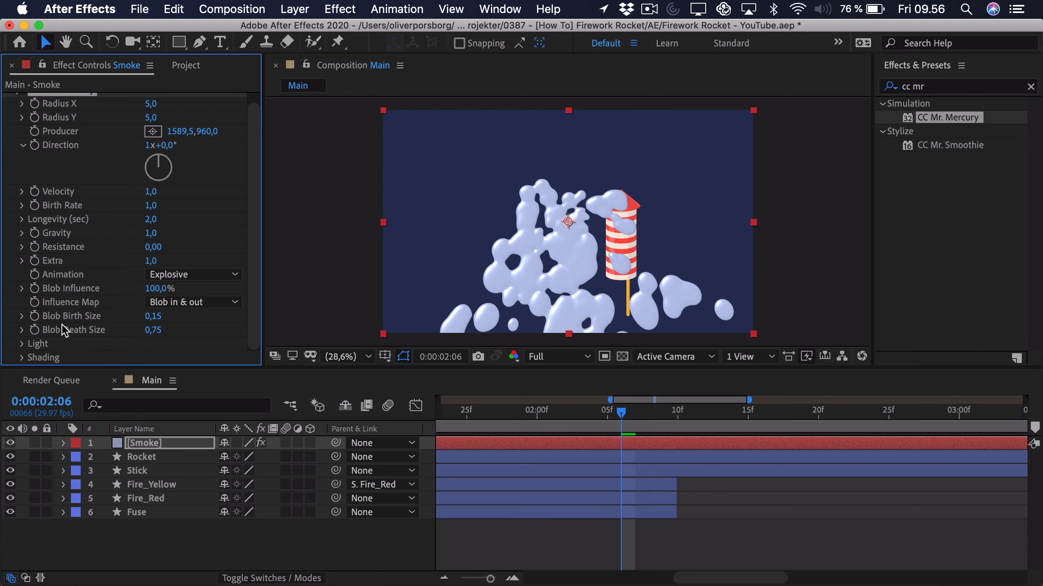
left_click(24, 356)
scroll(94, 274, "down", 5)
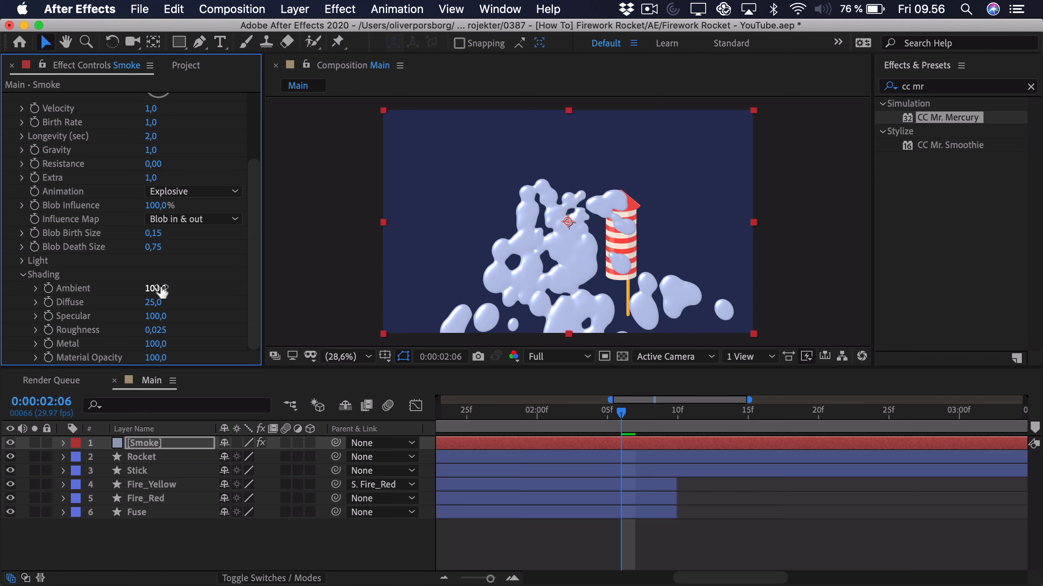
left_click_drag(158, 291, 212, 288)
key("super+z")
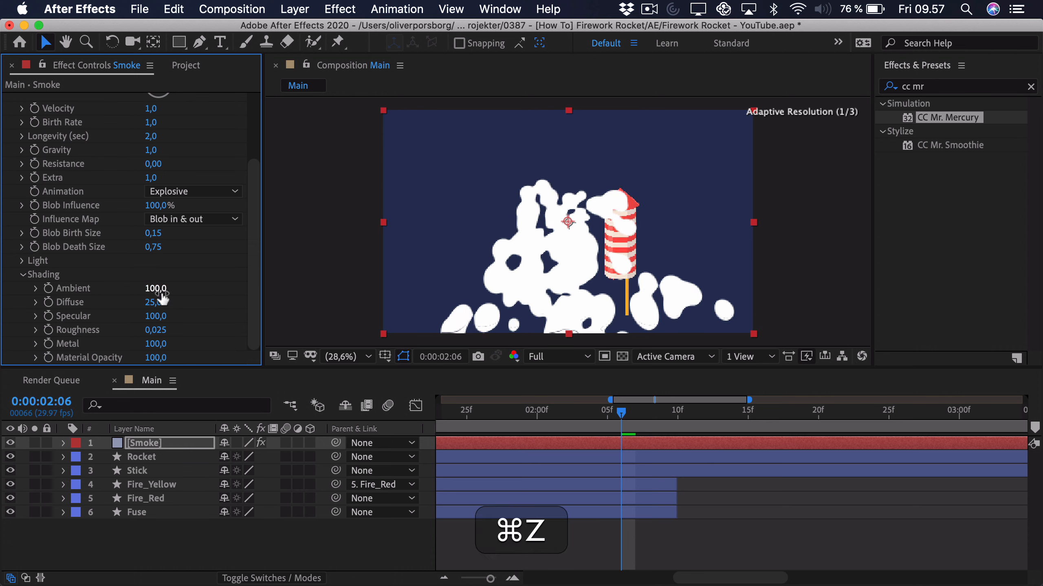
Step: Undo the last shading change and set the smoke effect's Diffuse and Specular shading to 0
key("super+z")
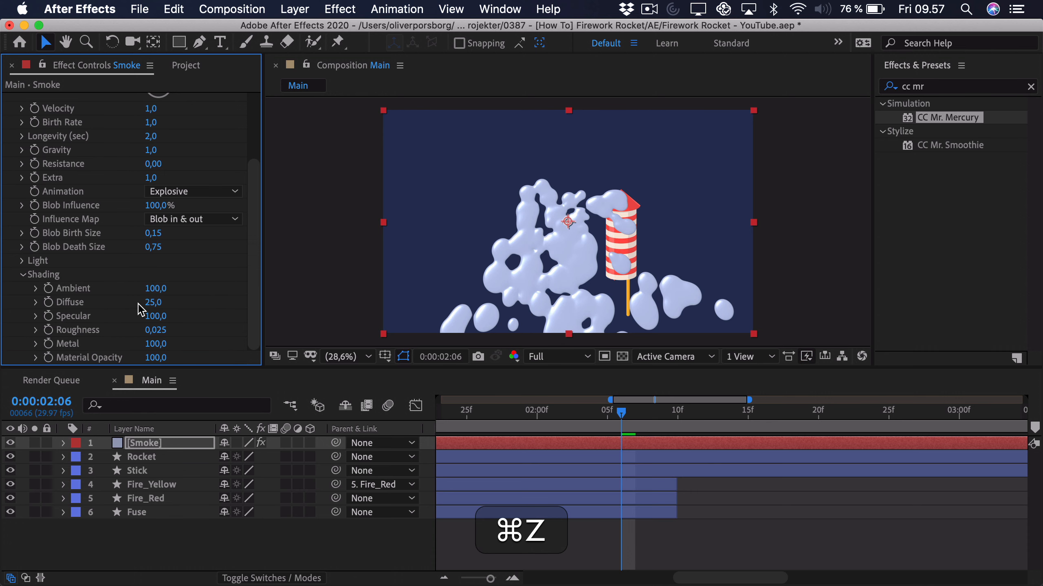
left_click(156, 303)
type("0")
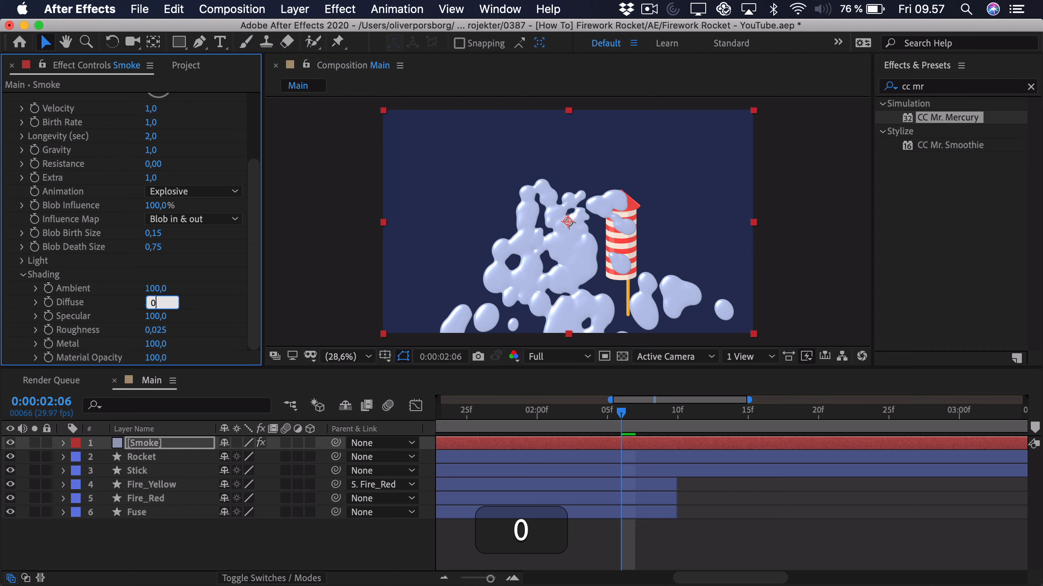
key("Tab")
type("0")
key("Return")
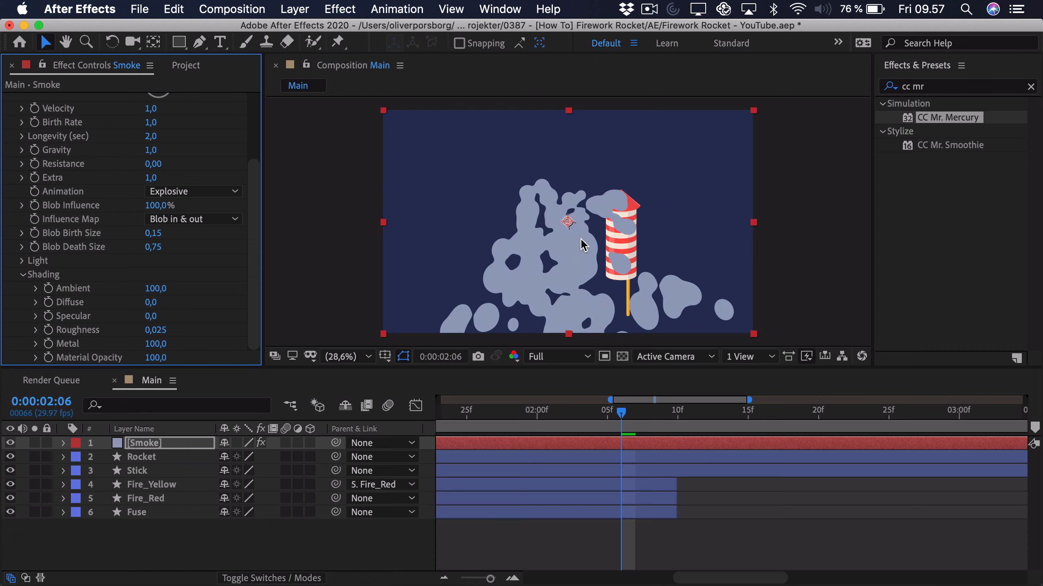
scroll(628, 267, "up", 3)
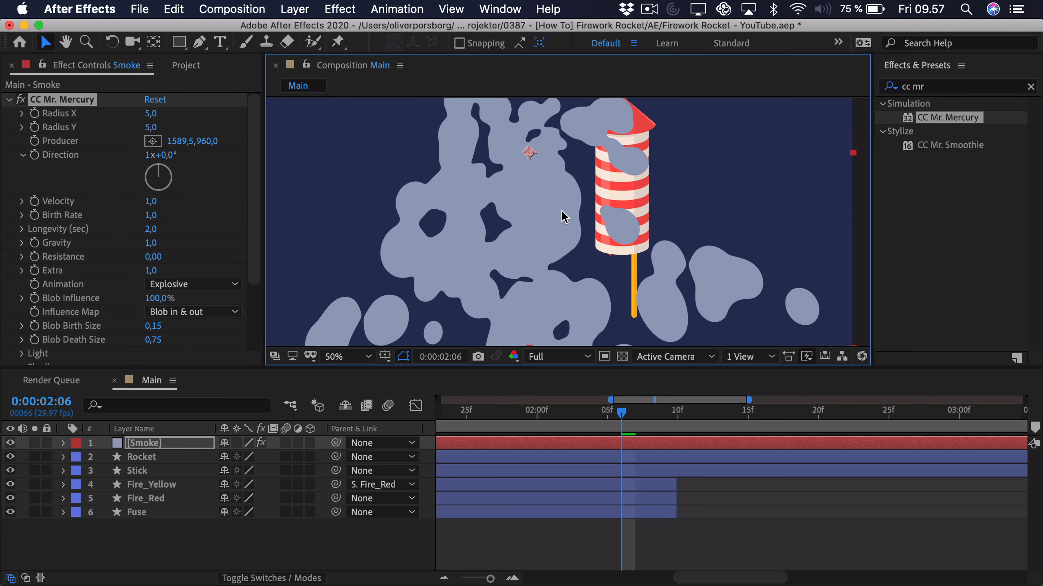
Step: Set the smoke effect's Blob Birth Size to 0,3 and Blob Death Size to 0
left_click(192, 119)
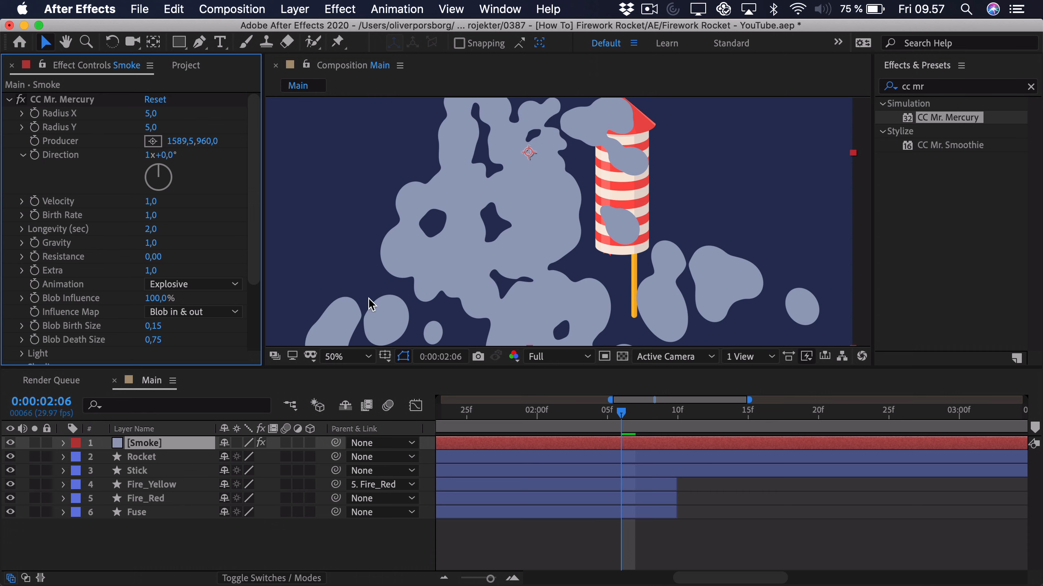
left_click(159, 328)
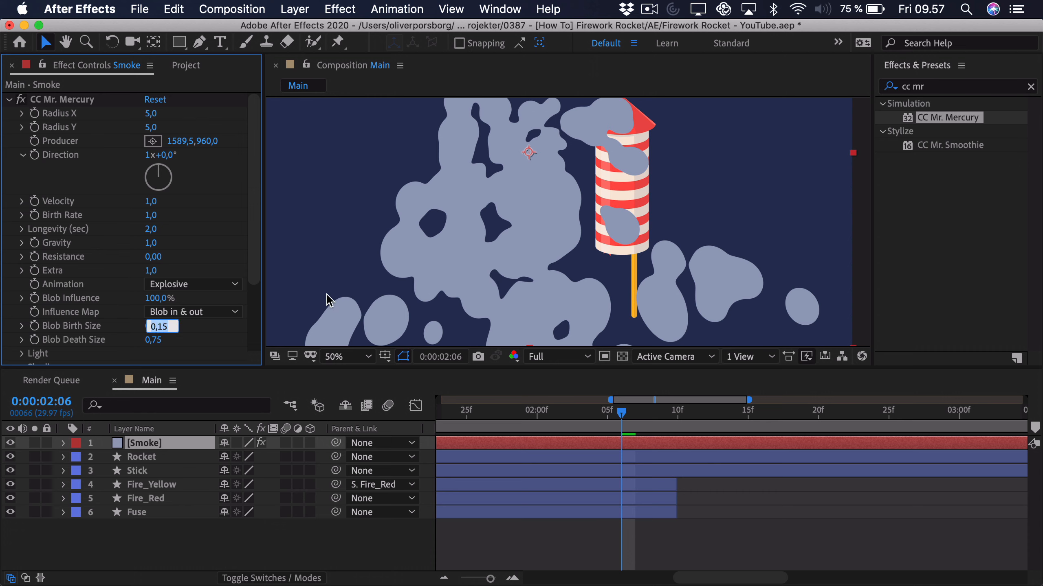
type("0,3")
key("Return")
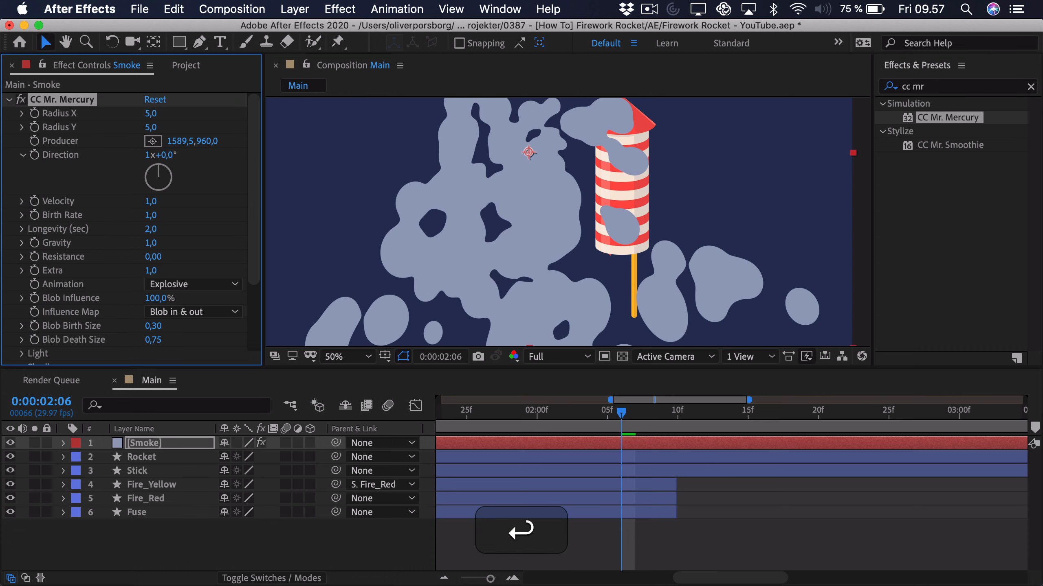
left_click(152, 341)
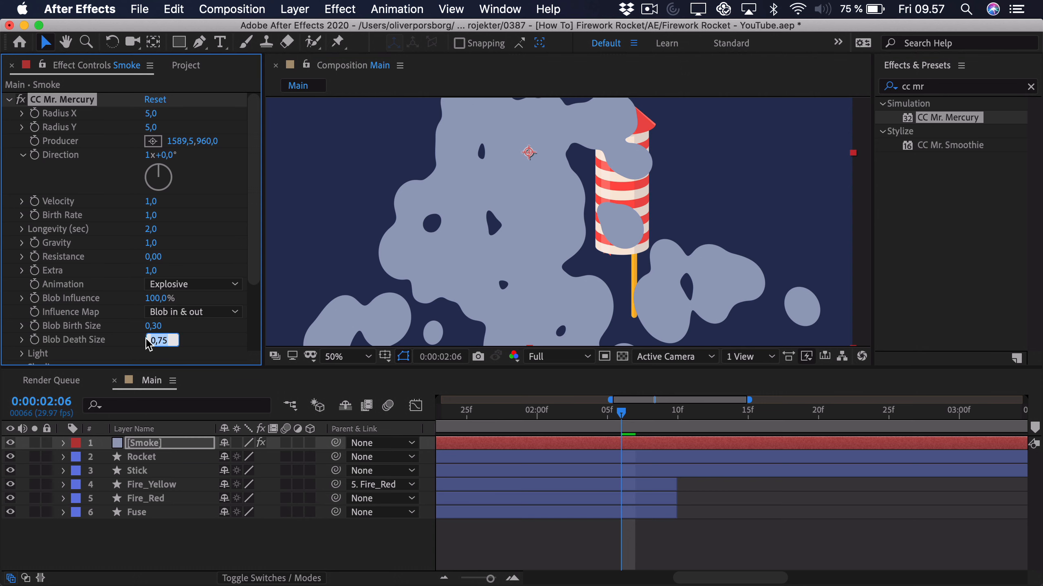
type("0")
key("Return")
key("comma")
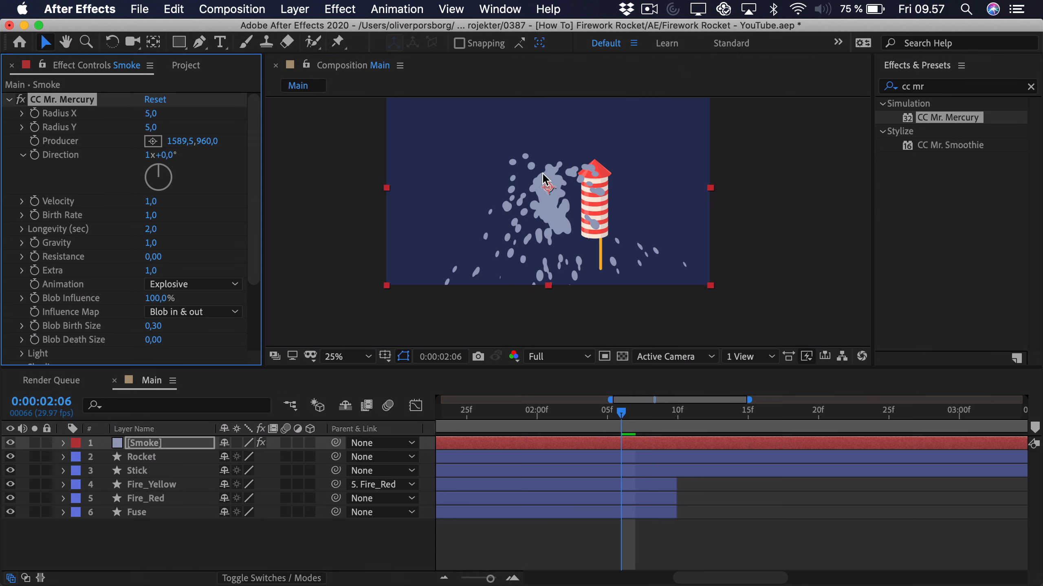
scroll(562, 215, "up", 2)
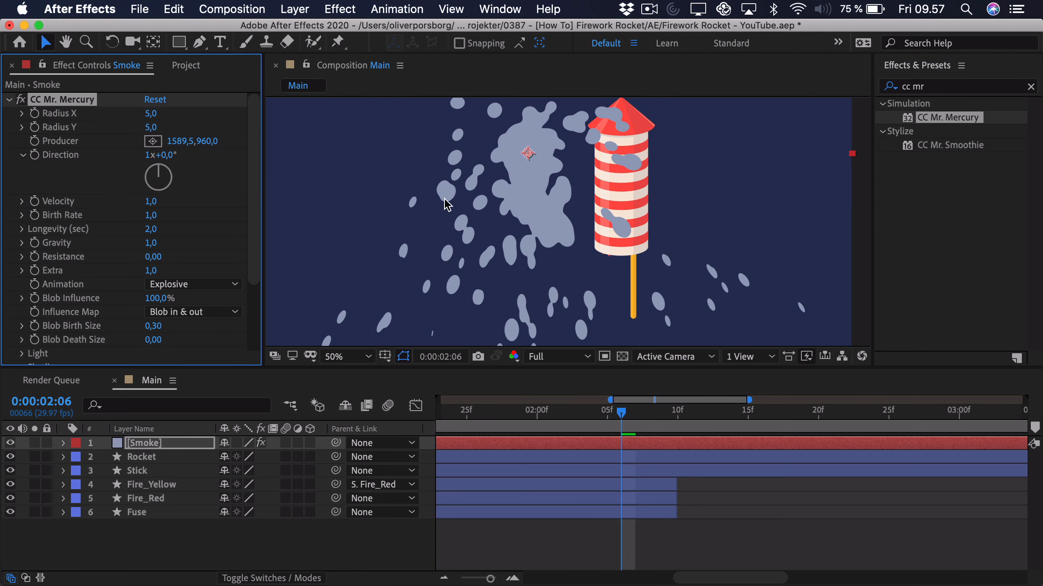
Step: Place the smoke's Producer point at the rocket body's base, at 2044,0,1436,0, and move the Smoke layer below the Fuse layer
left_click(153, 141)
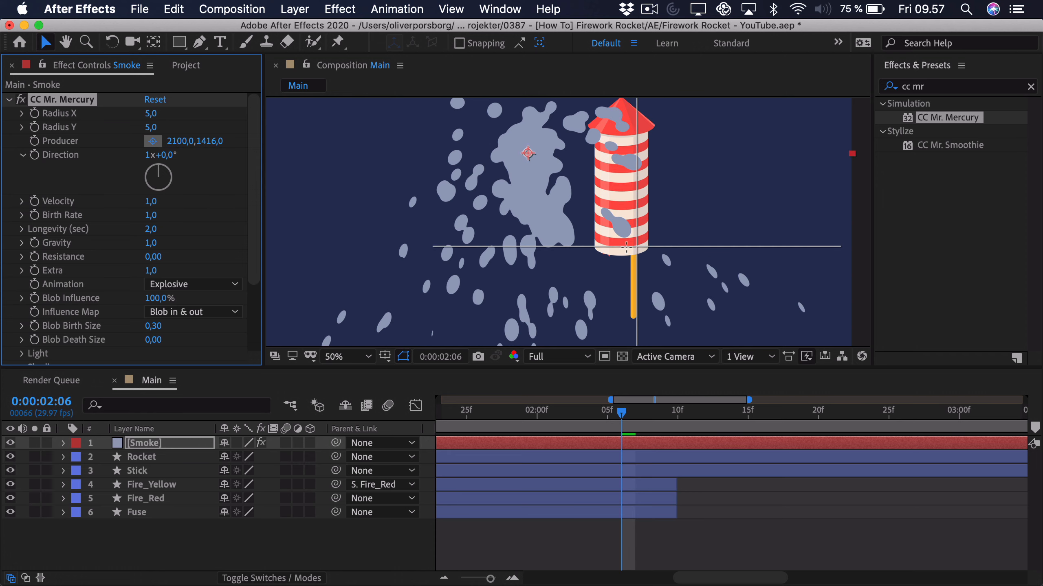
left_click(621, 250)
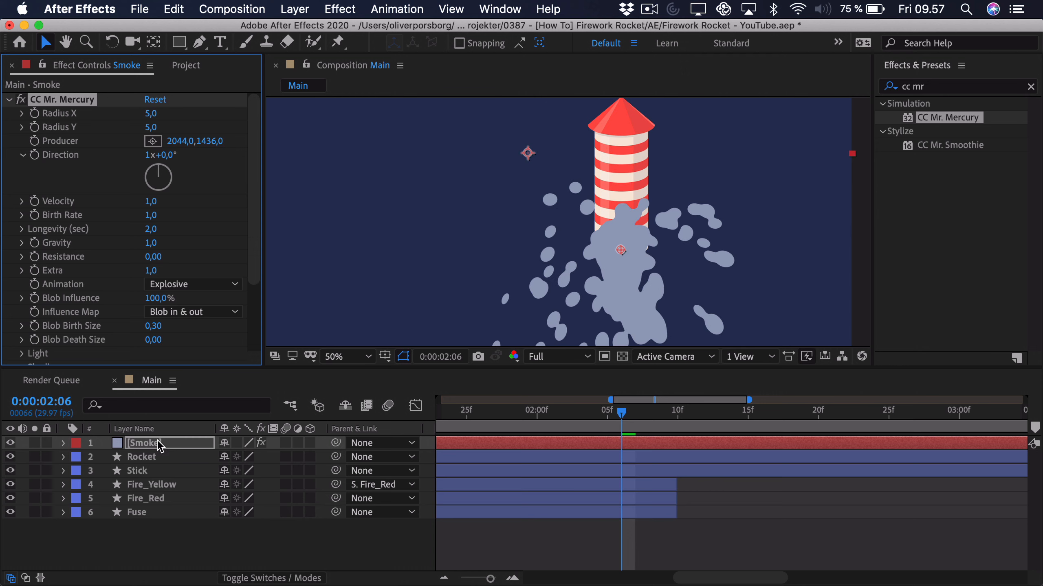
left_click_drag(158, 443, 184, 543)
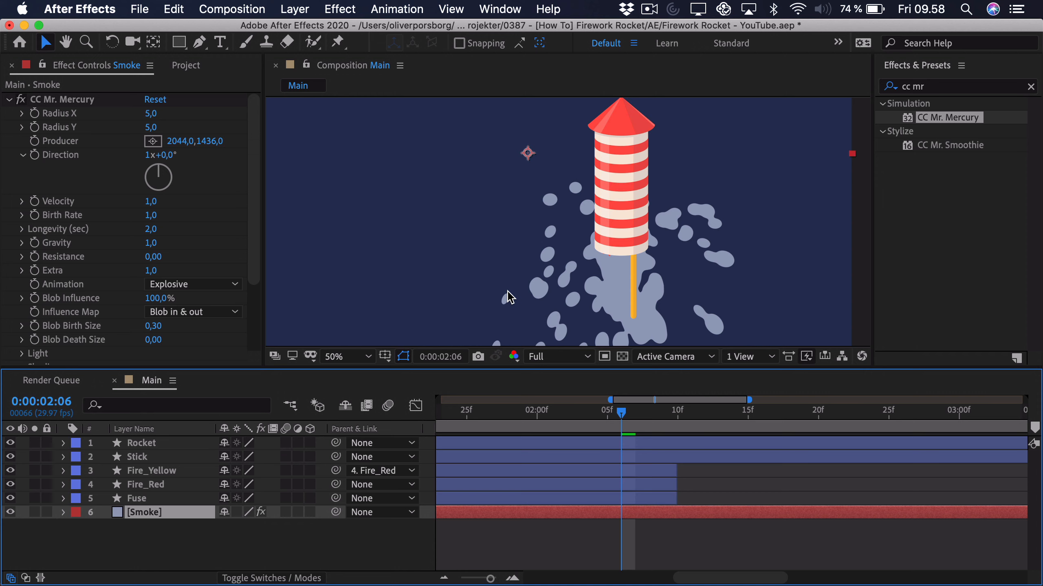
Step: Set the CC Mr. Mercury Velocity on the Smoke layer to 0,3
left_click(213, 218)
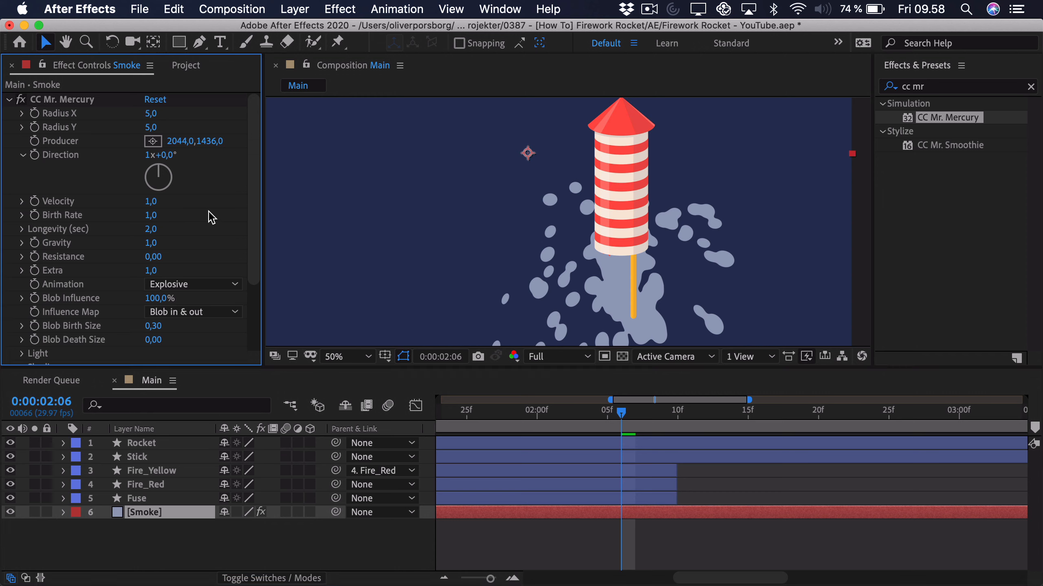
left_click(151, 201)
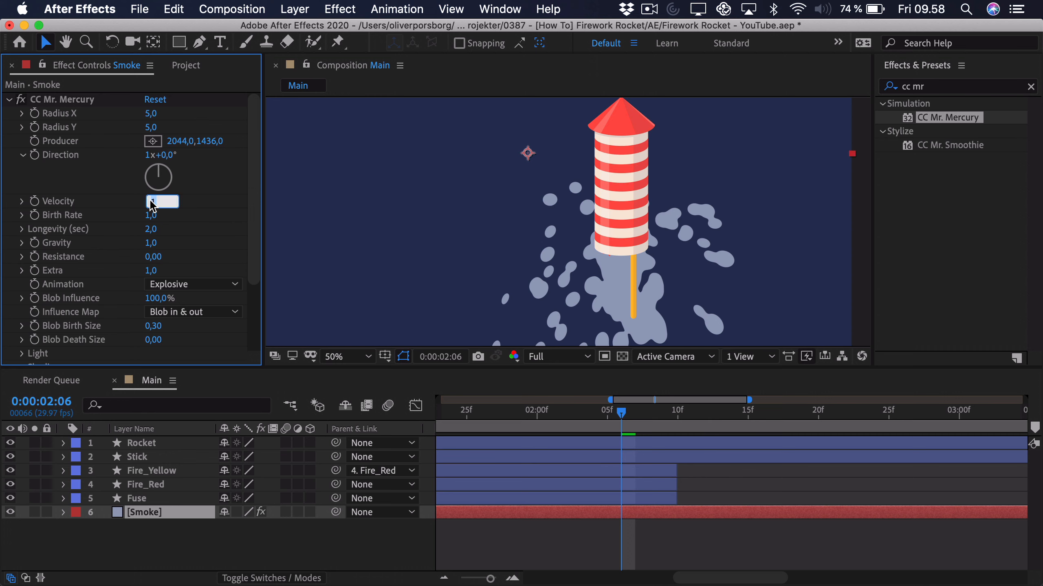
type("0,3")
key("Return")
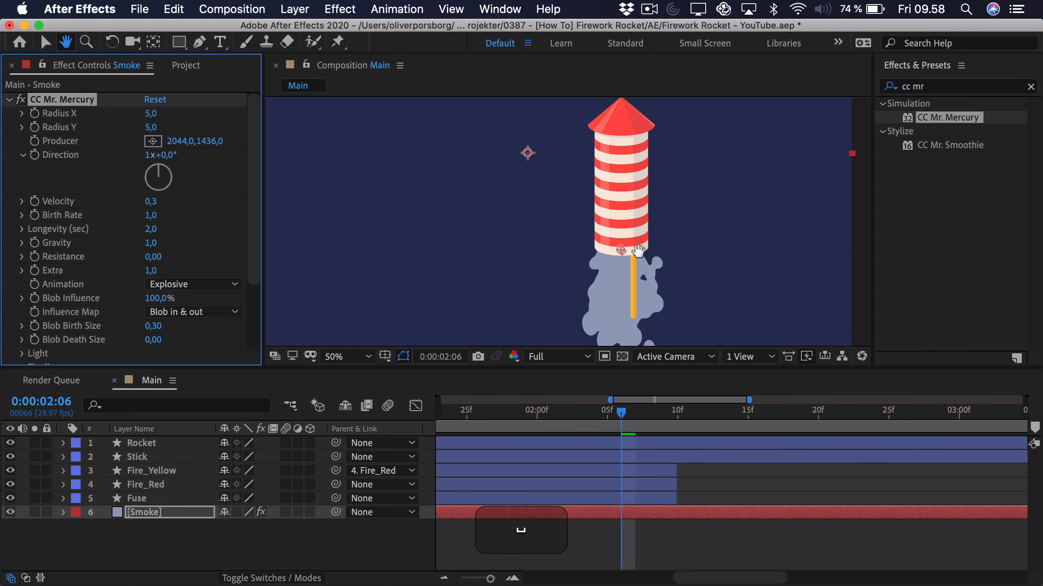
scroll(628, 224, "down", 2)
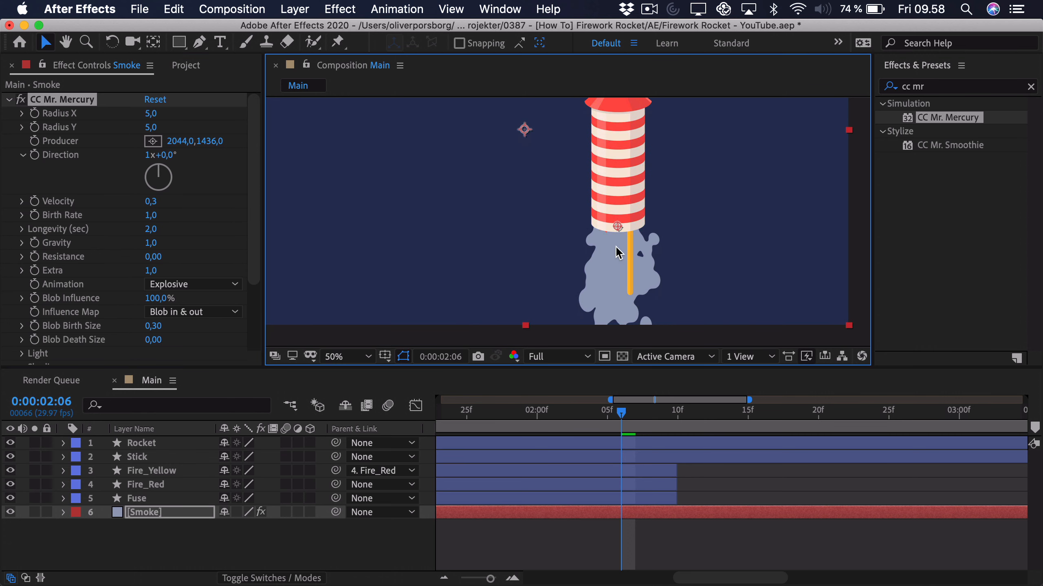
Step: Set the smoke effect's Longevity to 0,8 seconds and its Gravity to 0
left_click(194, 211)
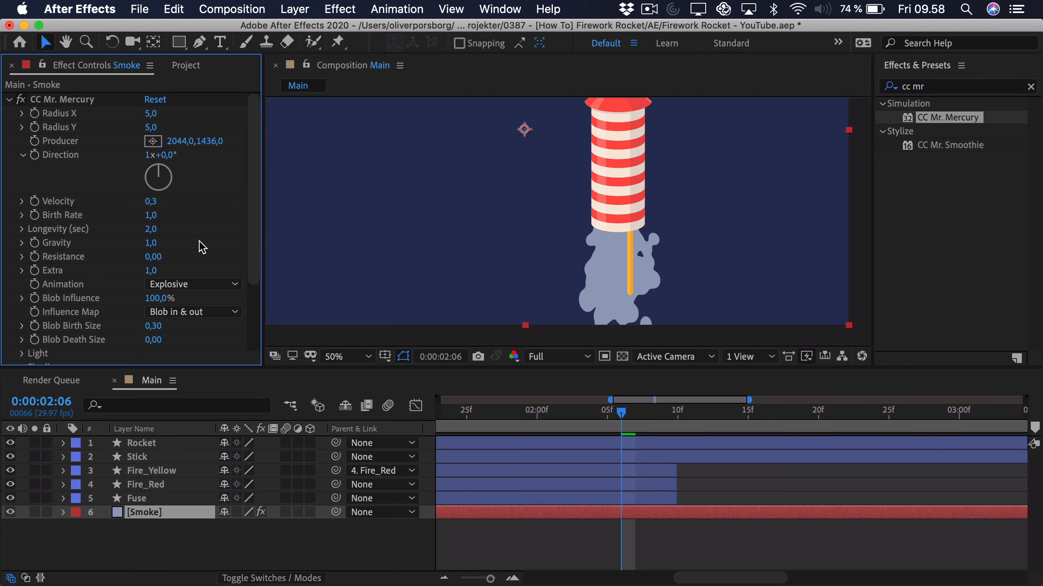
left_click(151, 229)
type("0,8")
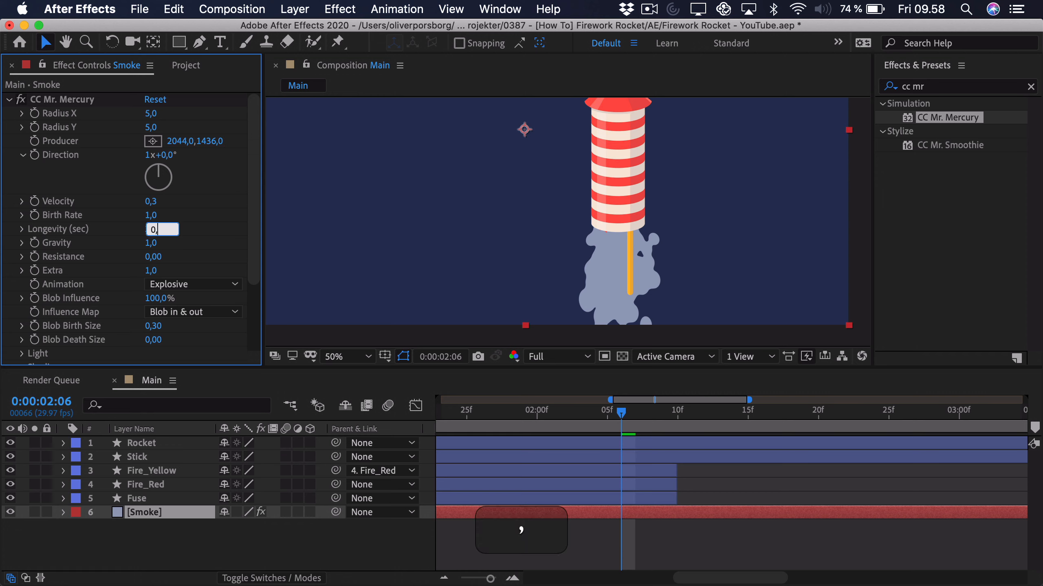
key("Return")
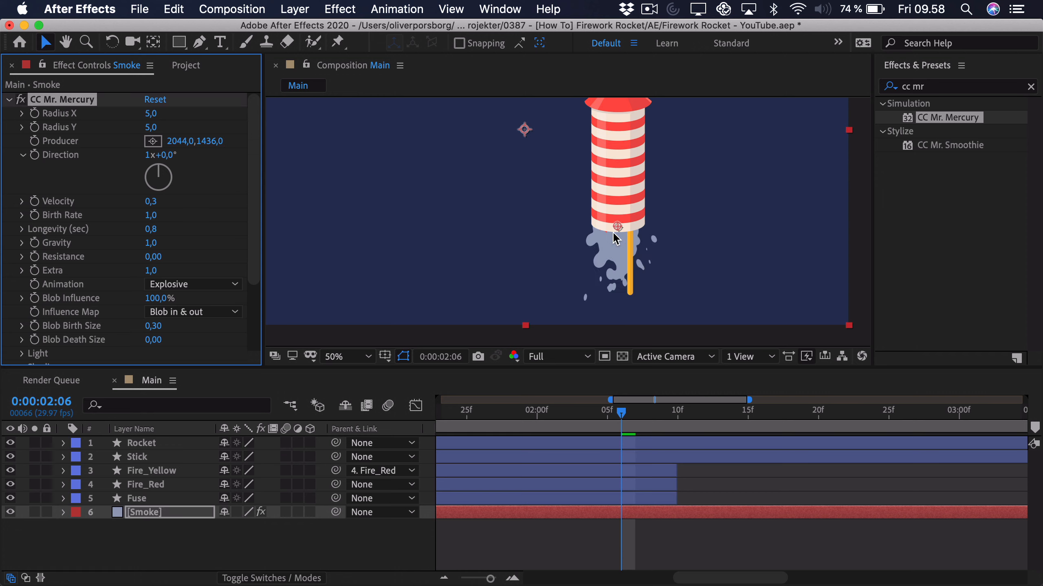
left_click(213, 224)
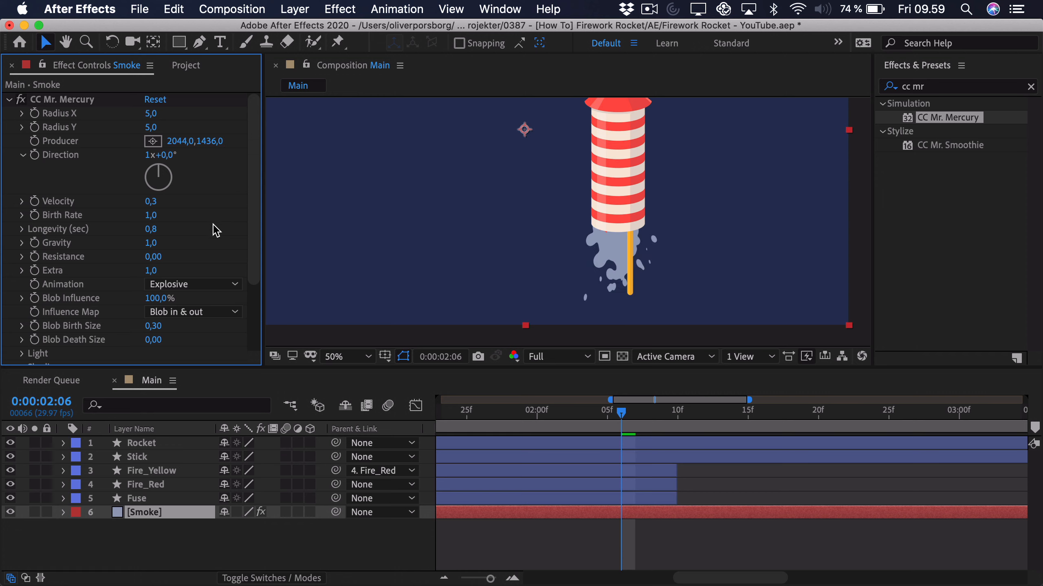
left_click(151, 243)
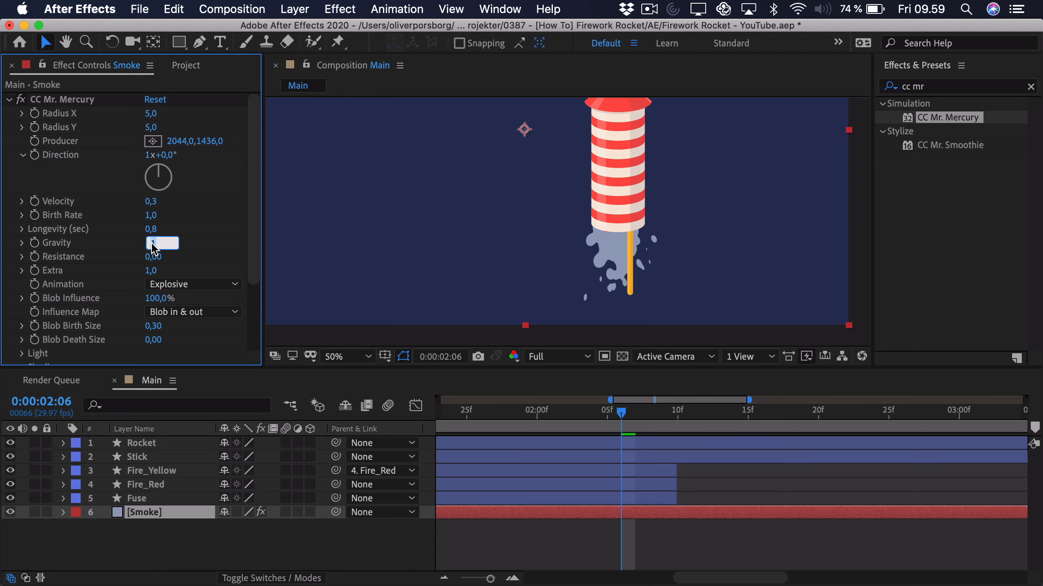
type("0")
key("Return")
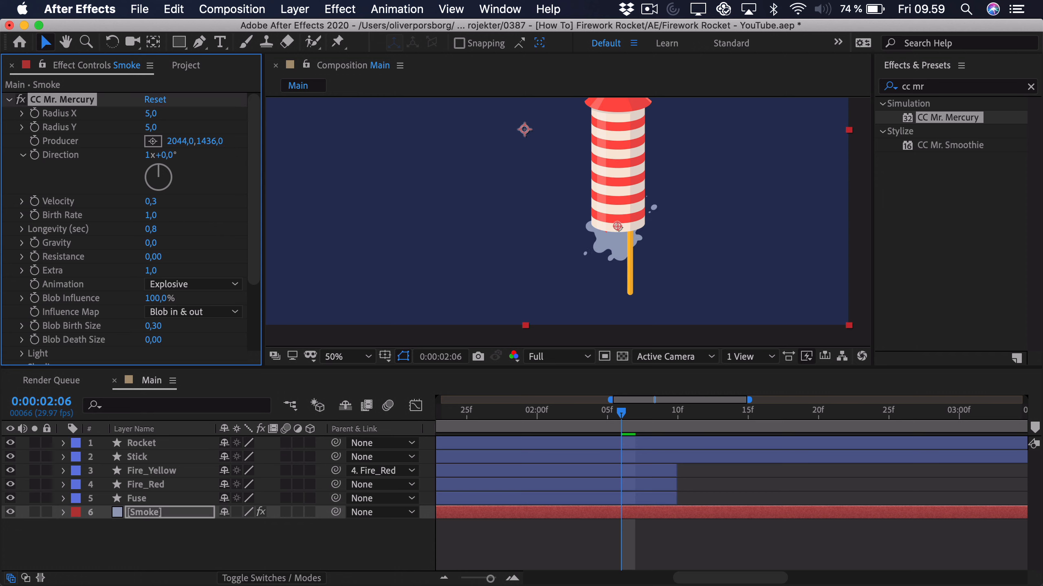
Step: Try raising the smoke effect's Birth Rate to 1,2, and undo the change
left_click(60, 188)
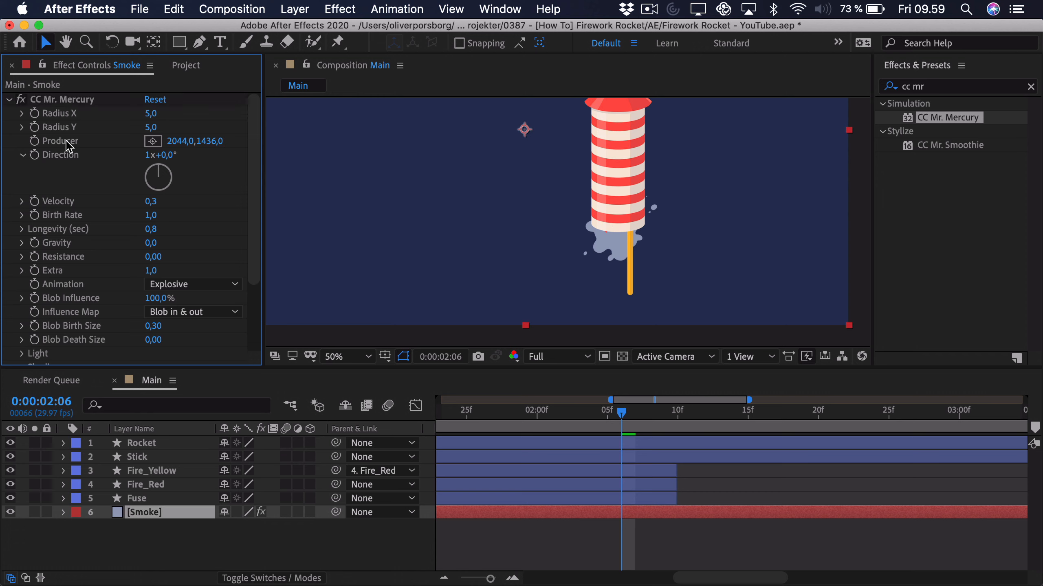
left_click(58, 99)
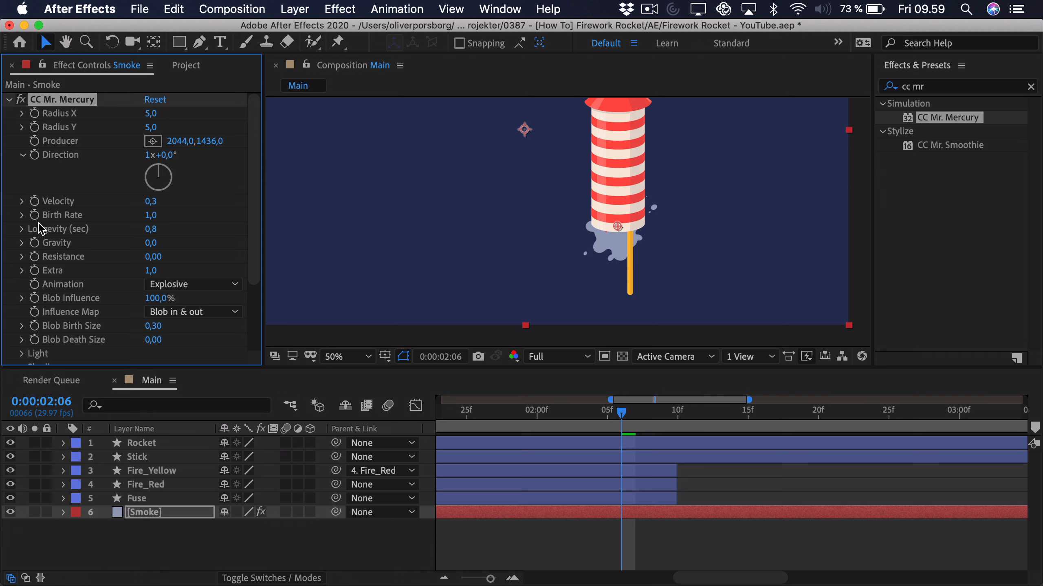
left_click_drag(153, 215, 167, 217)
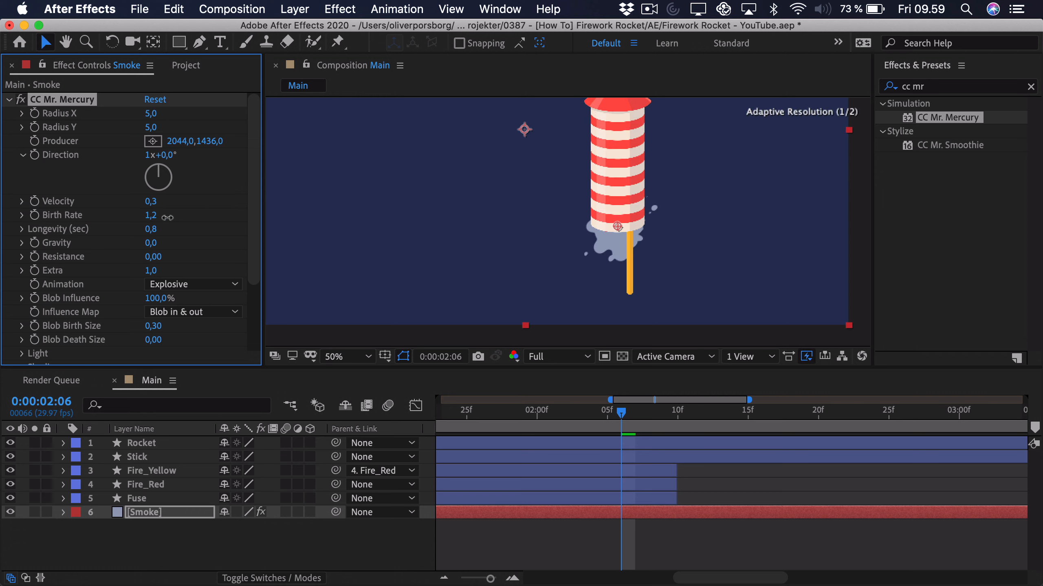
key("super+z")
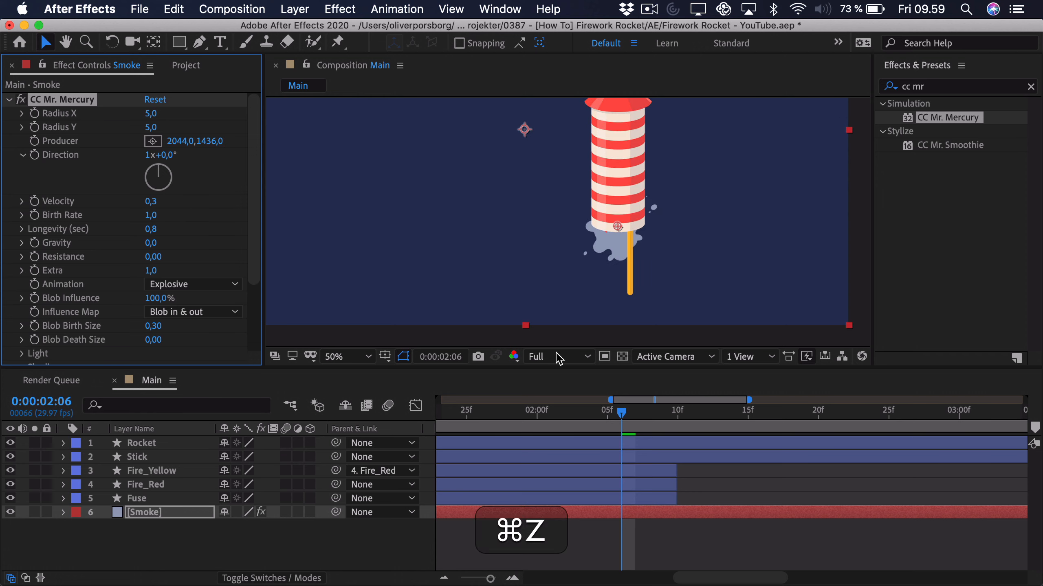
Step: Add a Birth Rate keyframe with a value of 0 on the Smoke layer at 0:00:02:05
left_click_drag(634, 413, 609, 425)
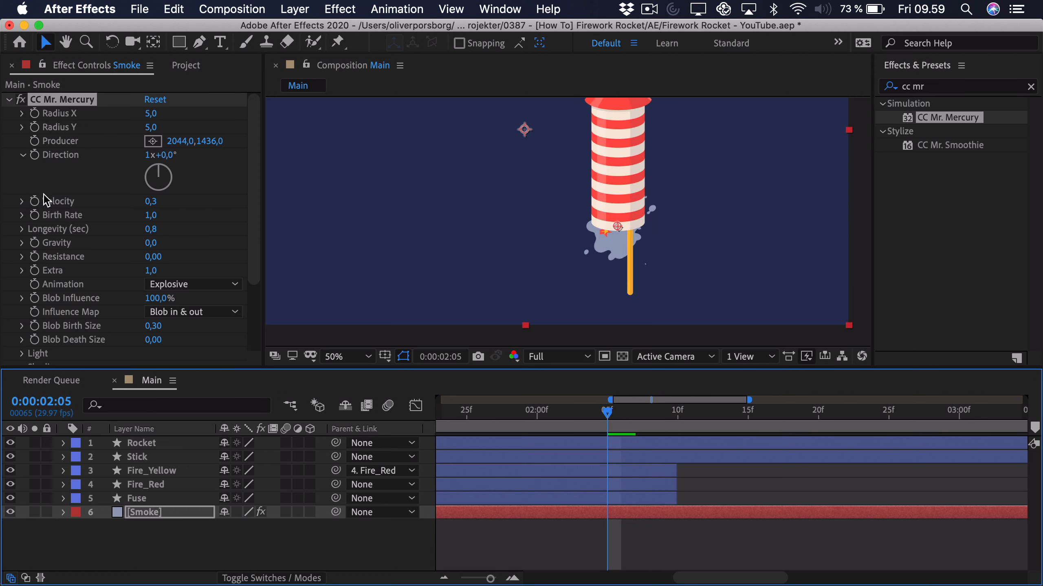
left_click(36, 214)
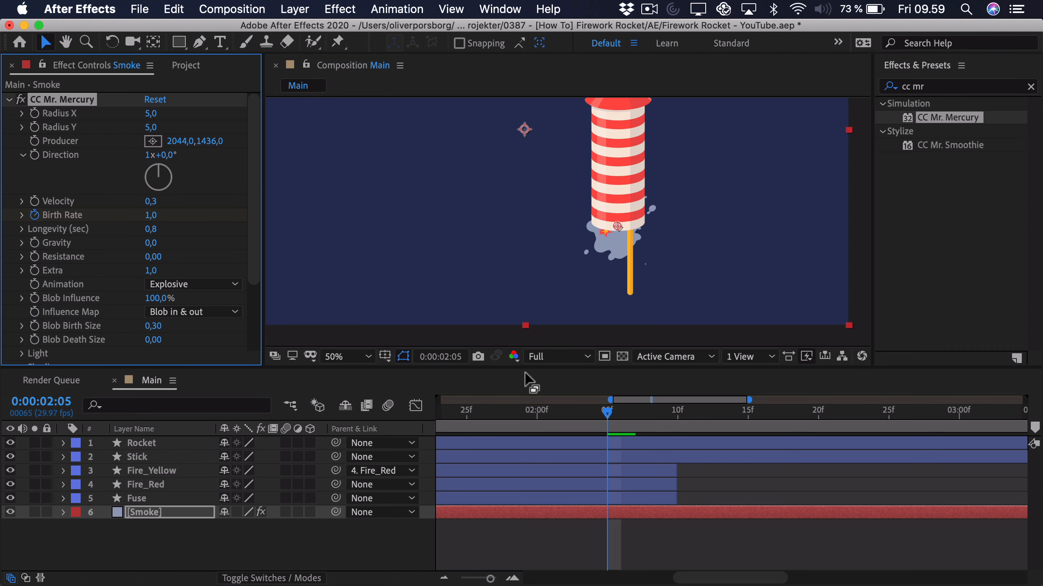
key("u")
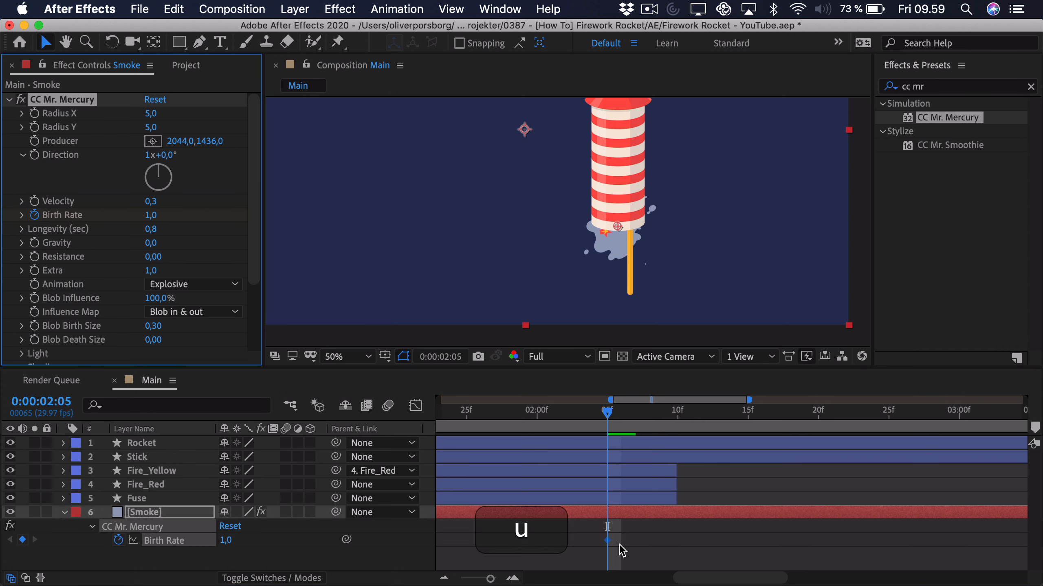
left_click(226, 541)
type("0")
key("Return")
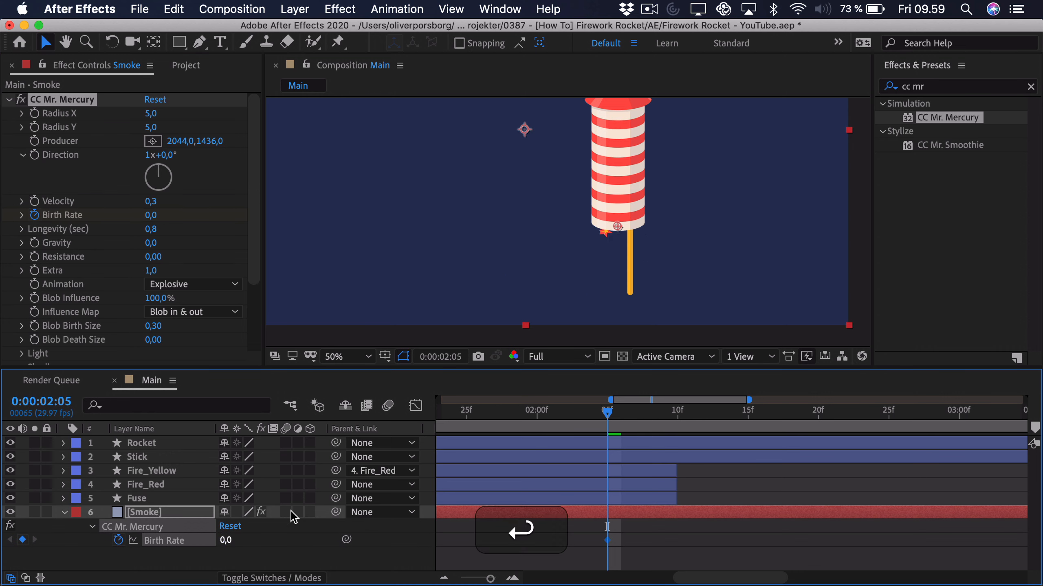
Step: Add a Birth Rate keyframe with a value of 3 on the Smoke layer at 0:00:02:09
left_click_drag(623, 424, 663, 429)
left_click(150, 214)
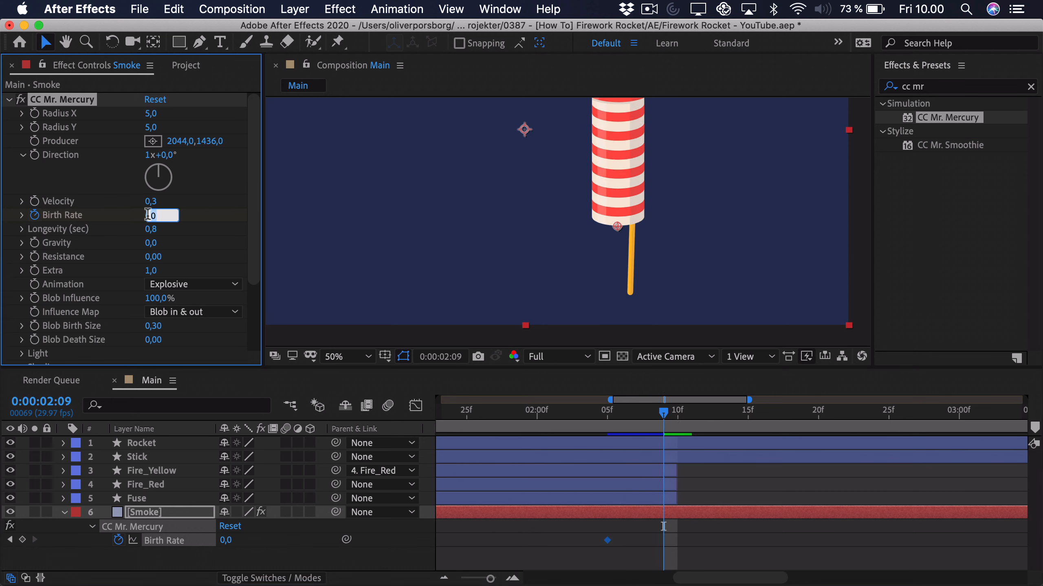
type("3")
key("Return")
Step: Add a Birth Rate keyframe with a value of 0 on the Smoke layer at 0:00:02:15
scroll(624, 263, "down", 2)
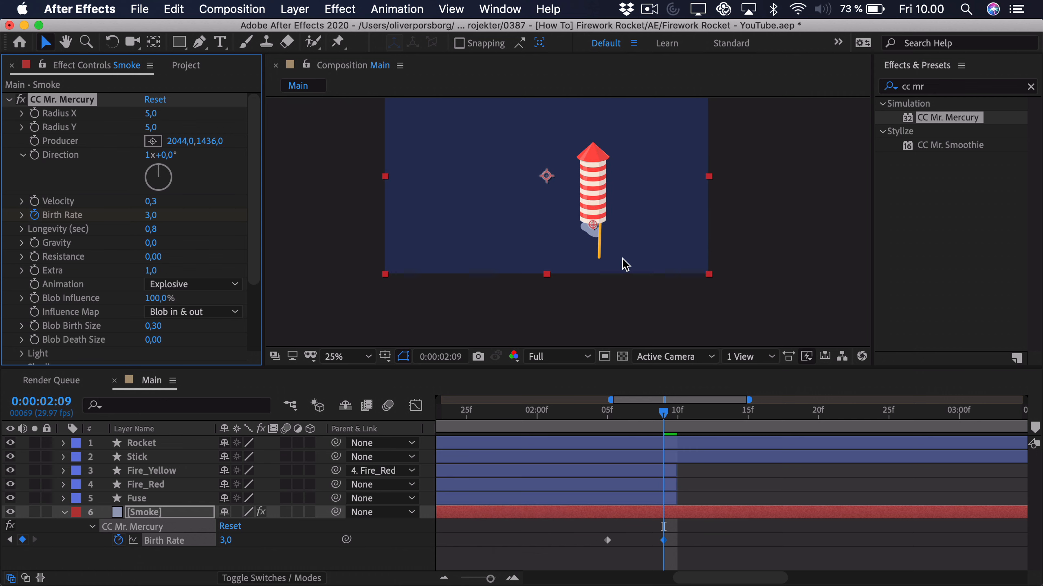
key("space")
left_click_drag(591, 246, 595, 326)
left_click_drag(663, 411, 748, 414)
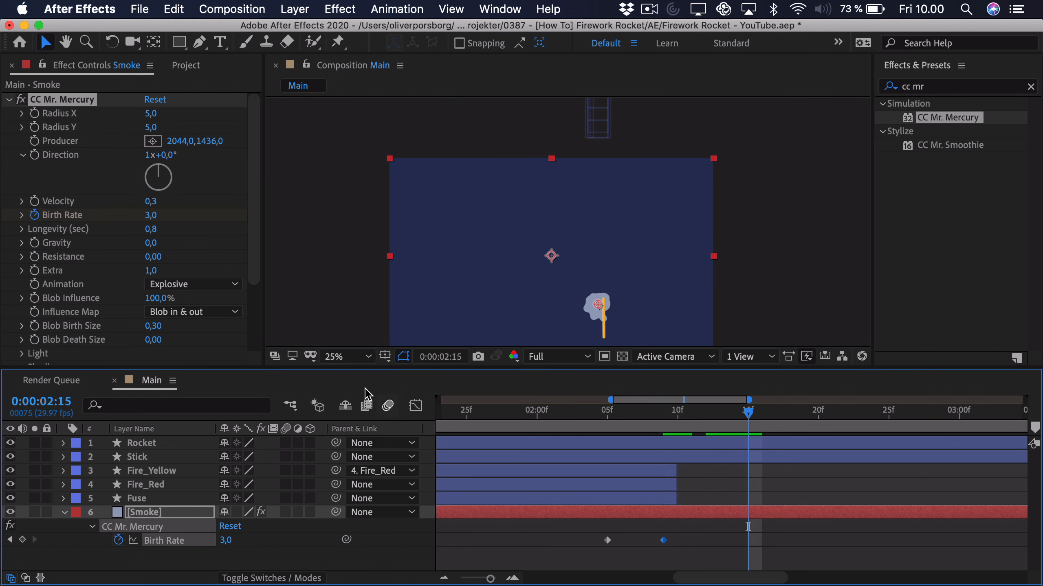
left_click(152, 215)
type("0")
key("Return")
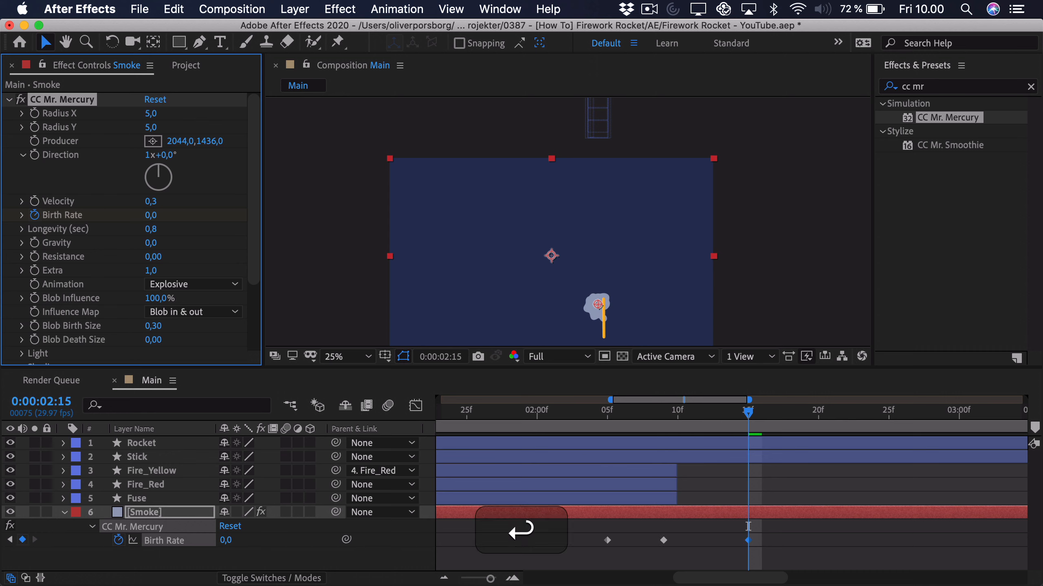
Step: Preview the smoke and move its last Birth Rate keyframe to 0:00:02:18
left_click_drag(606, 426, 747, 427)
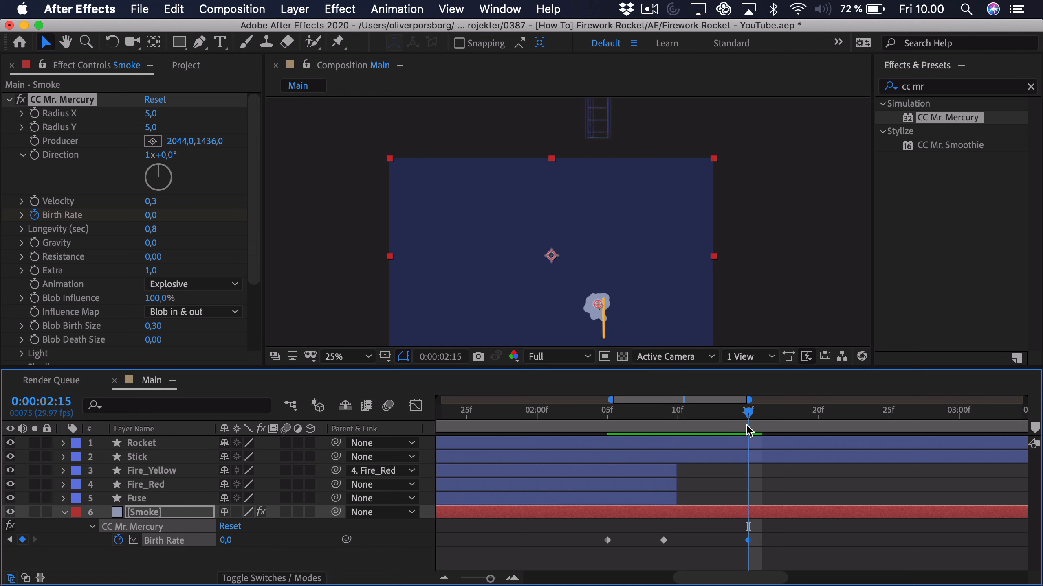
left_click_drag(748, 540, 791, 541)
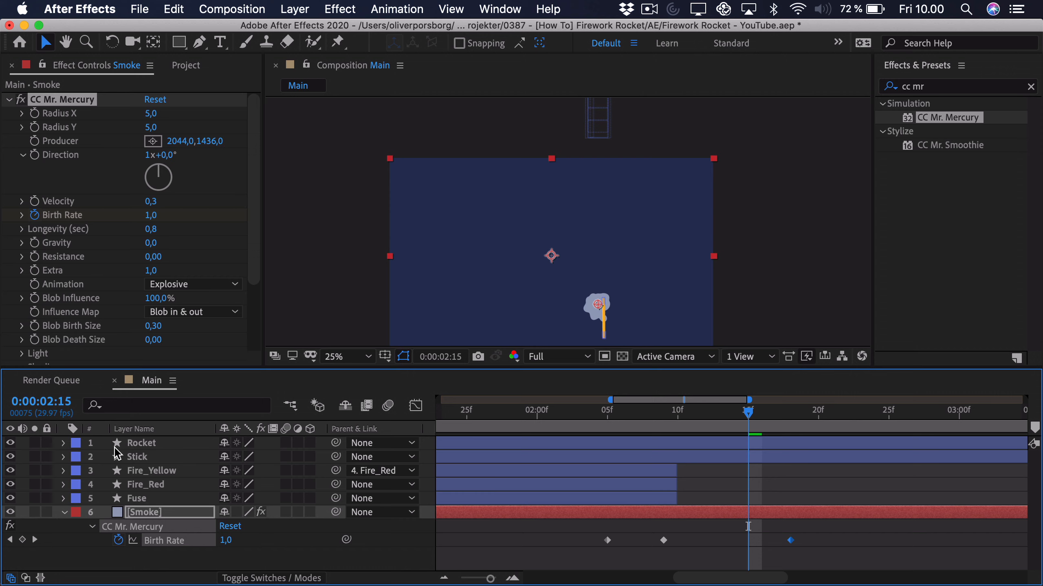
Step: Reveal the Rocket layer's keyframes and add a CC Mr. Mercury Producer keyframe on the Smoke layer at 0:00:02:08
left_click(135, 445)
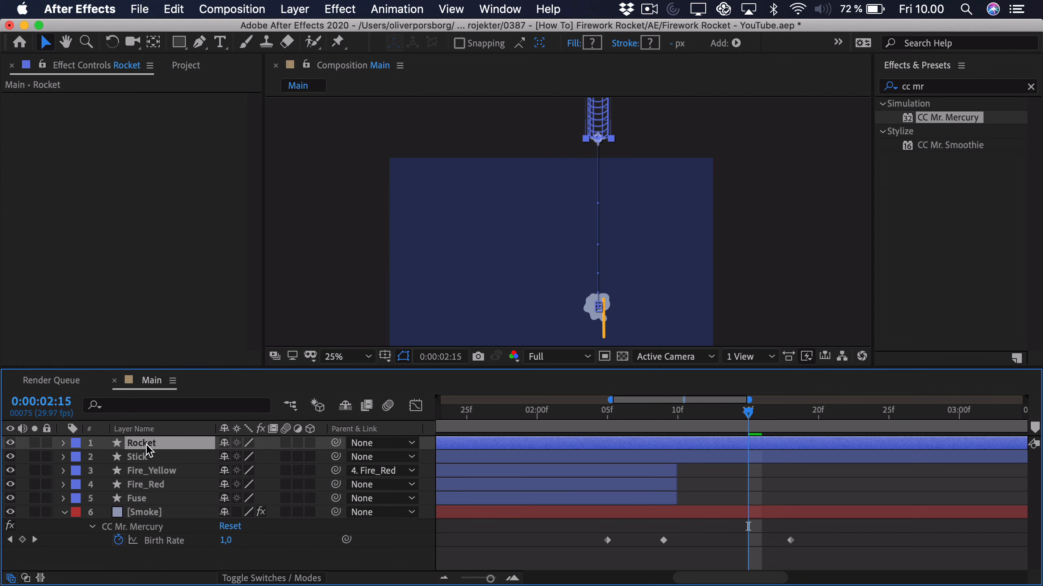
key("u")
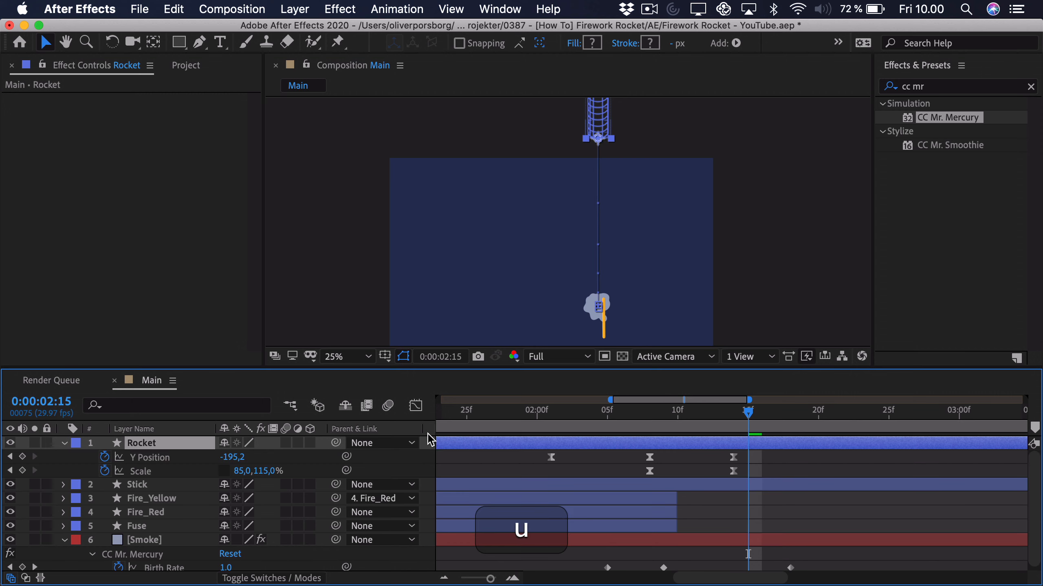
left_click(650, 426)
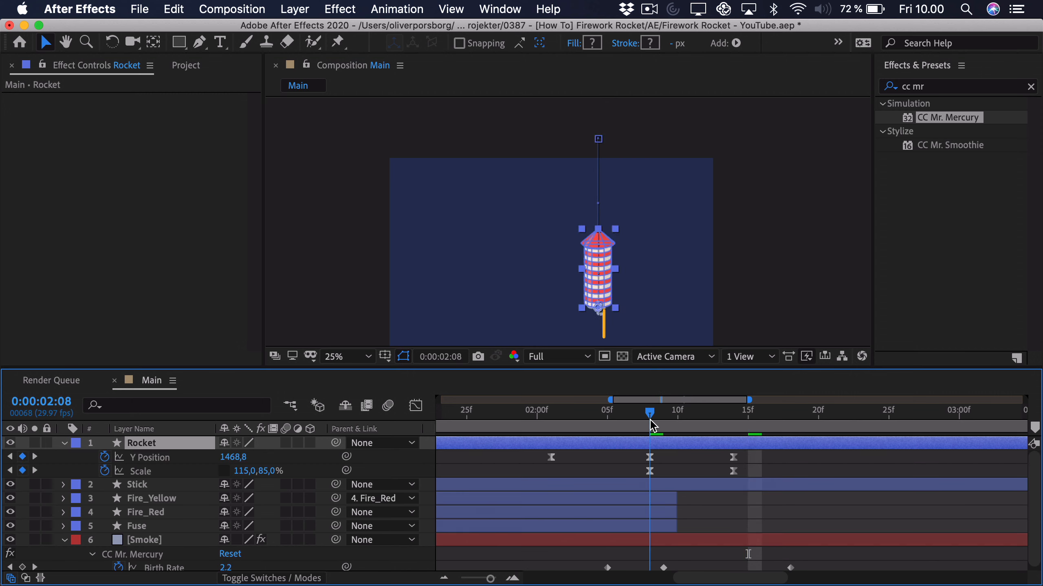
mouse_move(647, 417)
left_mouse_down()
mouse_move(731, 424)
mouse_move(649, 427)
left_mouse_up()
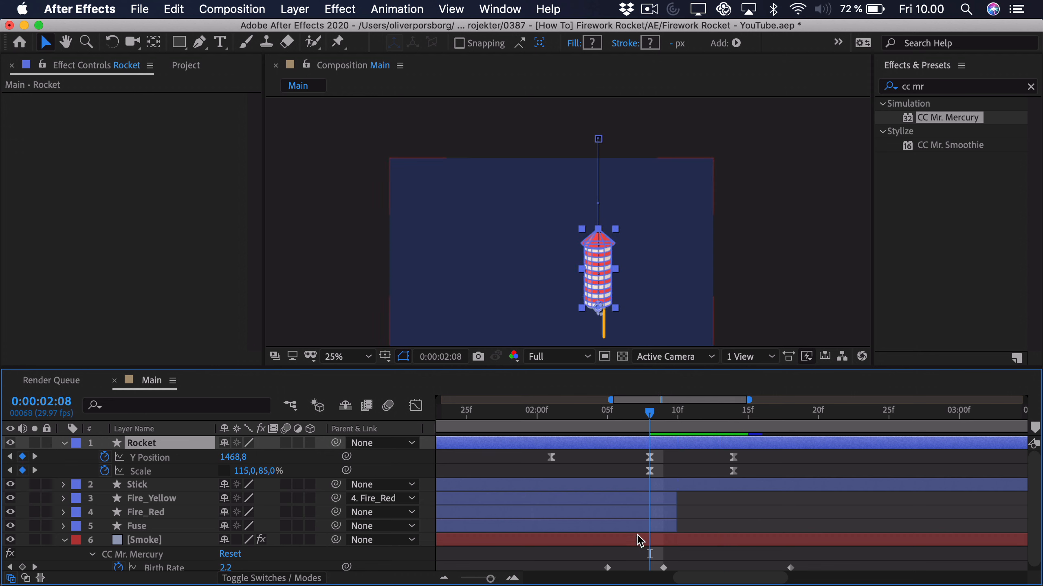
left_click(640, 542)
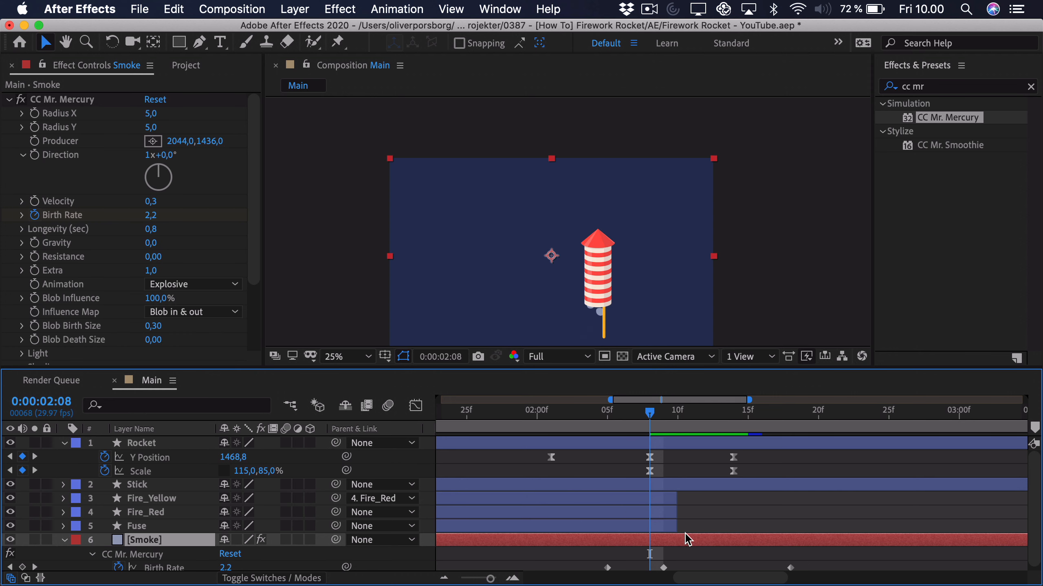
left_click(95, 100)
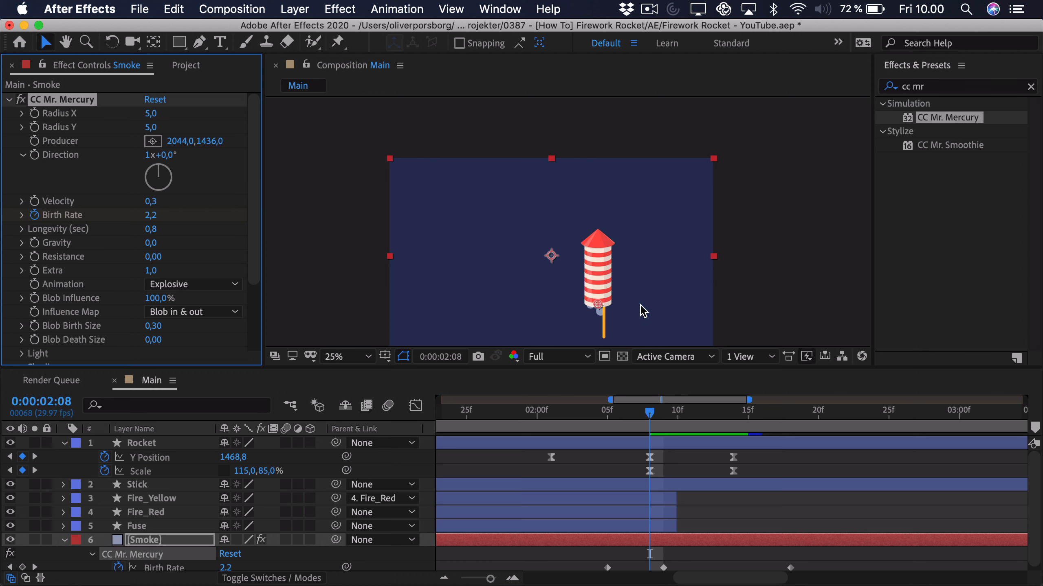
scroll(573, 239, "up", 2)
left_click_drag(620, 266, 564, 152)
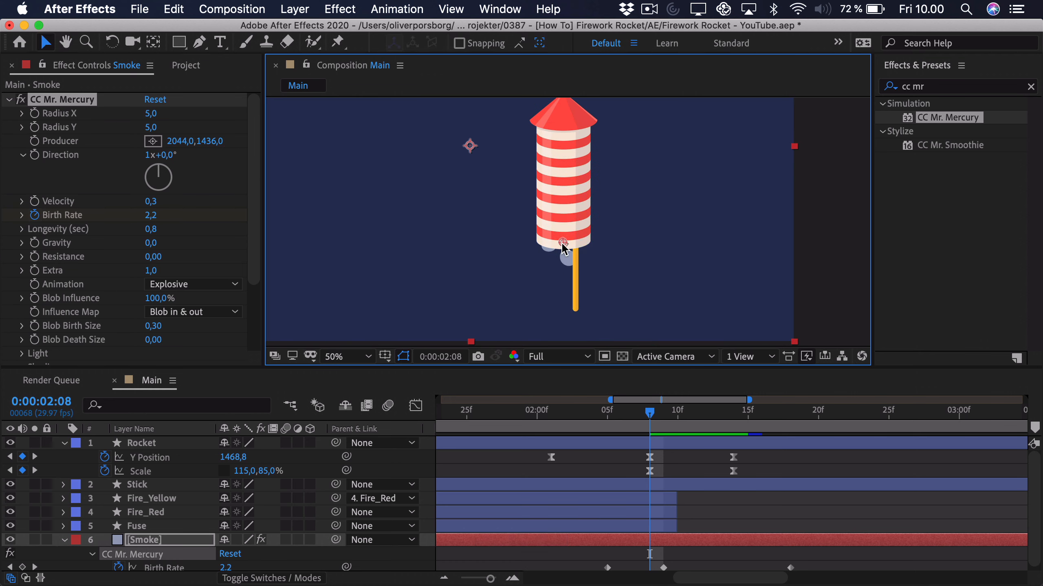
left_click(34, 141)
Step: At 0:00:02:14, move the smoke's Producer point straight up to the rocket above the frame, at 2044,0,-340,0
left_click(727, 424)
left_click(726, 425, "shift")
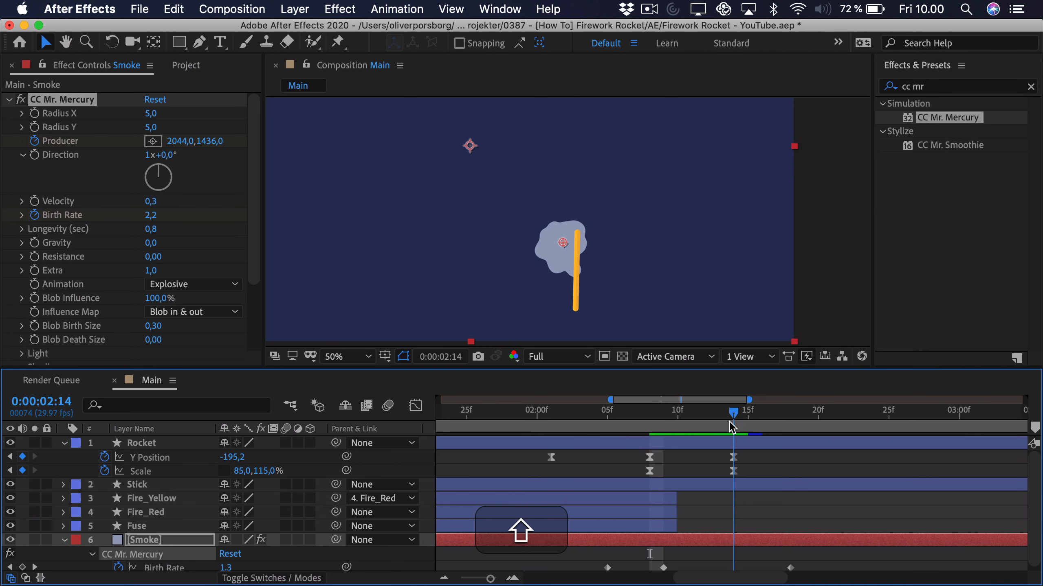
scroll(562, 241, "down", 2)
scroll(562, 241, "up", 3)
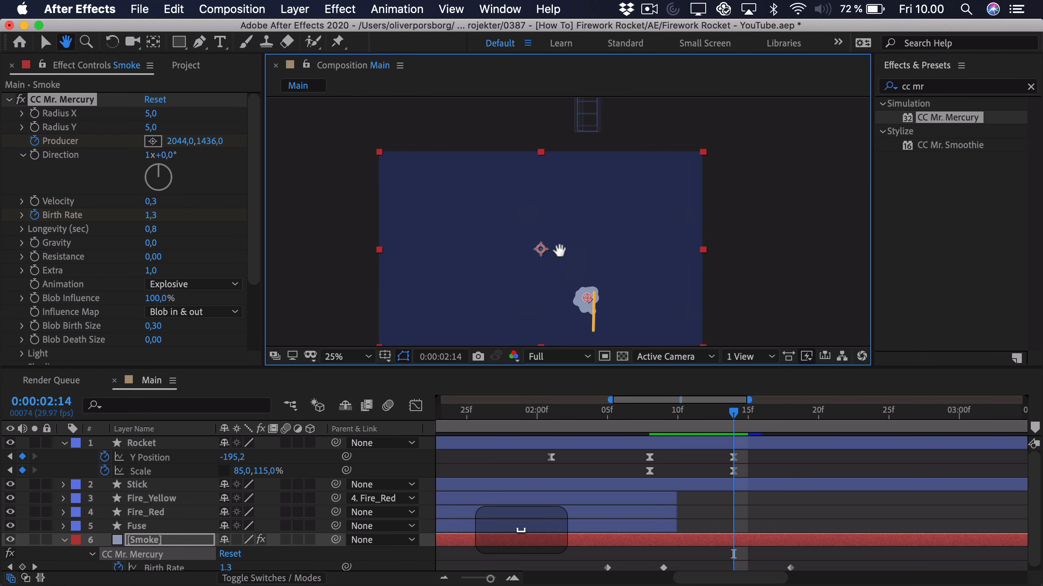
left_click_drag(575, 302, 583, 122)
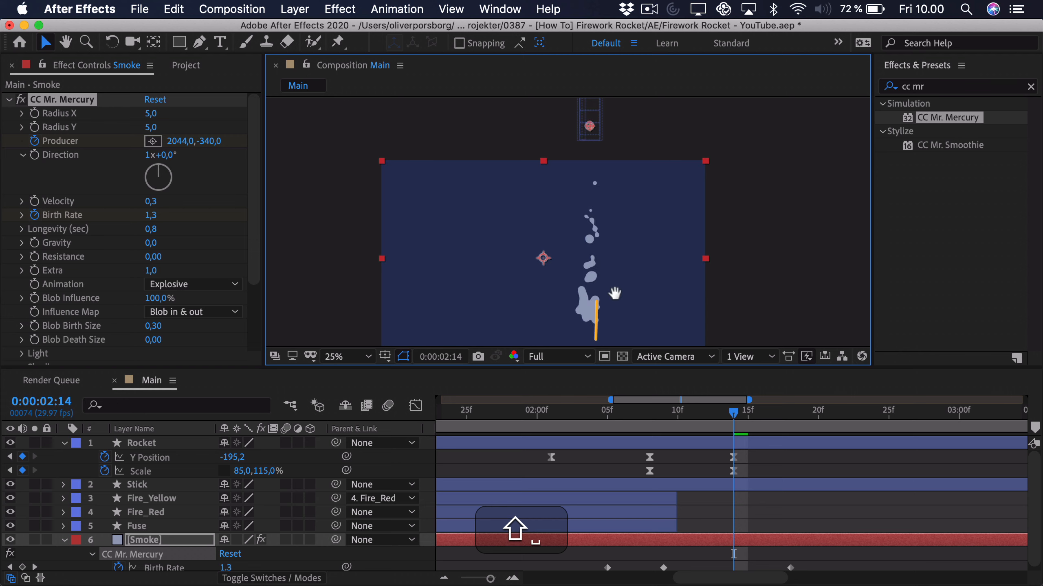
Step: Reveal the Smoke layer's keyframes and apply Easy Ease to both Producer keyframes
scroll(591, 247, "down", 3)
scroll(660, 480, "down", 1)
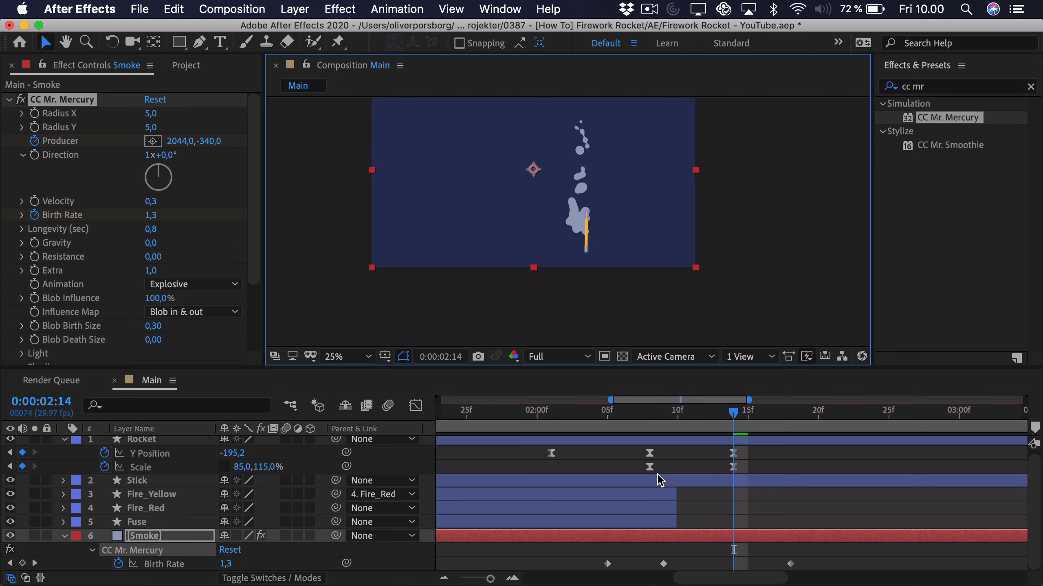
key("u")
left_click_drag(745, 539, 647, 552)
key("F9")
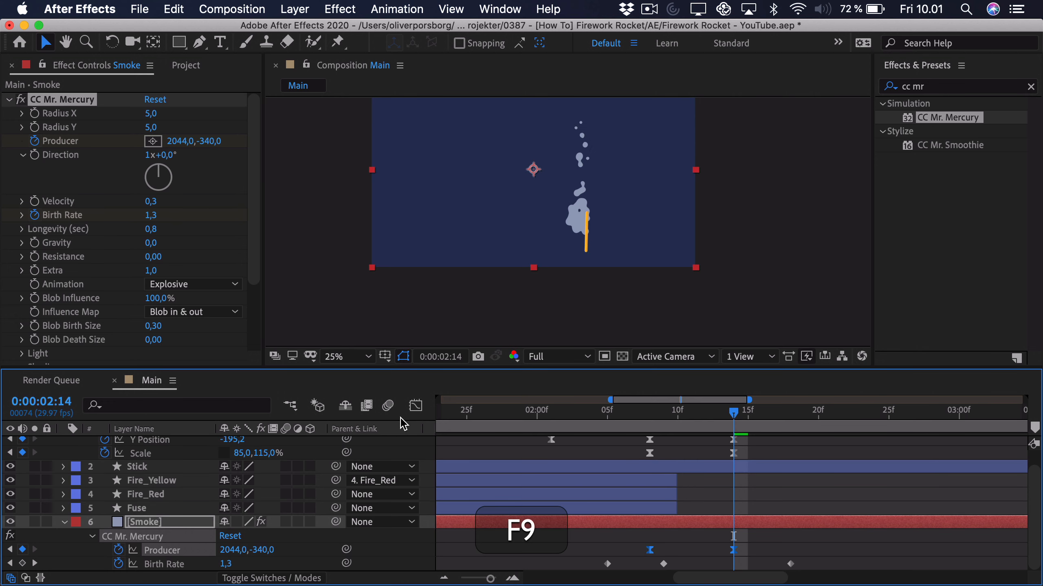
Step: Show the Producer animation in the Graph Editor as a speed graph
left_click(416, 405)
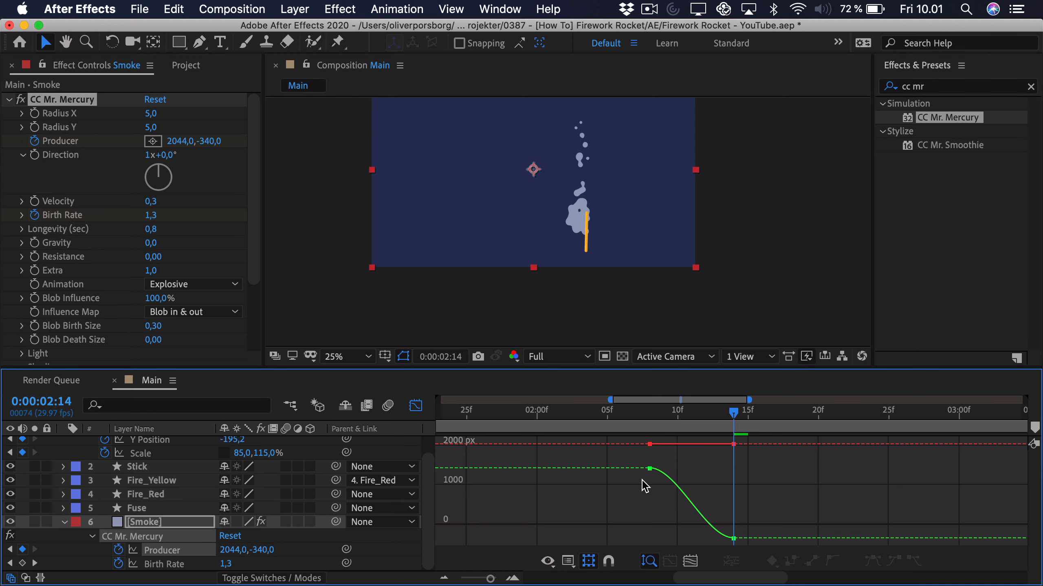
left_click_drag(653, 479, 661, 470)
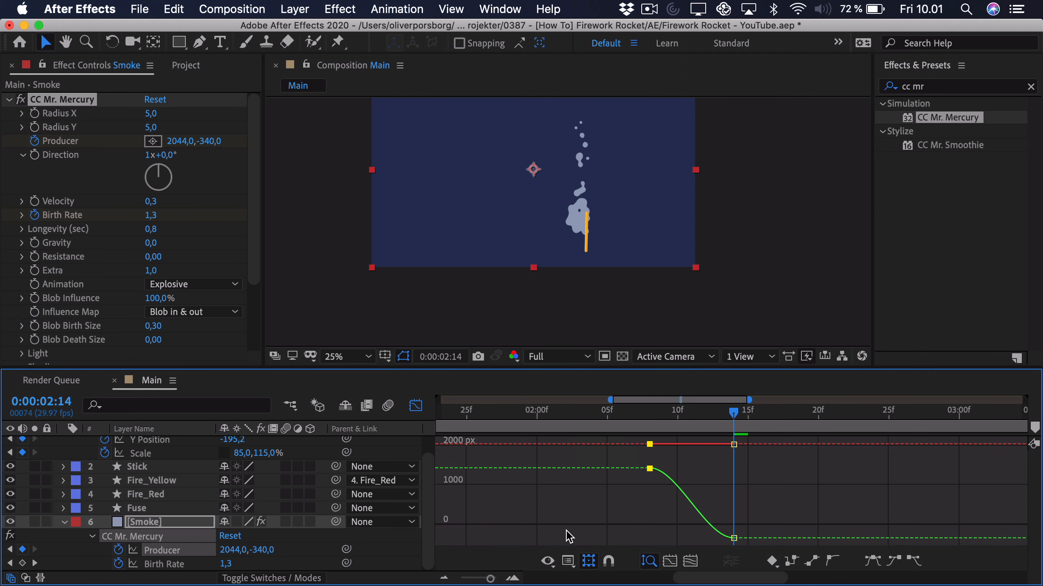
left_click(568, 557)
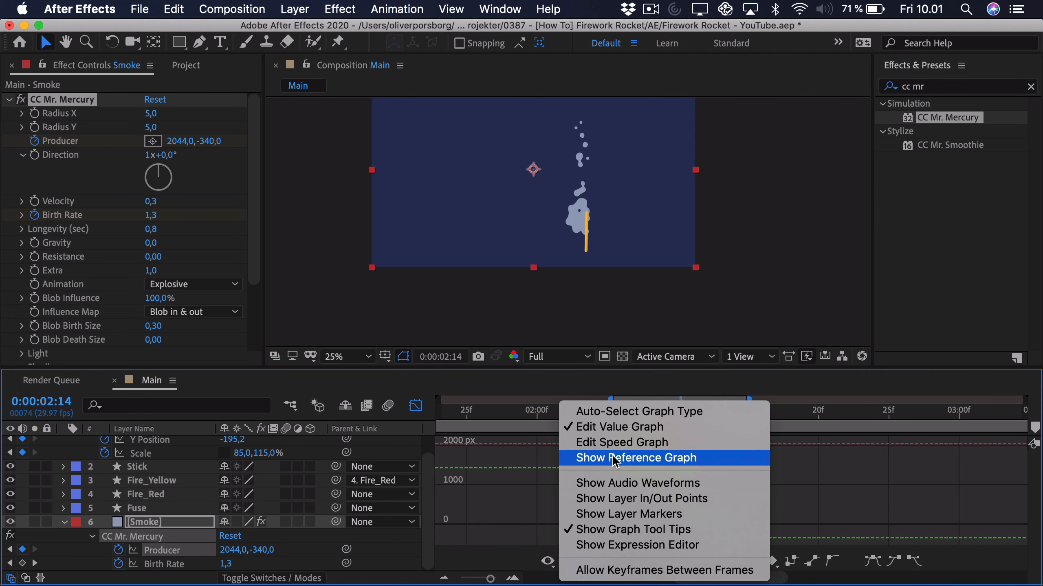
left_click(626, 440)
left_click(624, 460)
mouse_move(735, 533)
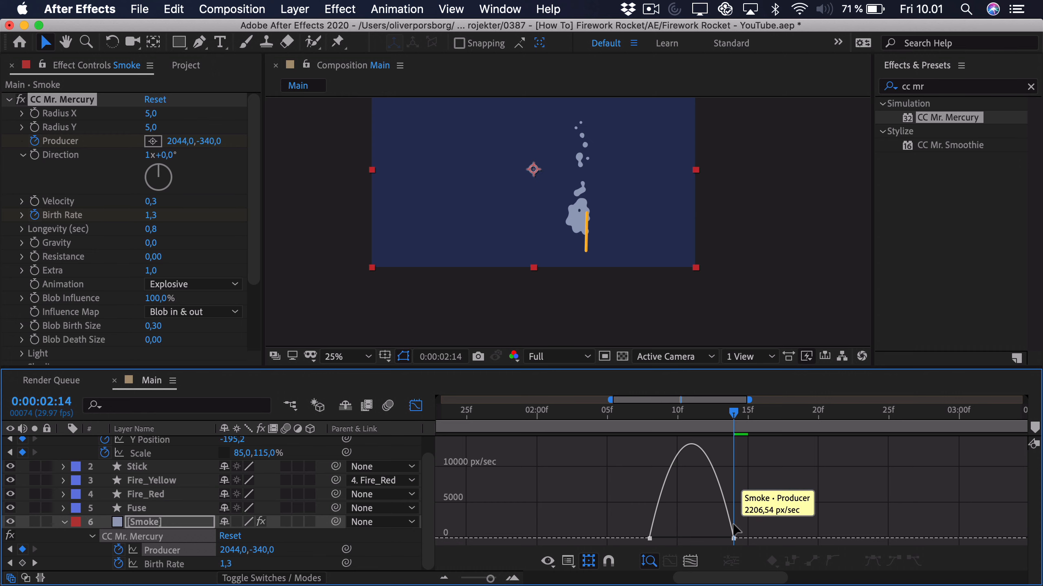
Step: Reshape the Producer speed curve with a longer ease out of the first keyframe and about 5000 px/sec at the last, and preview it
left_click_drag(735, 534, 733, 500)
left_click_drag(663, 538, 672, 538)
key("shift+slash")
key("space")
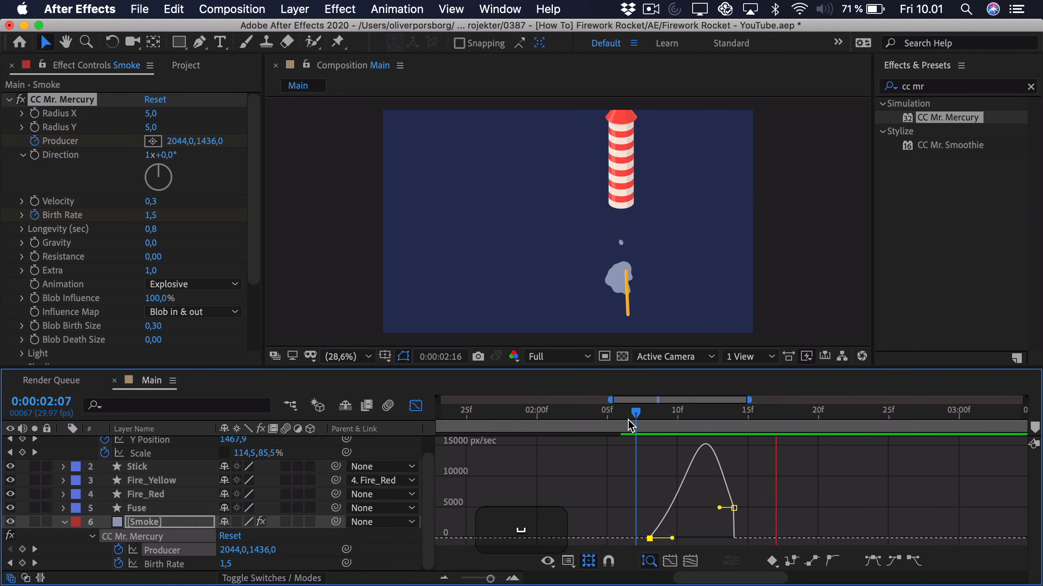
key("shift+F3")
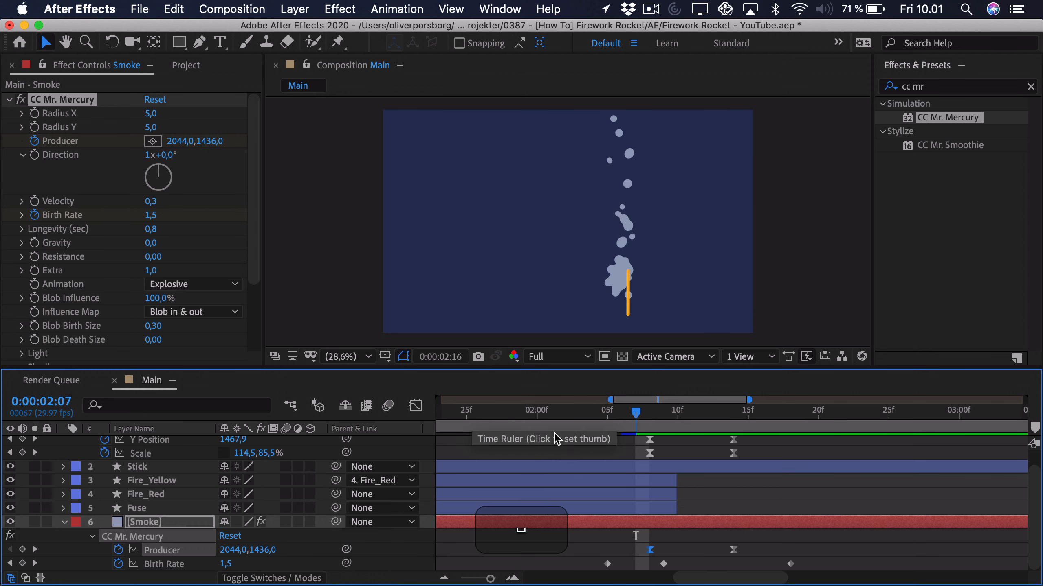
Step: Move the second Producer keyframe to 0:00:02:11 and preview the launch
left_click(646, 411)
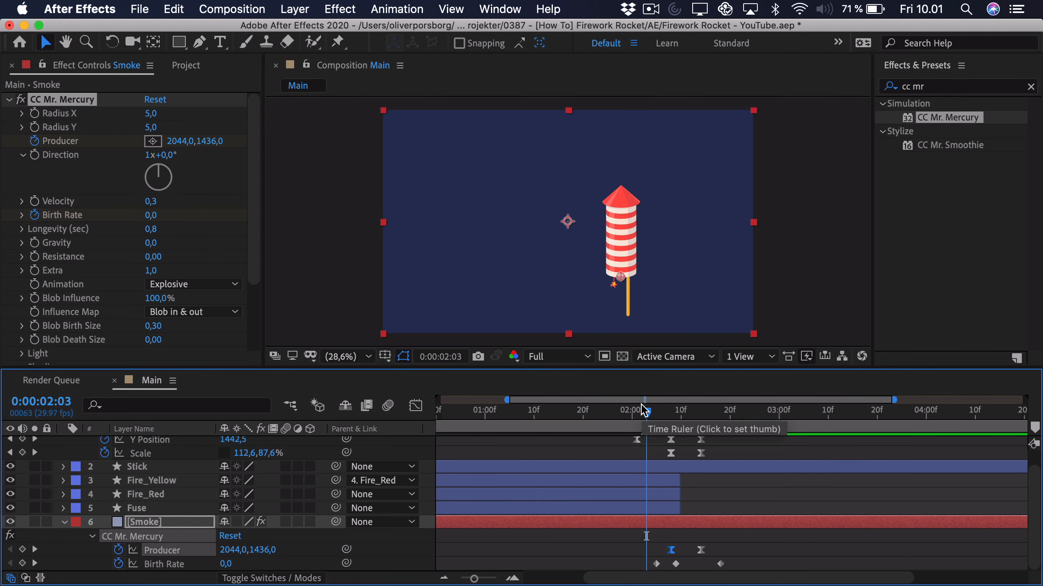
left_click_drag(646, 411, 696, 411)
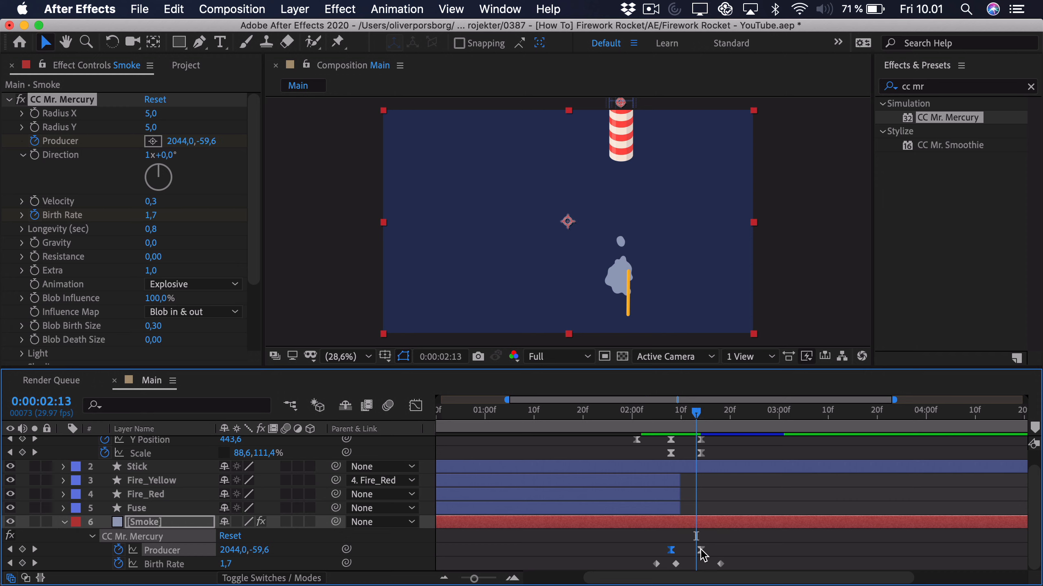
left_click_drag(701, 550, 685, 549)
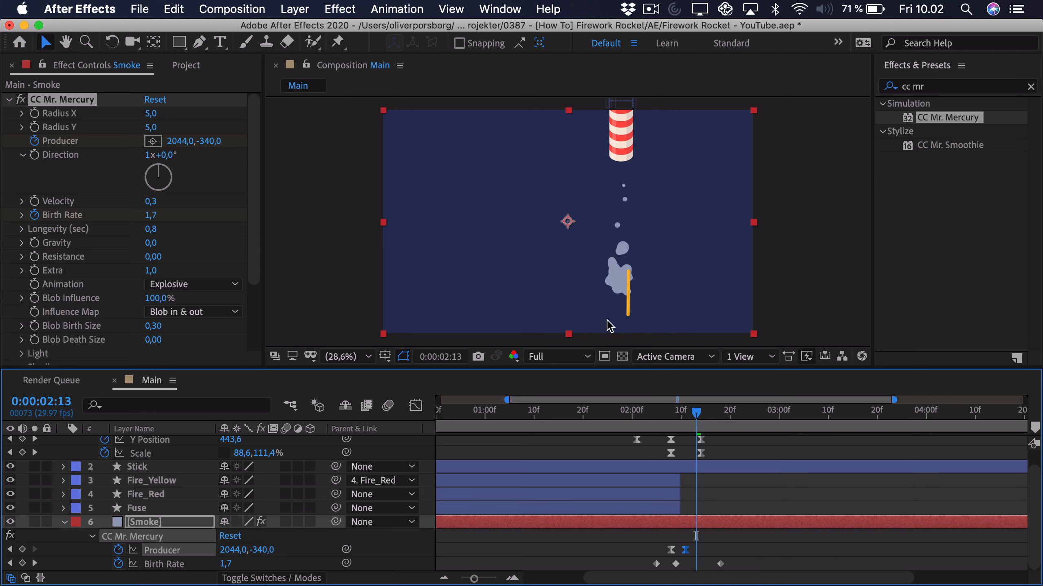
left_click(642, 411)
key("space")
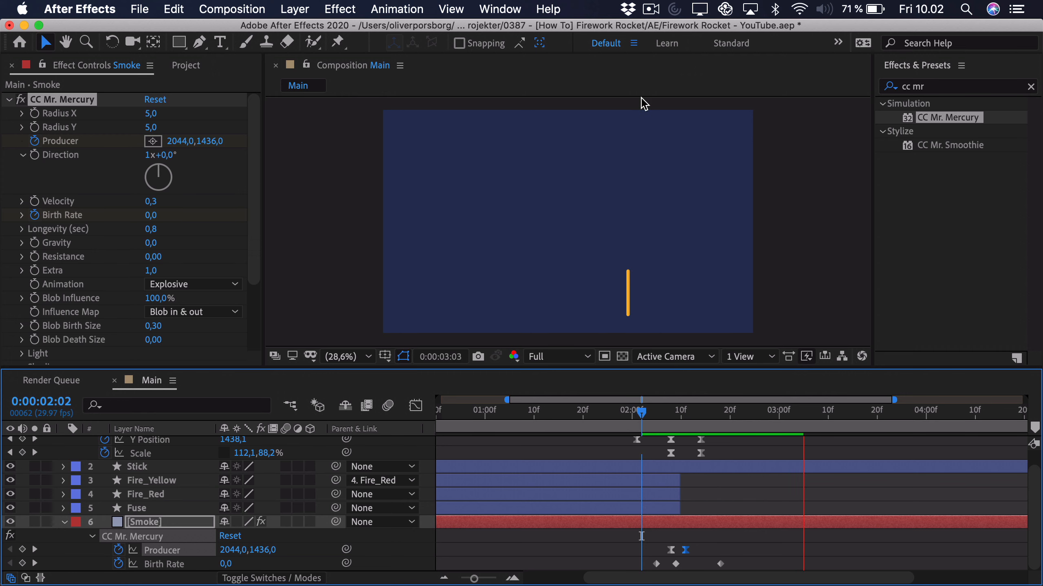
key("space")
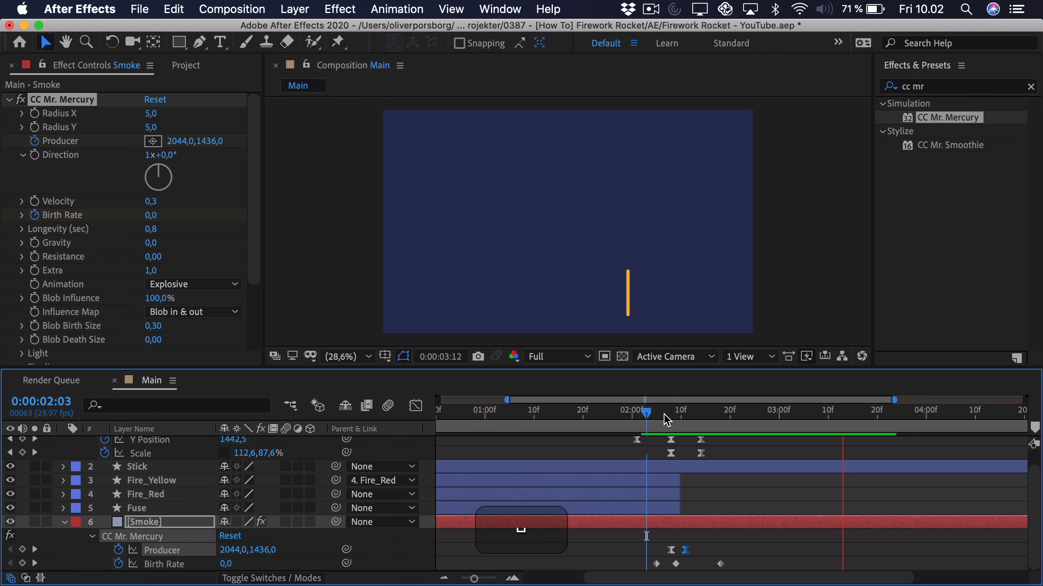
Step: Set the Birth Rate keyframe at 0:00:02:09 to 3,5 and preview the smoke
left_click_drag(667, 419, 675, 419)
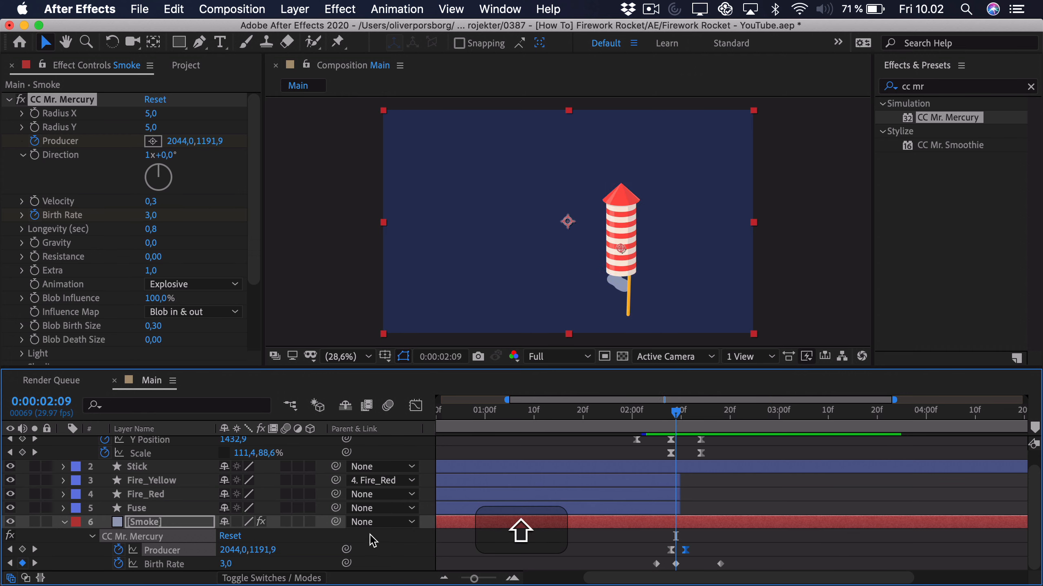
left_click(226, 564)
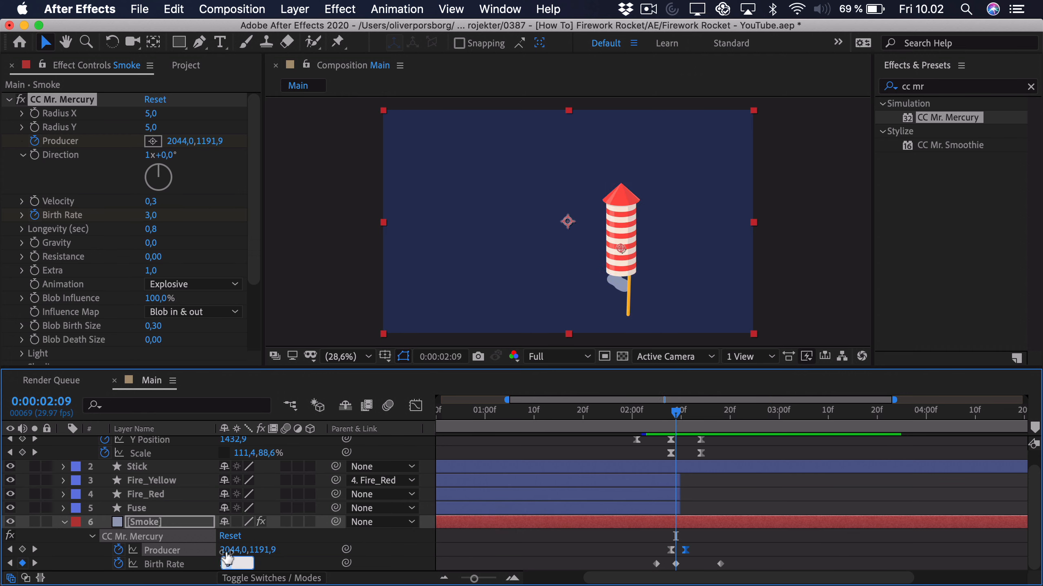
type("3,5")
key("Return")
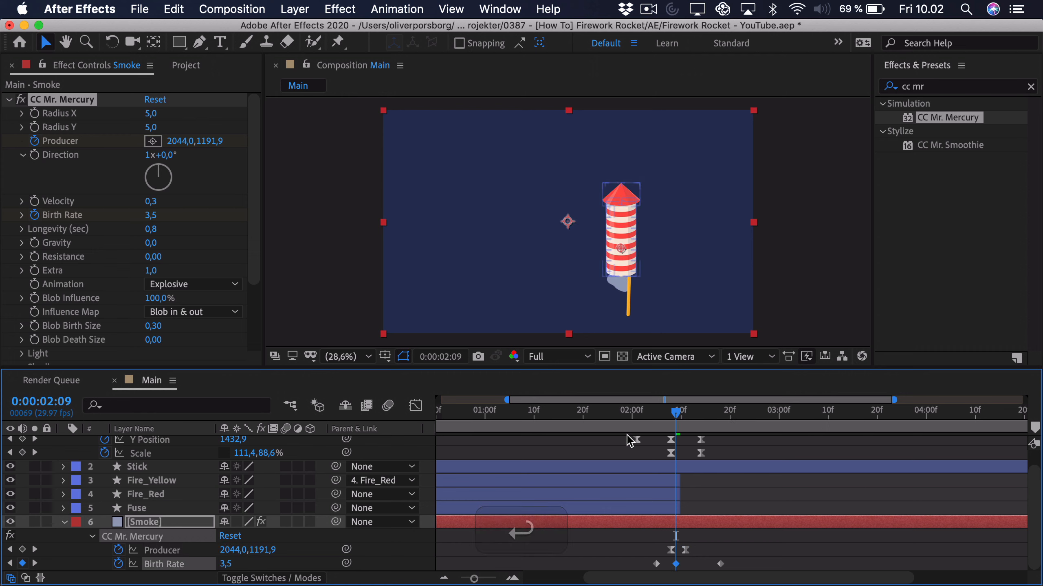
left_click(641, 416)
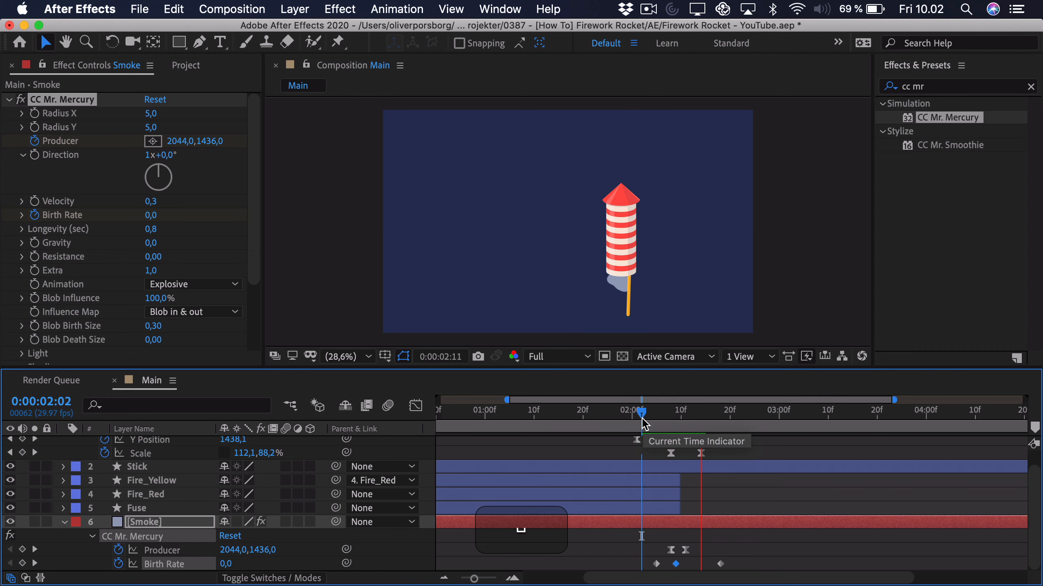
key("space")
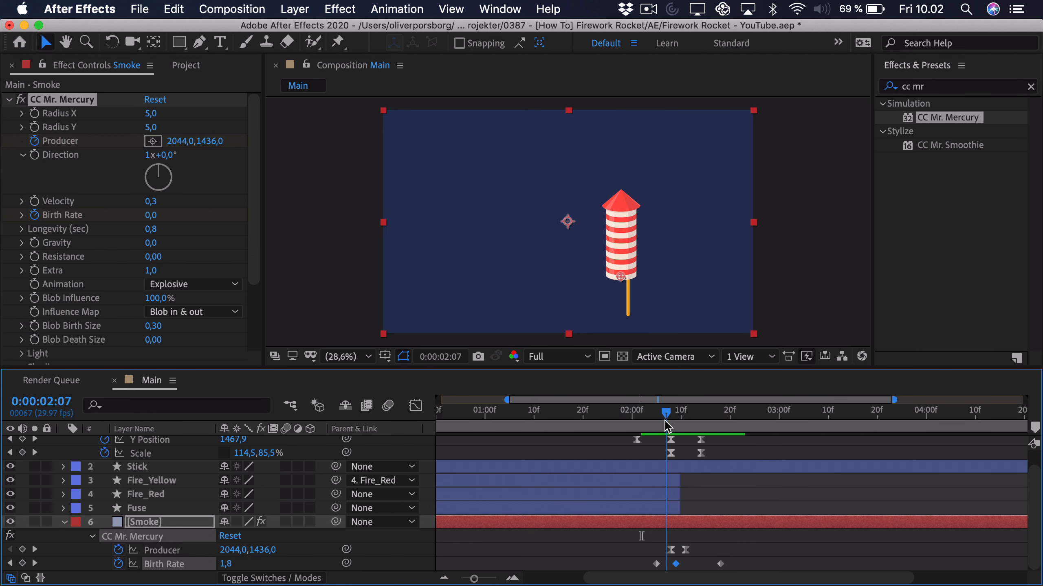
Step: Move the first two Birth Rate keyframes three frames earlier, to 0:00:02:02 and 0:00:02:06, and preview the animation from the start
scroll(600, 249, "up", 3)
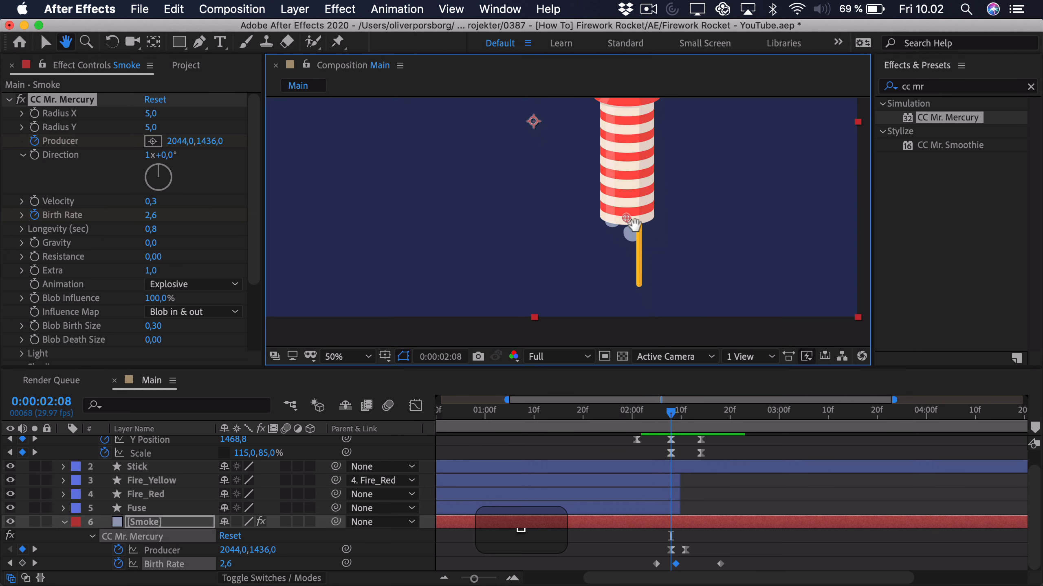
left_click(683, 563)
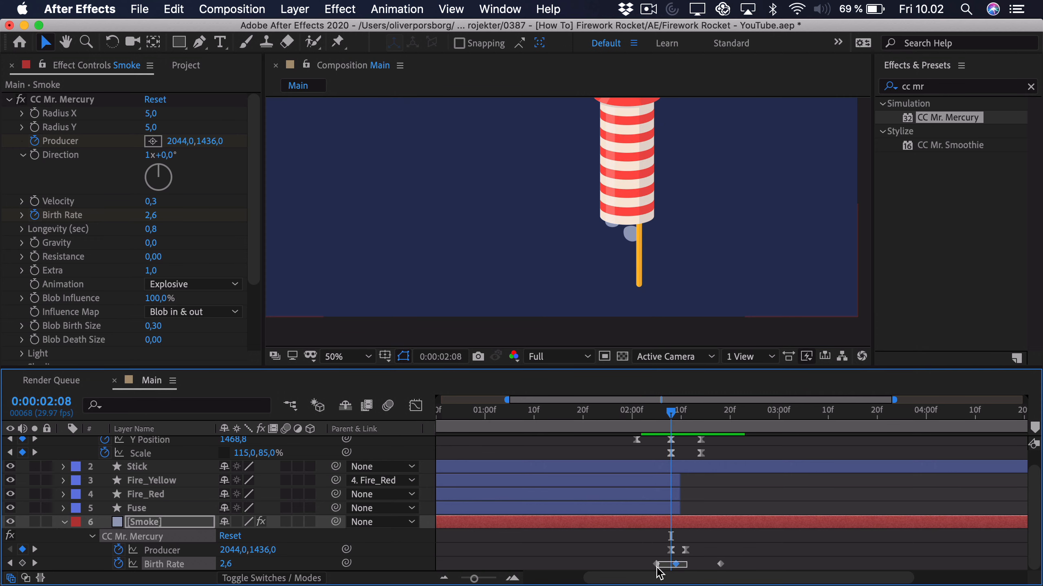
left_click_drag(685, 568, 663, 565)
left_click_drag(621, 423, 681, 418)
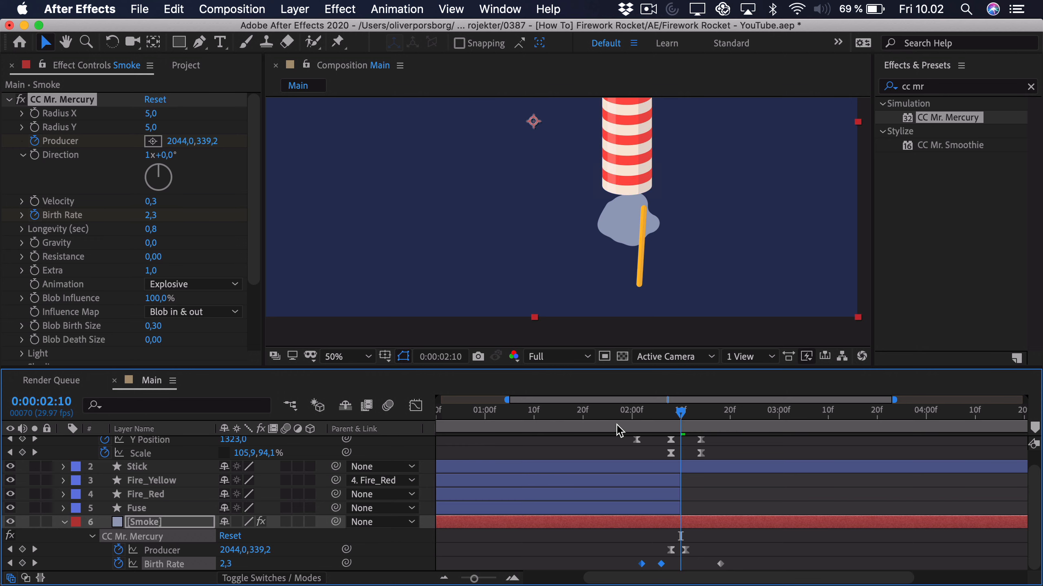
left_click(617, 414)
key("space")
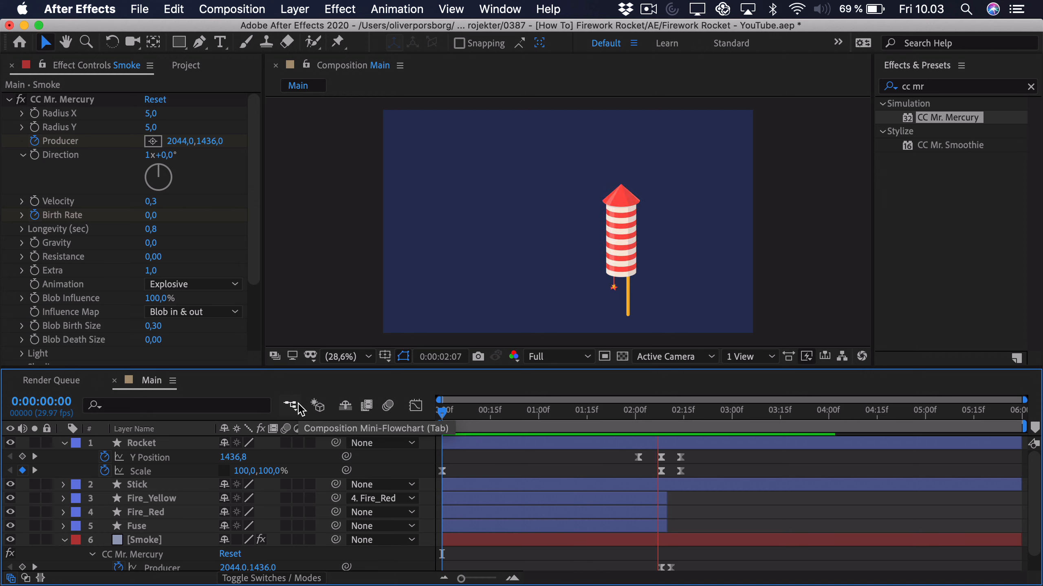
key("space")
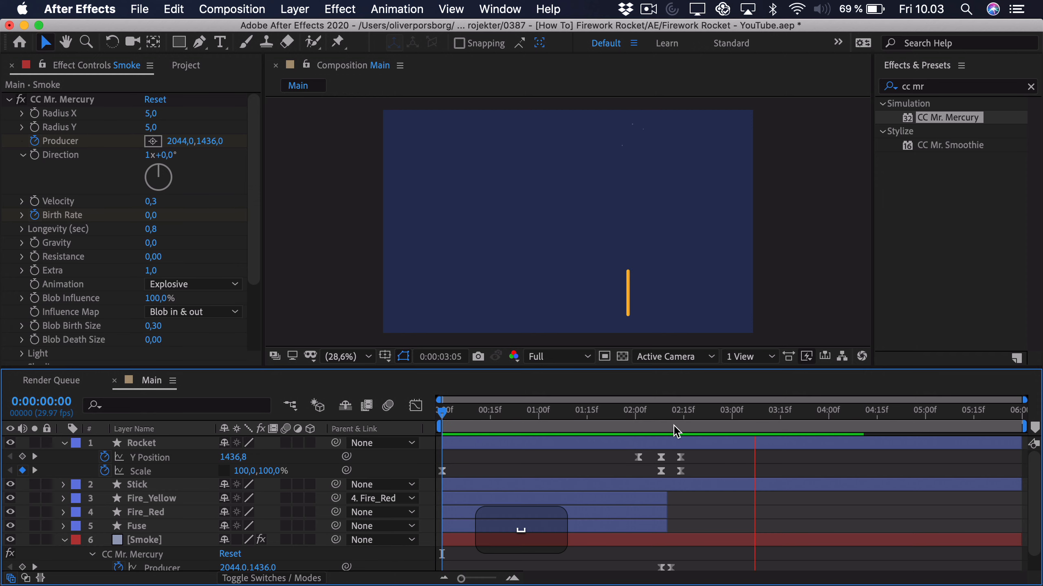
Step: Go to 0:00:02:16 and collapse the properties of the Rocket and Smoke layers
left_click_drag(657, 413, 686, 423)
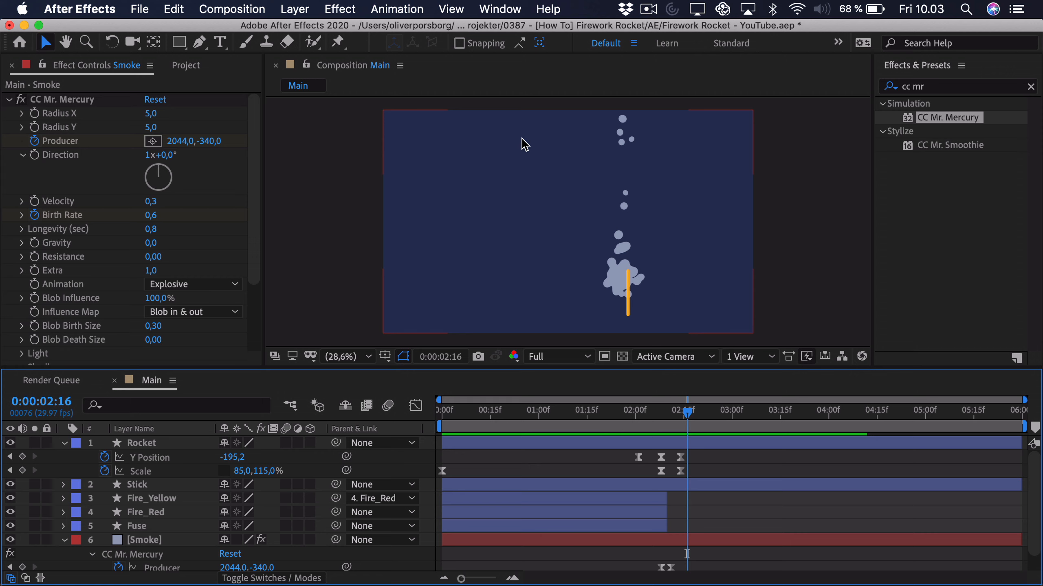
left_click(63, 443)
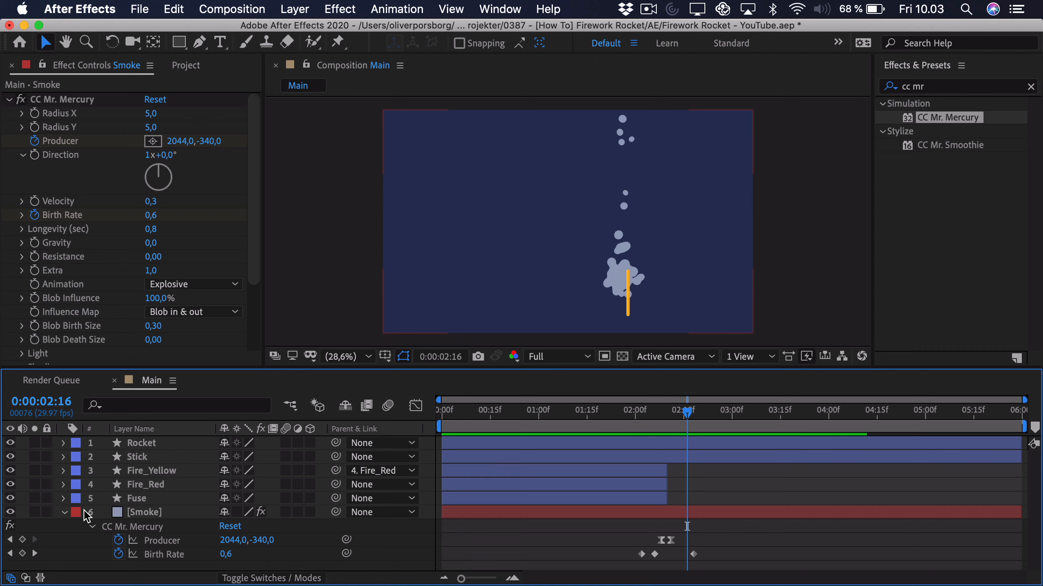
left_click(64, 512)
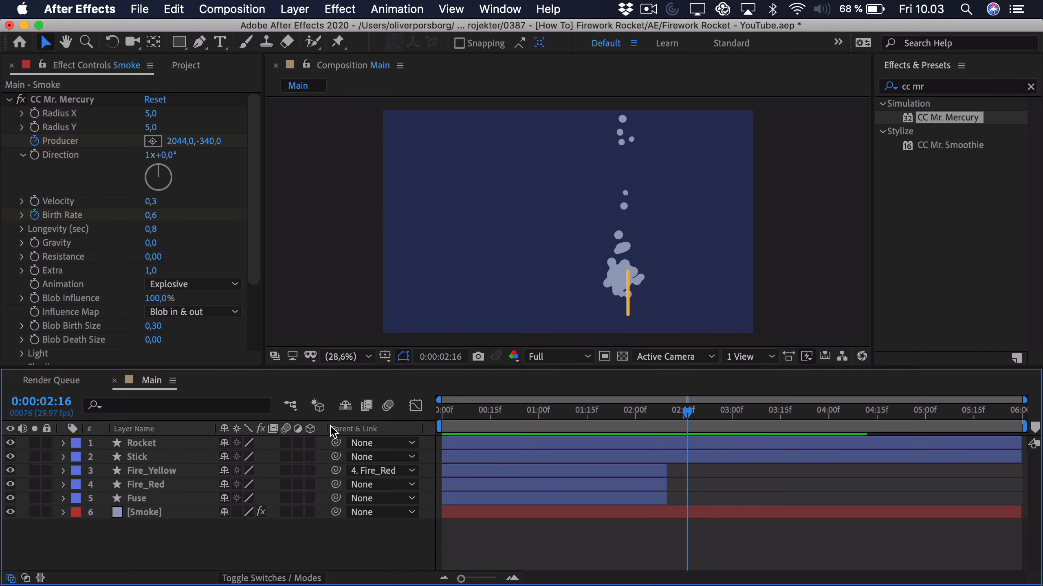
Step: Draw a straight vertical line with the Pen tool from just above the frame's upper edge down into the sky, left of the smoke trail
left_click(200, 43)
left_click(491, 106)
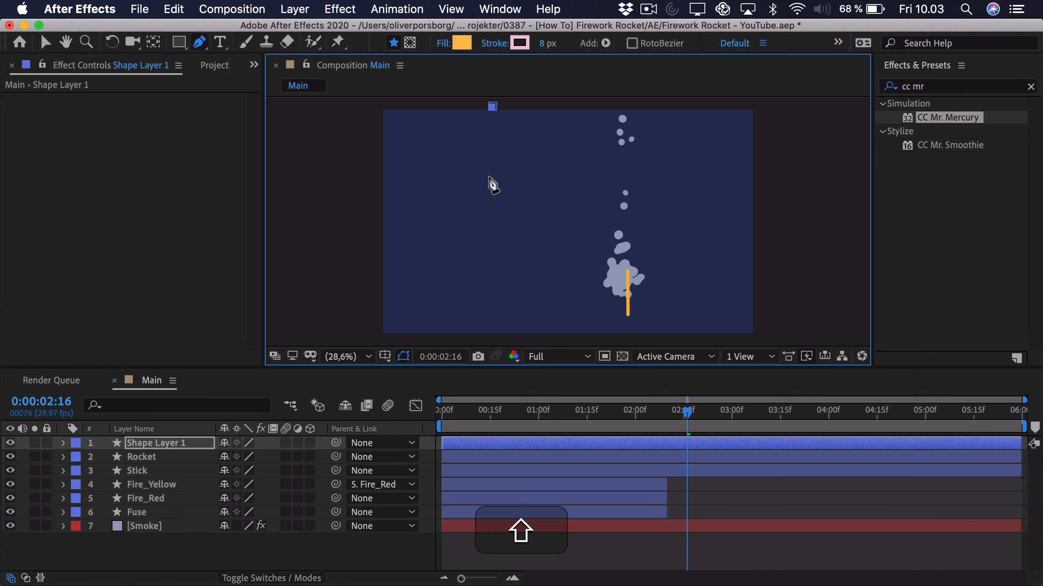
left_click(492, 195, "shift")
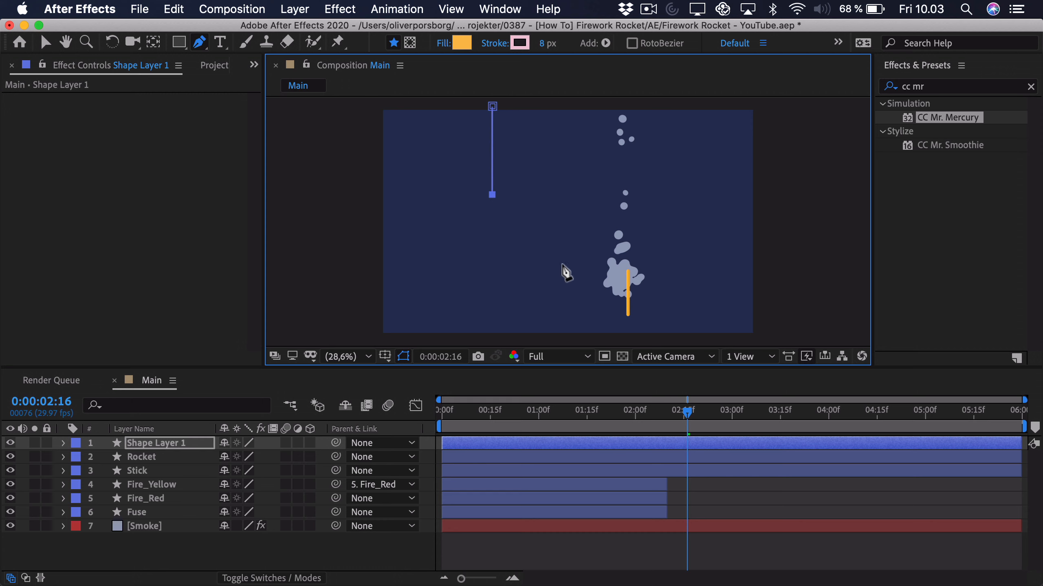
Step: Go to 0:00:01:01 and set the line's stroke colour to EE5C4F, sampled from the rocket's red nose cone
left_click_drag(538, 418, 542, 418)
scroll(633, 244, "up", 3)
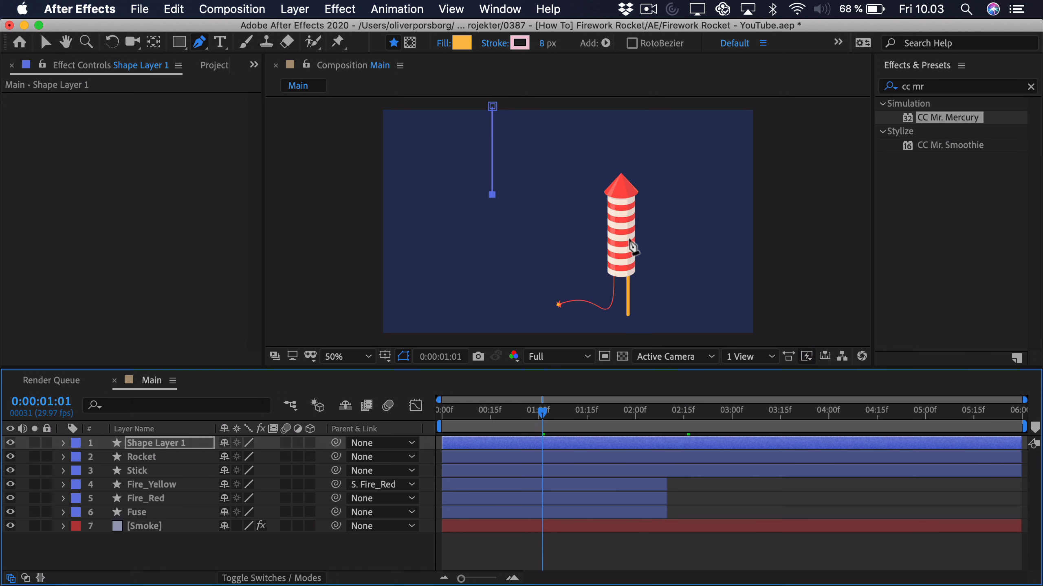
key("space")
left_click_drag(697, 209, 628, 256)
left_click_drag(458, 139, 605, 244)
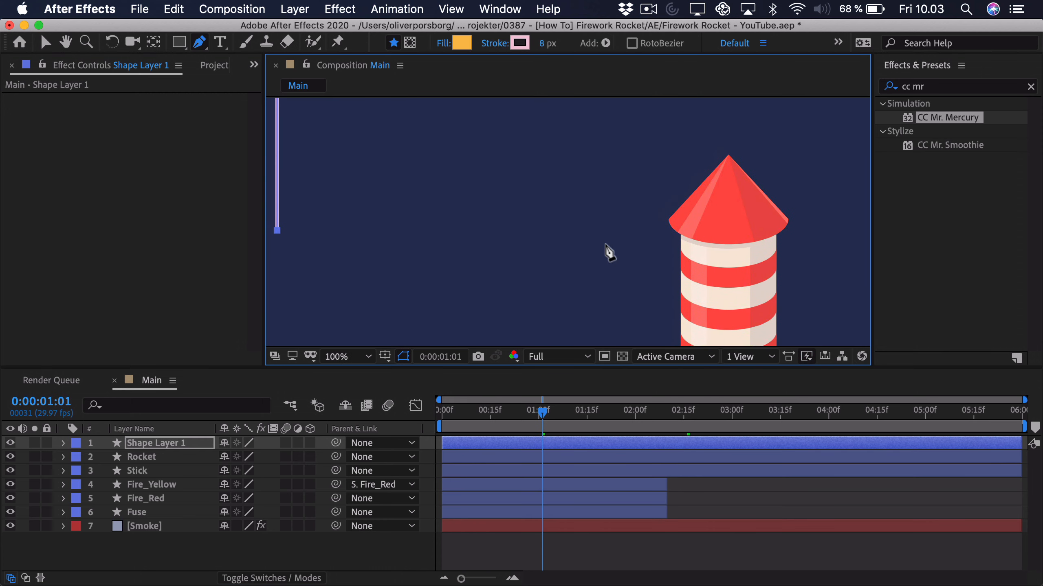
left_click(520, 46)
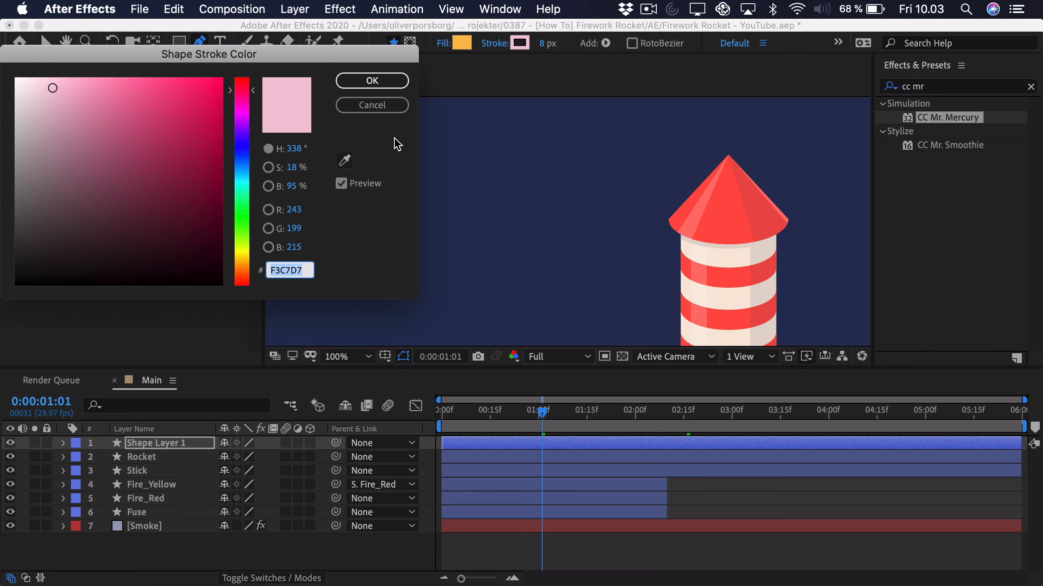
left_click(348, 163)
left_click(736, 205)
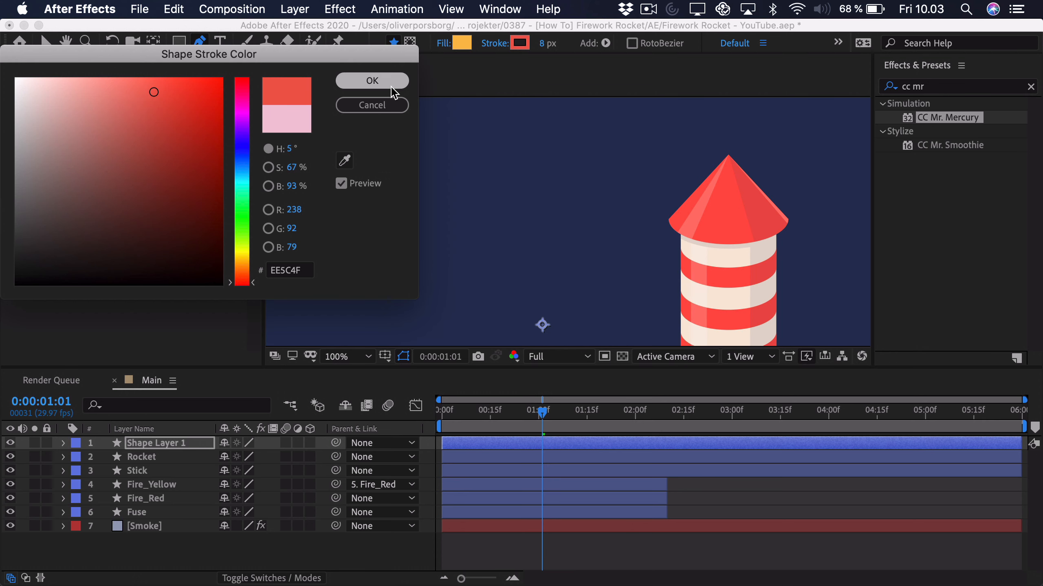
left_click(372, 81)
Step: Thicken the line's stroke to 31 px, fit the composition in view to judge it, and increase the stroke to 43 px
left_click_drag(401, 144, 591, 174)
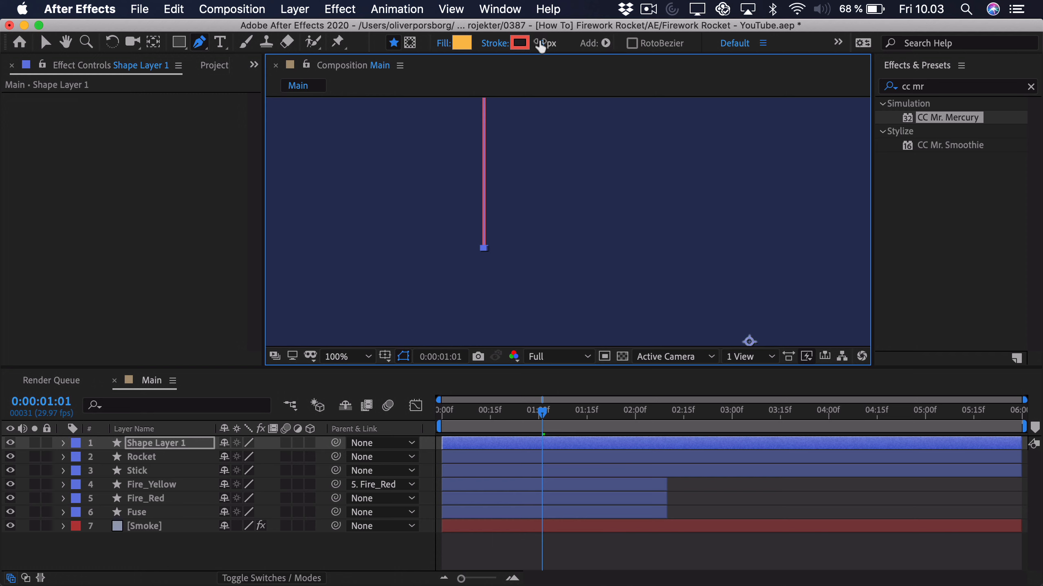
left_click_drag(540, 43, 559, 43)
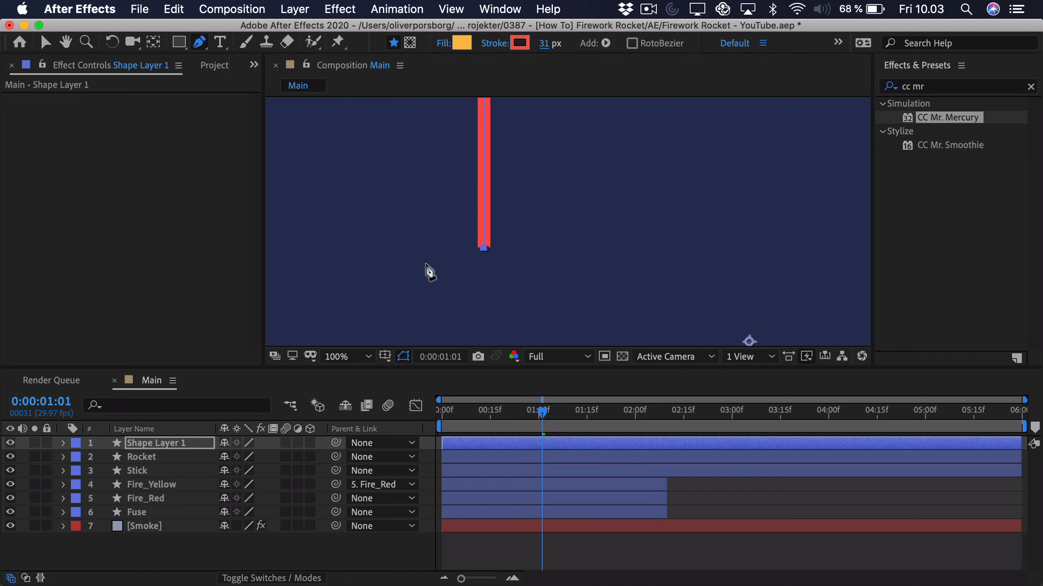
left_click(348, 365)
left_click(362, 84)
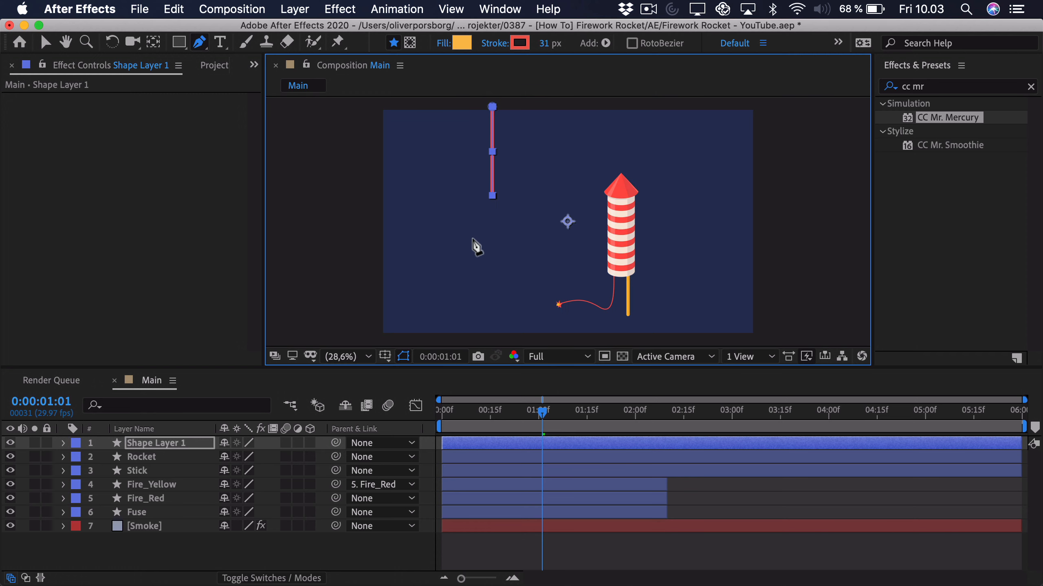
left_click(700, 491)
key("v")
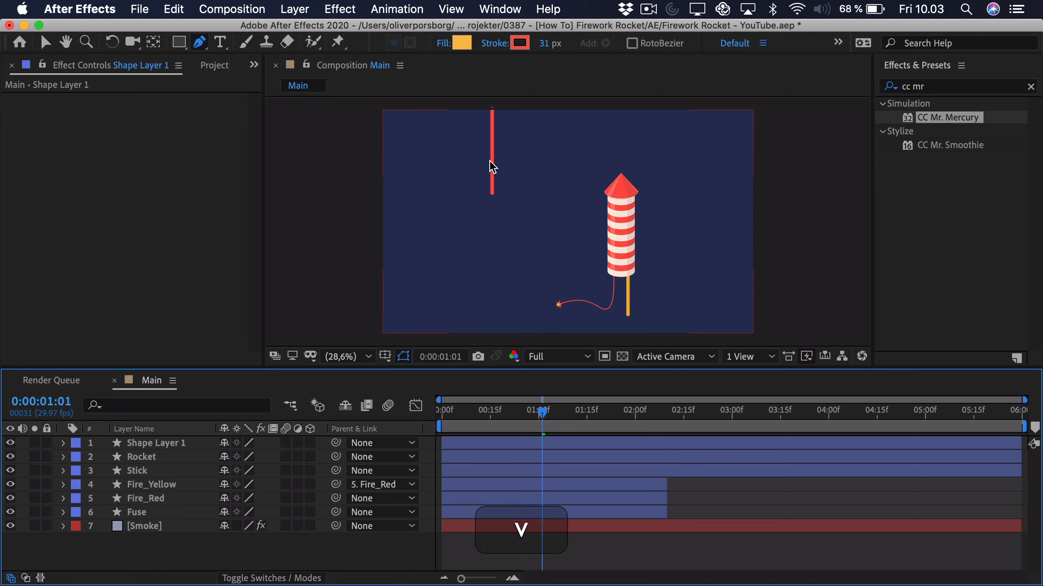
left_click(170, 443)
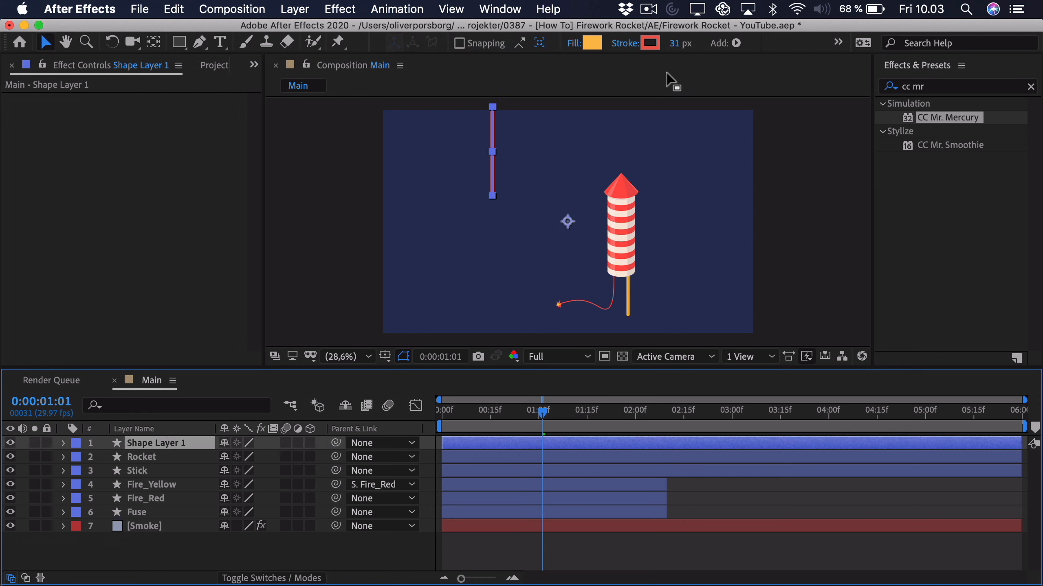
left_click_drag(673, 43, 680, 42)
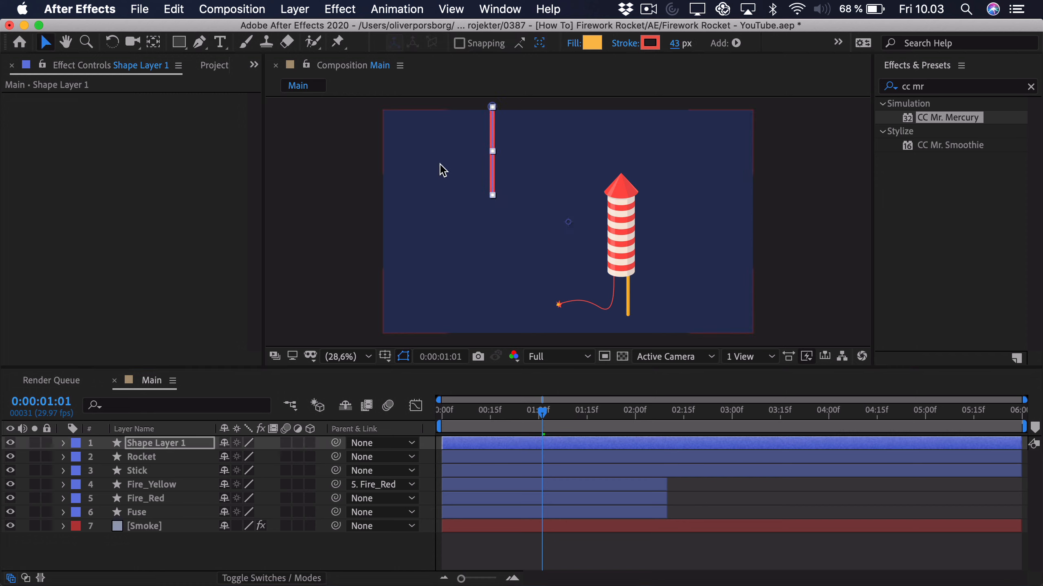
left_click(729, 501)
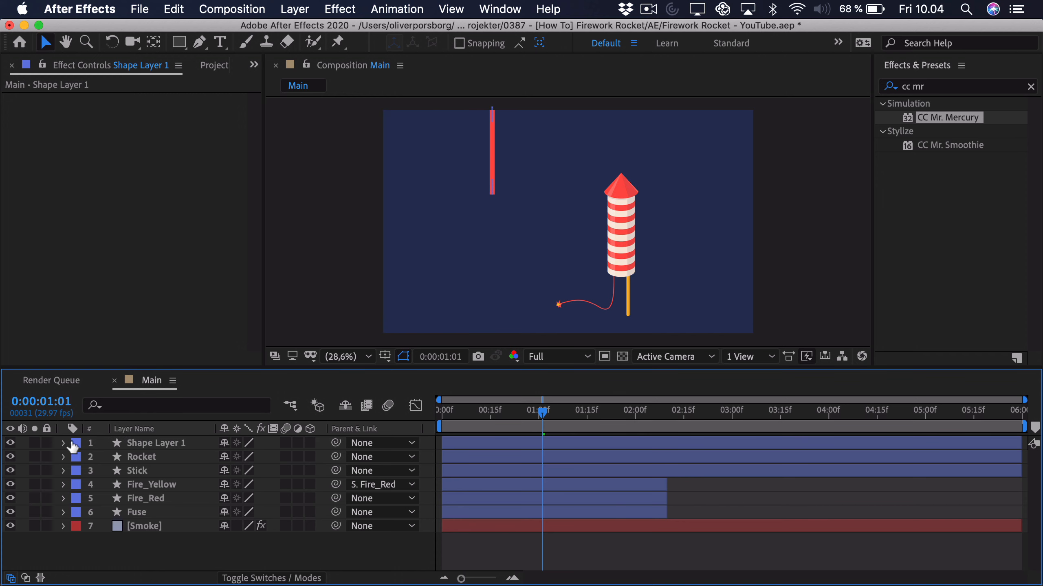
Step: Rename the line's shape layer as Distant_Rocket and trim its in point to 0:00:02:16
left_click(73, 445)
key("Return")
type("Dis")
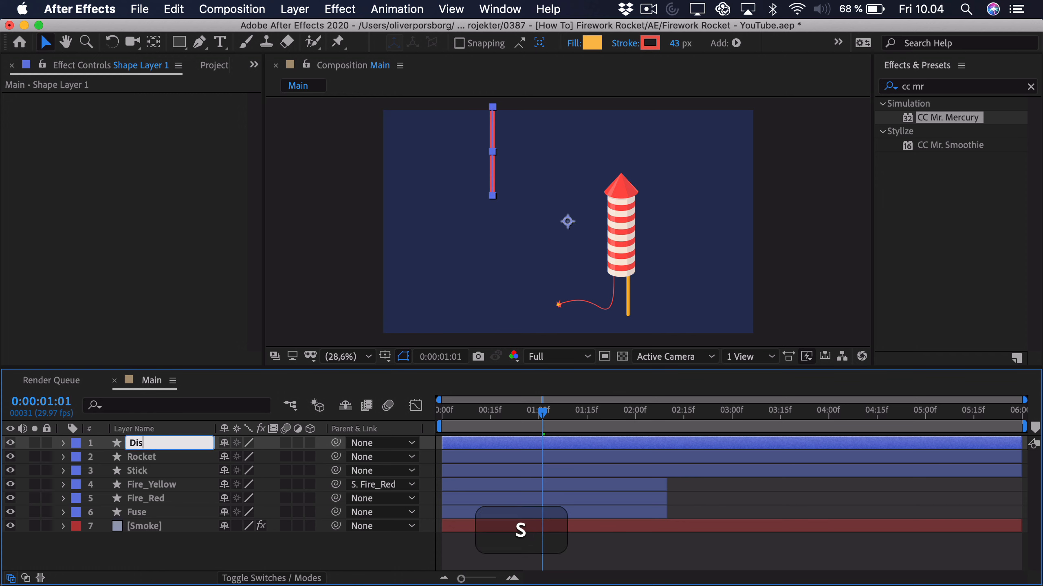
type("tant_Rocket")
key("Return")
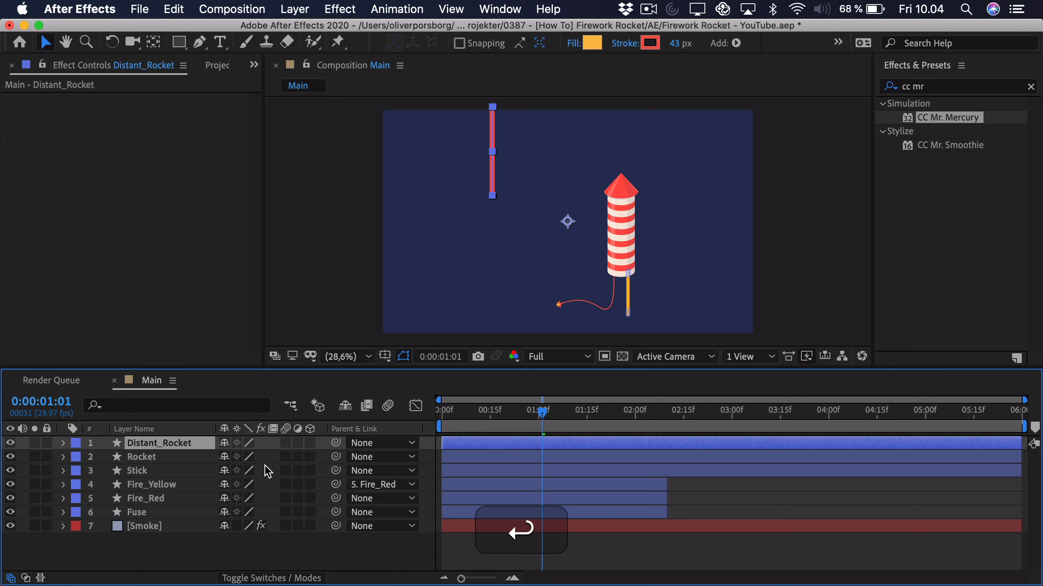
left_click_drag(544, 423, 686, 419)
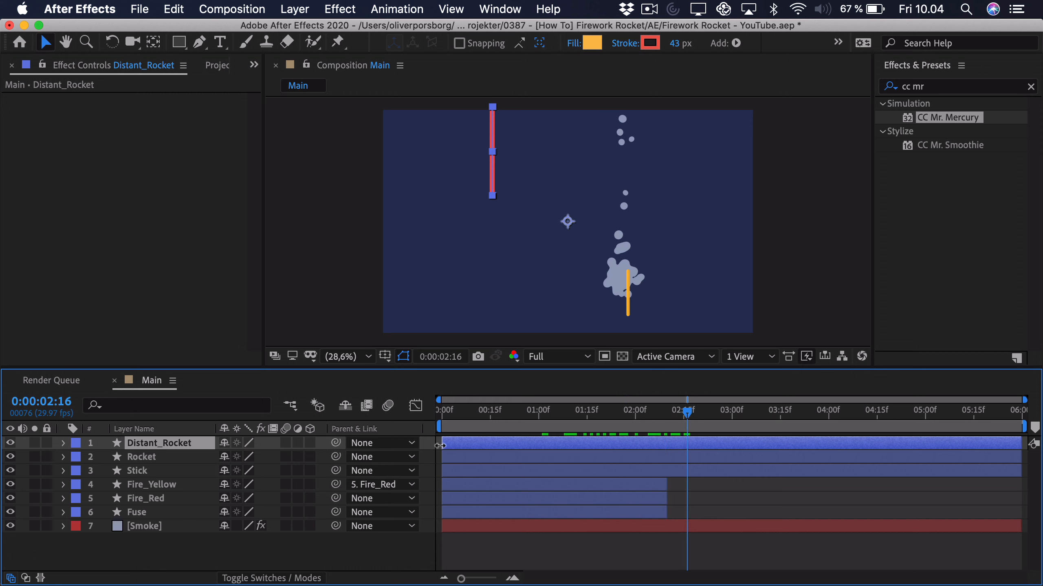
left_click_drag(439, 445, 690, 458)
Step: Add Trim Paths to the Distant_Rocket layer and expand its properties
scroll(491, 189, "up", 2)
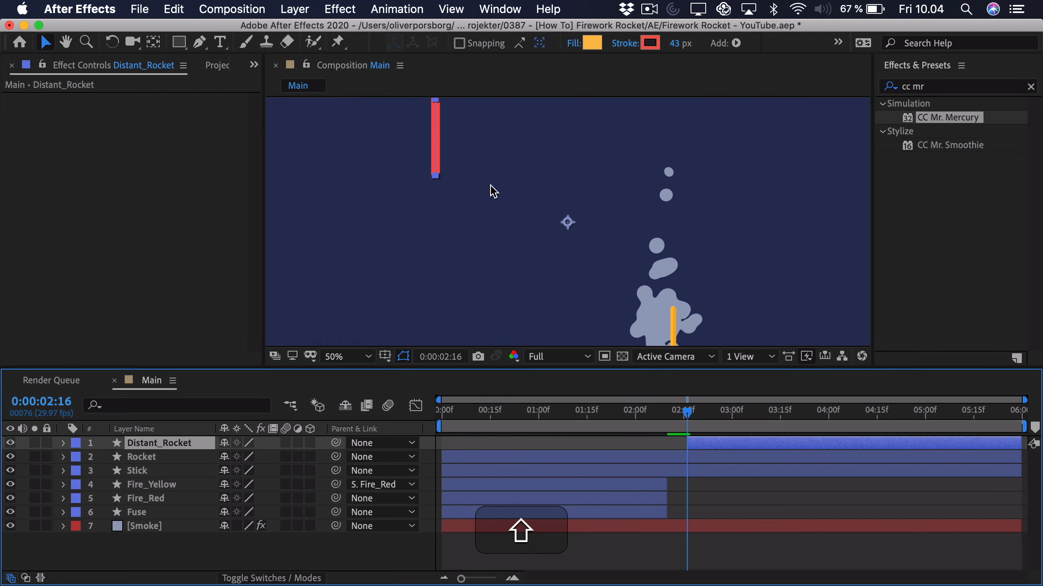
key("space")
left_click_drag(480, 188, 623, 306)
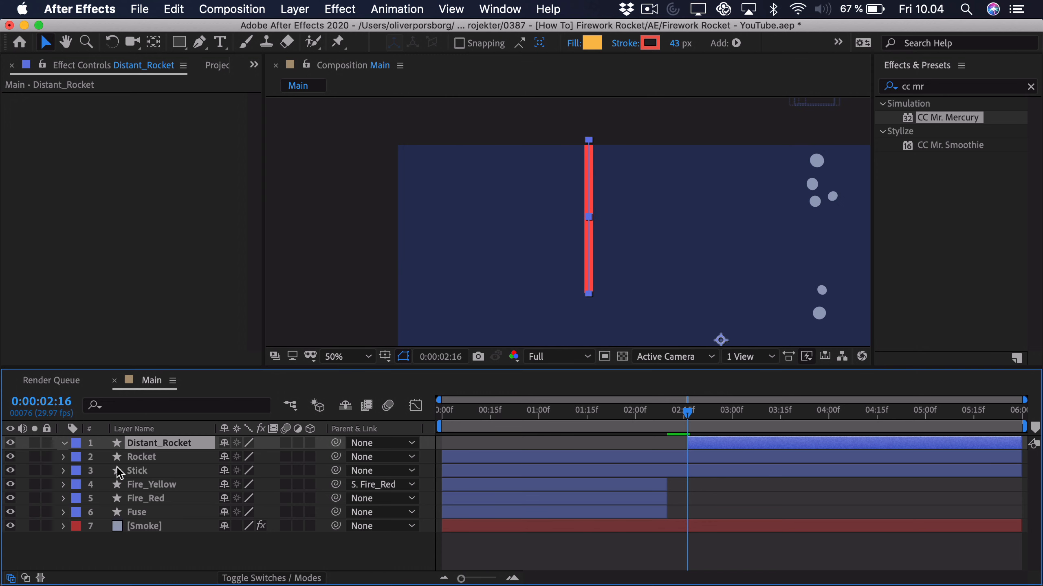
left_click(63, 443)
left_click(308, 457)
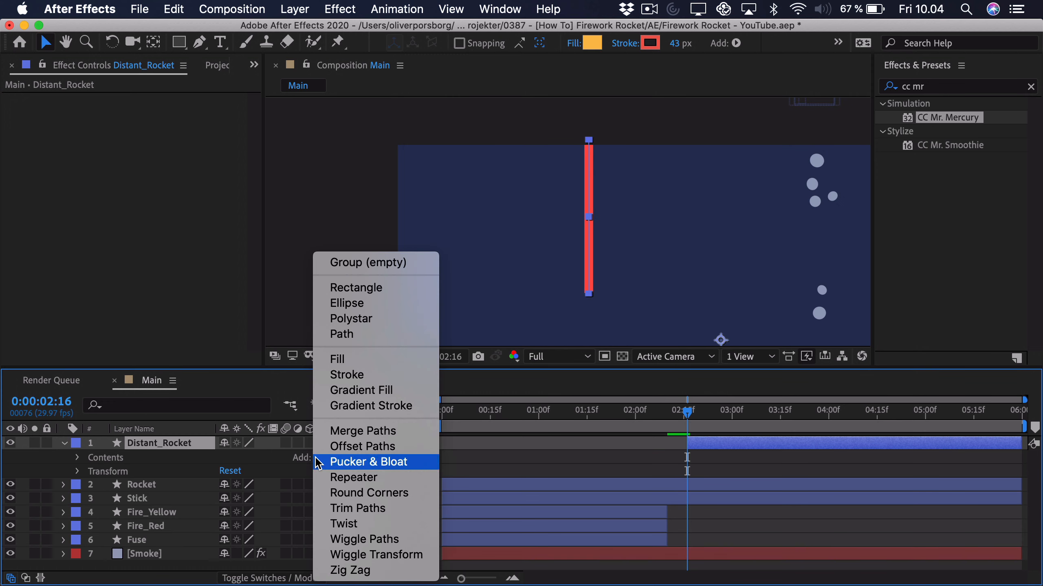
left_click(358, 508)
left_click(91, 486)
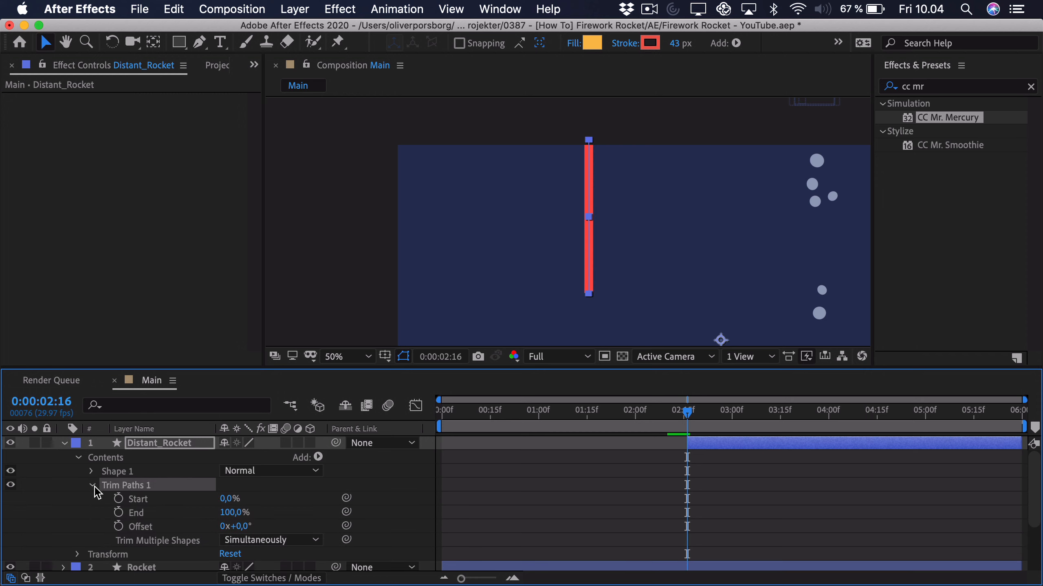
Step: Keyframe the Trim Paths Start and End of Distant_Rocket from 0% at 0:00:02:16 to 100% at 0:00:02:24
scroll(164, 503, "down", 1)
left_click_drag(228, 498, 155, 502)
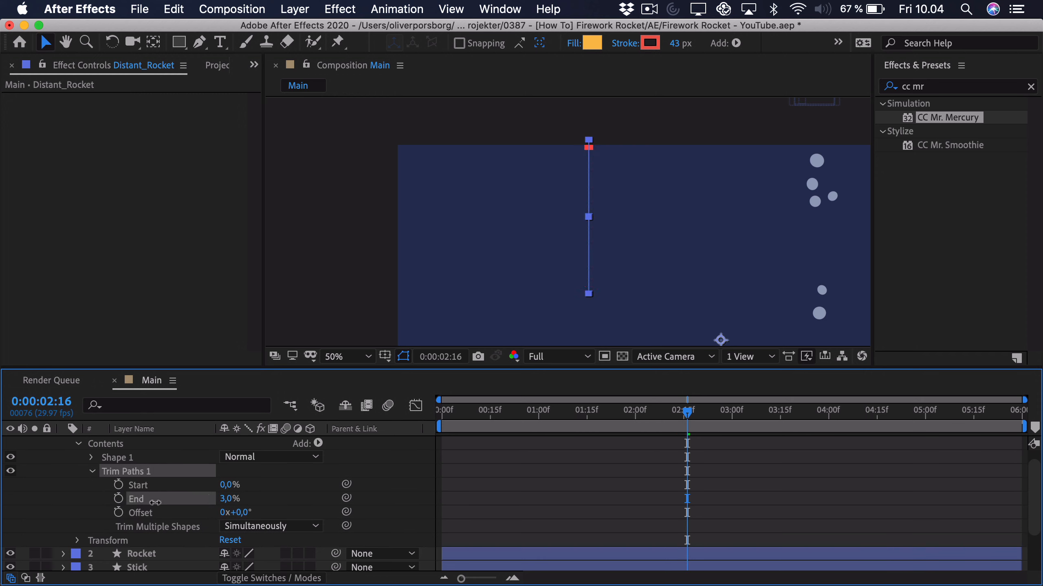
left_click(118, 485)
left_click(118, 499)
scroll(718, 482, "up", 1)
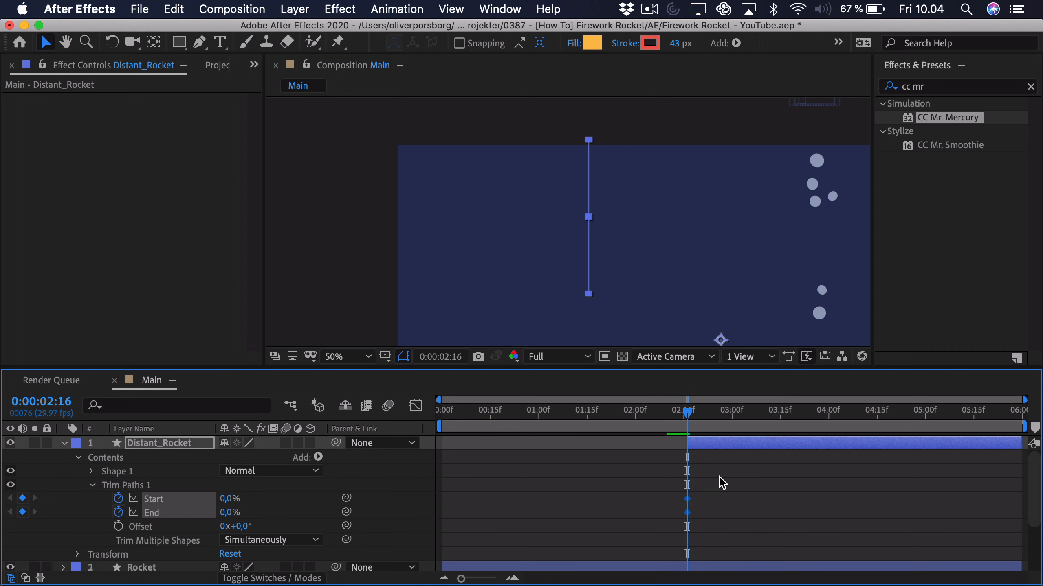
left_click_drag(684, 427, 717, 425)
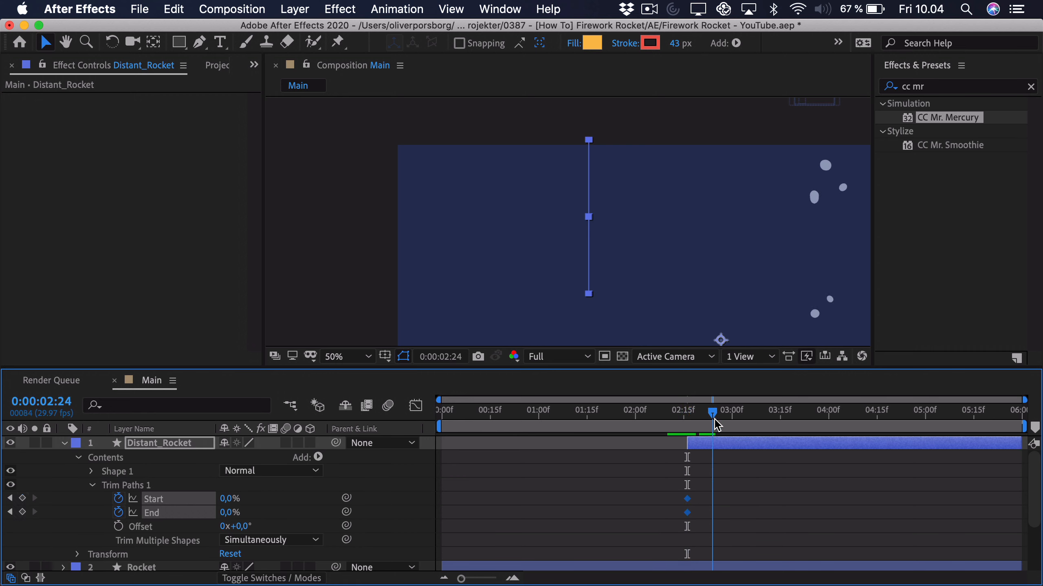
left_click_drag(229, 518, 439, 510)
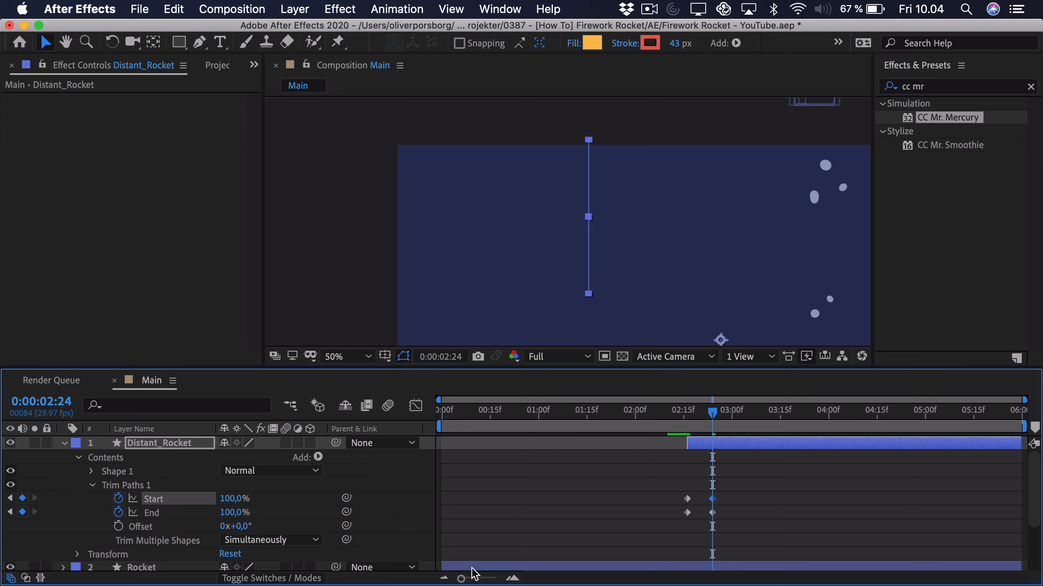
Step: Shift both Start keyframes two frames later, to 0:00:02:18 and 0:00:02:26, and scrub through the line's motion
left_click_drag(461, 579, 487, 580)
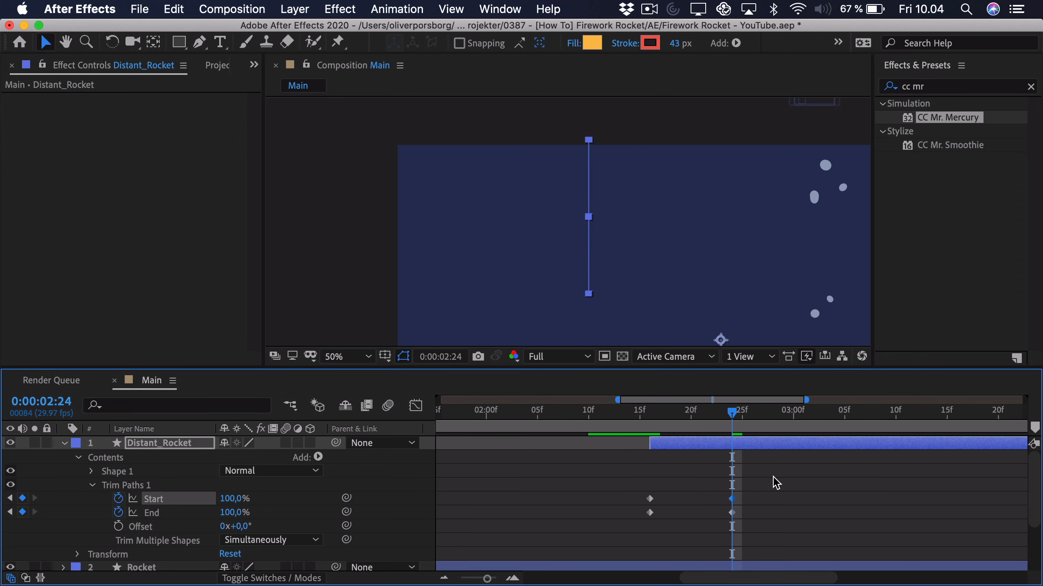
left_click_drag(773, 479, 622, 500)
key("alt")
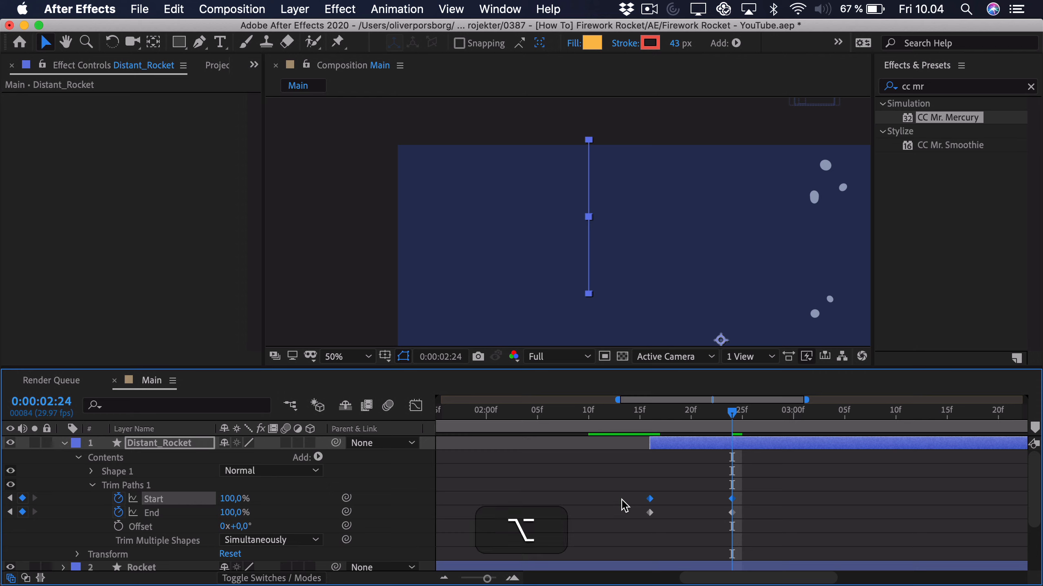
key("alt+Right")
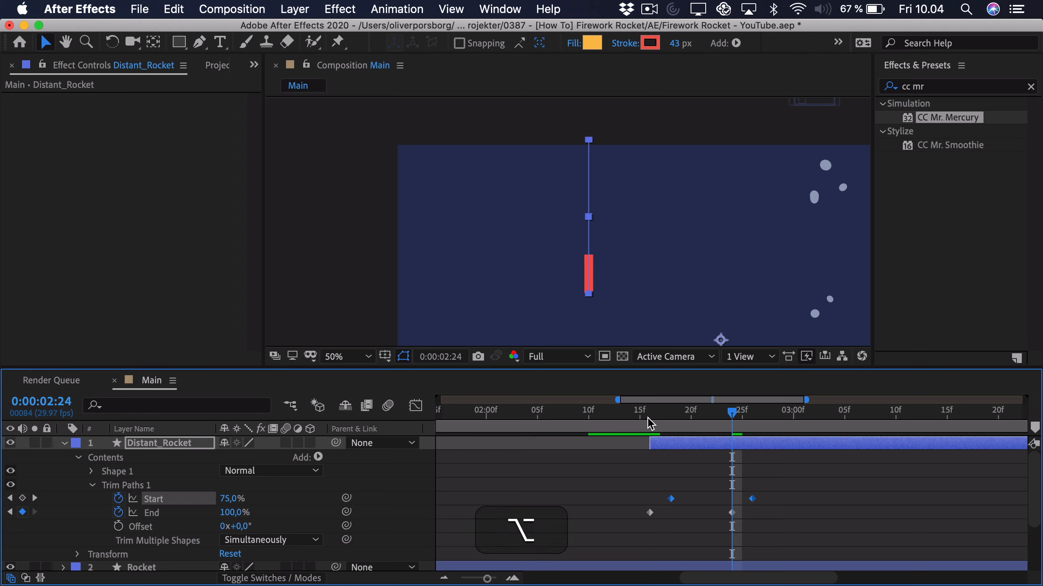
left_click_drag(648, 417, 751, 413)
Step: Apply Easy Ease to all Start and End keyframes and reshape their value curves to start slowly and rise steeply into the last keyframes
left_click_drag(787, 476, 534, 539)
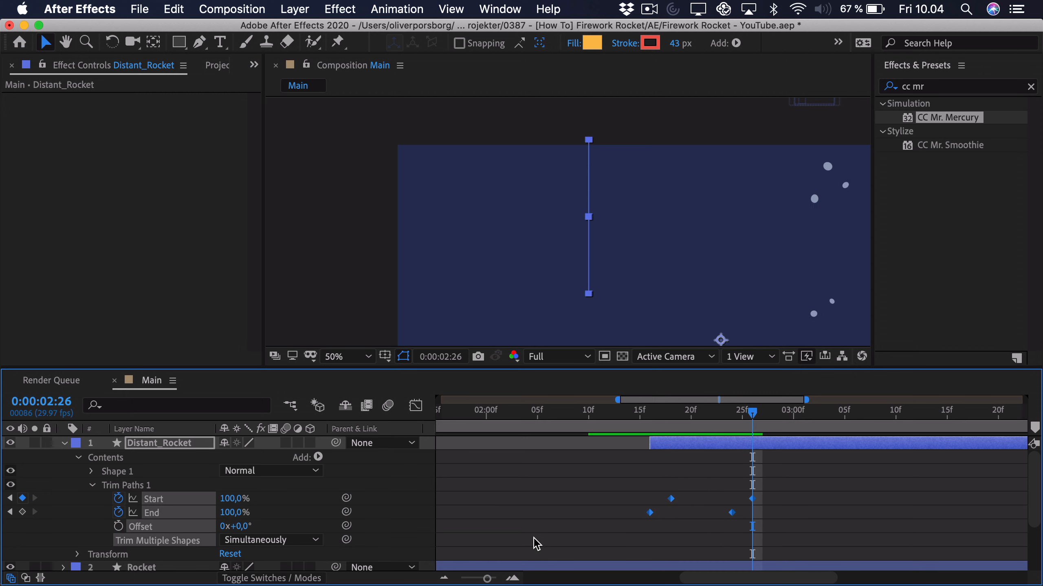
key("F9")
left_click(415, 406)
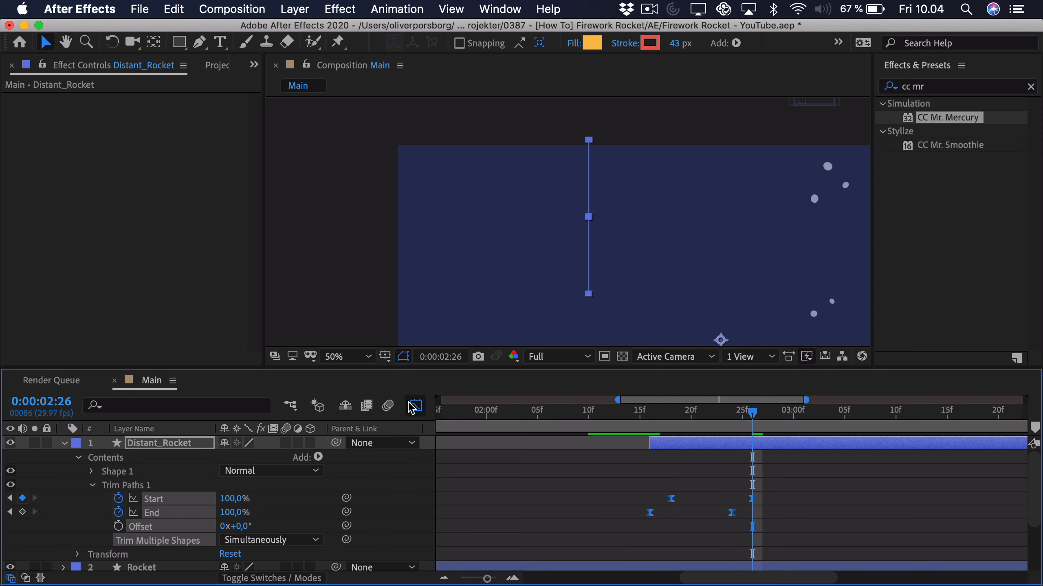
left_click(569, 565)
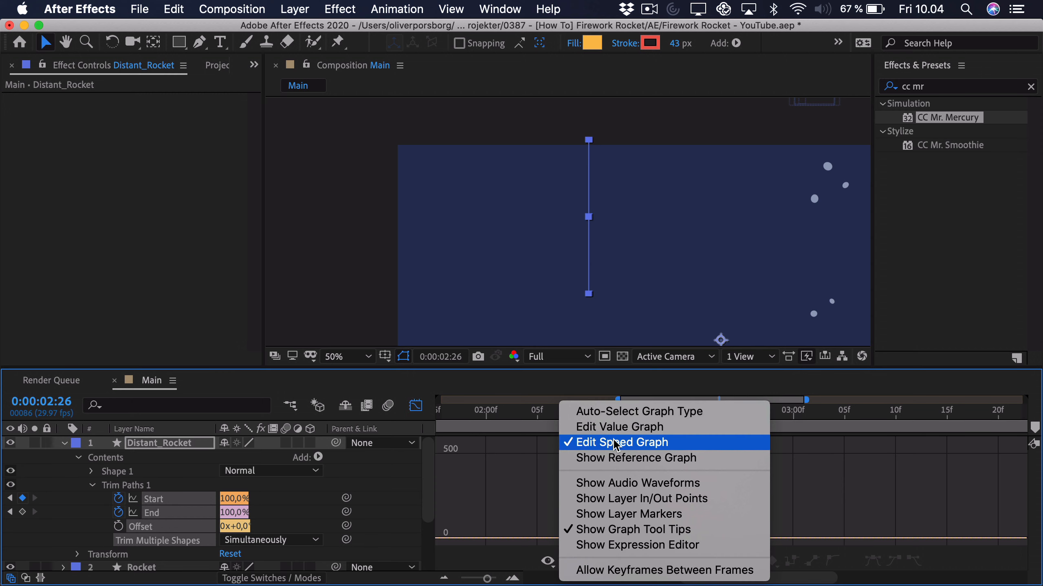
left_click(612, 427)
left_click_drag(707, 526, 611, 549)
left_click_drag(706, 535, 715, 538)
left_click_drag(777, 464, 717, 472)
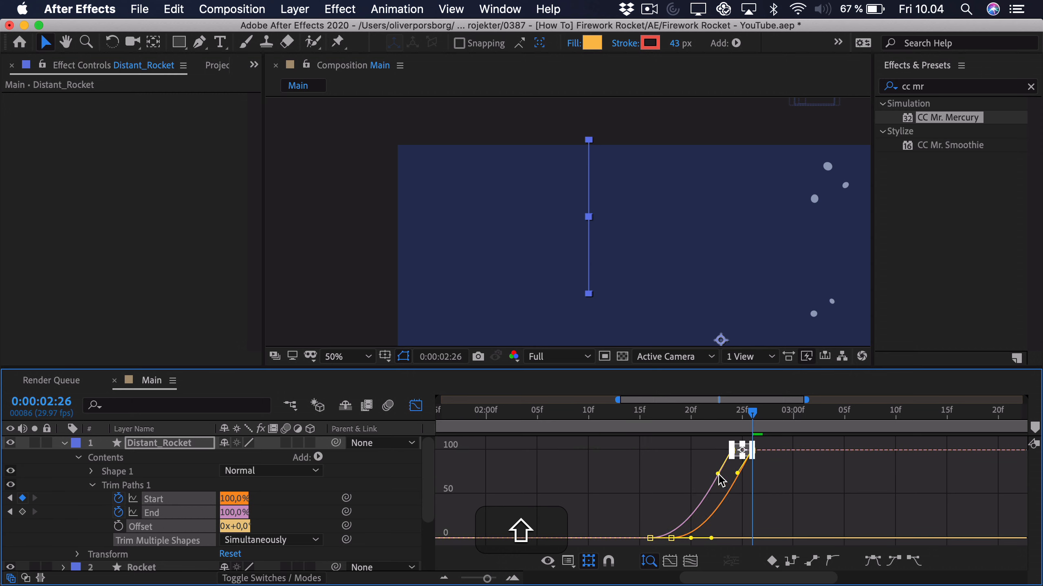
Step: Leave the Graph Editor and preview the distant rocket's motion from 0:00:02:13
left_click(415, 405)
left_click(621, 414)
key("space")
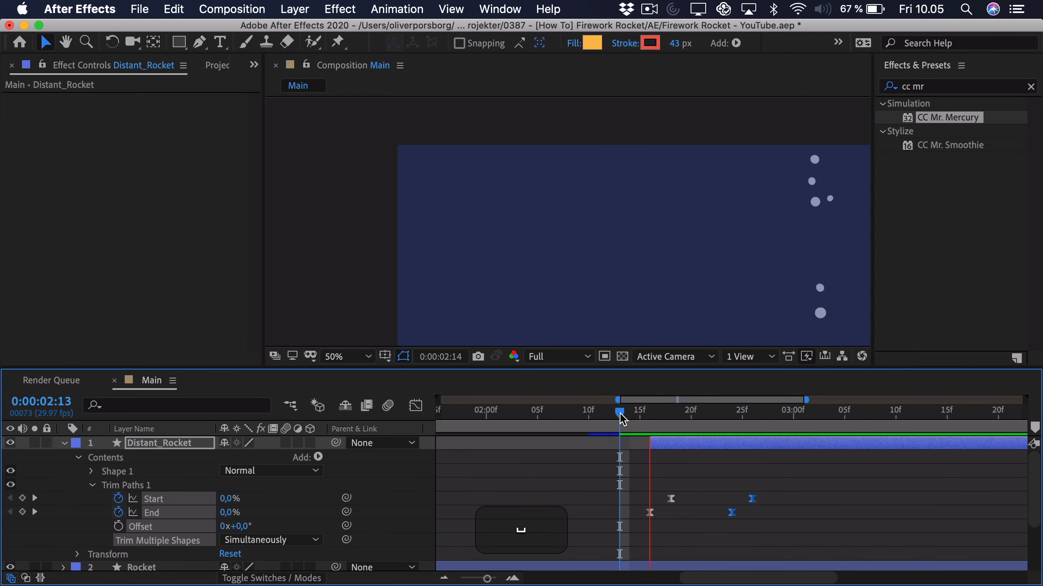
Step: Stop the preview and scrub to 0:00:02:22 to inspect the red distant rocket line
key("space")
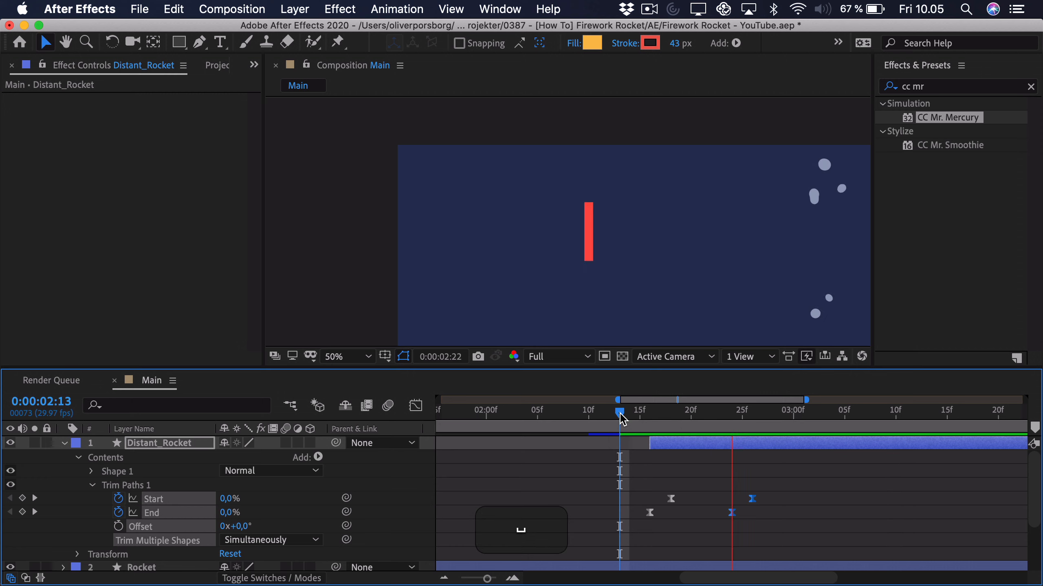
left_click(620, 413)
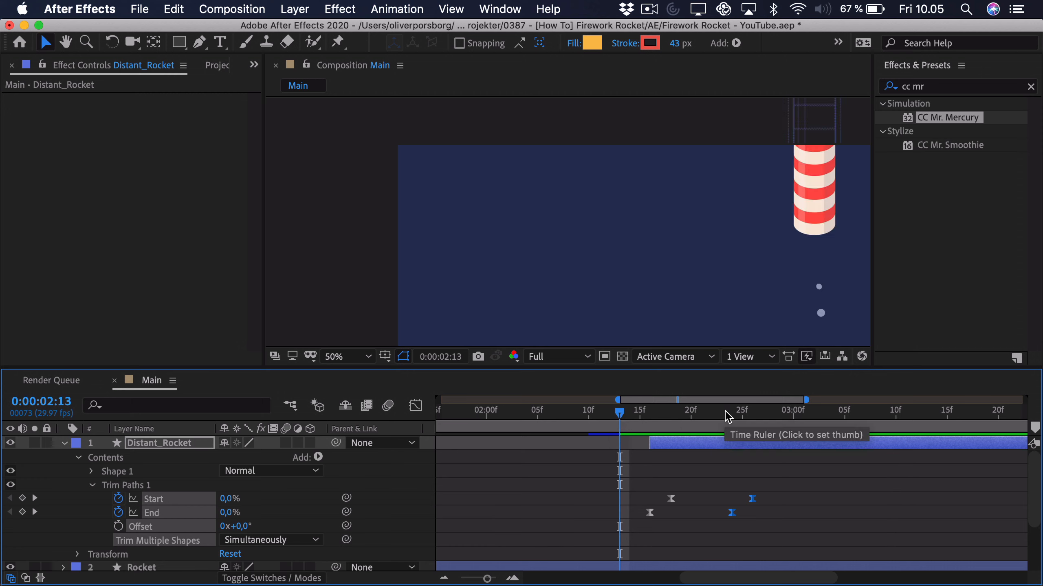
mouse_move(726, 415)
left_mouse_down()
mouse_move(699, 415)
mouse_move(713, 417)
left_mouse_up()
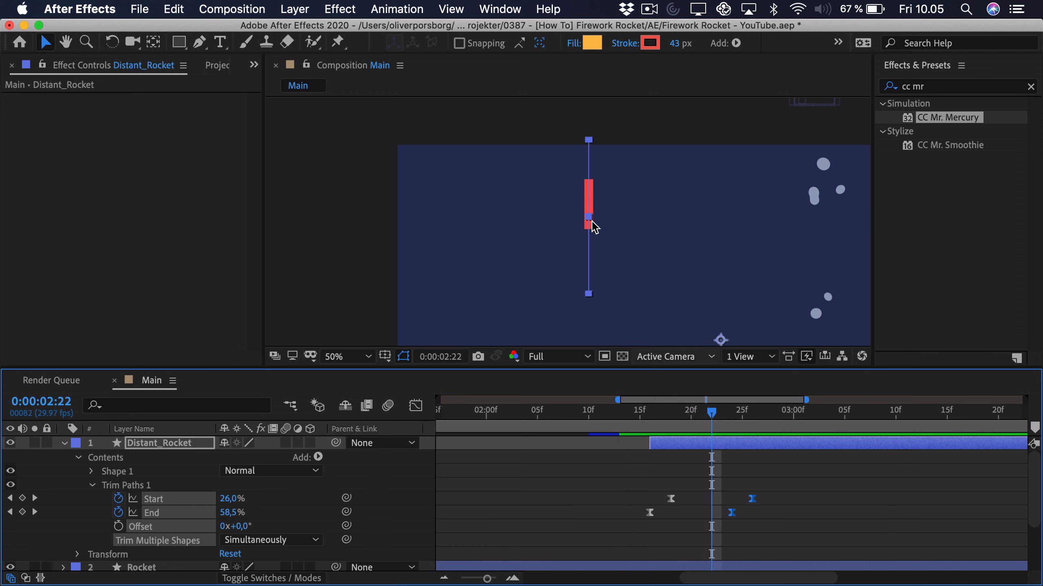
Step: Duplicate the Distant_Rocket layer and rename the copy Distant_Rocket_Striped
left_click(64, 442)
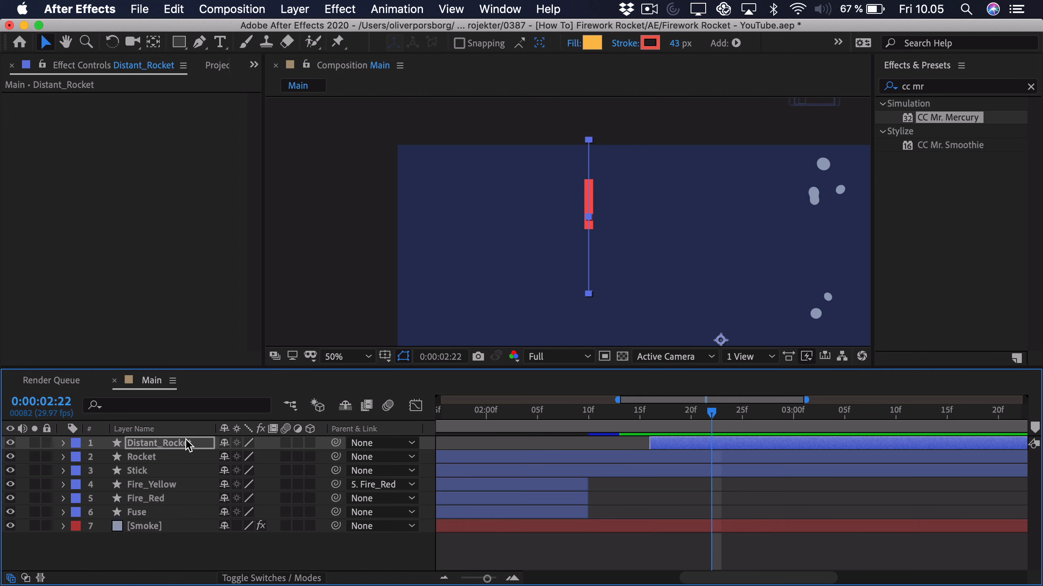
left_click(189, 443)
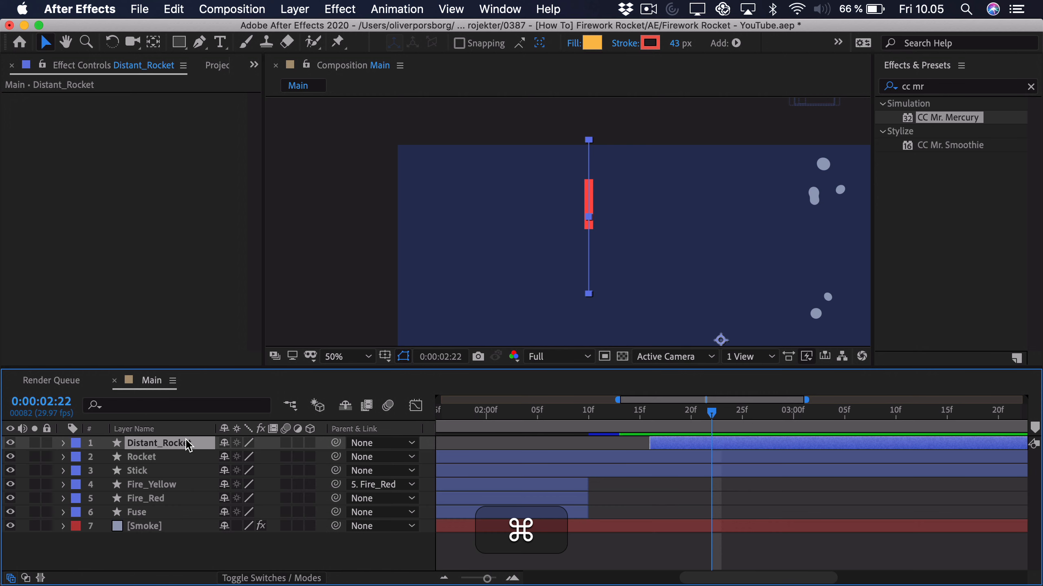
key("super+d")
key("Return")
key("Right")
key("BackSpace")
key("BackSpace")
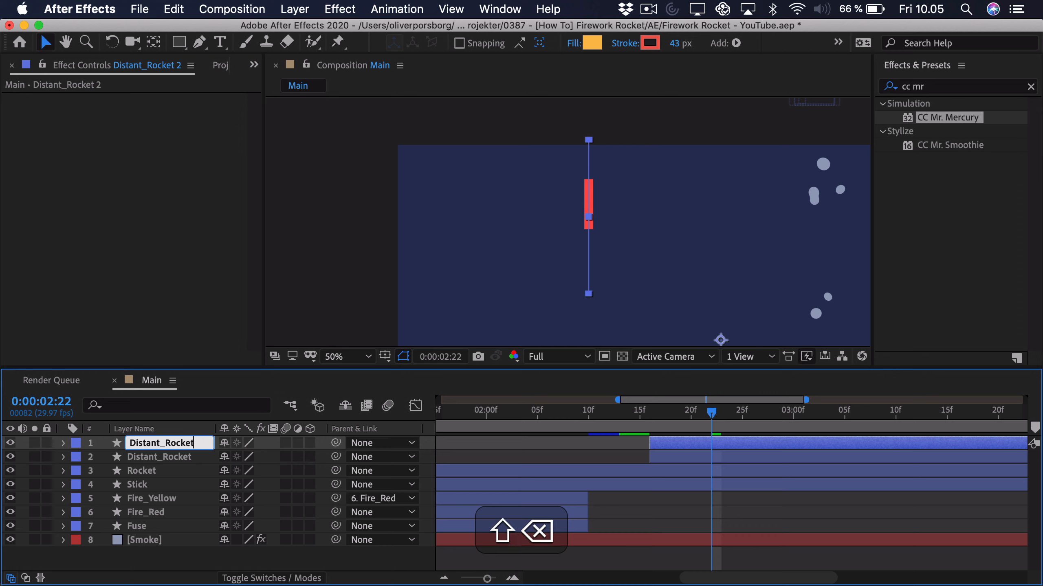
type("_Striped")
key("Return")
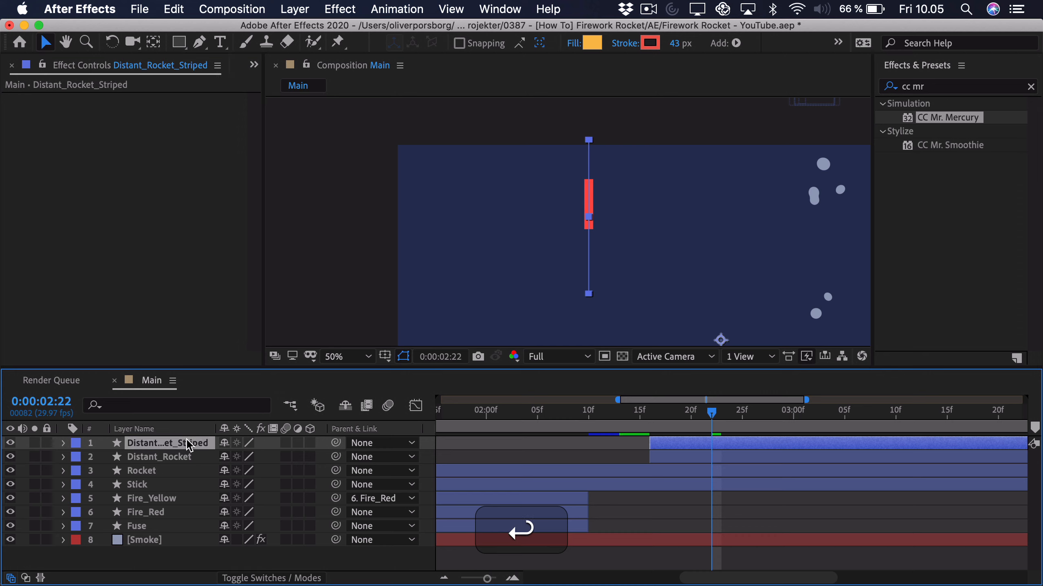
Step: Set the stroke color of Distant_Rocket_Striped to the cream F5E9DB sampled from the rocket body at 0:00:02:08
scroll(724, 202, "up", 1)
scroll(706, 202, "down", 1)
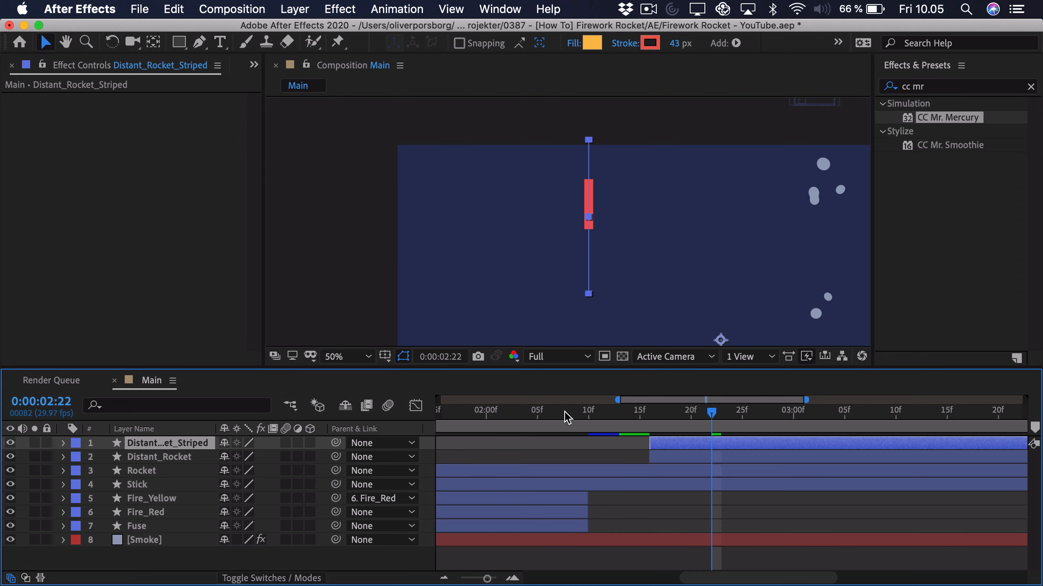
left_click(565, 412)
left_click_drag(664, 209, 434, 87)
scroll(584, 243, "up", 1)
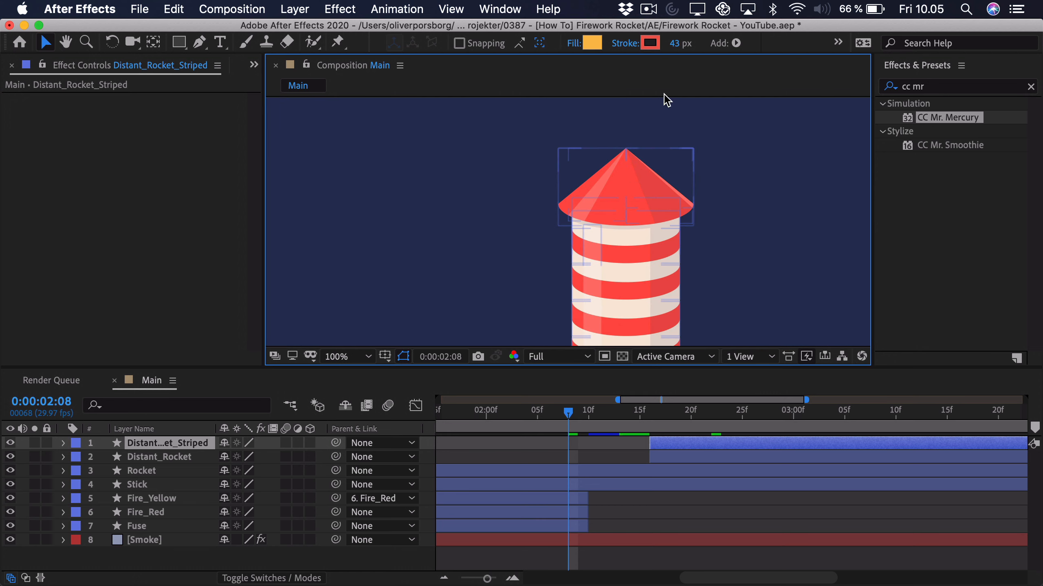
left_click(650, 42)
left_click(344, 160)
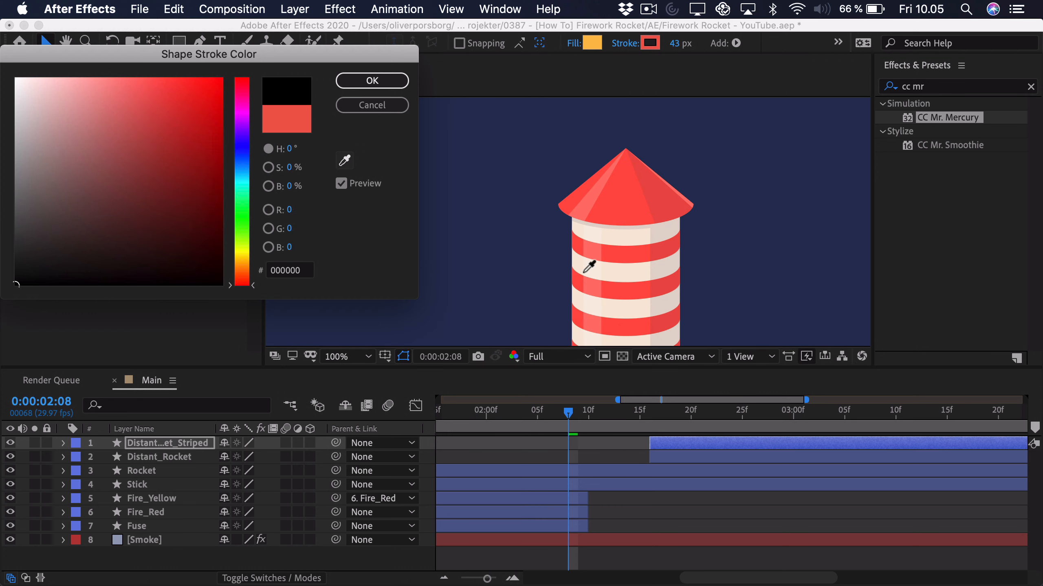
left_click(620, 235)
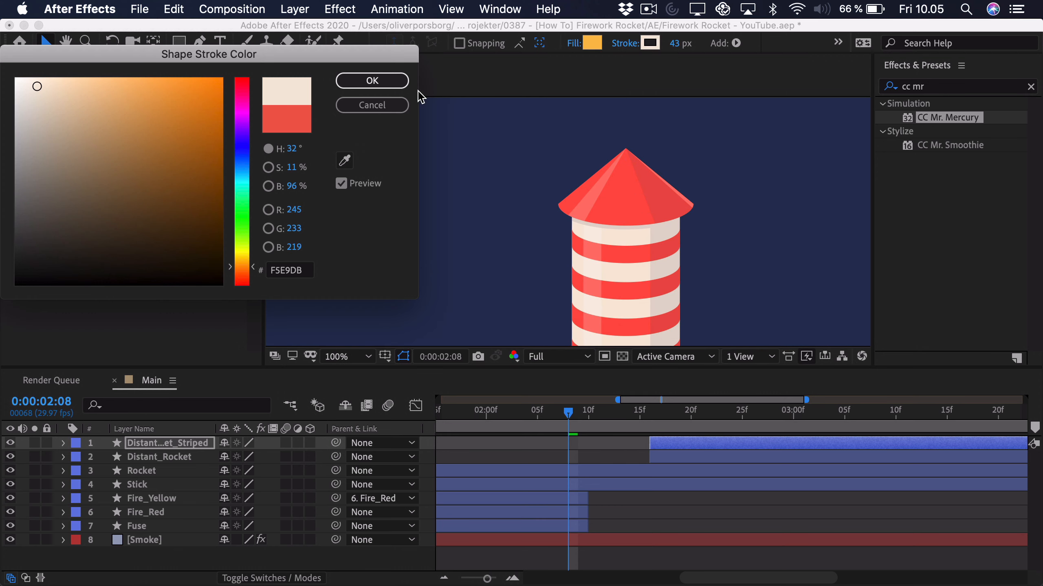
left_click(373, 81)
Step: Add a dash to Stroke 1 in Shape 1 of Distant_Rocket_Striped, with the current time at 0:00:02:23
mouse_move(621, 243)
left_mouse_down()
mouse_move(666, 246)
mouse_move(681, 227)
left_mouse_up()
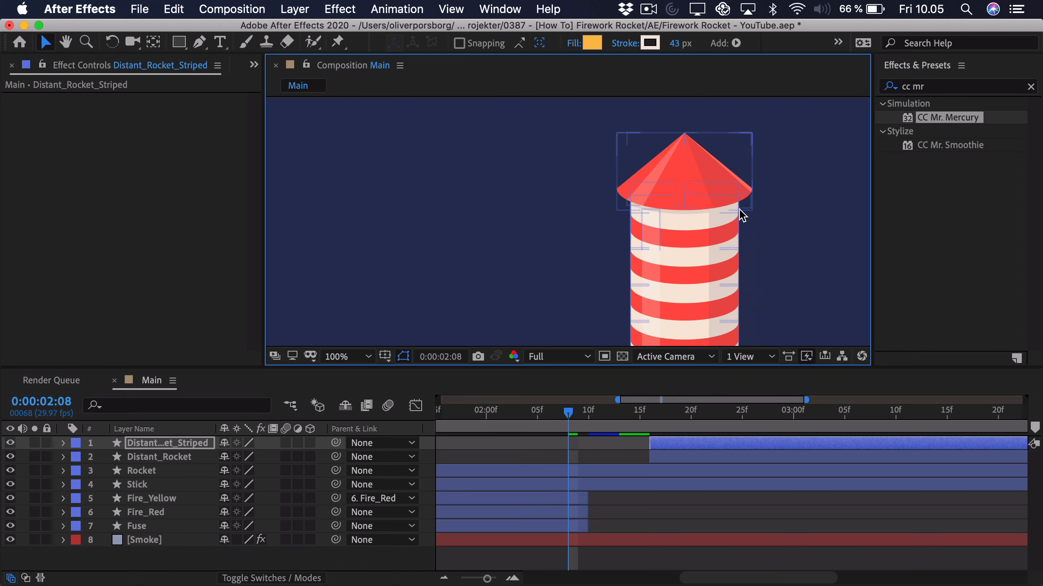
left_click_drag(740, 280, 610, 286)
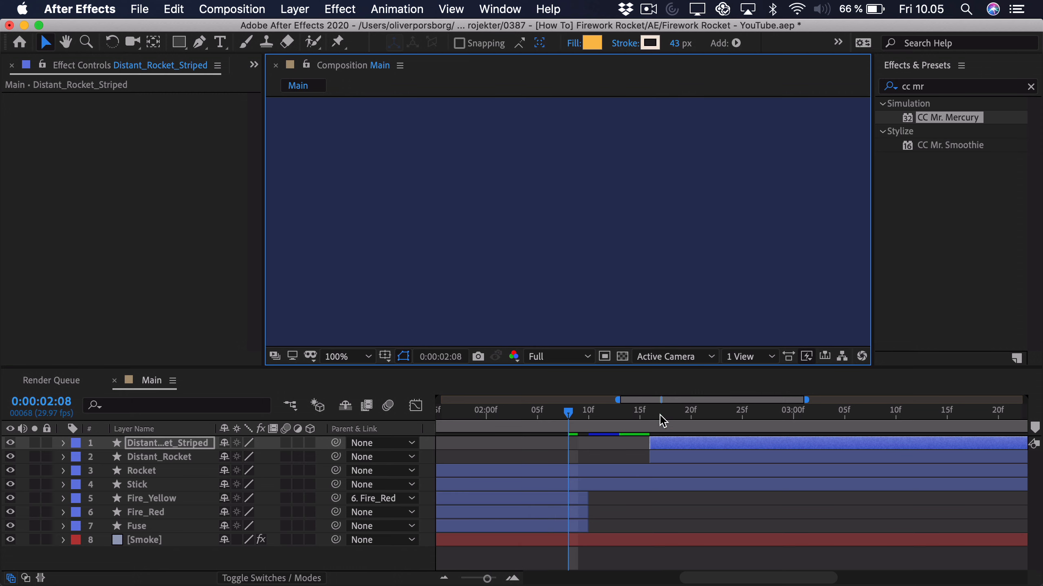
left_click_drag(659, 423, 719, 435)
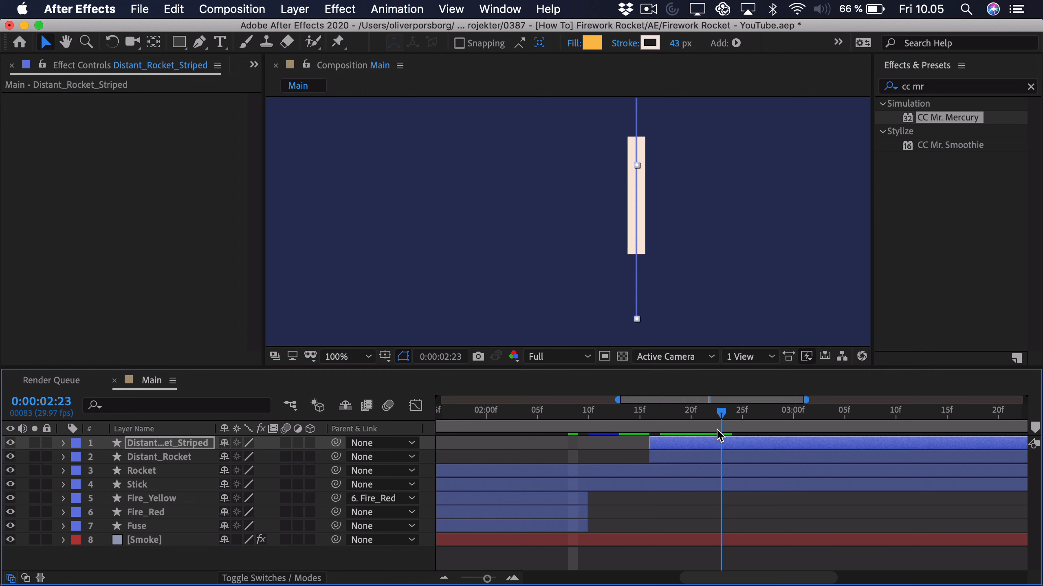
left_click(62, 443)
left_click(77, 458)
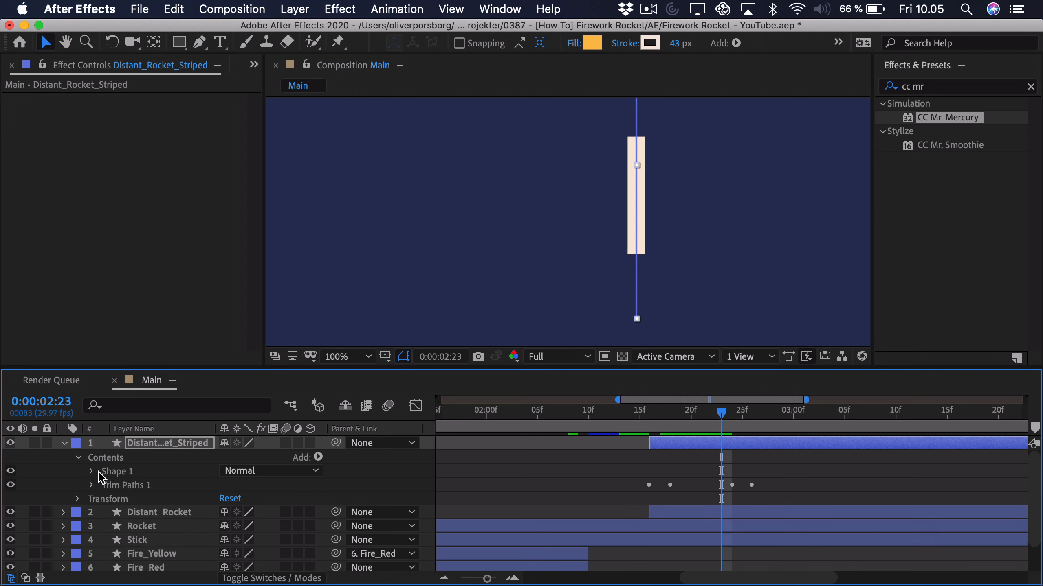
left_click(91, 472)
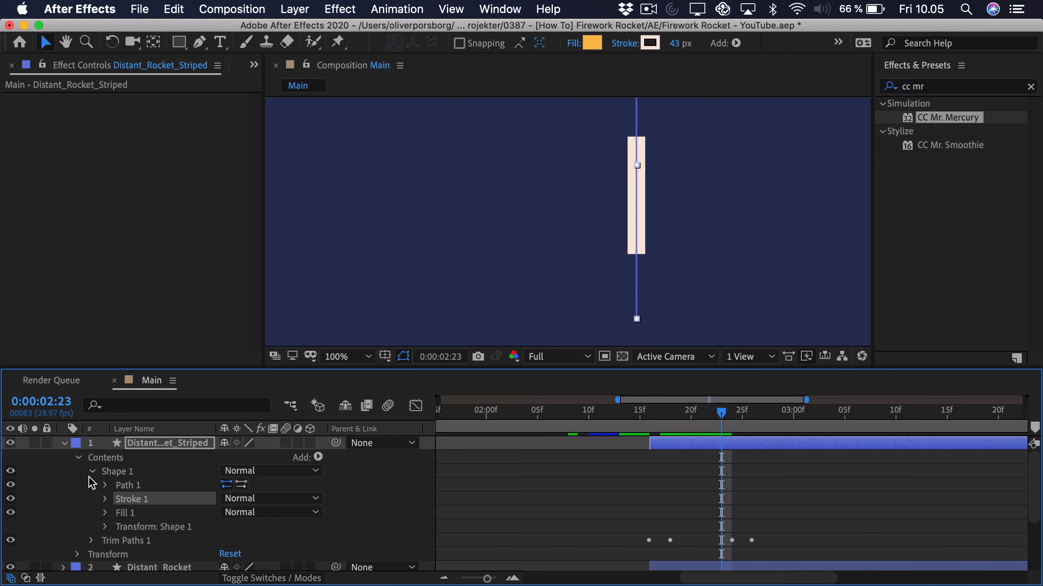
left_click(105, 499)
scroll(107, 508, "down", 4)
scroll(173, 529, "down", 1)
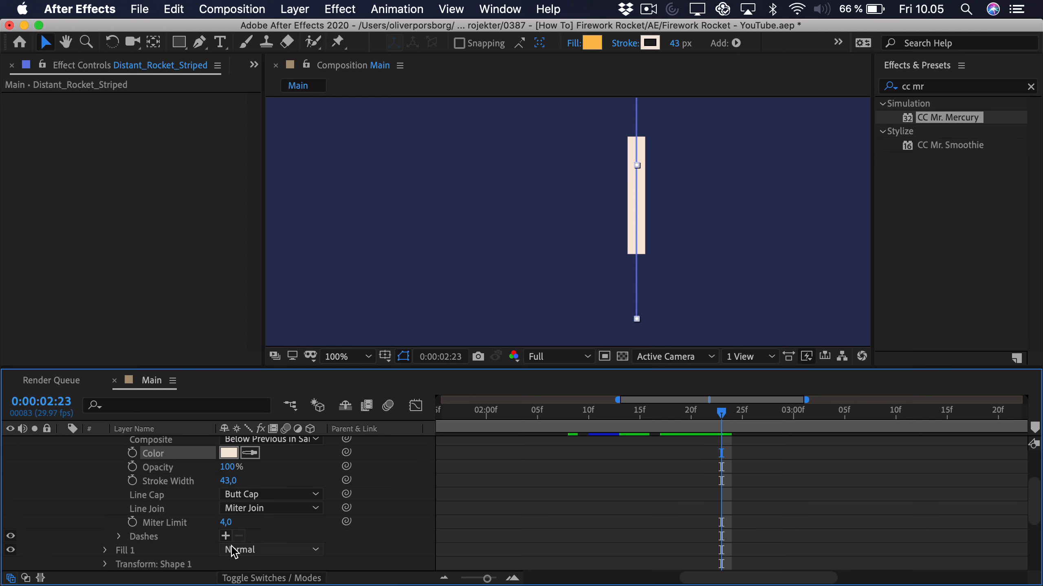
left_click(225, 536)
Step: Set the Dash length of the striped rocket's stroke to 24
left_click_drag(549, 228, 522, 252)
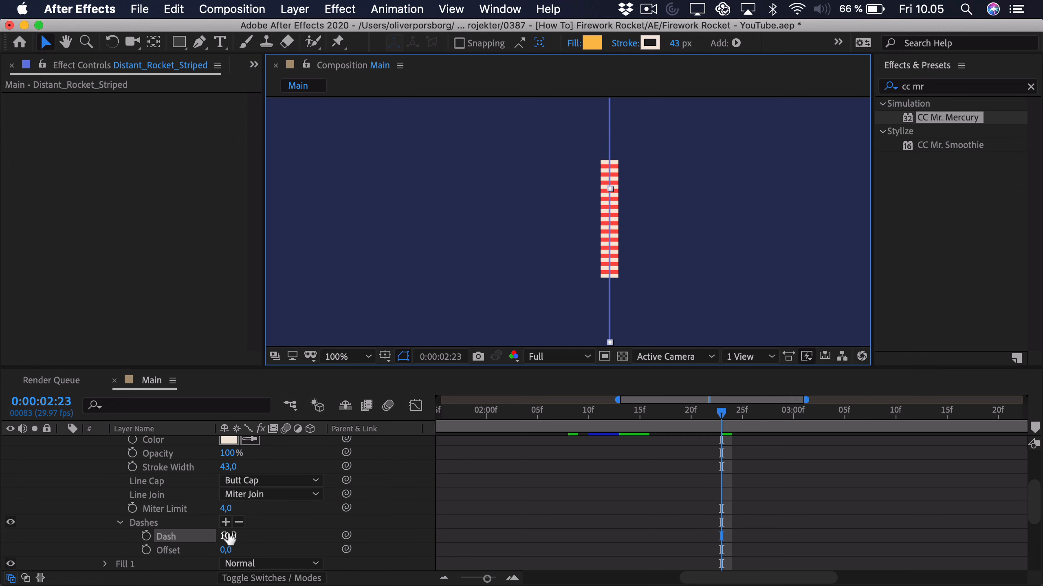
left_click_drag(228, 536, 238, 532)
key("comma")
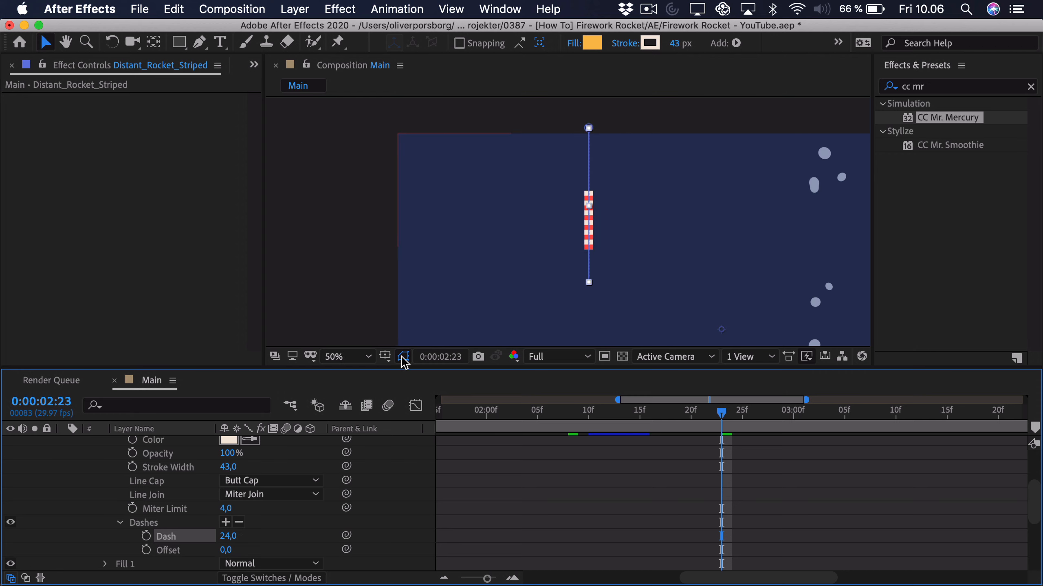
Step: Show the keyframes of both distant rocket layers, split the layers at 0:00:02:26 and delete the parts after it
scroll(125, 456, "up", 5)
left_click(164, 443)
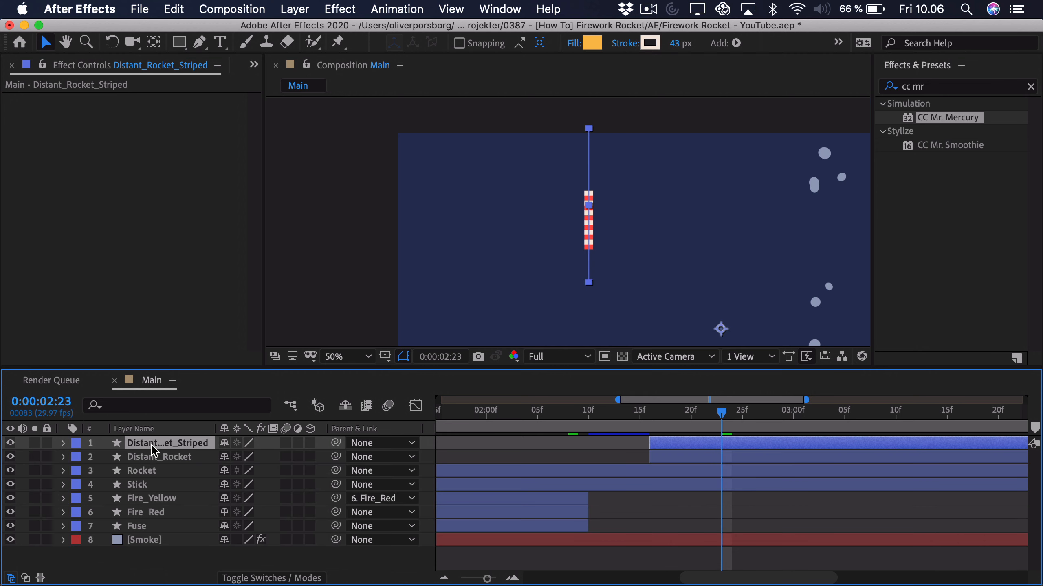
left_click(205, 457, "shift")
key("shift+u")
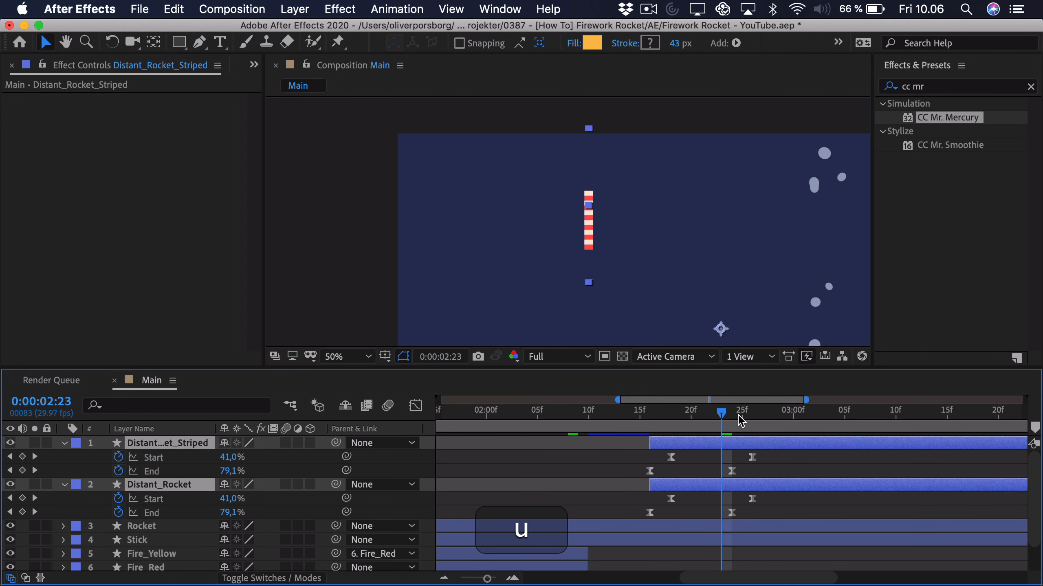
left_click_drag(741, 422, 749, 423)
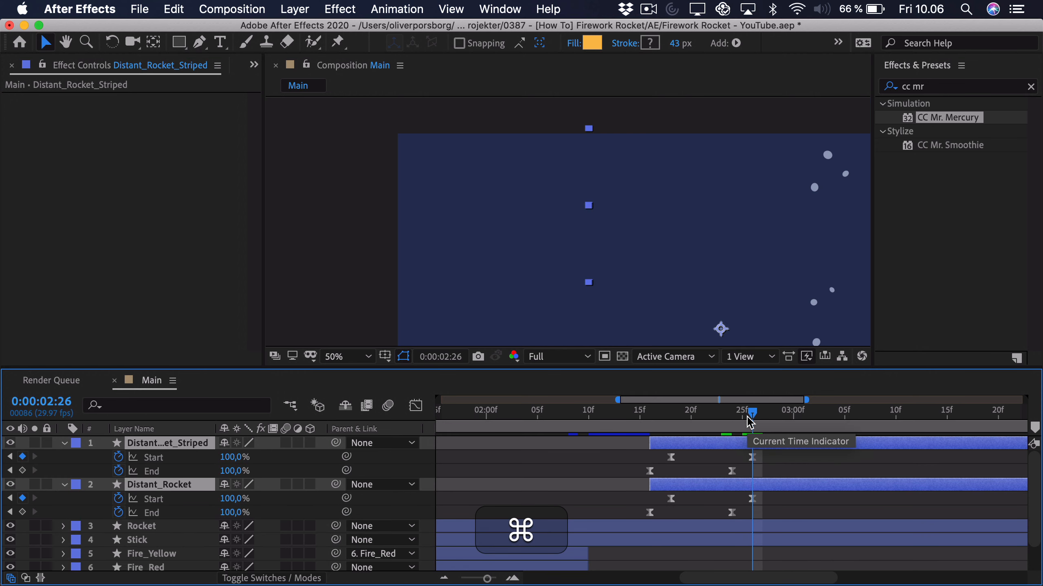
key("super+shift+d")
key("BackSpace")
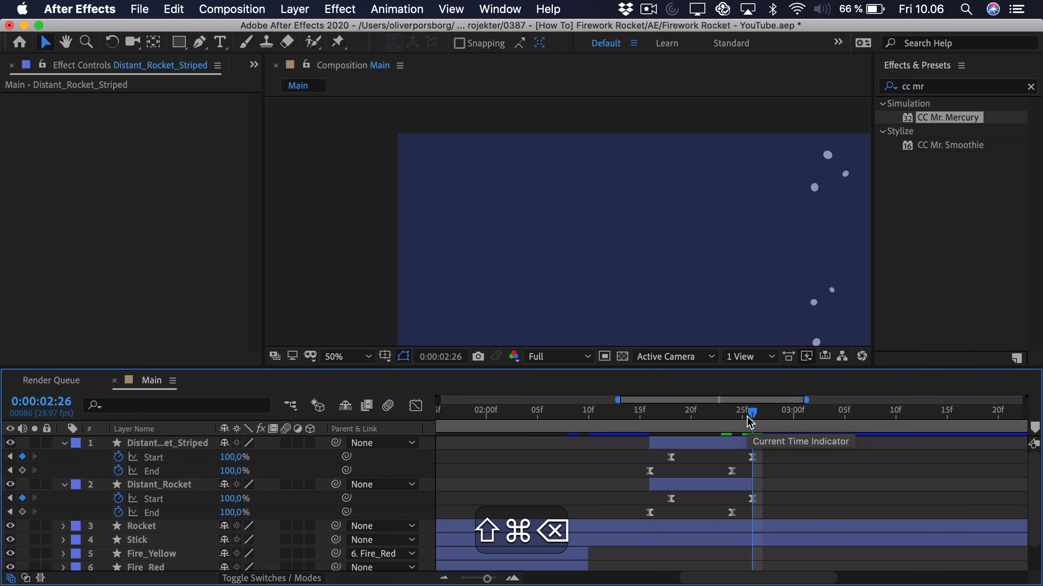
Step: Preview the striped distant rocket from 0:00:02:16
left_click_drag(749, 422, 661, 427)
key("space")
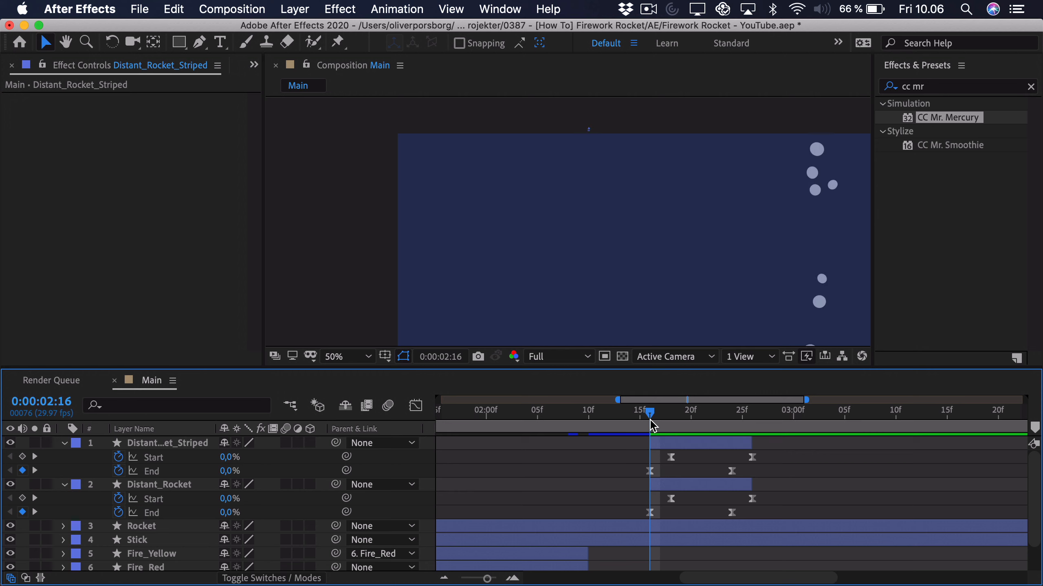
key("space")
Step: Fit the whole composition in the viewer and preview the launch from 0:00:02:07 and from 0:00:02:12
left_click(352, 357)
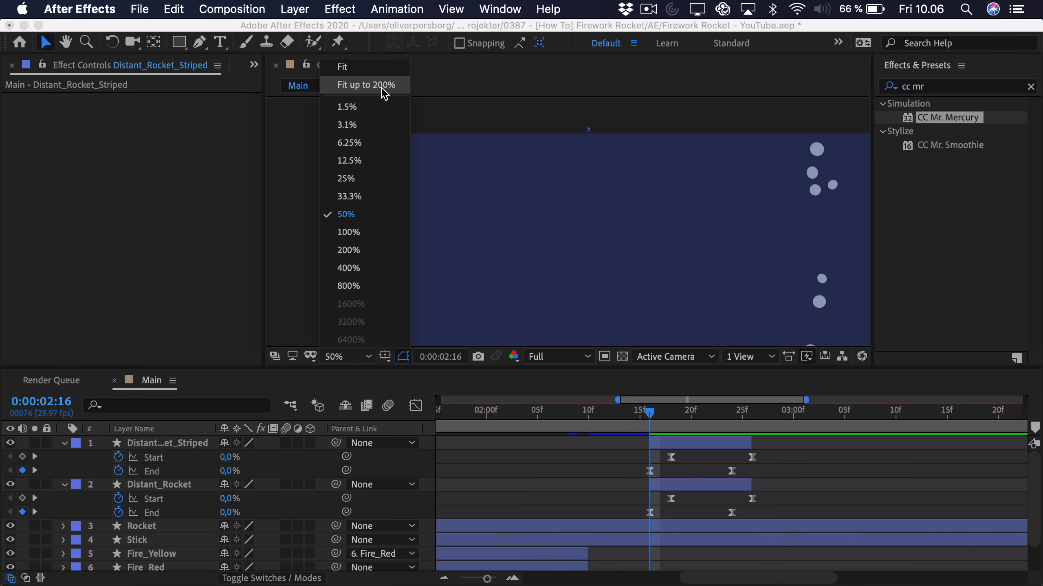
left_click(384, 91)
left_click(559, 411)
key("space")
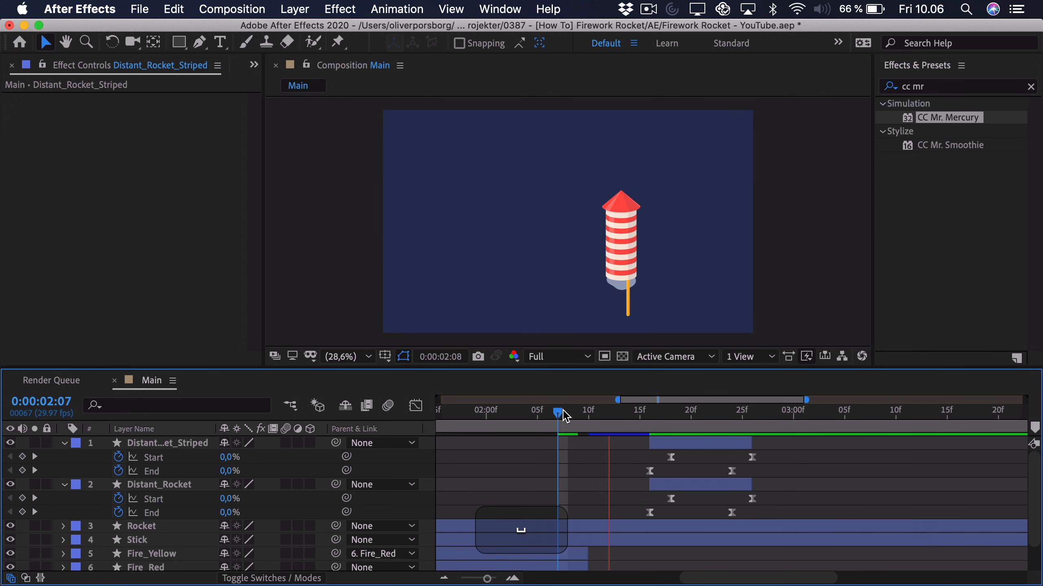
left_click(610, 411)
key("space")
key("space")
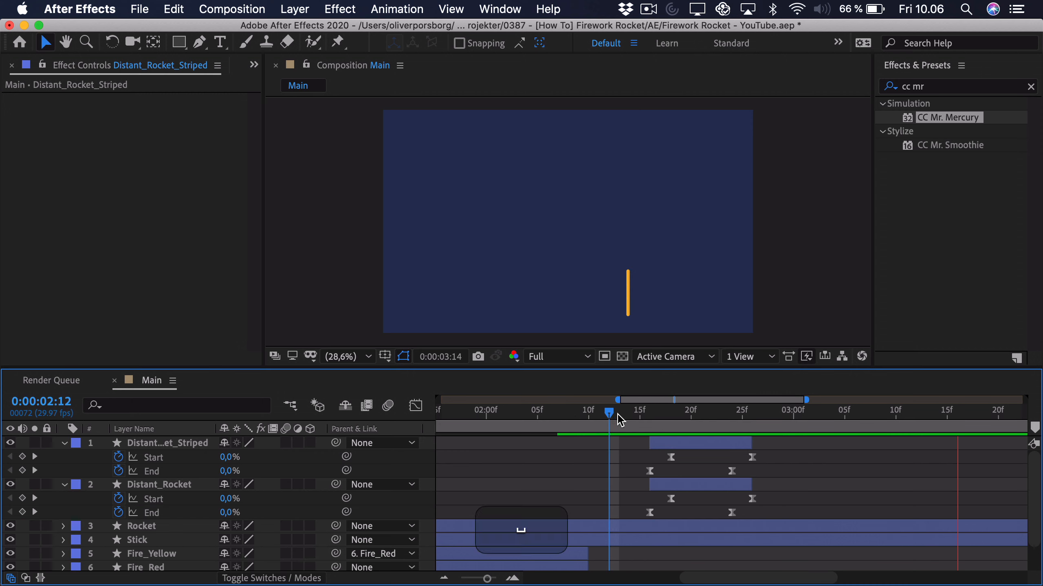
Step: Move the last Start keyframes to 0:00:02:24 and End keyframes to 0:00:02:22, end both distant layers at 0:00:02:24, and preview
left_click_drag(793, 454, 712, 513)
left_click_drag(752, 479, 731, 479)
key("space")
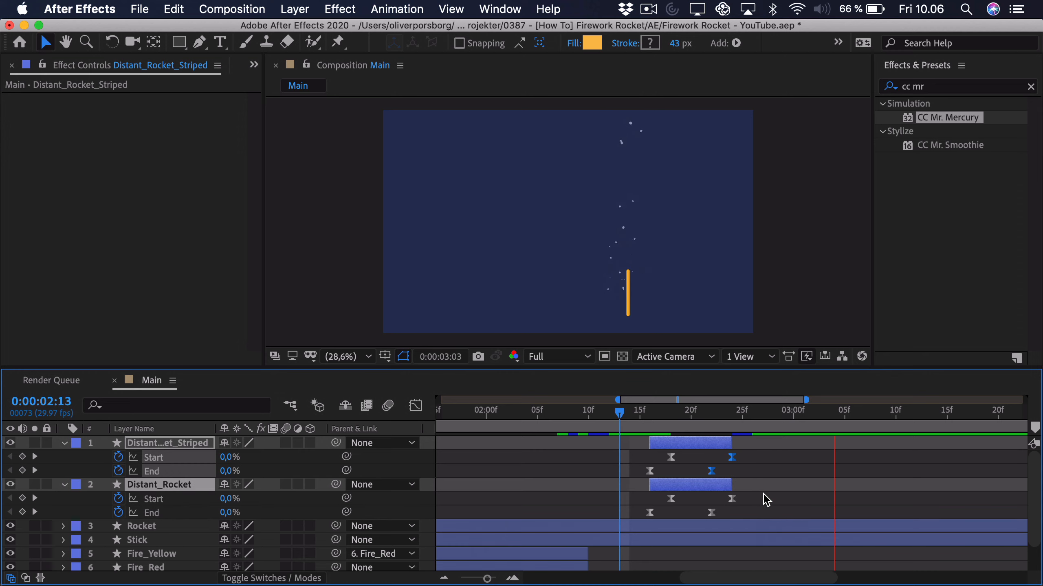
left_click(746, 458)
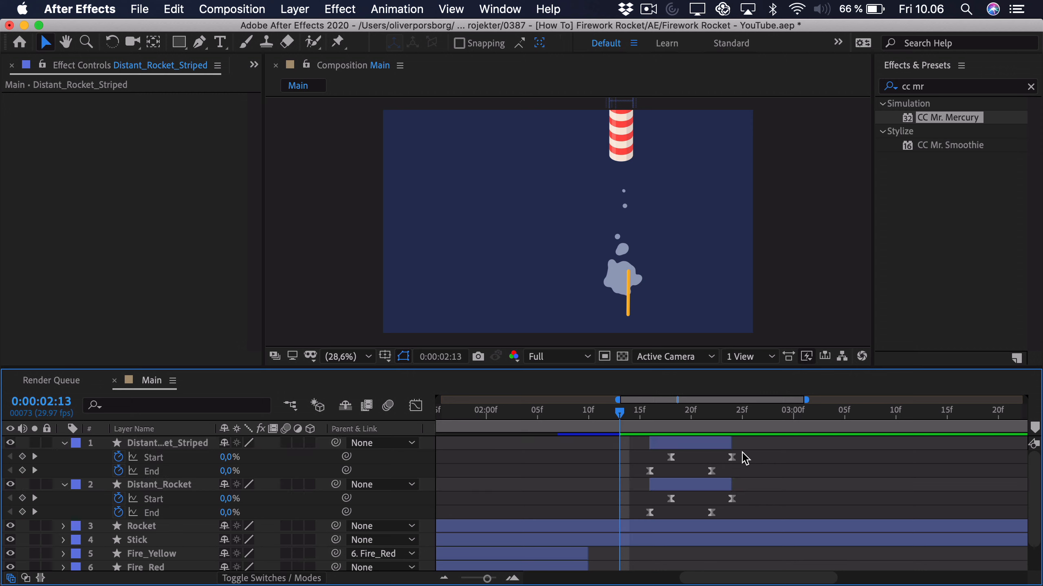
Step: Adjust the Start and End value curves of both distant rocket layers and apply Easy Ease In to their last keyframes
left_click_drag(746, 456, 647, 515)
left_click(415, 406)
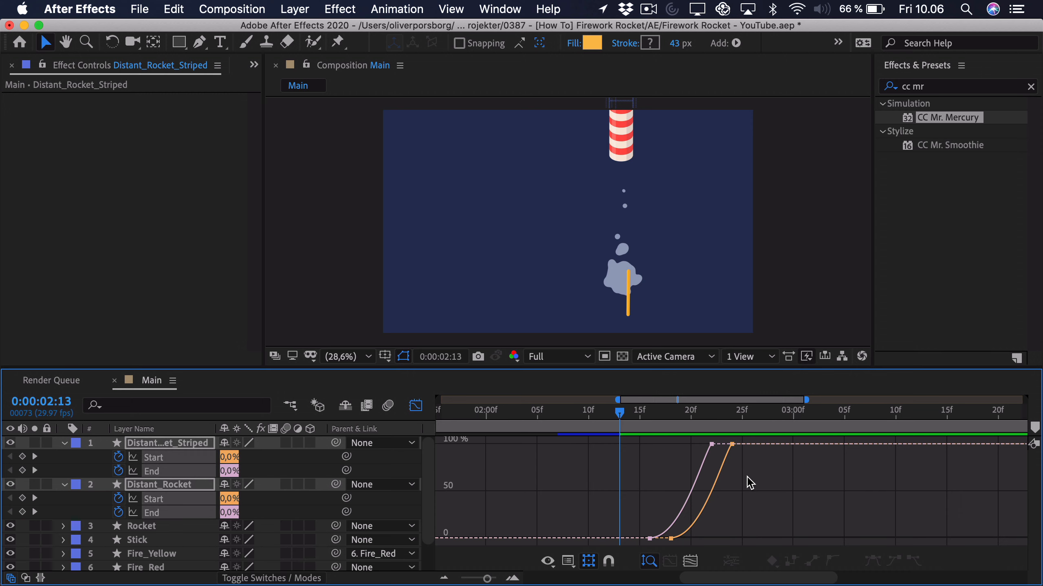
left_click_drag(749, 484, 690, 430)
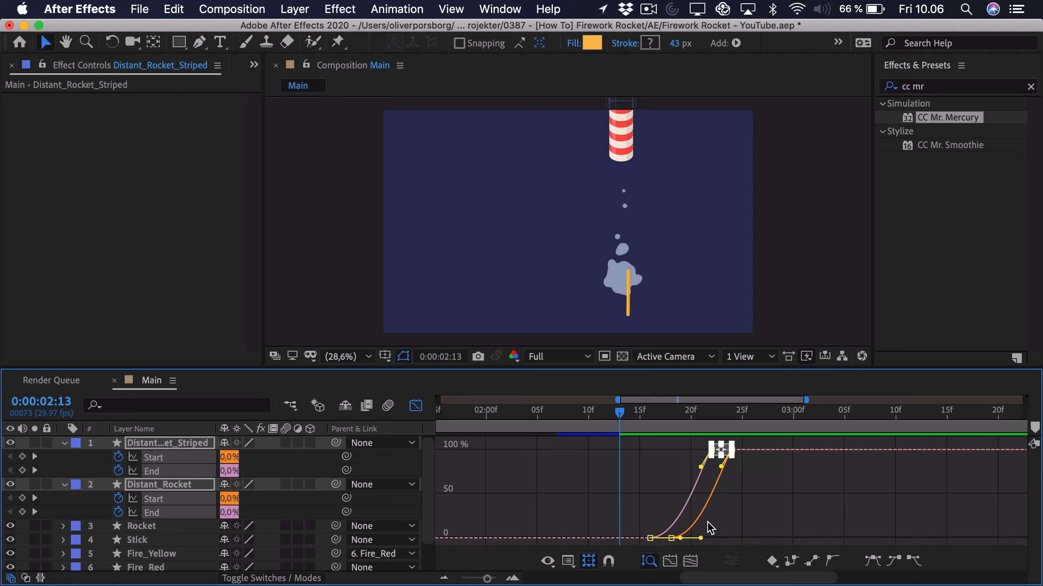
left_click_drag(710, 529, 630, 554)
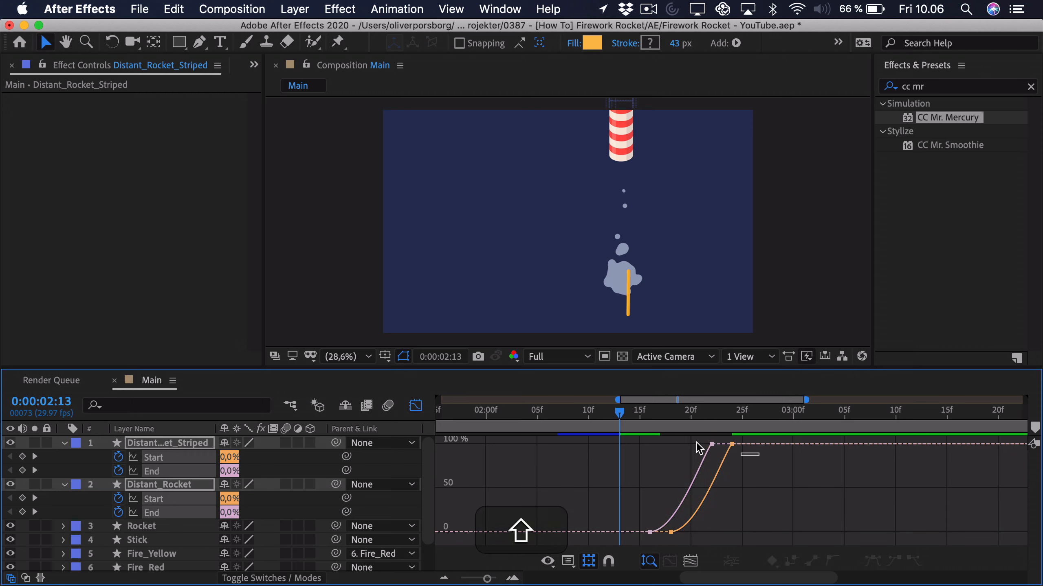
left_click_drag(741, 436, 702, 462)
key("shift+F9")
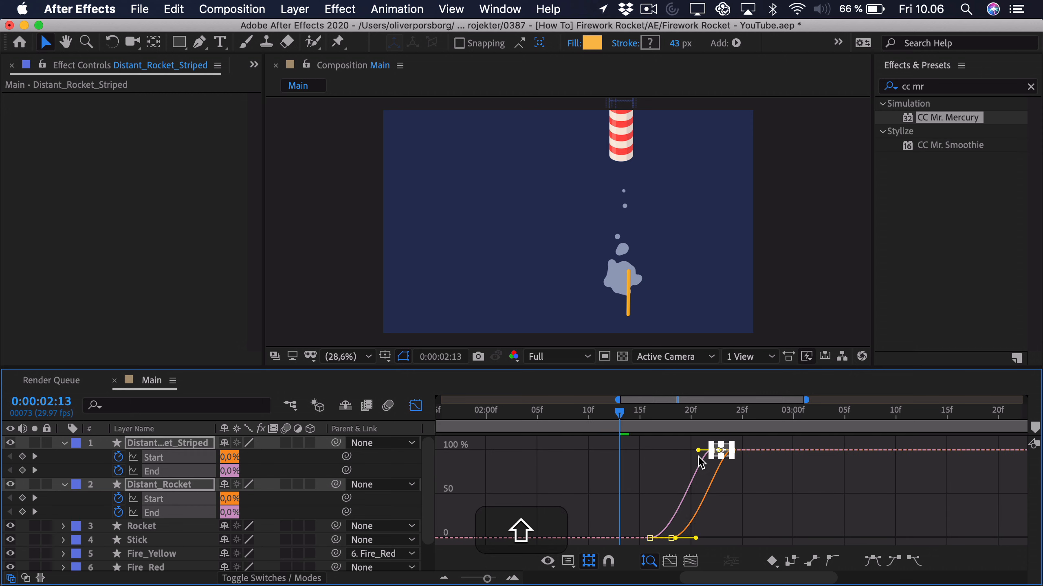
Step: Preview the distant rocket's revised easing from 0:00:02:13 and leave the Graph Editor
key("space")
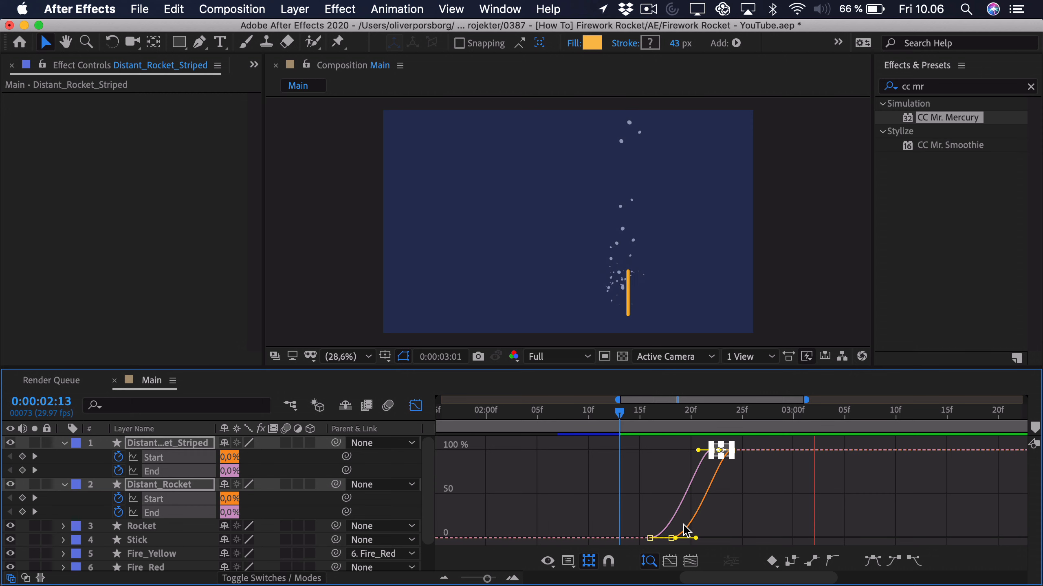
key("space")
key("shift+F3")
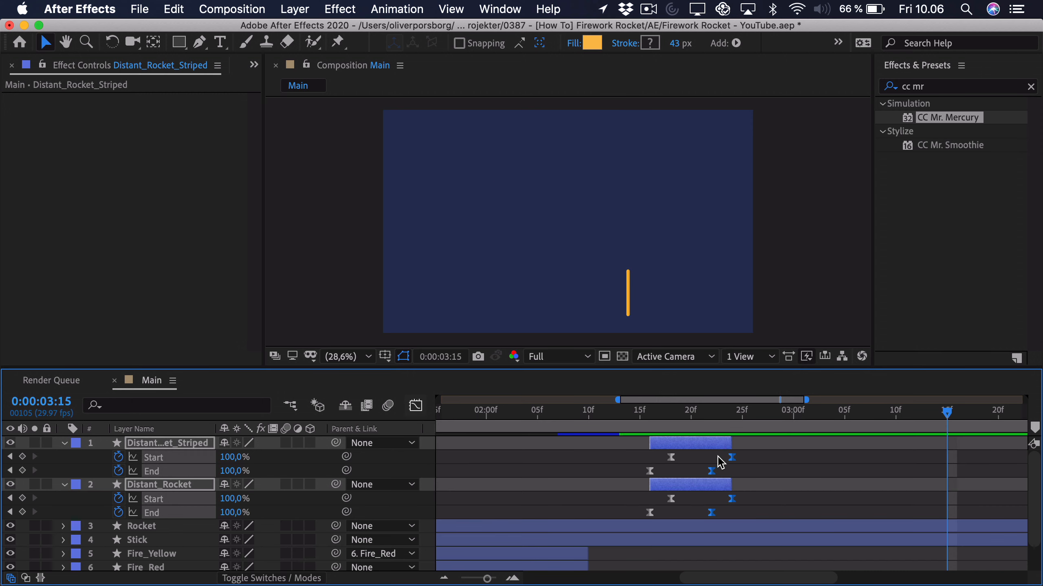
Step: Move the last Start keyframes to 0:00:02:23 and End keyframes to 0:00:02:21, ending both distant rocket layers at 0:00:02:23
left_click_drag(727, 457, 712, 423)
left_click(740, 458)
left_click(720, 418)
Step: At 0:00:02:22, show the rulers and place a horizontal guide along the lower edge of the striped distant rocket
key("period")
key("period")
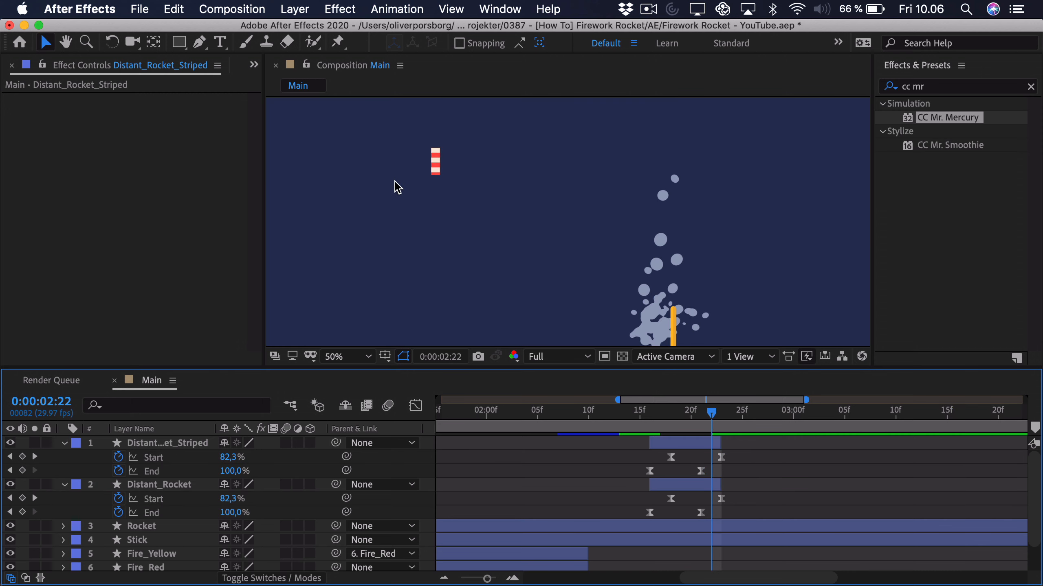
left_click(676, 444)
key("space")
scroll(522, 242, "left", 5)
scroll(542, 242, "up", 3)
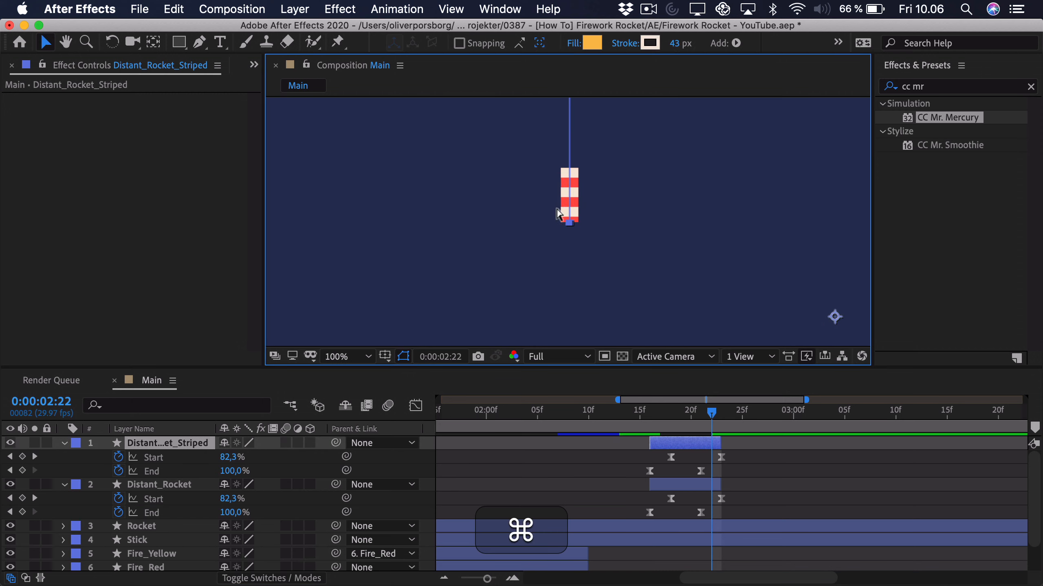
key("super+r")
left_click_drag(534, 105, 587, 230)
key("period")
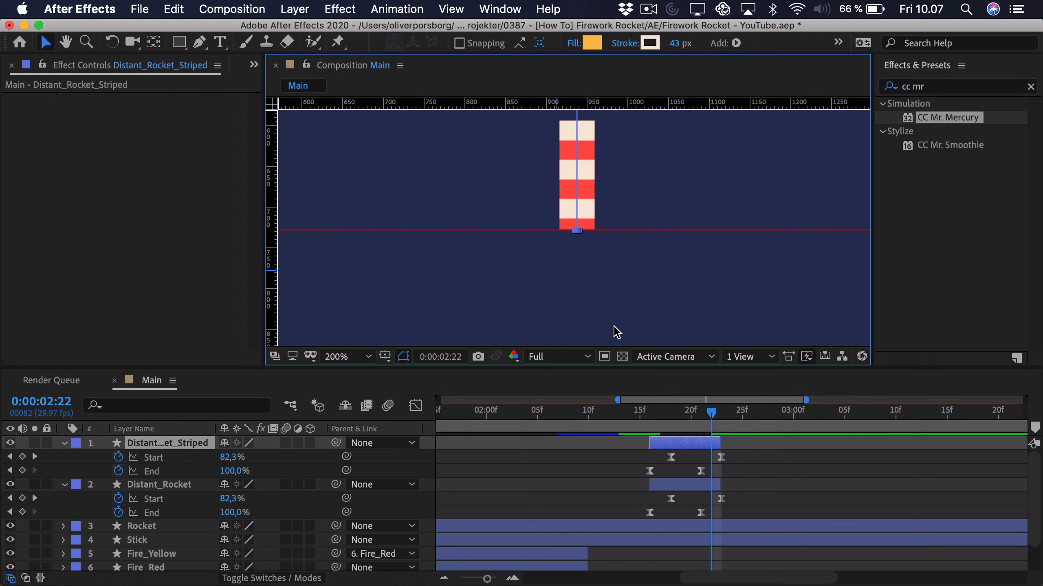
Step: Place a vertical guide through the centre of the striped distant rocket and move to 0:00:02:23
key("super+shift+a")
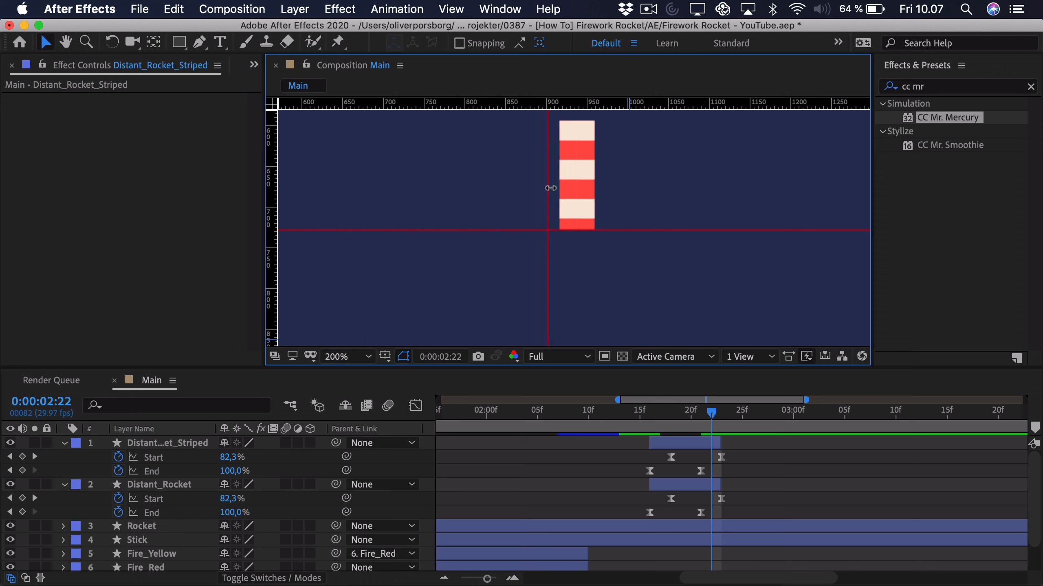
left_click_drag(550, 188, 576, 188)
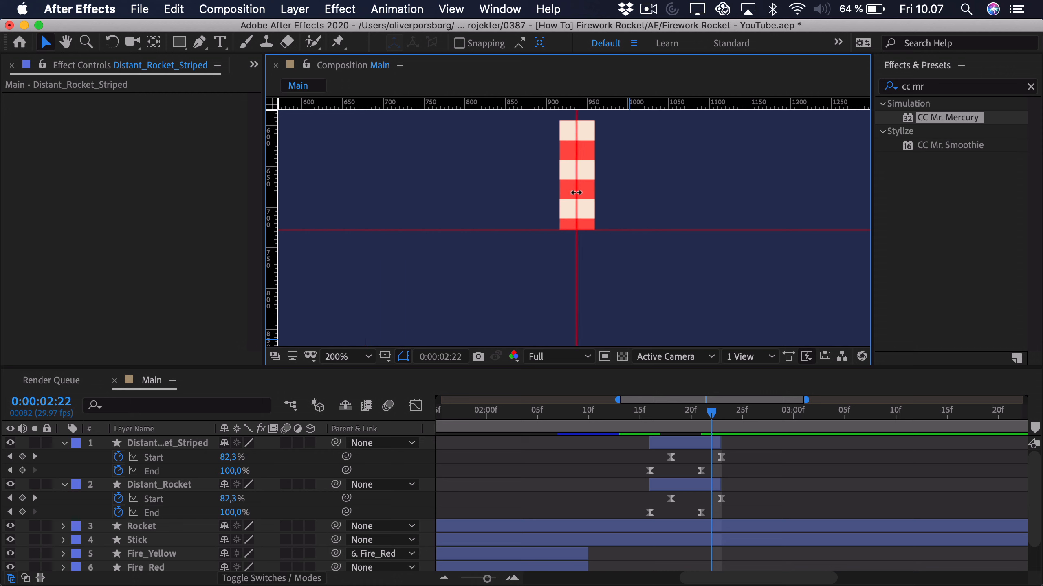
left_click(714, 419)
key("Page_Down")
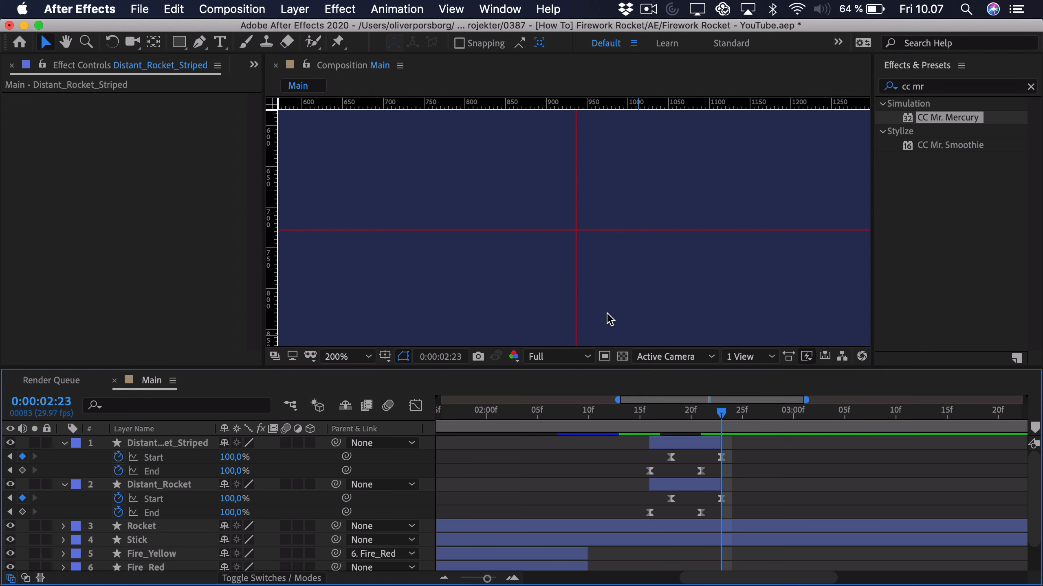
Step: Show the Title/Action Safe overlay in the composition view
scroll(614, 312, "down", 2)
key("space")
left_click_drag(645, 276, 516, 243)
key("space")
left_click_drag(464, 186, 305, 132)
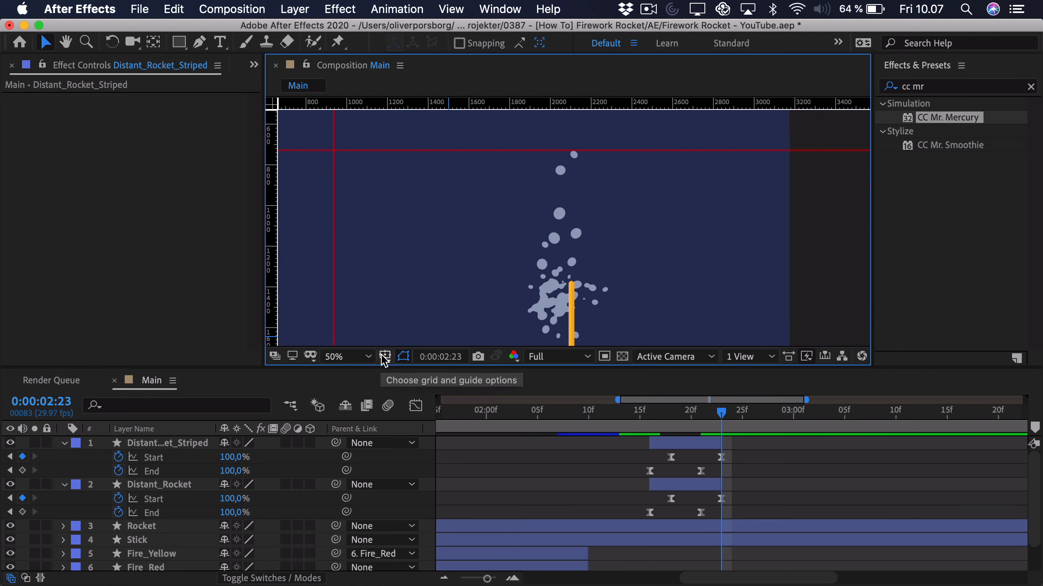
left_click(385, 357)
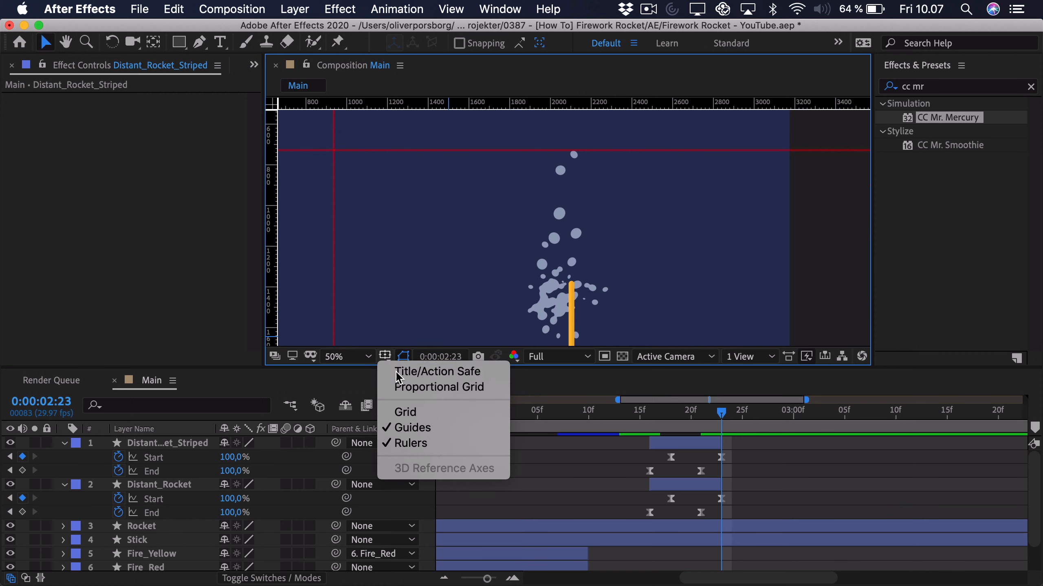
left_click(398, 372)
left_click_drag(467, 236, 557, 277)
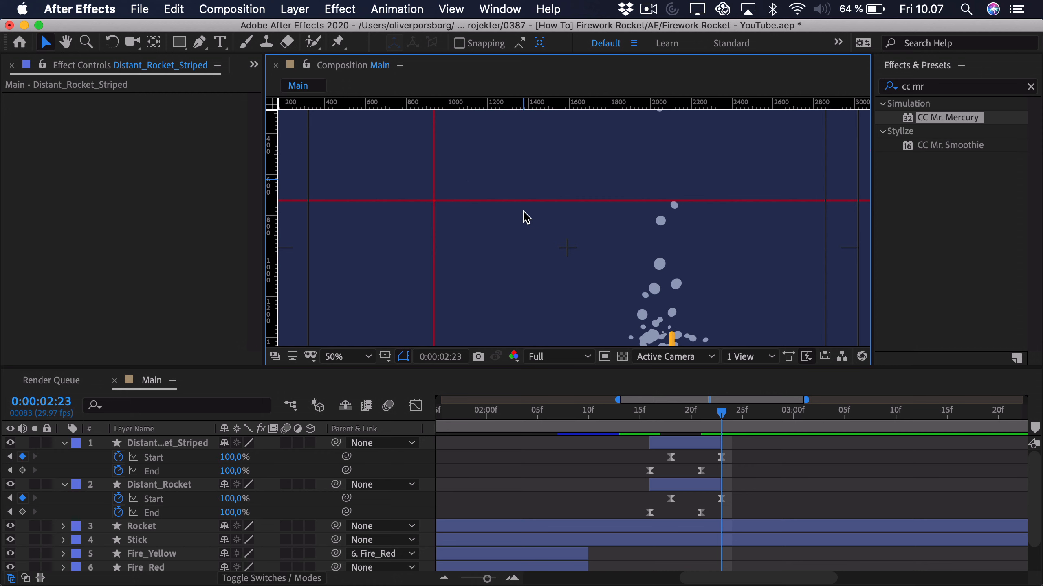
Step: Draw a straight horizontal Pen tool line about 215 px long, starting at the composition's centre mark, on a new shape layer
scroll(575, 267, "up", 2)
key("space")
left_click_drag(574, 264, 533, 219)
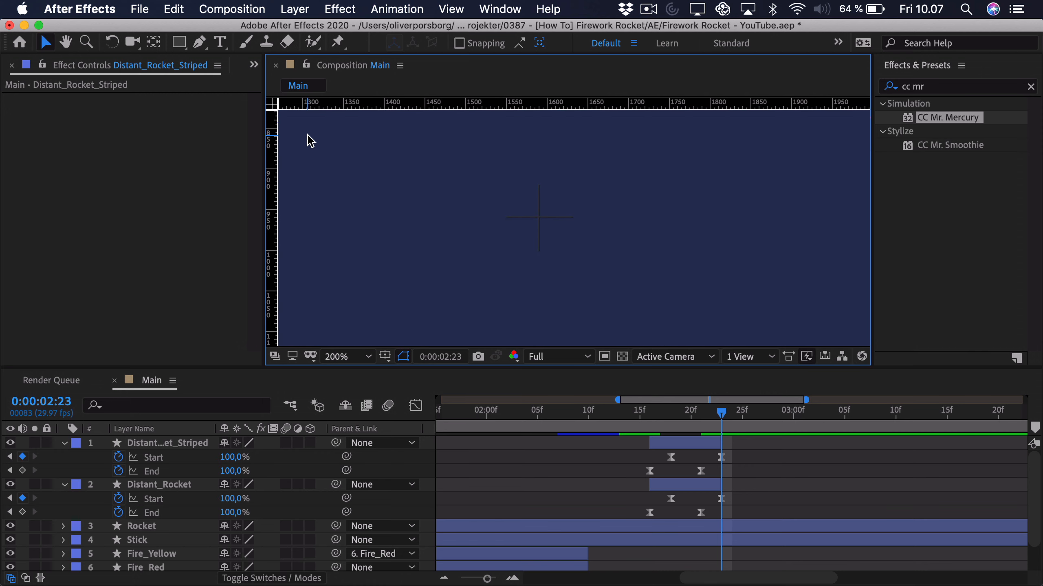
left_click(200, 43)
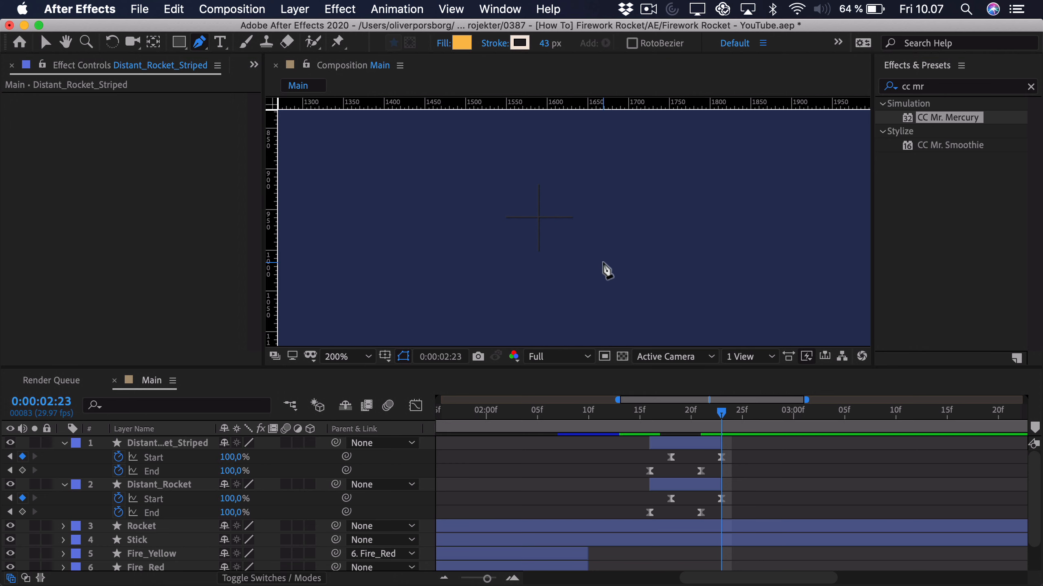
left_click(538, 218)
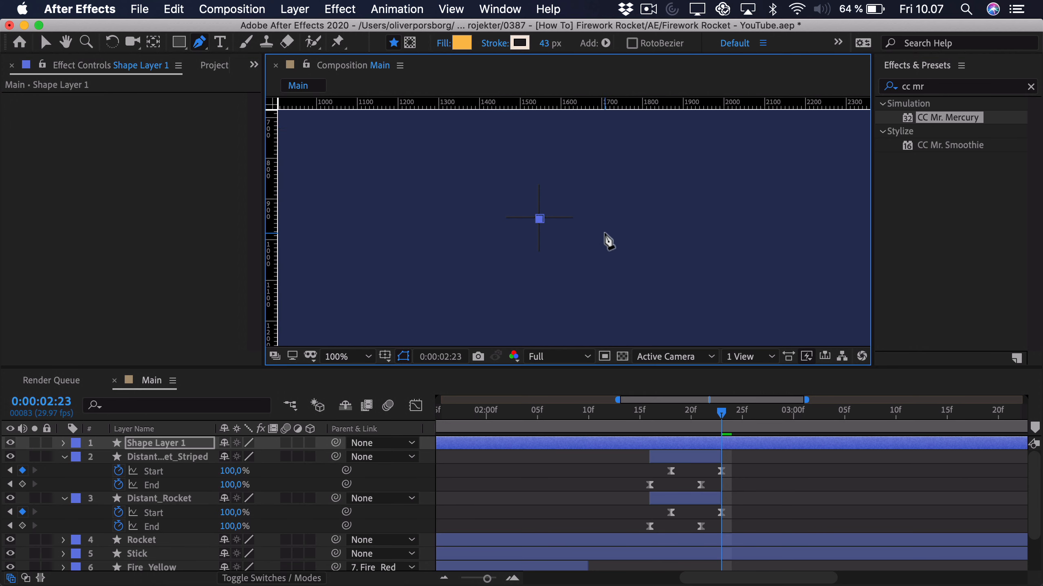
key("comma")
key("shift")
left_click(644, 226, "shift")
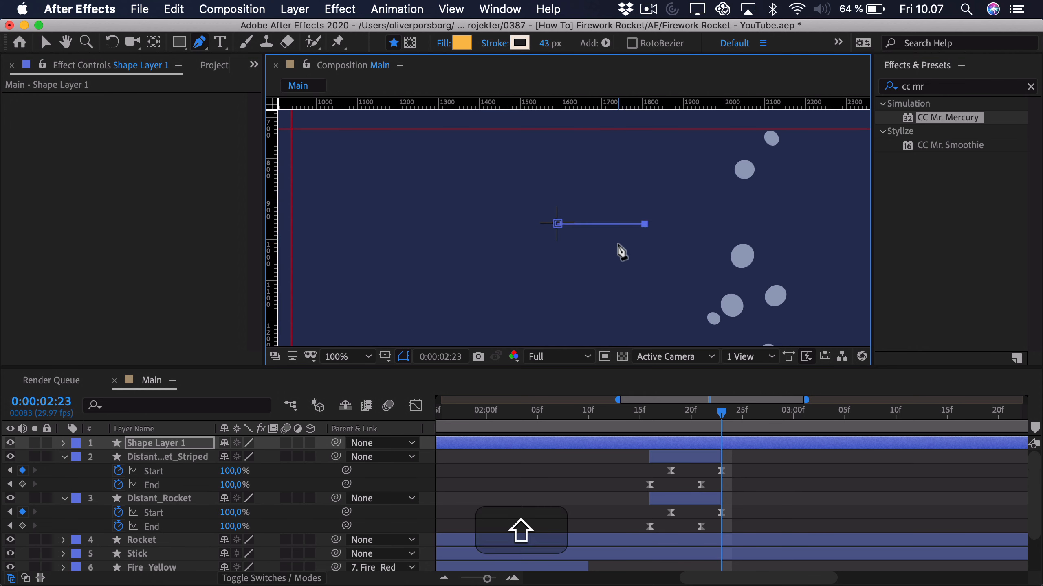
key("space")
left_click_drag(608, 213, 506, 173)
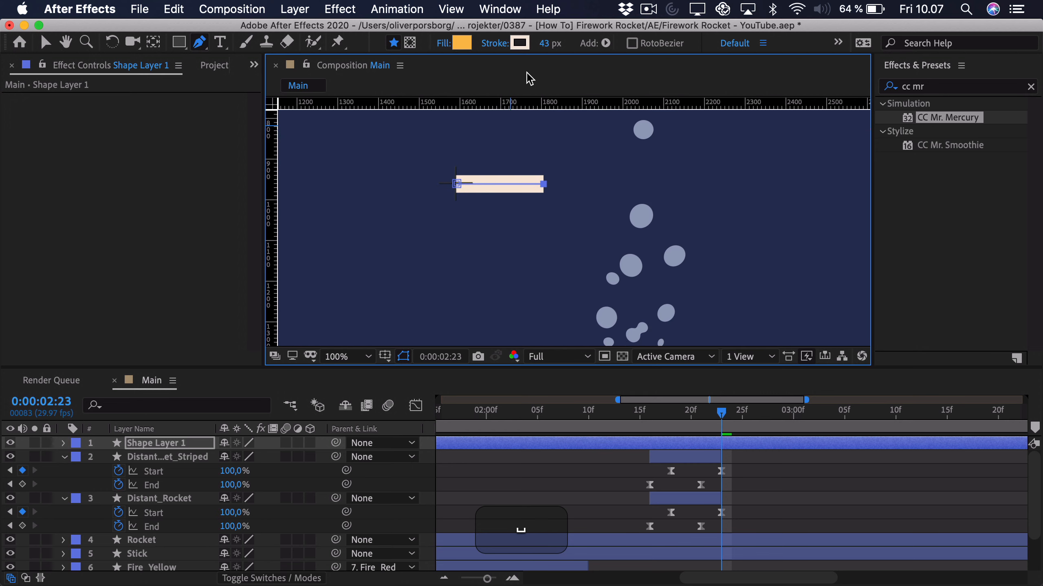
Step: Set the new line's stroke width to 16 px and trim its layer to start at 0:00:02:23
left_click_drag(541, 46, 521, 47)
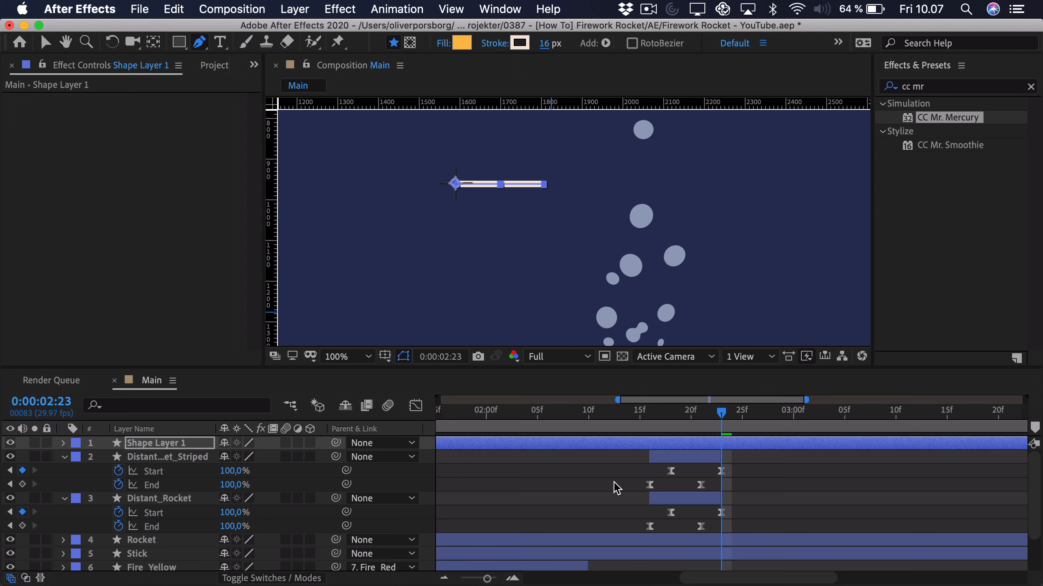
left_click_drag(471, 581, 465, 580)
left_click_drag(438, 444, 721, 445)
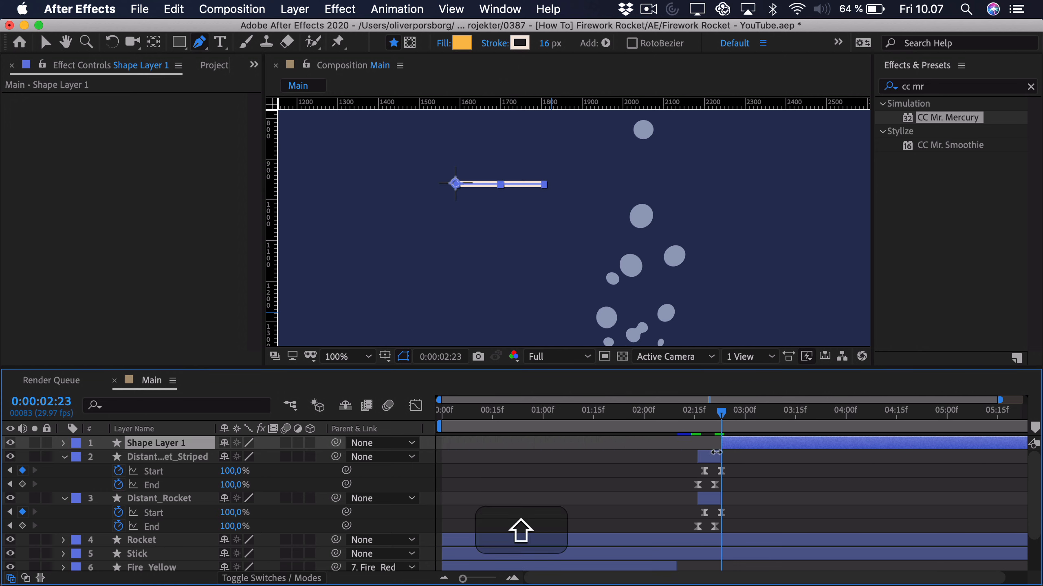
Step: Rename the new line's shape layer to Firework Explosion
key("period")
key("space")
left_click_drag(440, 204, 601, 288)
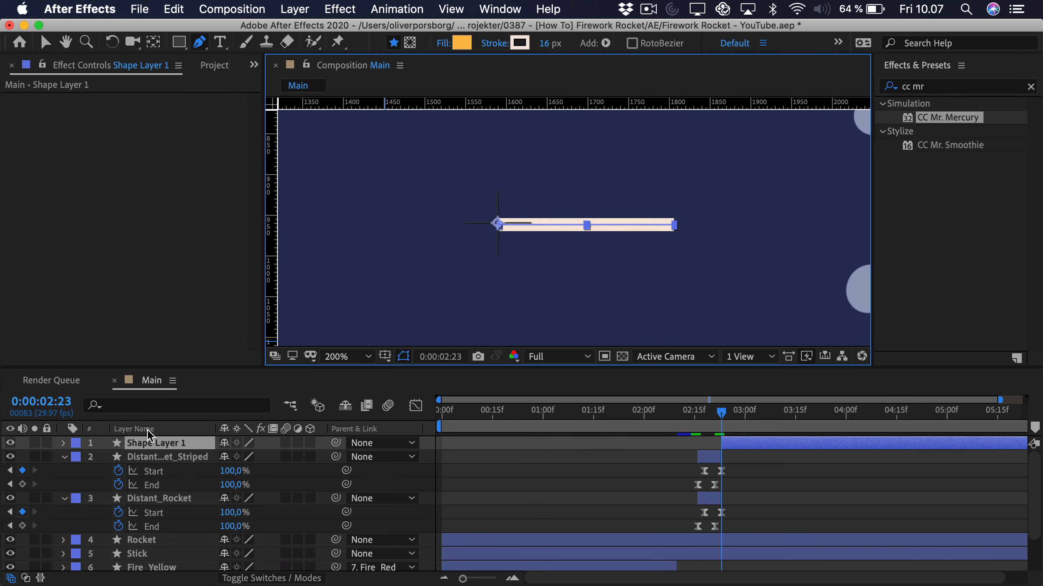
left_click(141, 447)
key("Return")
type("F")
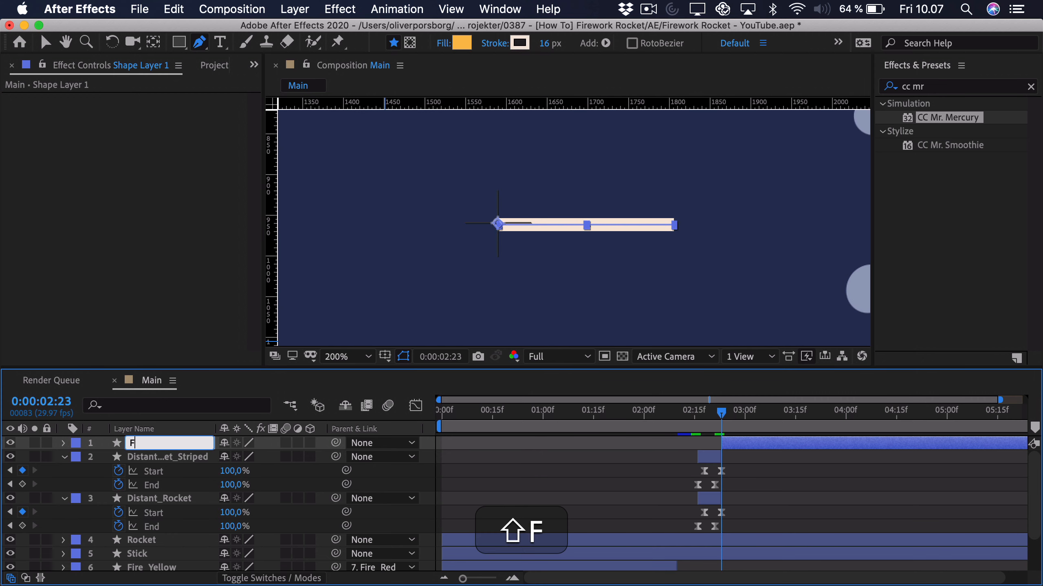
type("irework Explosion")
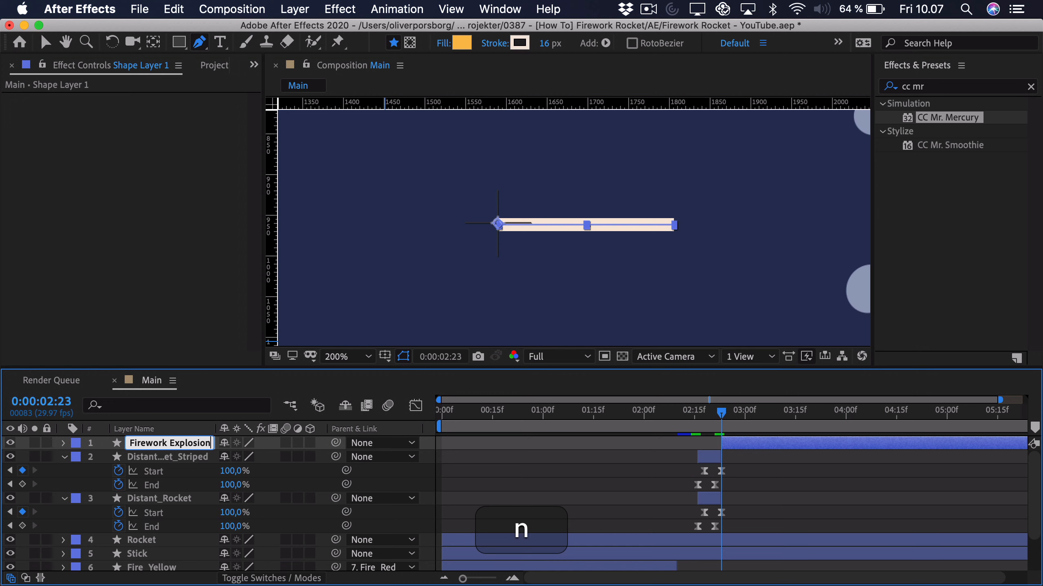
key("Return")
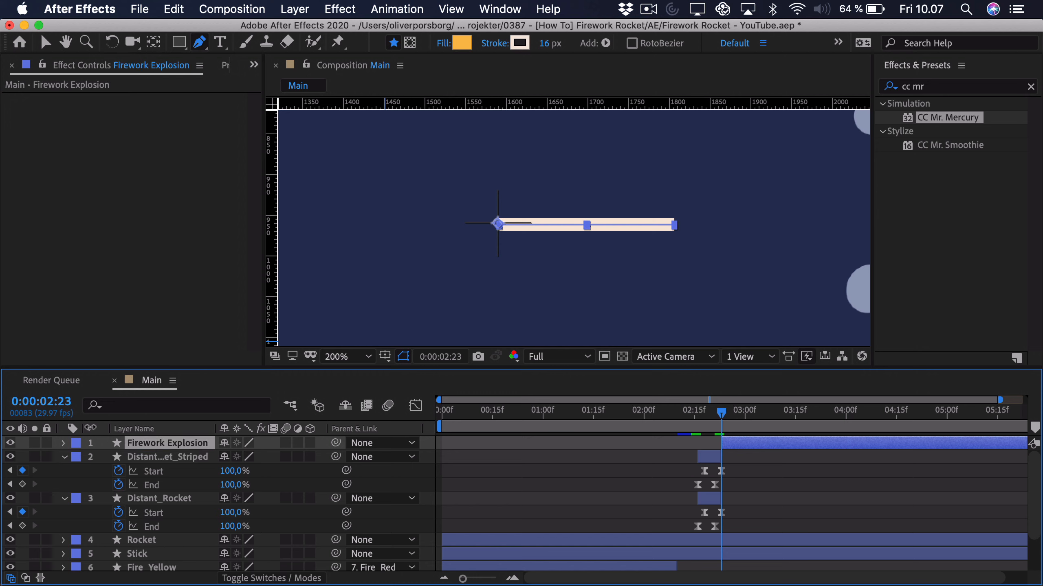
Step: Add a Repeater to the Firework Explosion layer and set the repeater's transform Position to 0,0
left_click(63, 444)
left_click(319, 457)
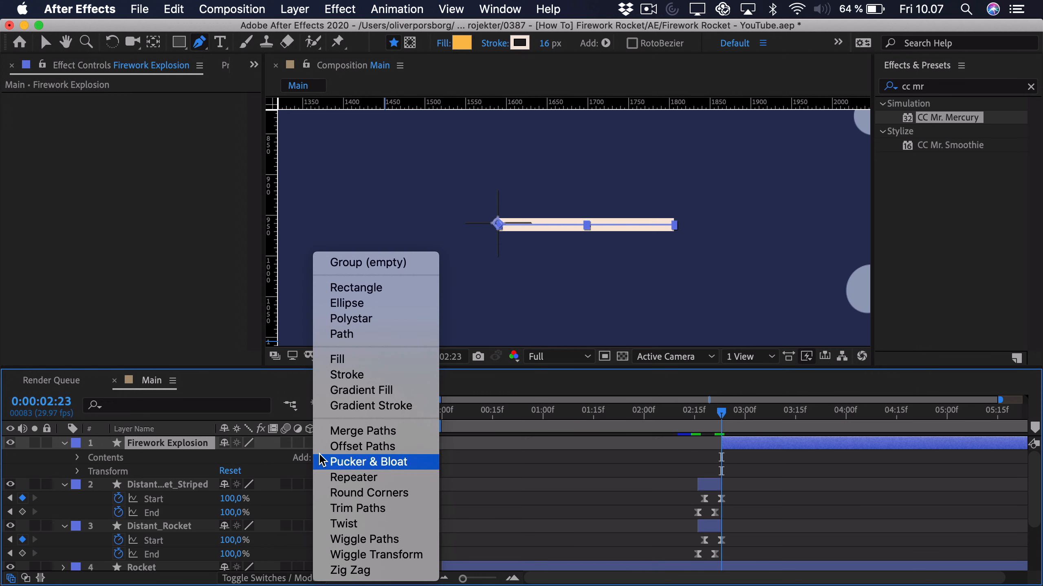
left_click(320, 478)
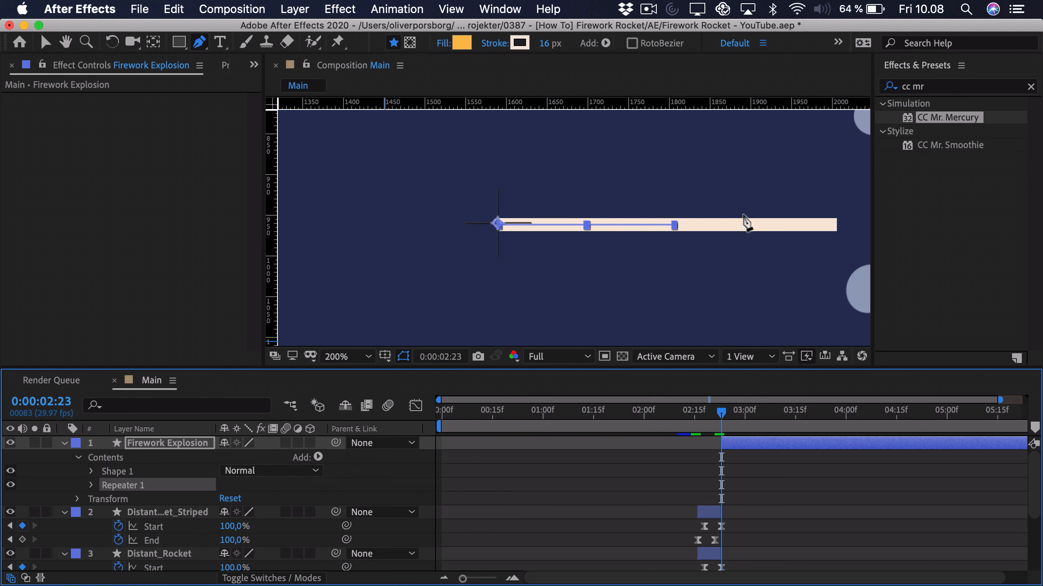
left_click(93, 486)
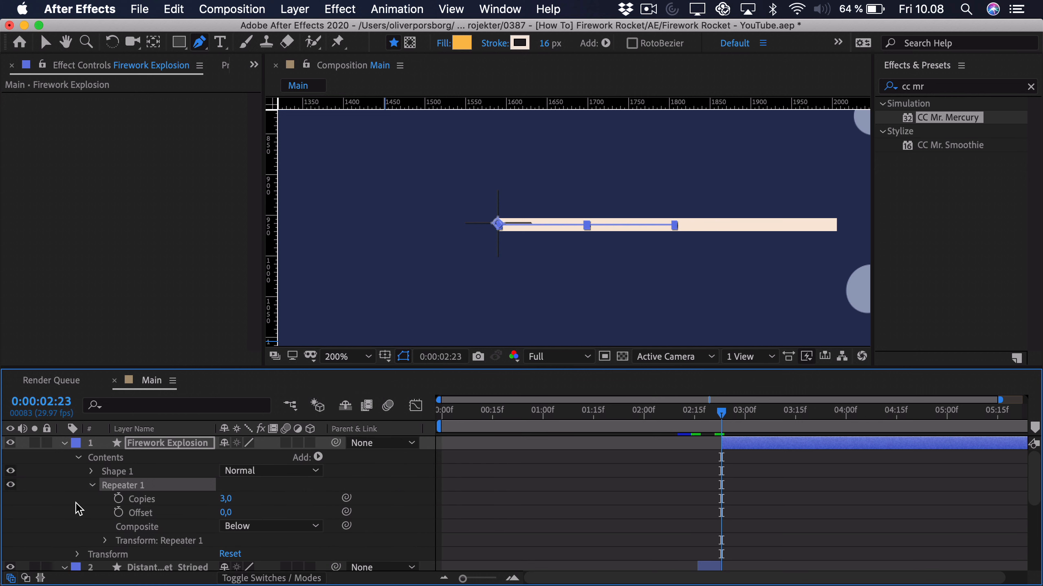
scroll(118, 534, "down", 1)
left_click(106, 528)
scroll(109, 534, "down", 2)
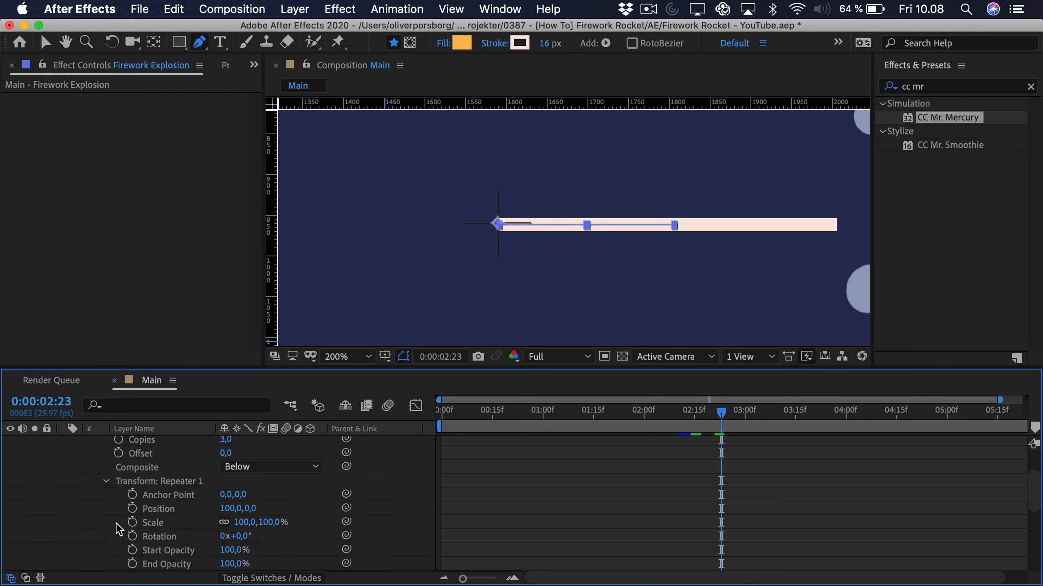
left_click(226, 508)
type("00")
key("Return")
scroll(196, 504, "up", 1)
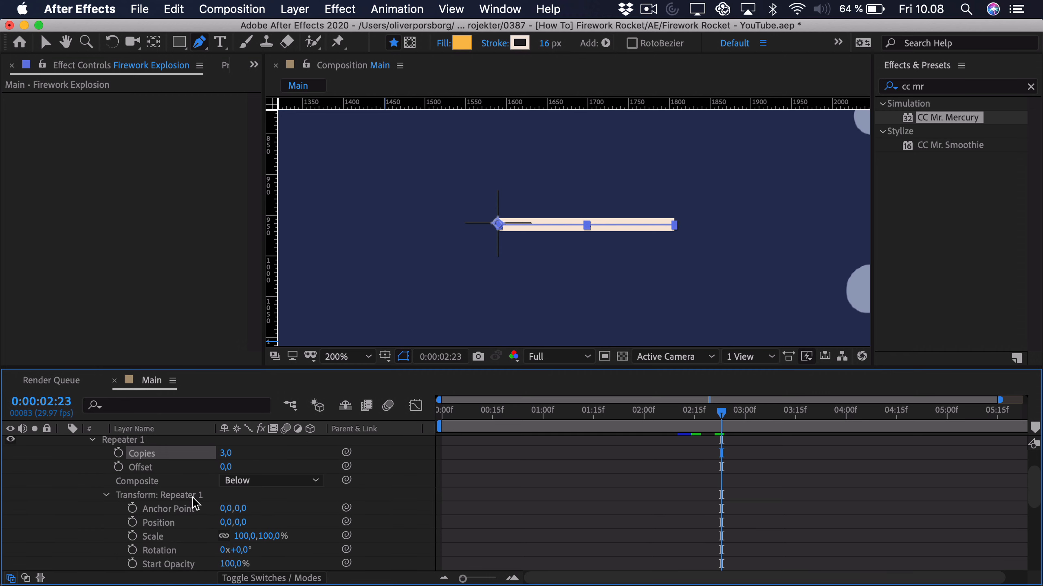
Step: Set the repeater's Copies to 8 and its transform Rotation to 360/8 degrees
left_click(226, 454)
type("8")
key("Return")
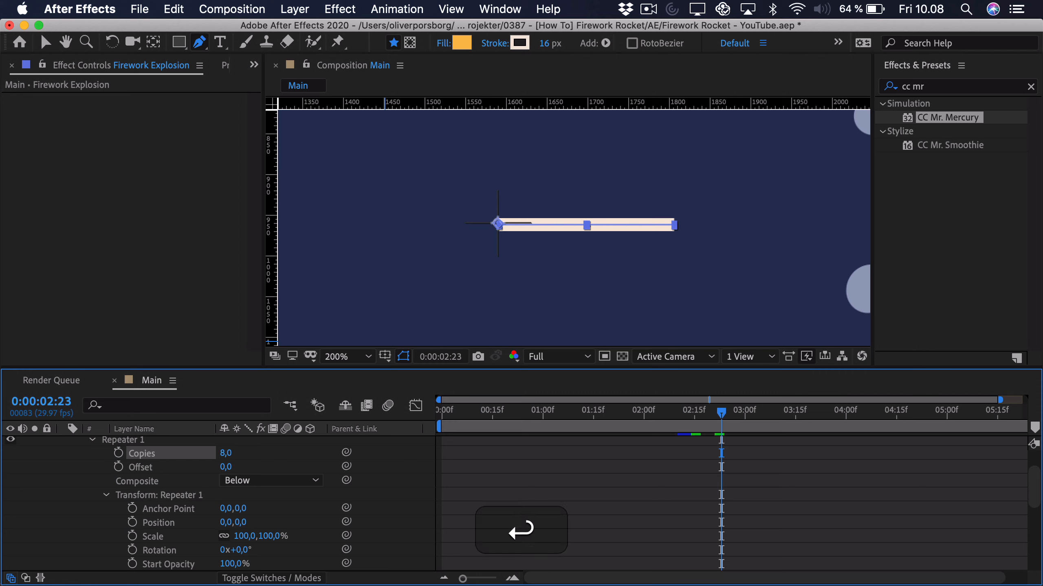
left_click(246, 552)
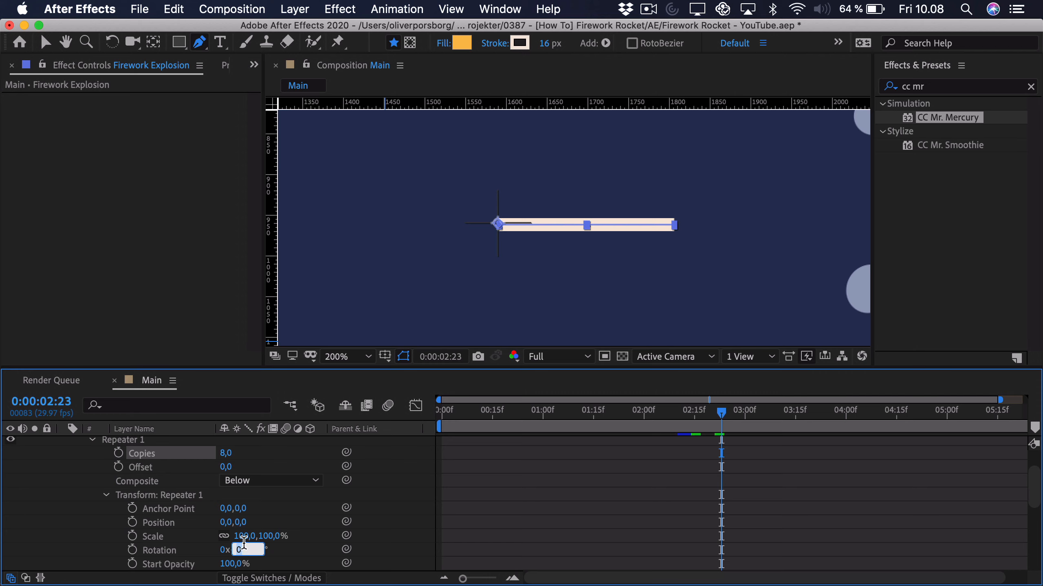
type("360/8")
key("Return")
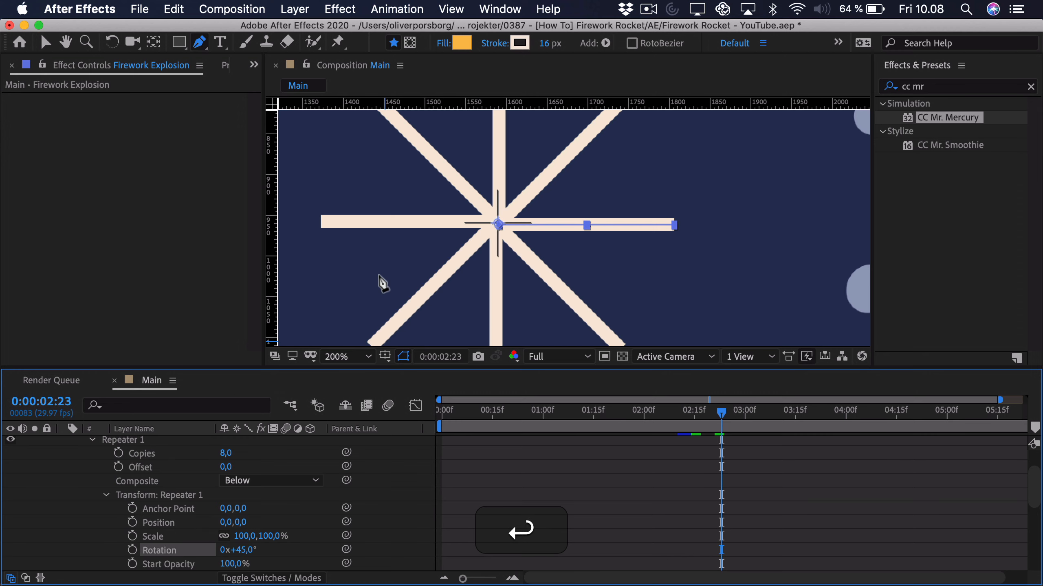
Step: Add Trim Paths to the Firework Explosion layer and expand its properties
scroll(505, 232, "down", 2)
scroll(503, 230, "up", 2)
scroll(505, 232, "down", 2)
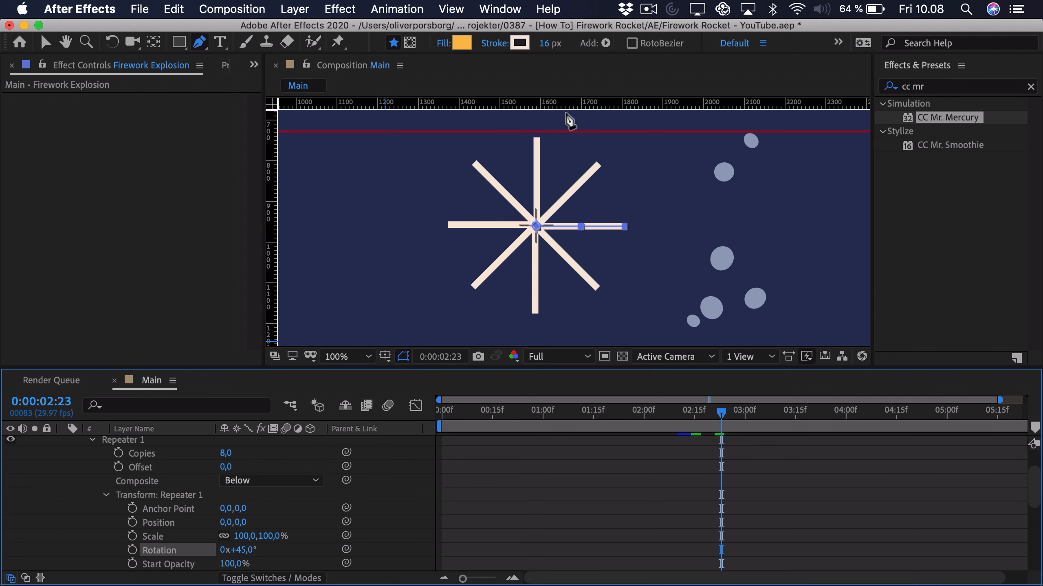
scroll(107, 479, "up", 3)
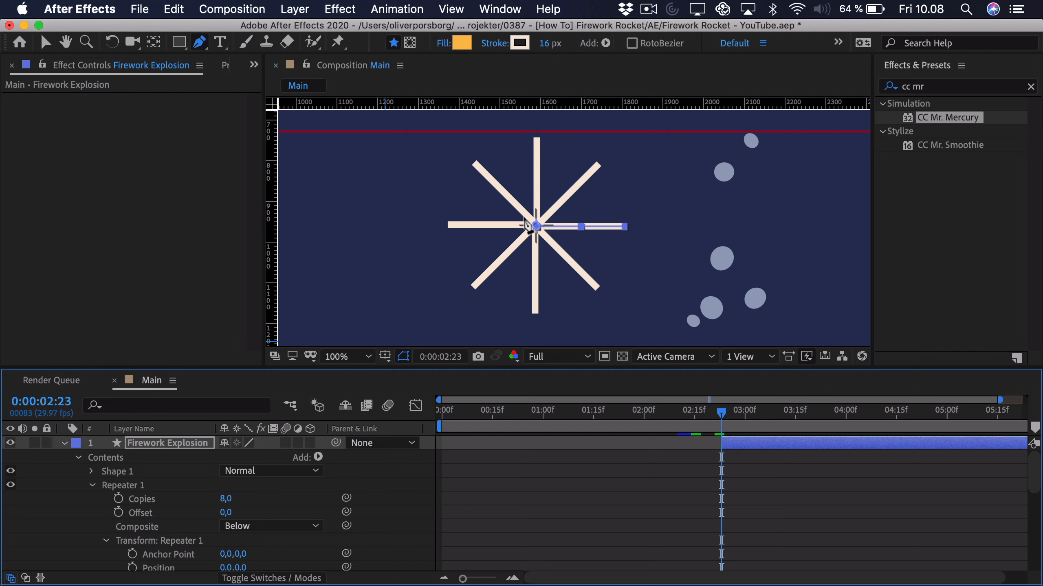
left_click(318, 456)
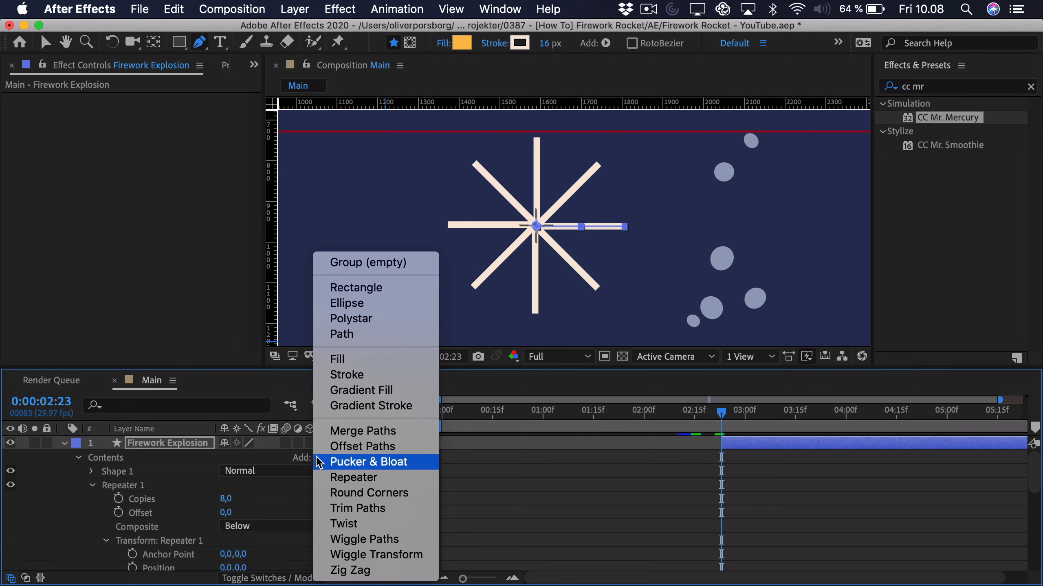
left_click(353, 509)
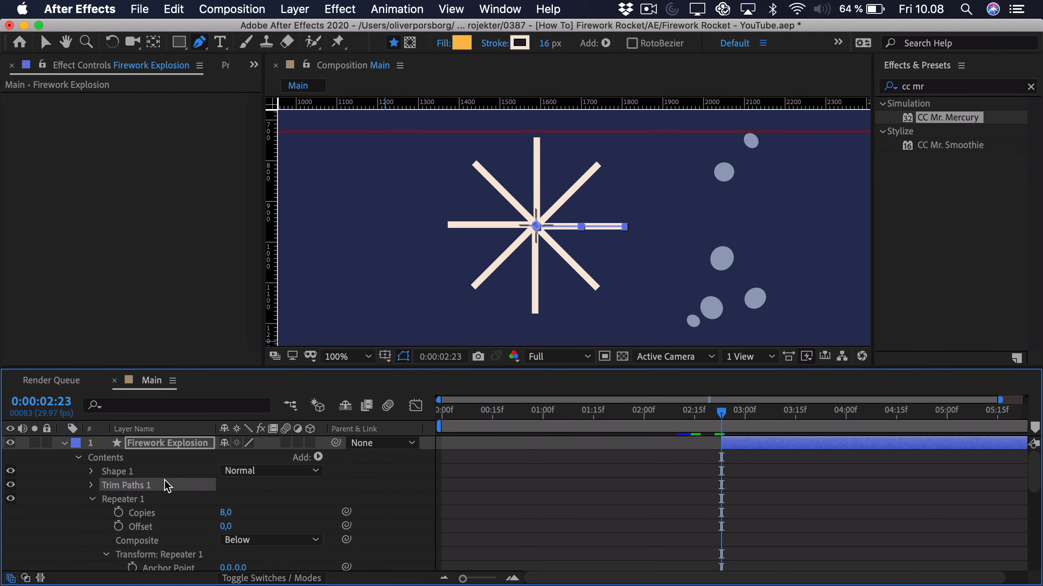
left_click(93, 485)
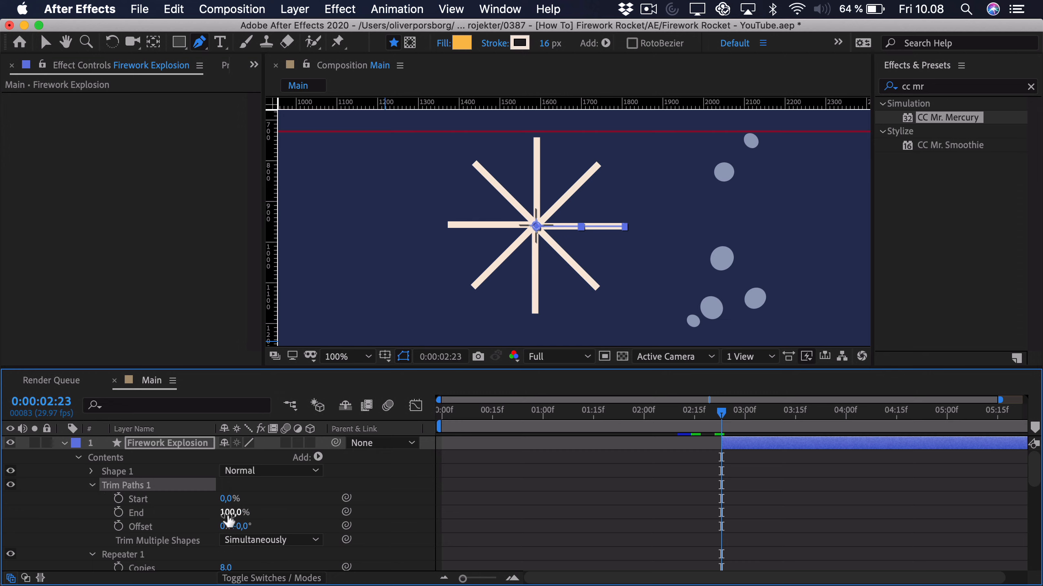
Step: Set the Trim Paths End to 0% and add Start and End keyframes at 0:00:02:23
left_click_drag(230, 513, 148, 517)
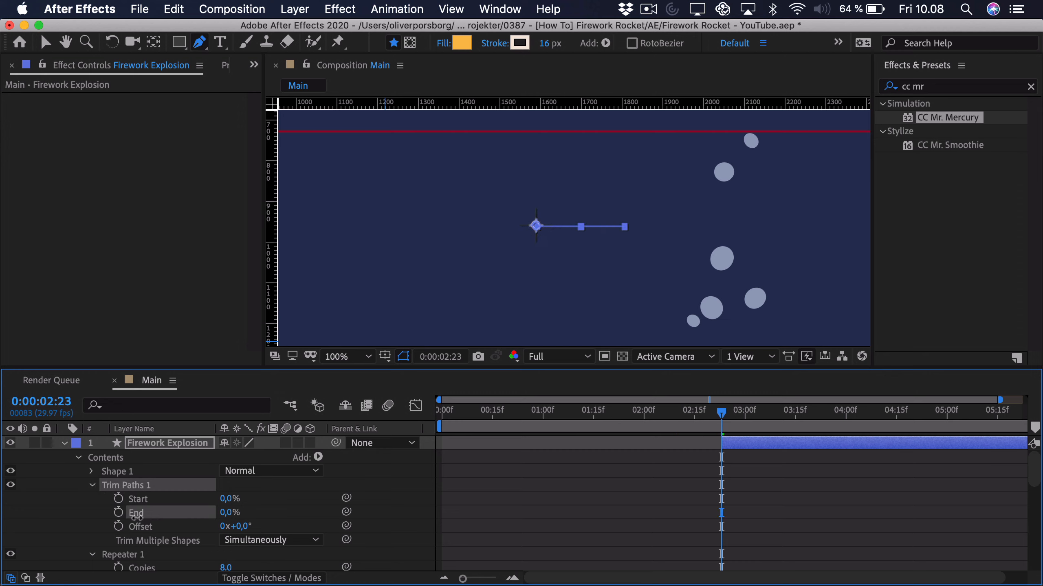
left_click(118, 498)
left_click(118, 512)
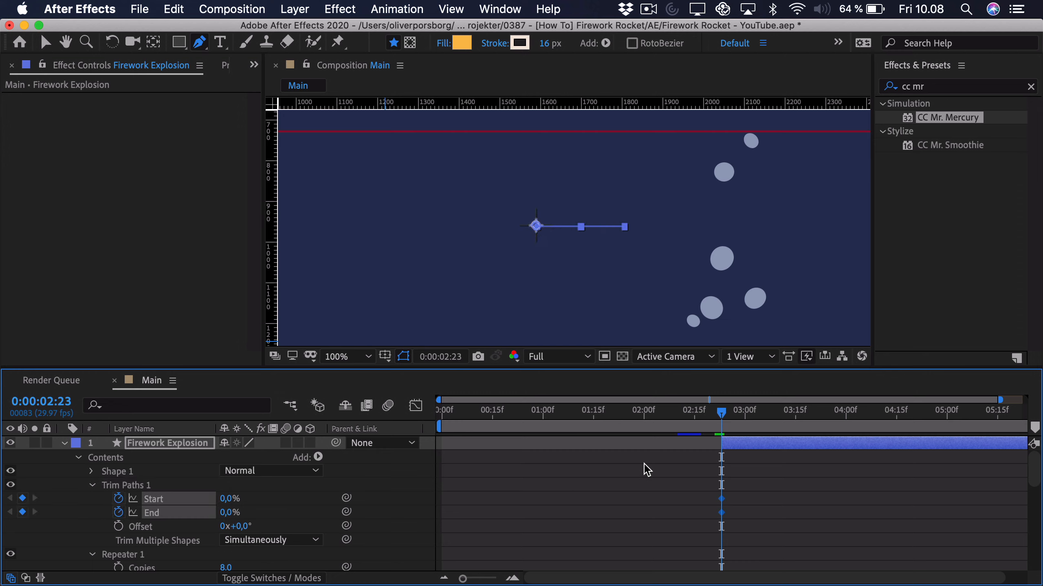
Step: Set the Trim Paths Start and End to 100% at 0:00:03:03 on the Firework Explosion layer
left_click_drag(725, 413, 755, 410)
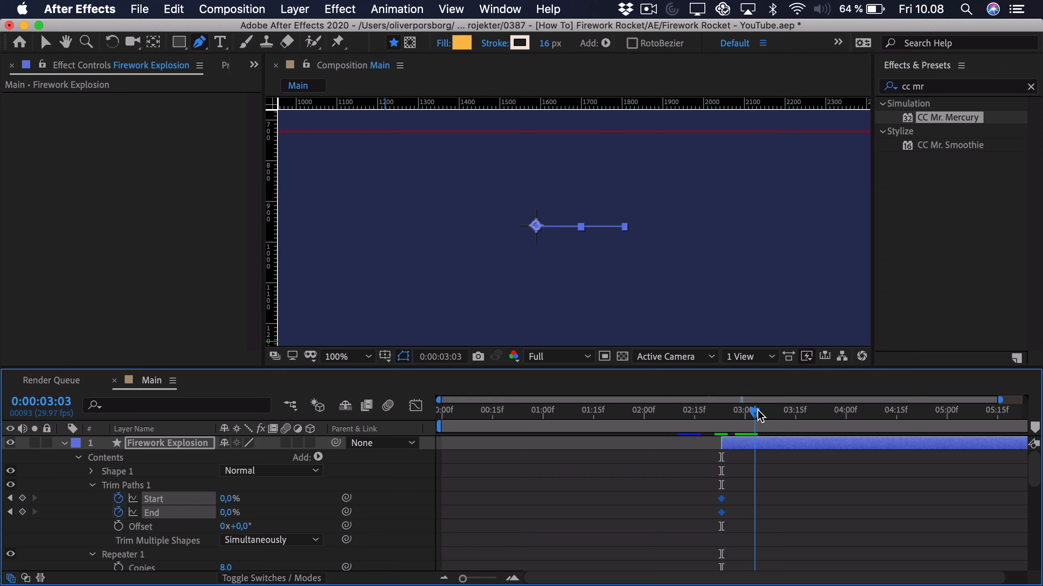
left_click(225, 499)
type("100")
key("Return")
left_click(225, 513)
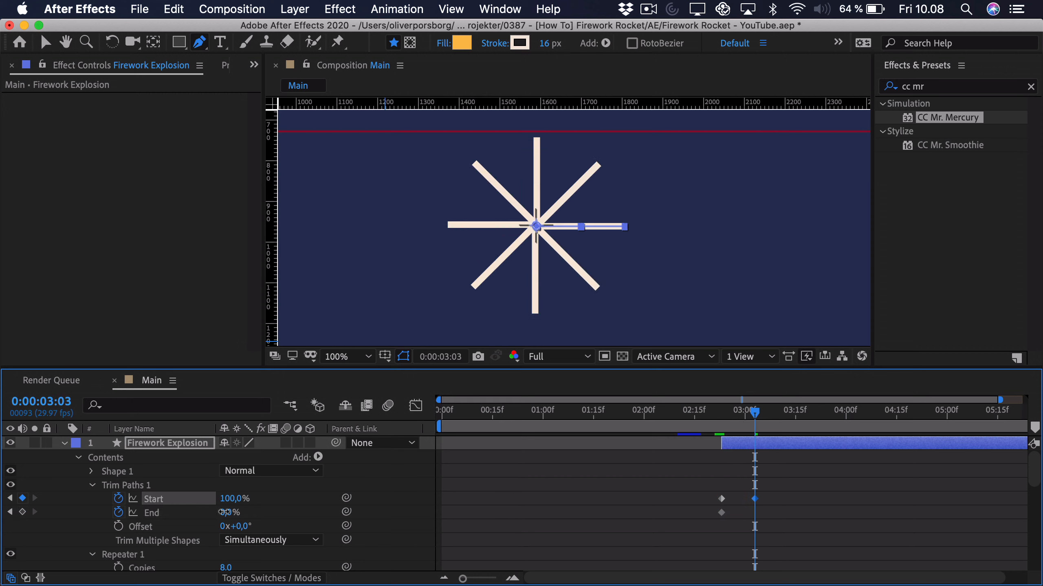
type("100")
key("Return")
Step: Shift both Trim Paths Start keyframes two frames later than the End keyframes
left_click(755, 478)
key("=")
left_click_drag(759, 475, 667, 501)
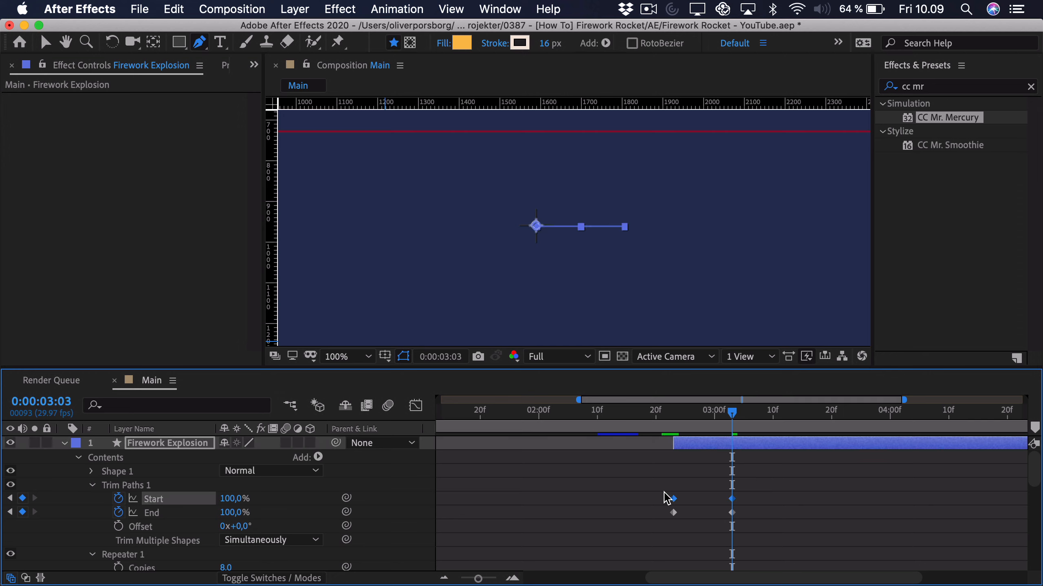
key("alt+Right")
key("alt+Right")
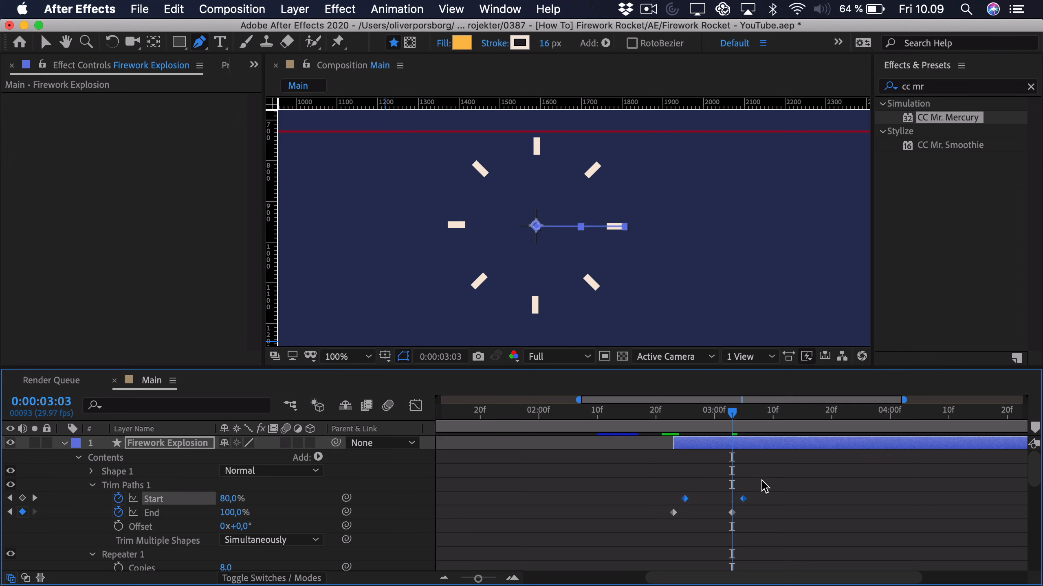
Step: Apply Easy Ease to all Start and End keyframes and reshape their value curves to rise fast and settle slowly, checking the playback
left_click_drag(762, 481, 636, 544)
key("F9")
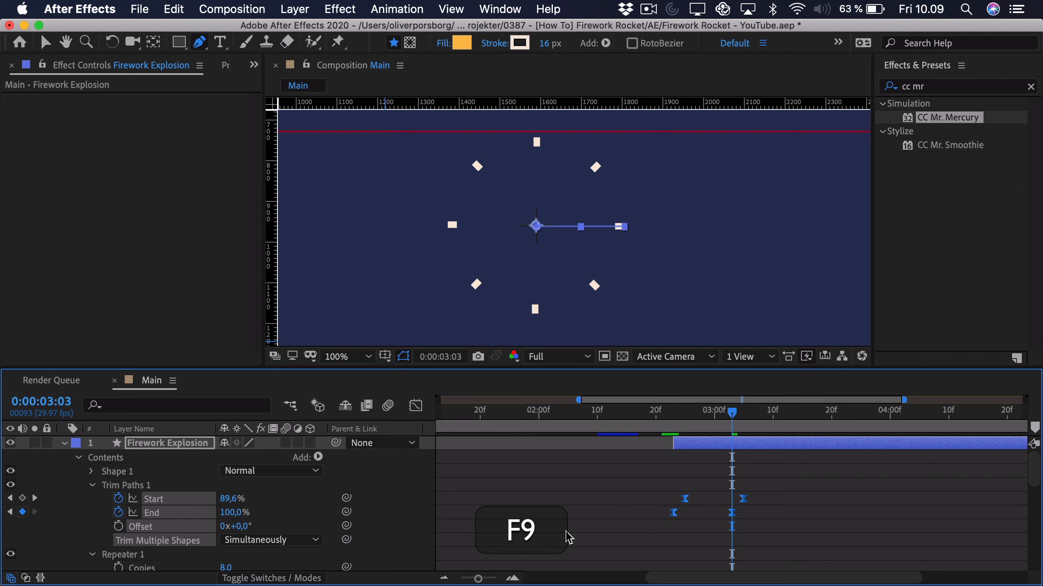
left_click(415, 406)
key("v")
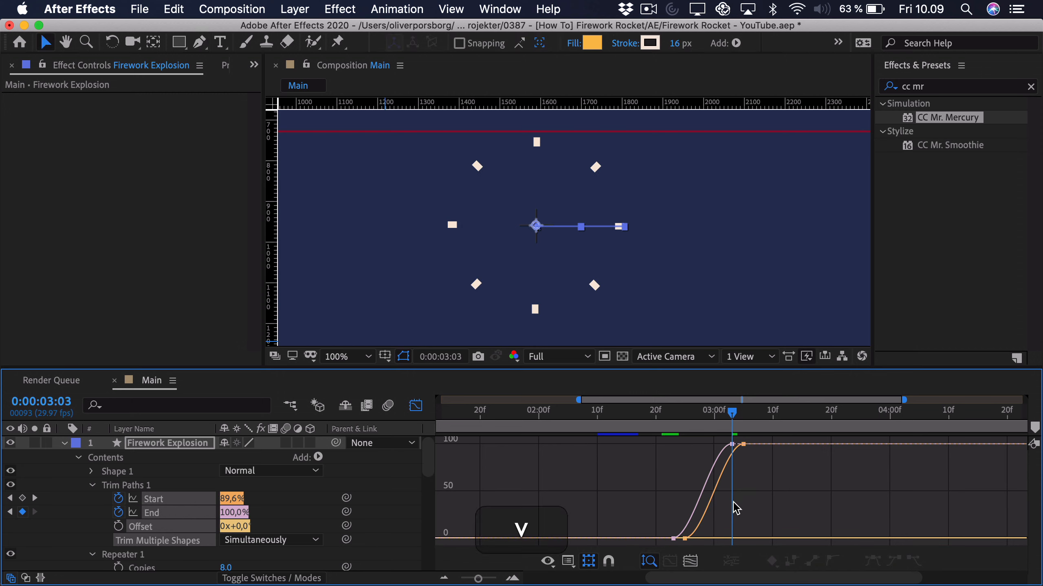
left_click(680, 540)
left_click_drag(702, 530, 689, 492)
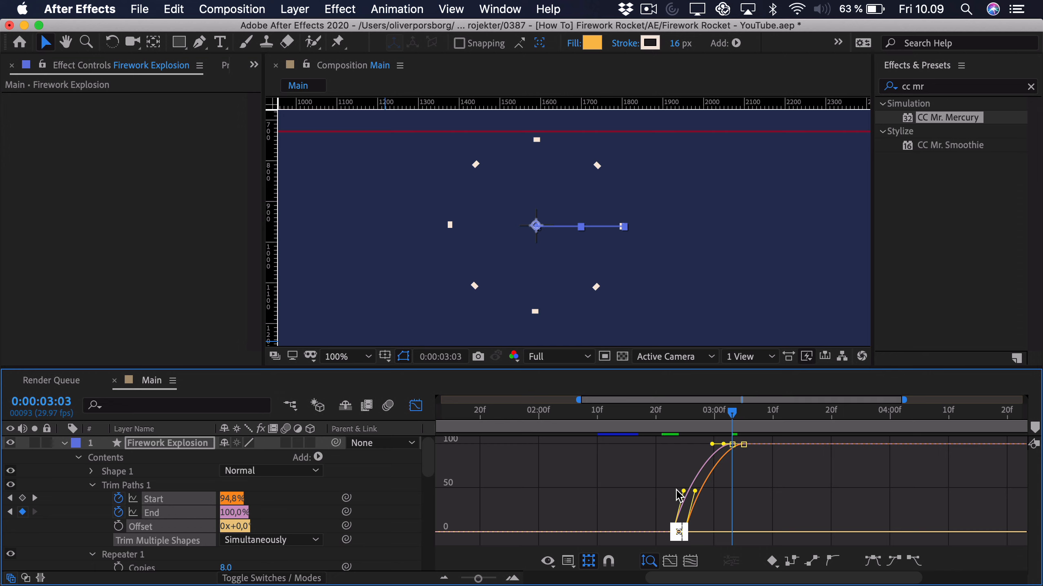
left_click_drag(746, 472, 706, 429)
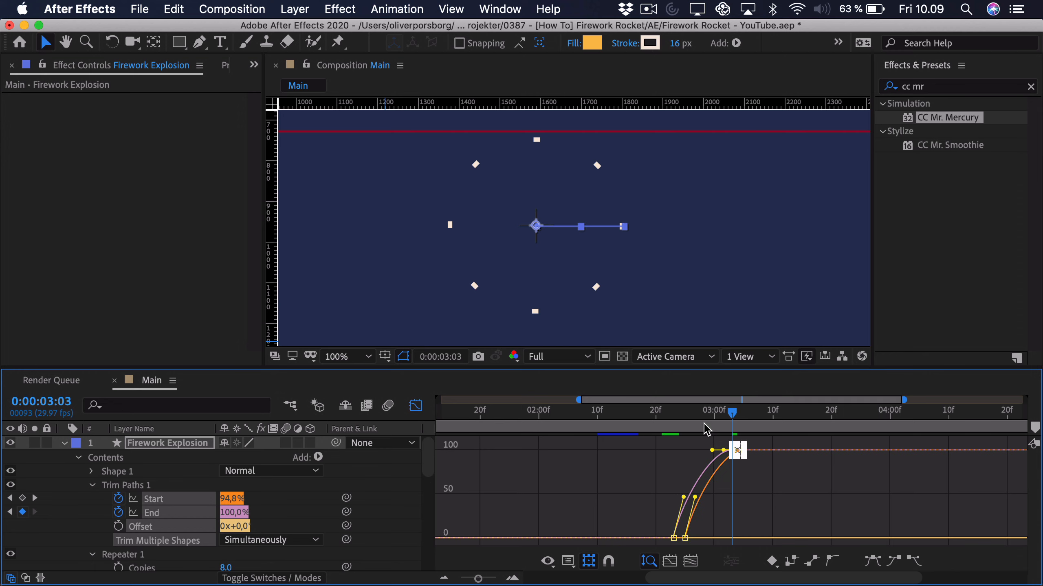
key("space")
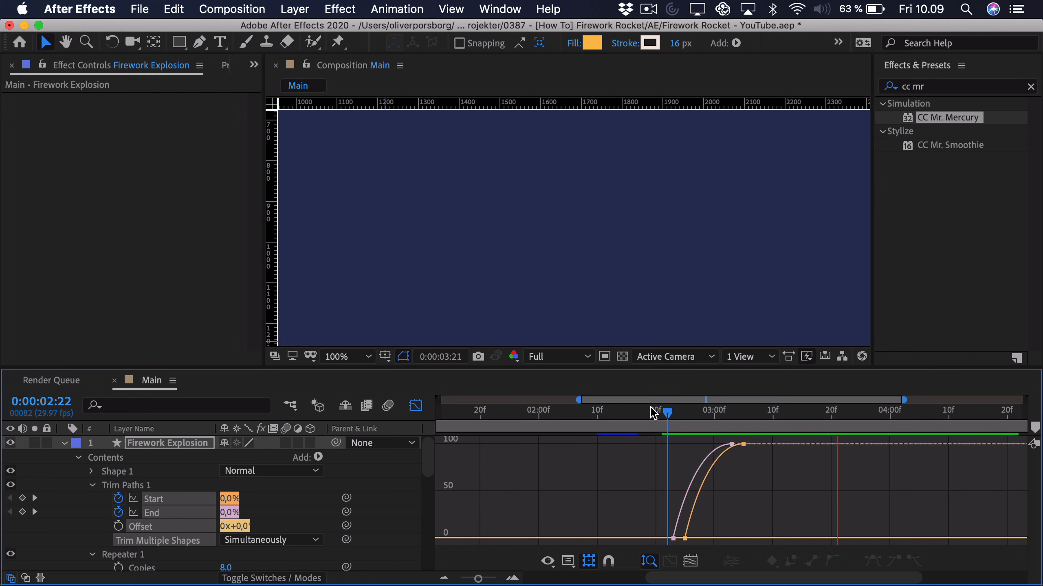
key("space")
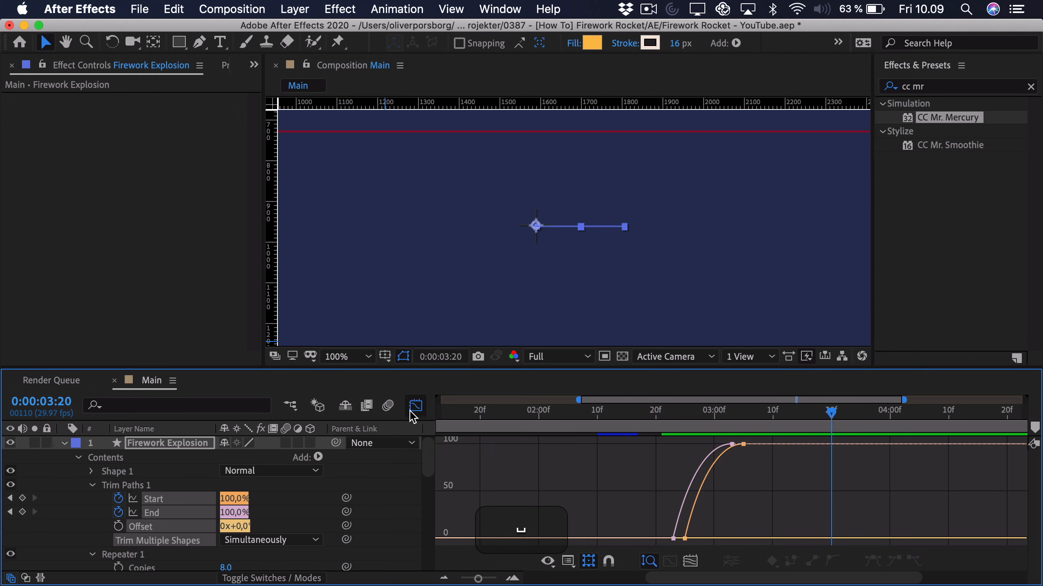
Step: Move both Start keyframes one more frame later, placing the first at 0:00:02:26, and preview the burst
key("shift+F3")
left_click_drag(694, 429, 693, 427)
left_click_drag(754, 487, 689, 505)
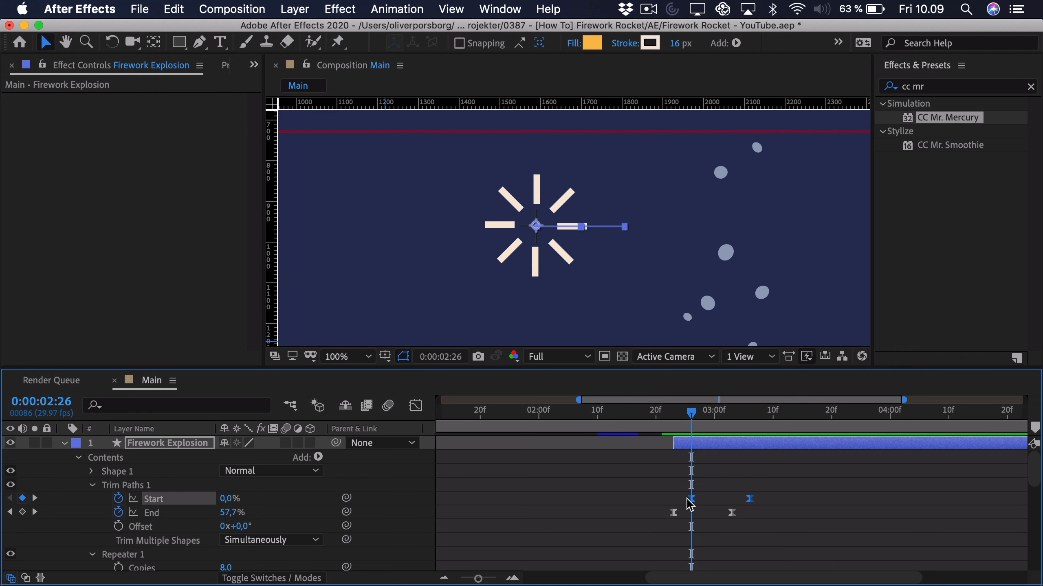
left_click(656, 427)
key("space")
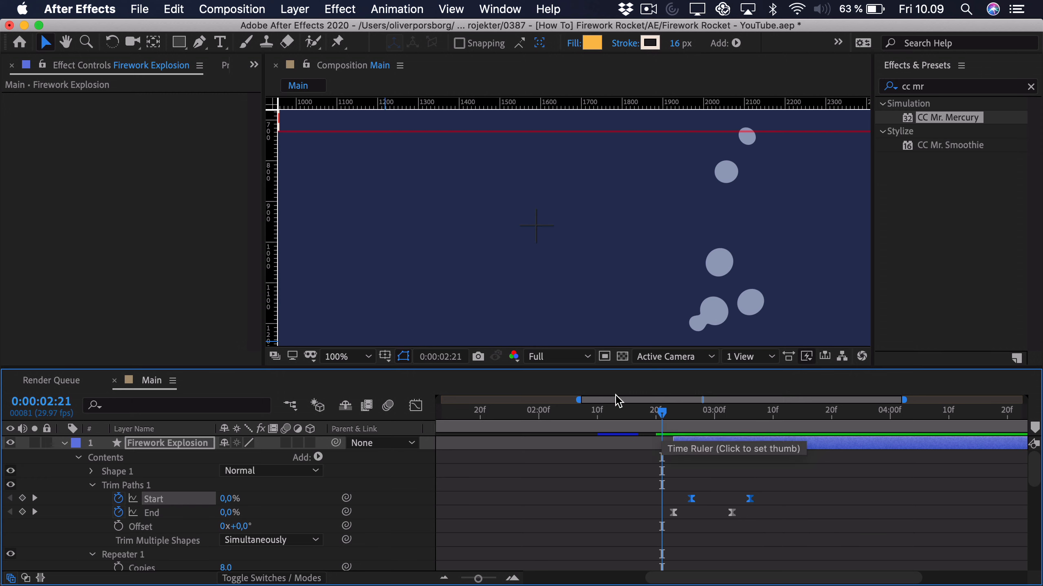
Step: Move the Firework Explosion onto the guide intersection where the distant striped rocket ends, and hide the rulers
scroll(445, 245, "down", 4)
scroll(457, 247, "up", 2)
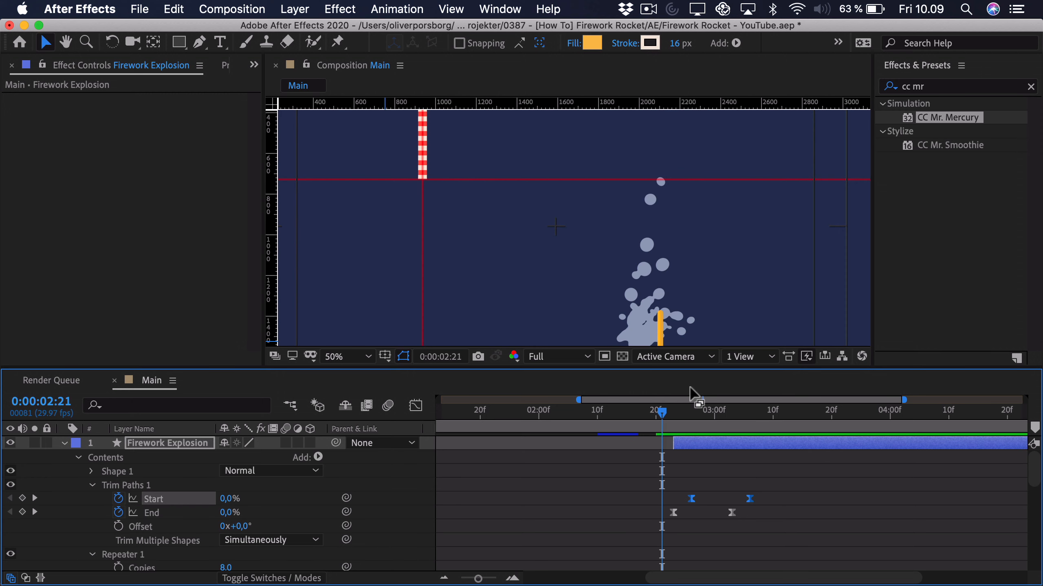
left_click(675, 426)
key("space")
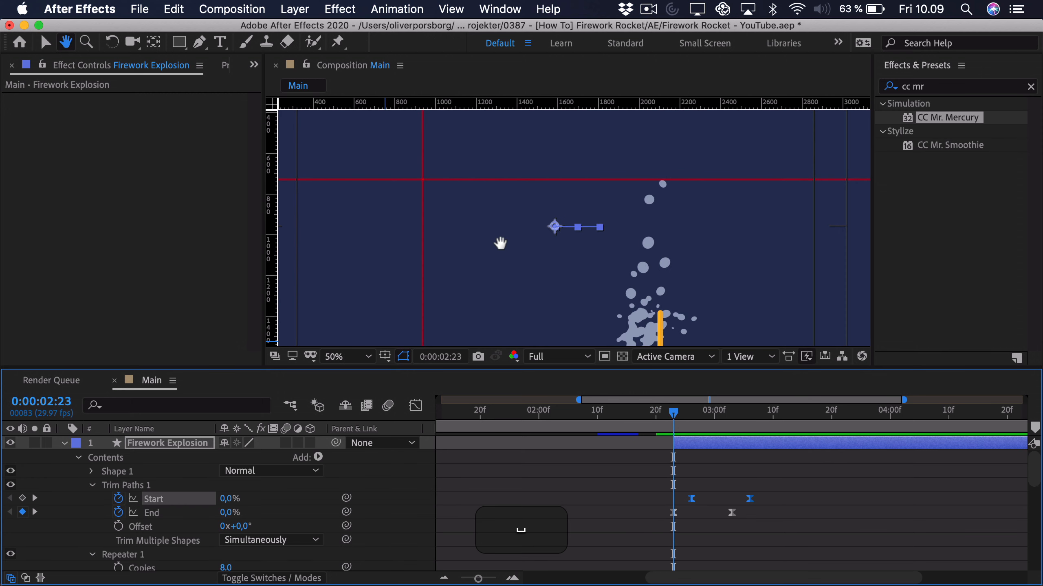
mouse_move(500, 240)
left_mouse_down()
mouse_move(563, 275)
mouse_move(509, 222)
mouse_move(490, 222)
left_mouse_up()
key("v")
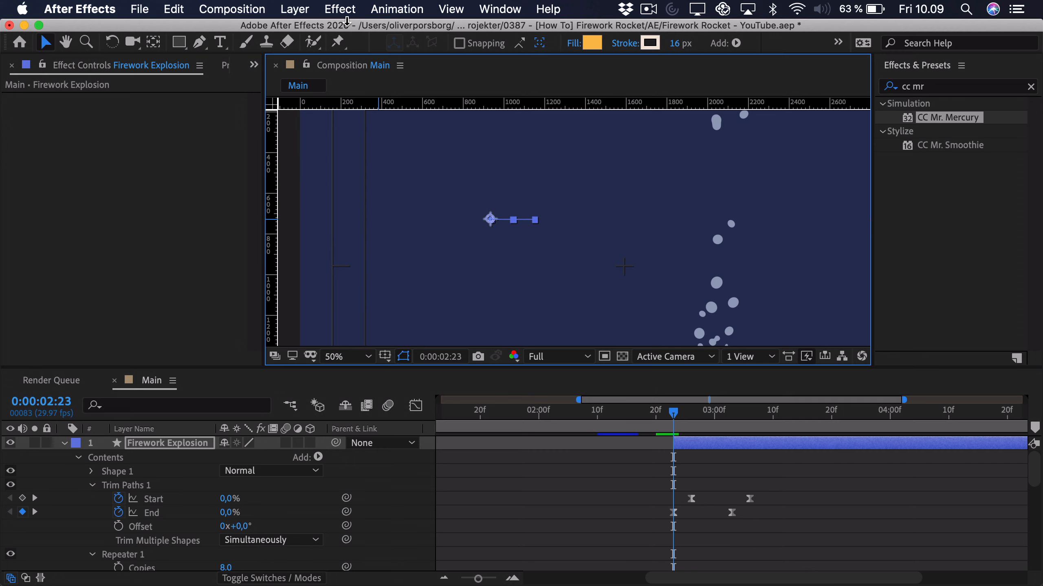
key("super+r")
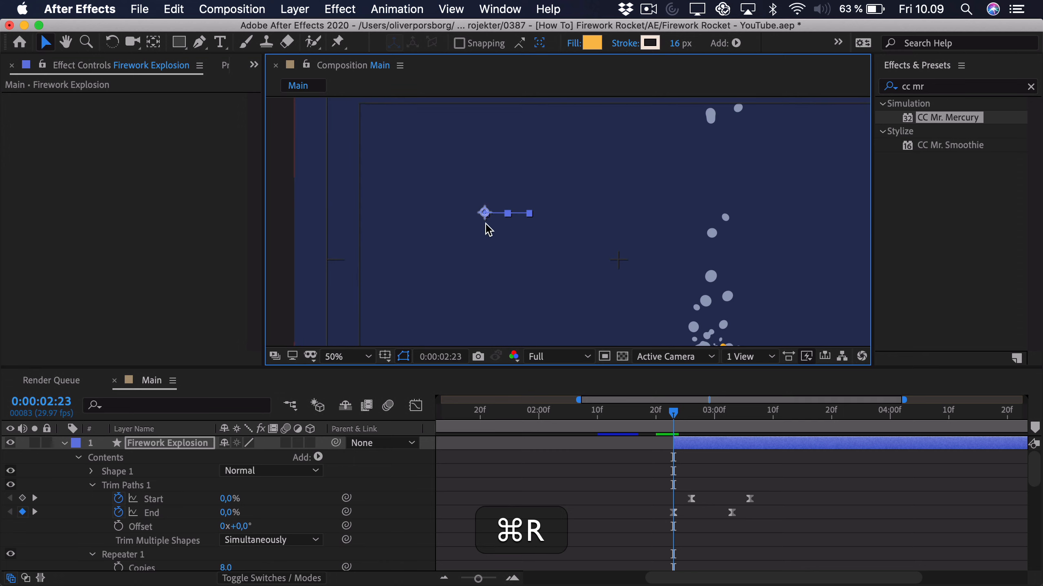
left_click(626, 412)
key("space")
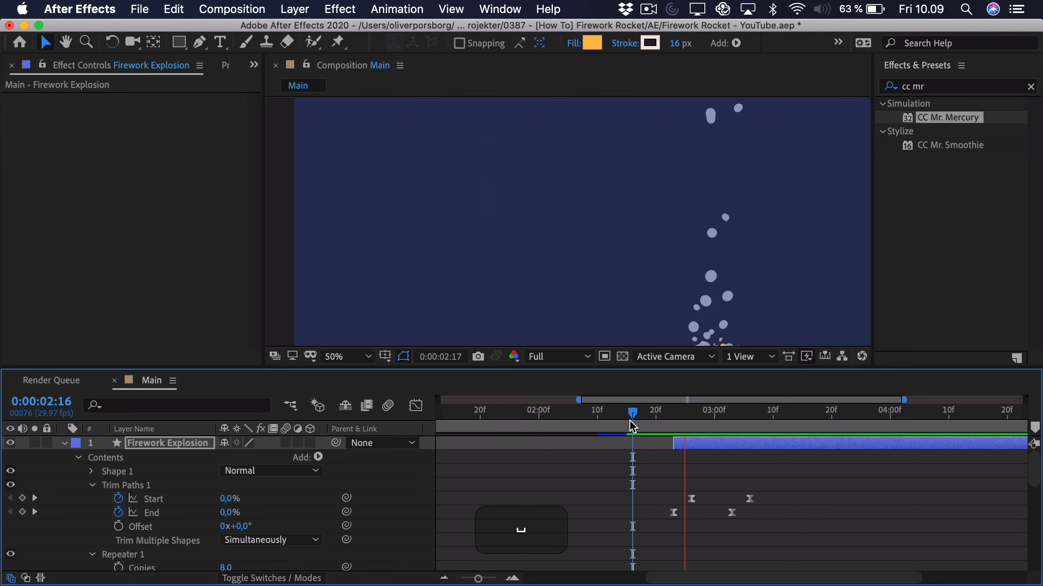
Step: Duplicate the Firework Explosion layer and rotate the copy to 23° so its lines fall between the original ones
left_click_drag(639, 423, 703, 424)
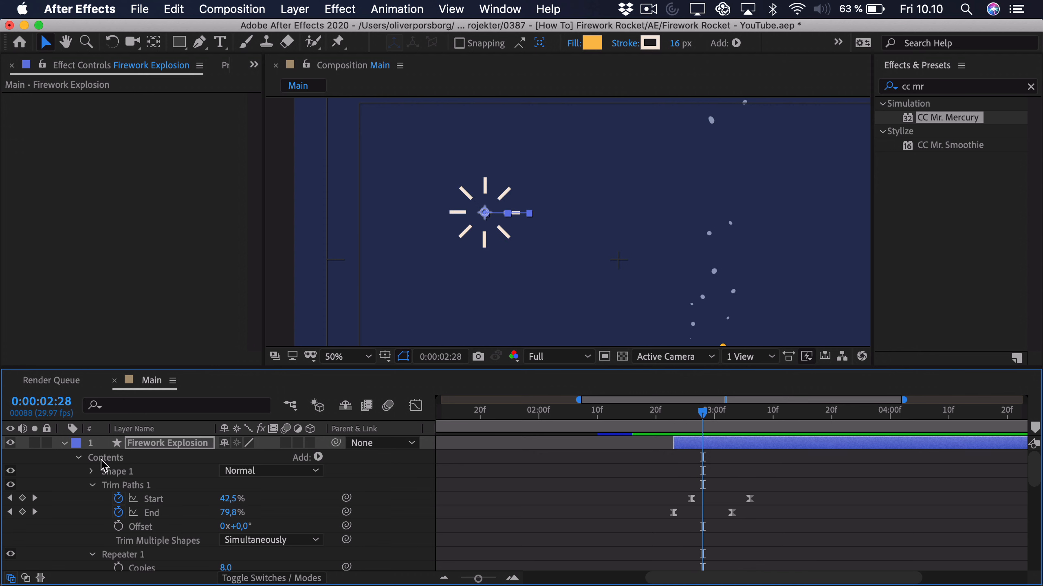
left_click(64, 443)
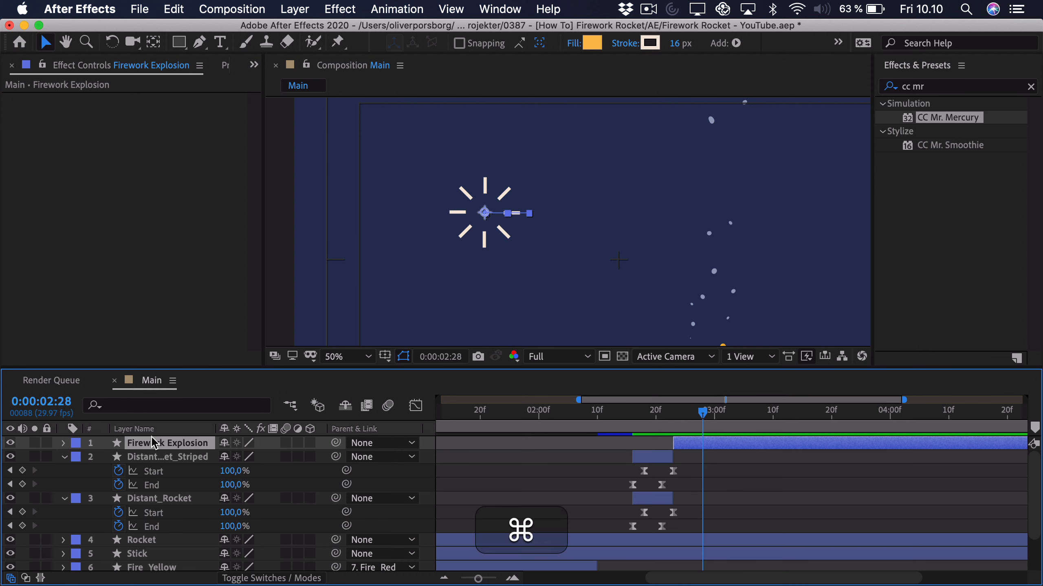
key("cmd+d")
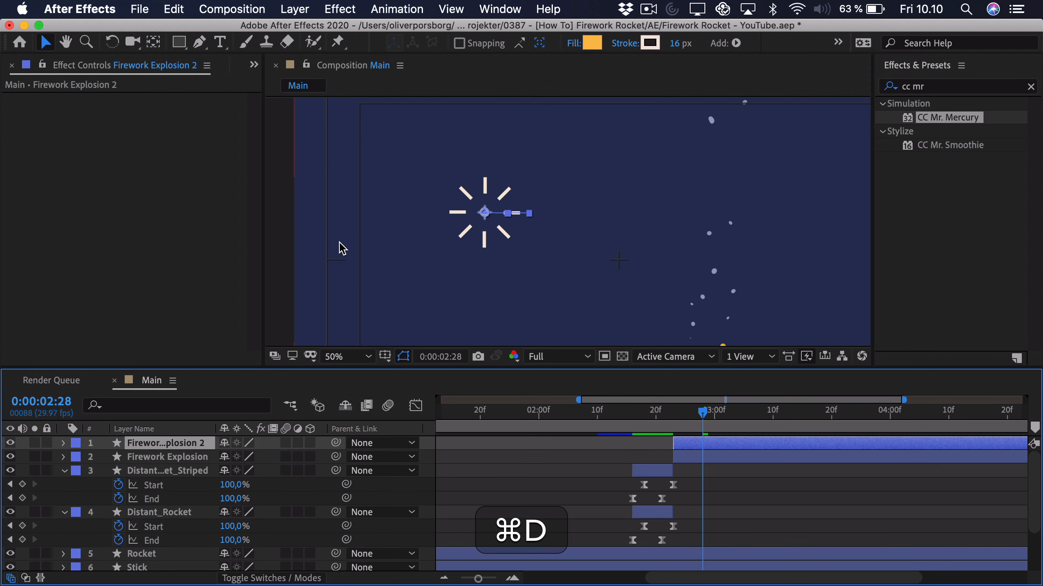
key("period")
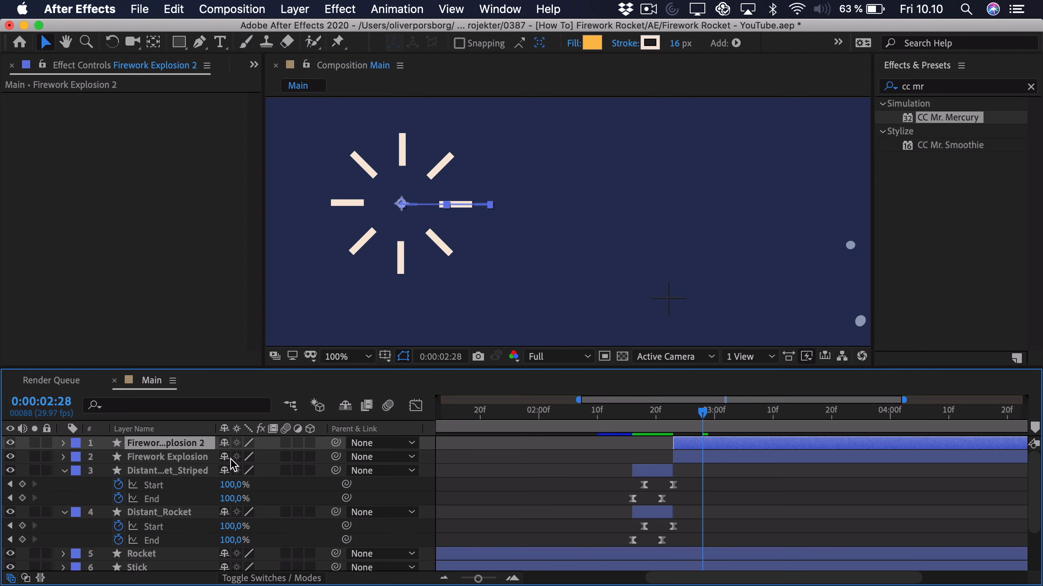
key("r")
left_click_drag(243, 456, 272, 471)
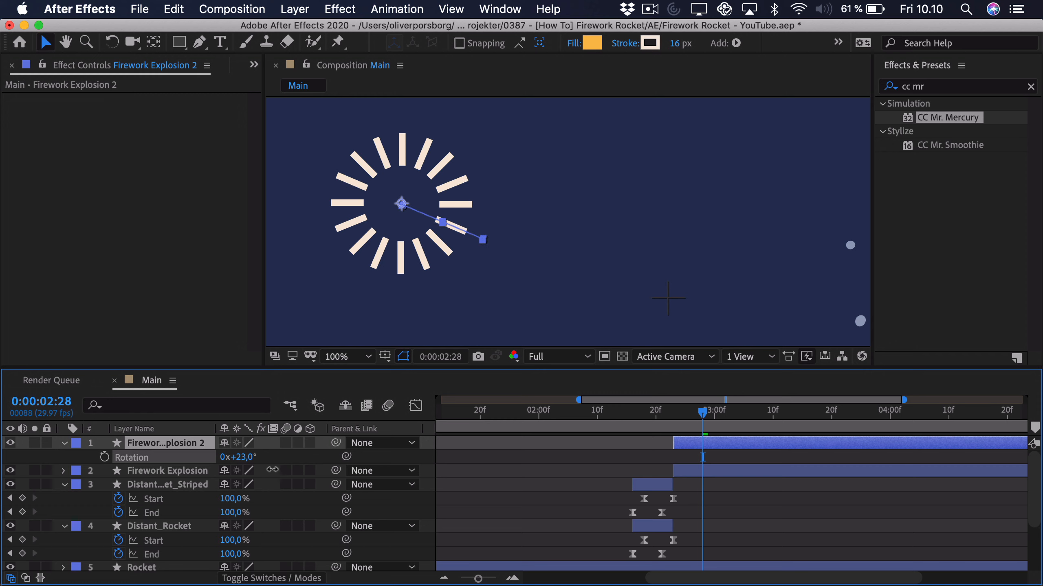
Step: Change the duplicated explosion's stroke colour to the red sampled from the large rocket's stripes
key("space")
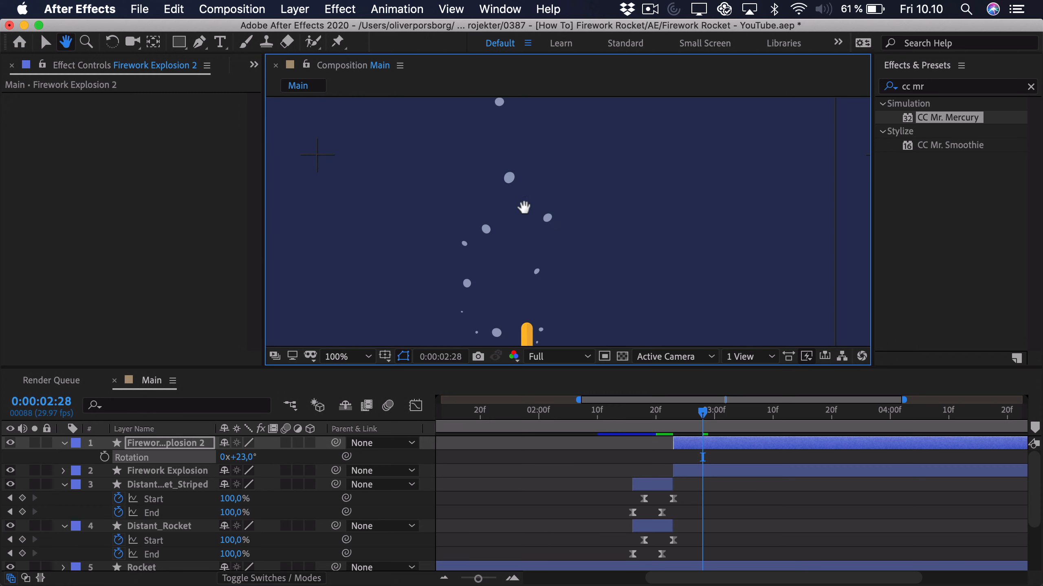
left_click_drag(644, 423, 570, 421)
left_click(650, 43)
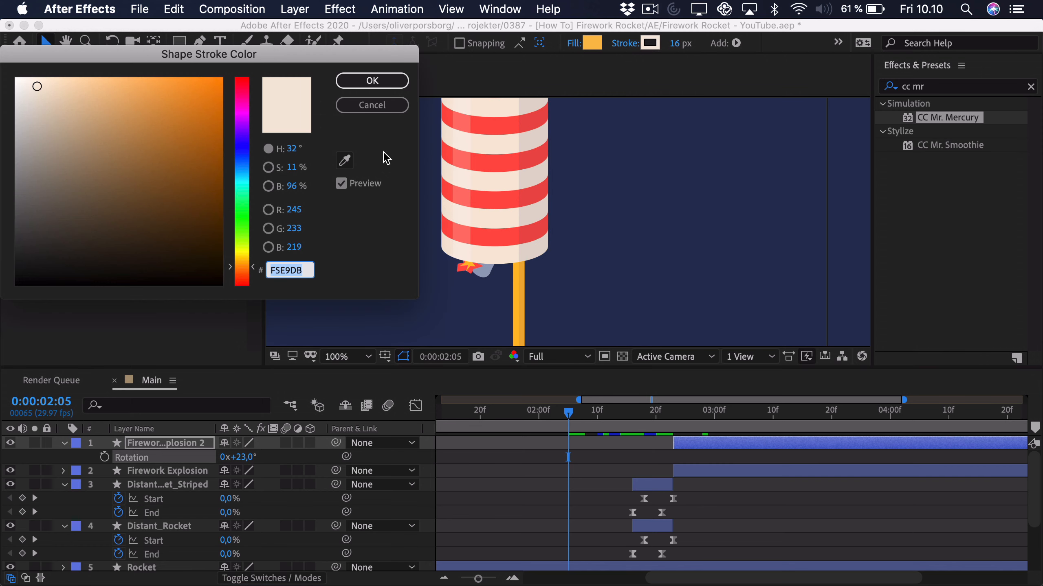
left_click(347, 165)
left_click(458, 158)
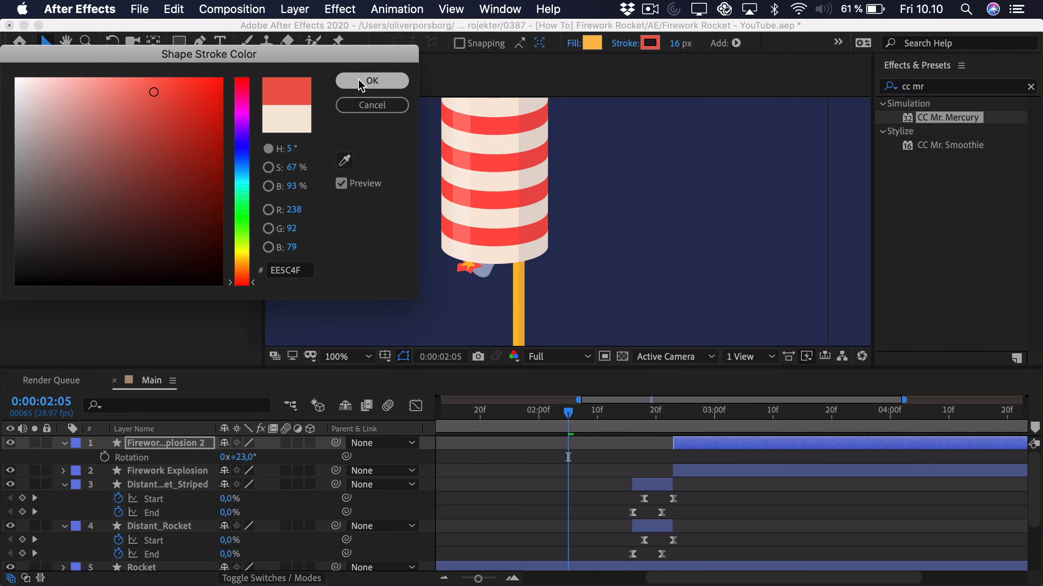
left_click(373, 80)
Step: Reduce the red explosion's stroke width to 12 px, checking it against the white burst at 0:00:02:29
key("space")
left_click_drag(530, 198, 780, 222)
left_click_drag(426, 170, 588, 272)
left_click_drag(672, 416, 710, 424)
left_click(496, 114)
key("alt+/")
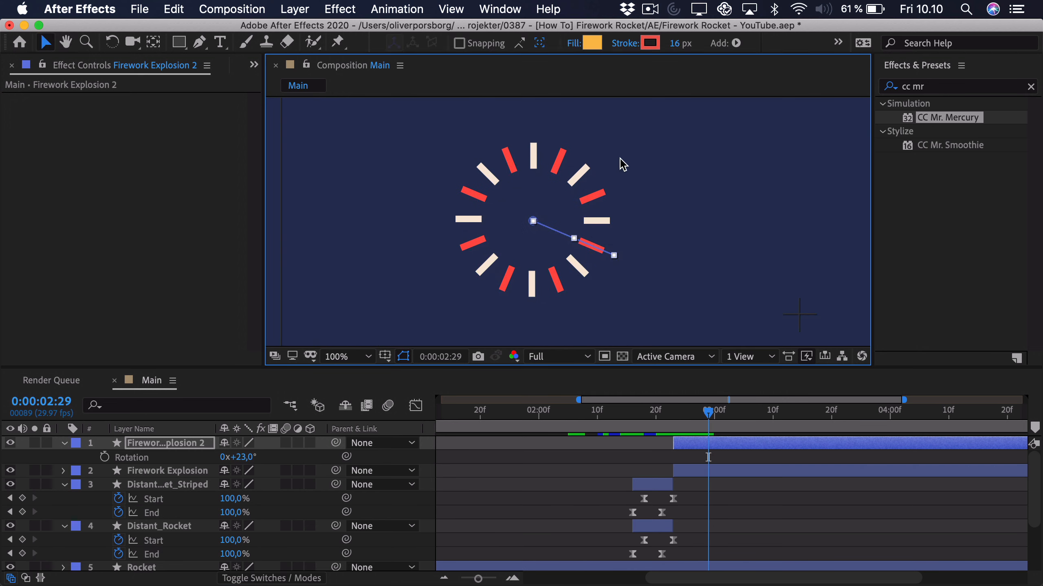
left_click_drag(679, 43, 669, 43)
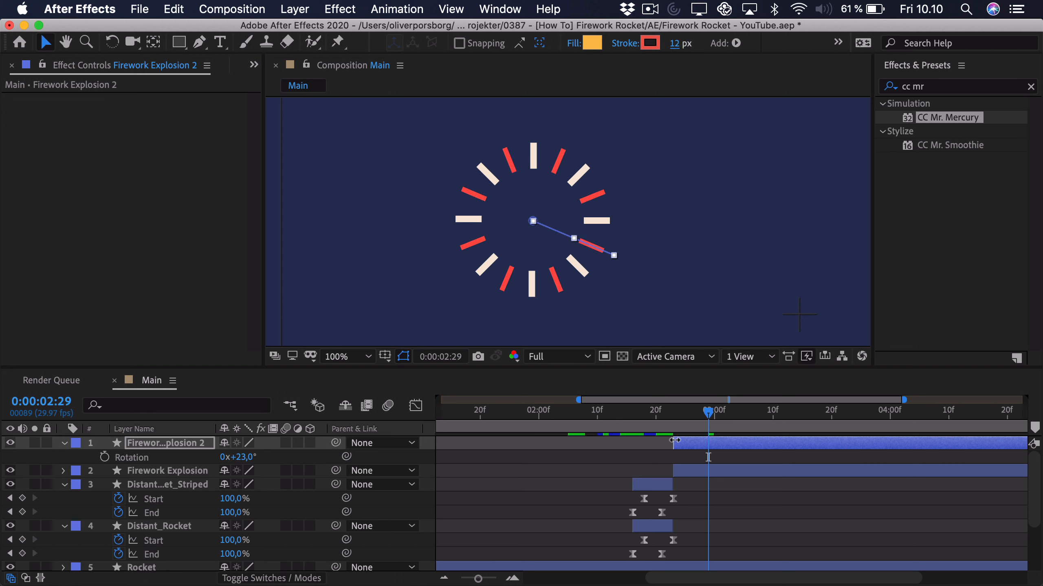
Step: Offset the red Firework Explosion 2 layer to begin at 0:00:02:24, one frame after the white explosion
left_click_drag(674, 440, 691, 449)
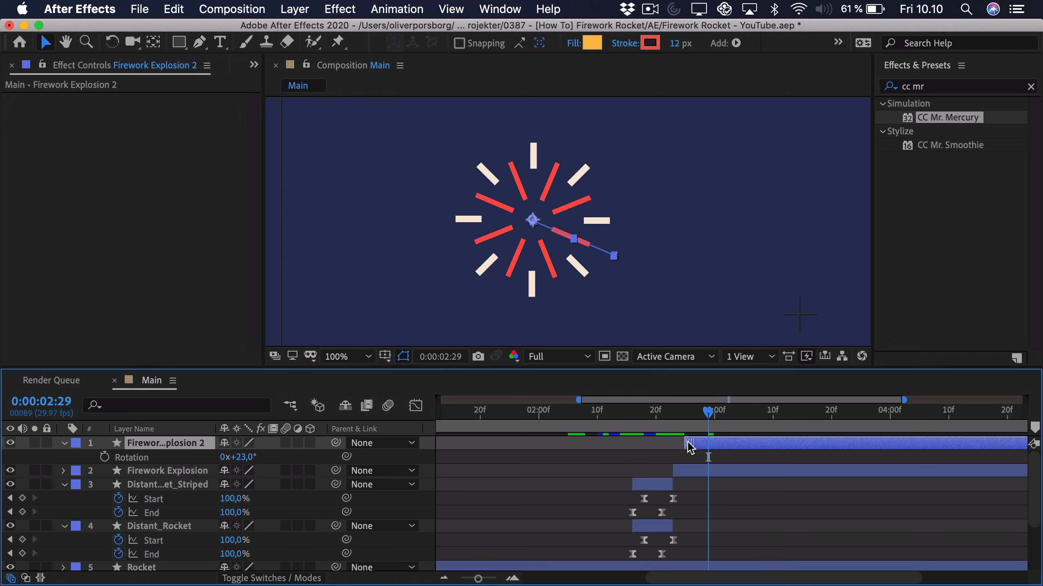
left_click(668, 410)
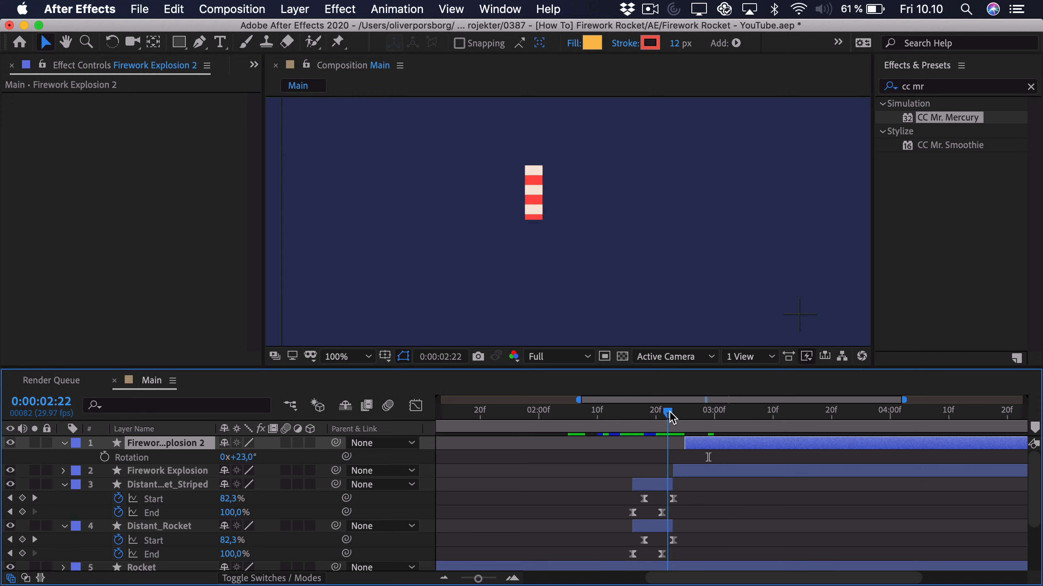
key("space")
left_click_drag(669, 414, 692, 445)
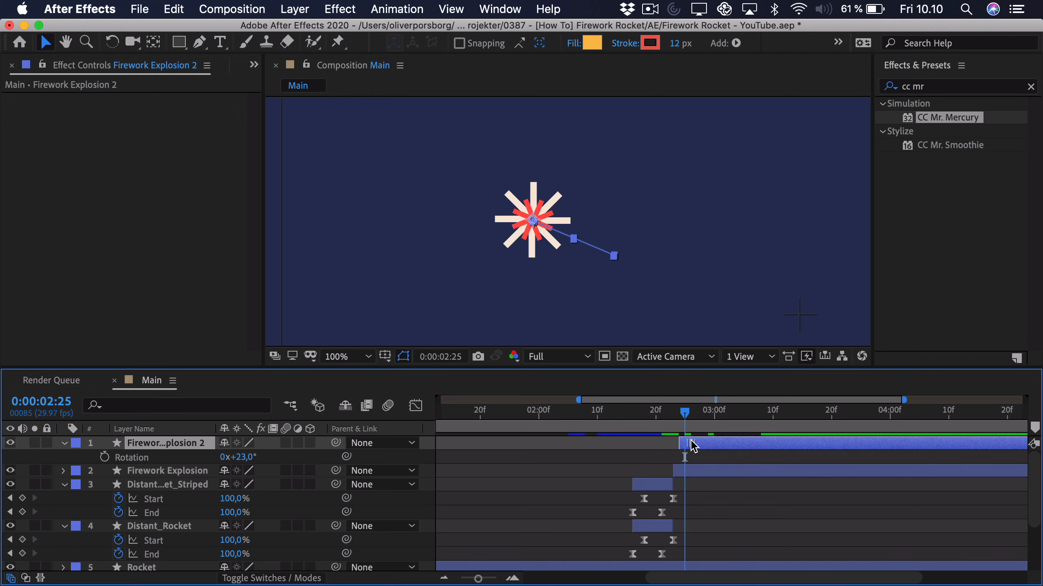
Step: Reveal both explosions' keyframes, then split Firework Explosion 2 at 0:00:03:07 and delete the part after its last keyframe
left_click(696, 472, "shift")
key("u")
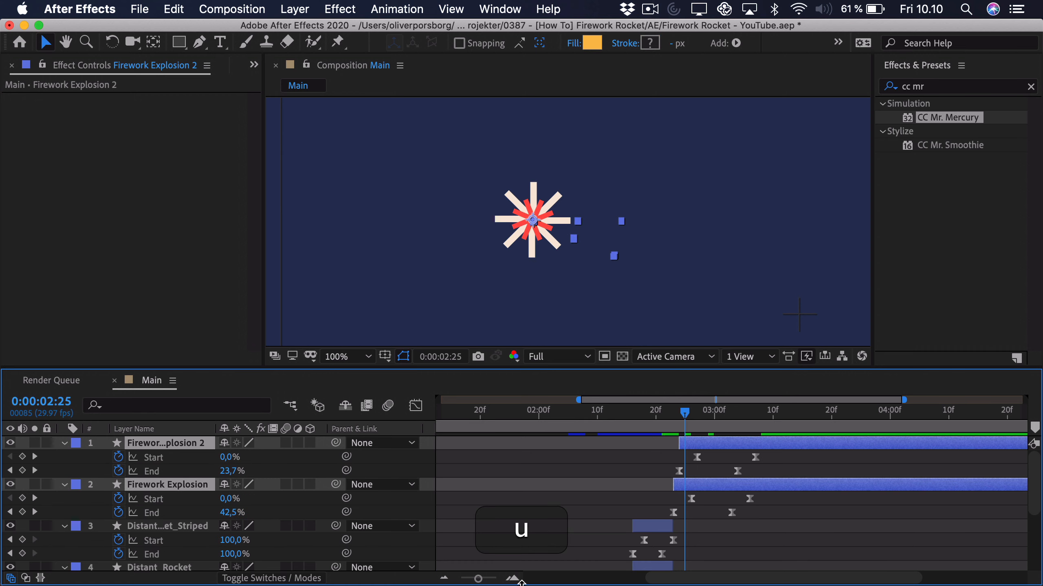
left_click(489, 579)
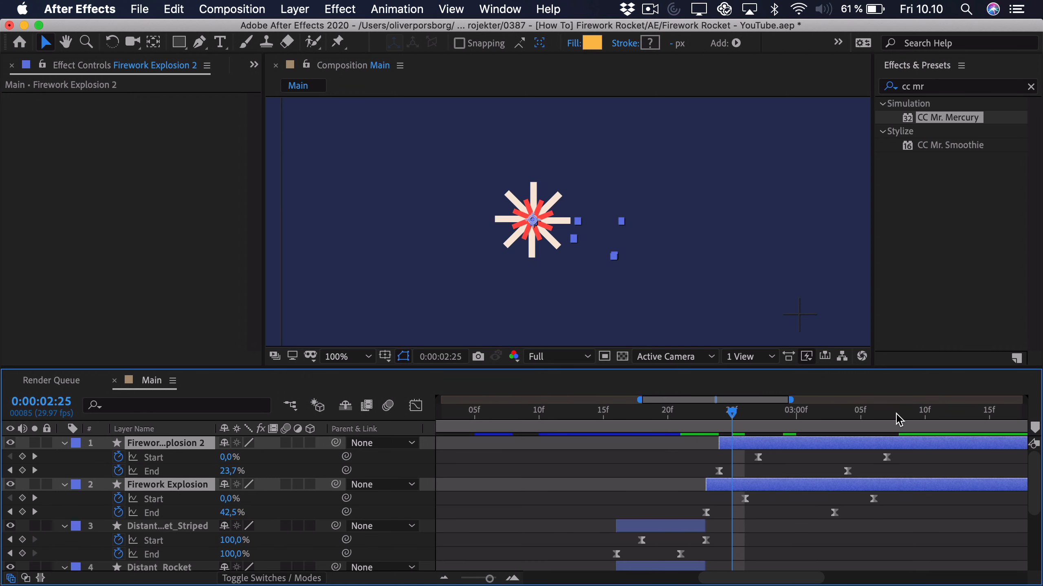
left_click(886, 414, "shift")
left_click(896, 443)
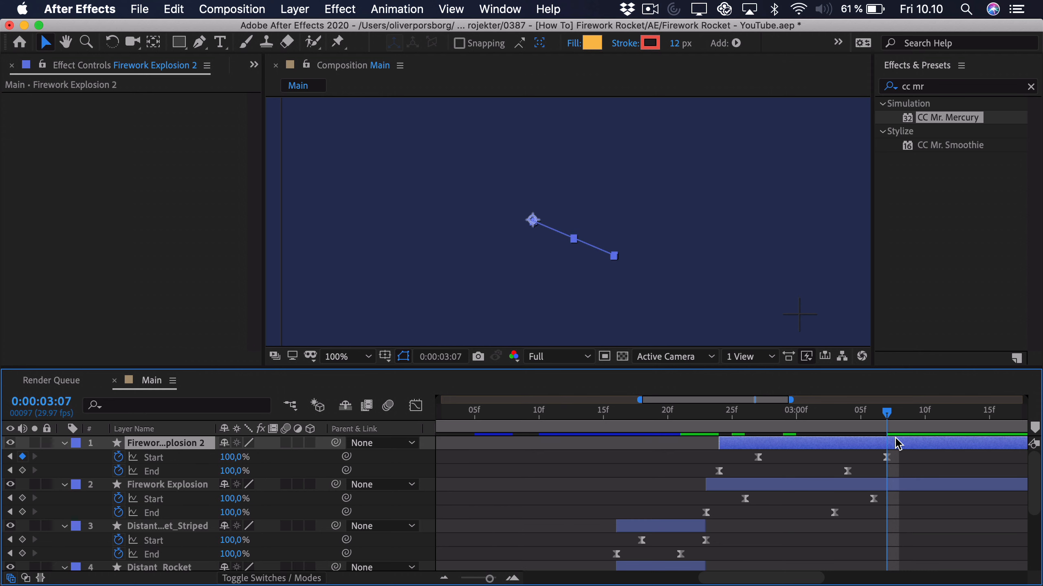
key("super+shift+d")
key("super+shift+BackSpace")
key("BackSpace")
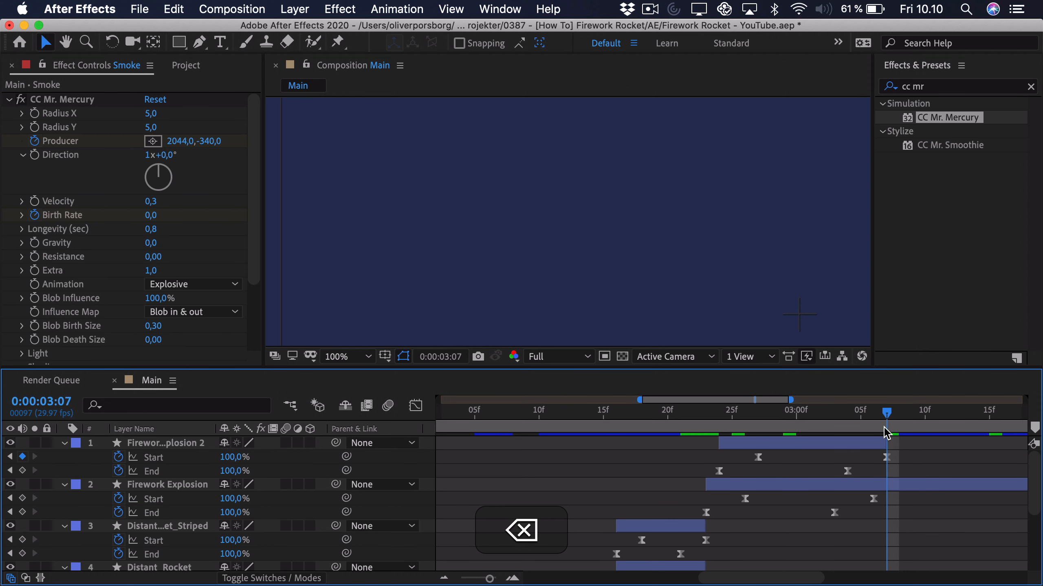
Step: Split the white Firework Explosion layer at 0:00:03:06 and delete the part after its last keyframe
mouse_move(887, 432)
left_mouse_down()
mouse_move(862, 430)
mouse_move(876, 431)
left_mouse_up()
left_click(901, 491)
key("super+shift+d")
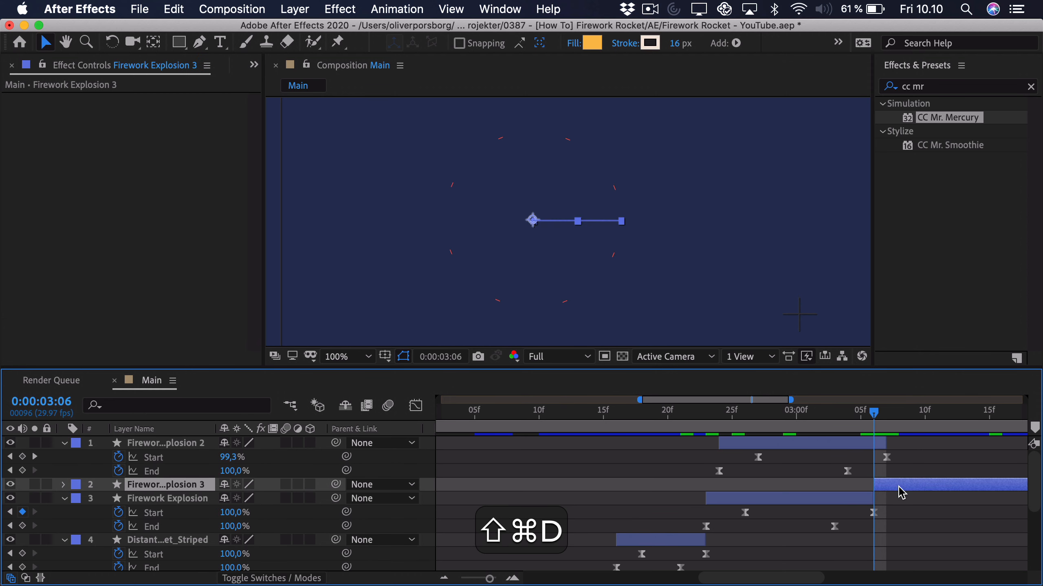
key("super+shift+BackSpace")
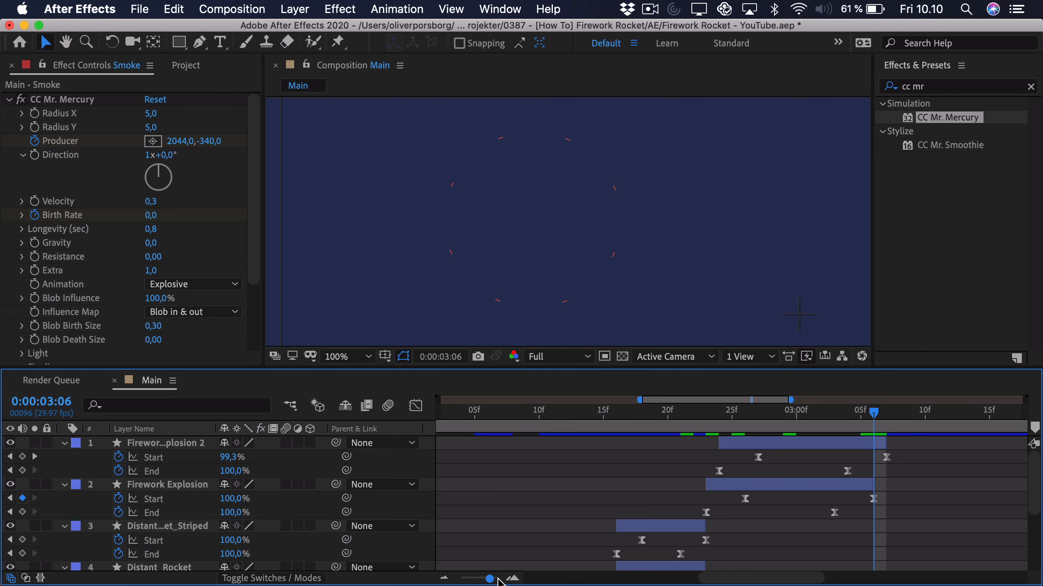
Step: Fit the whole composition in the viewer and play the animation from the start
left_click(490, 579)
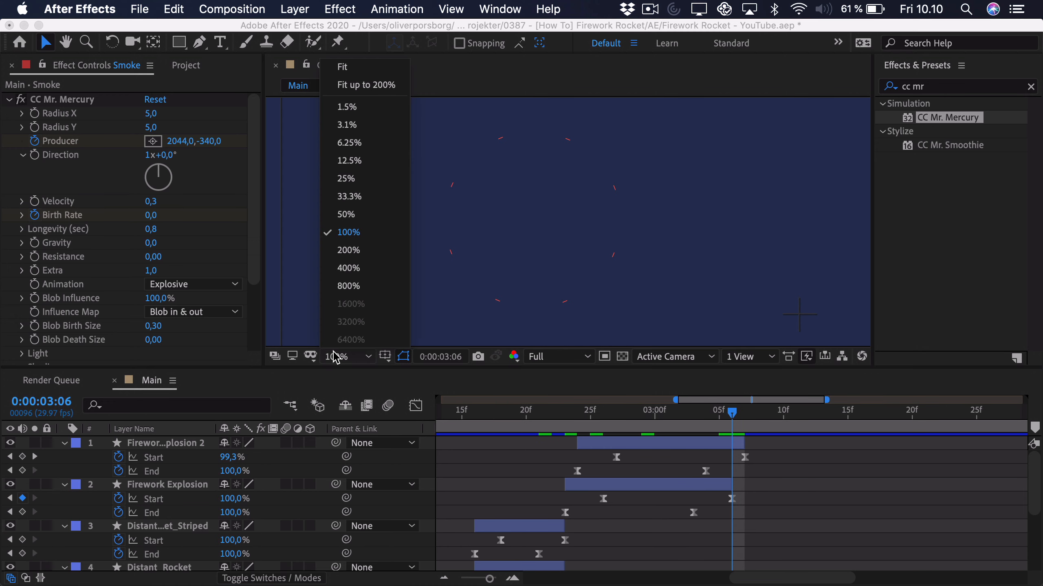
left_click(365, 85)
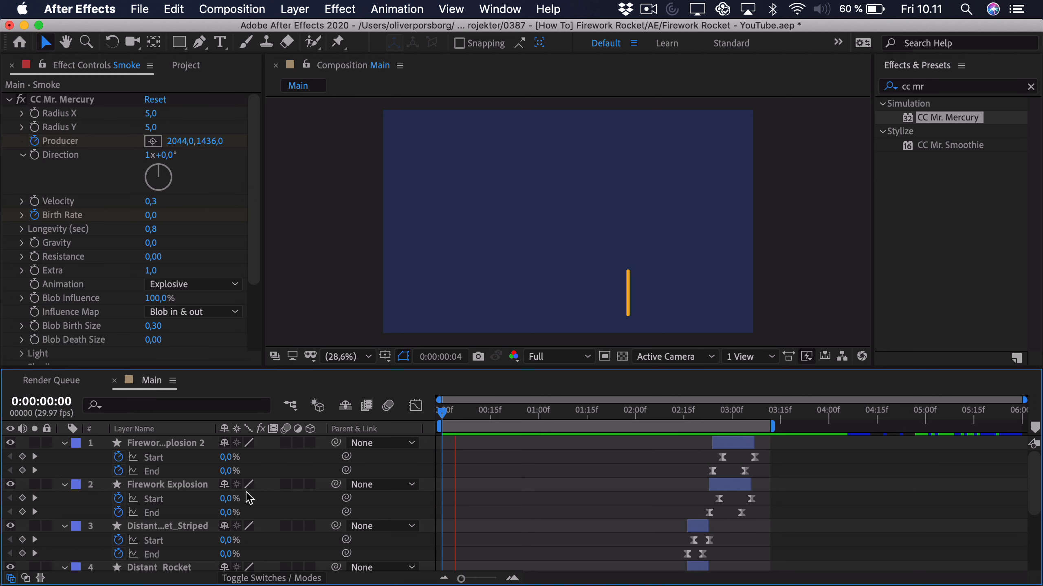
key("space")
key("space")
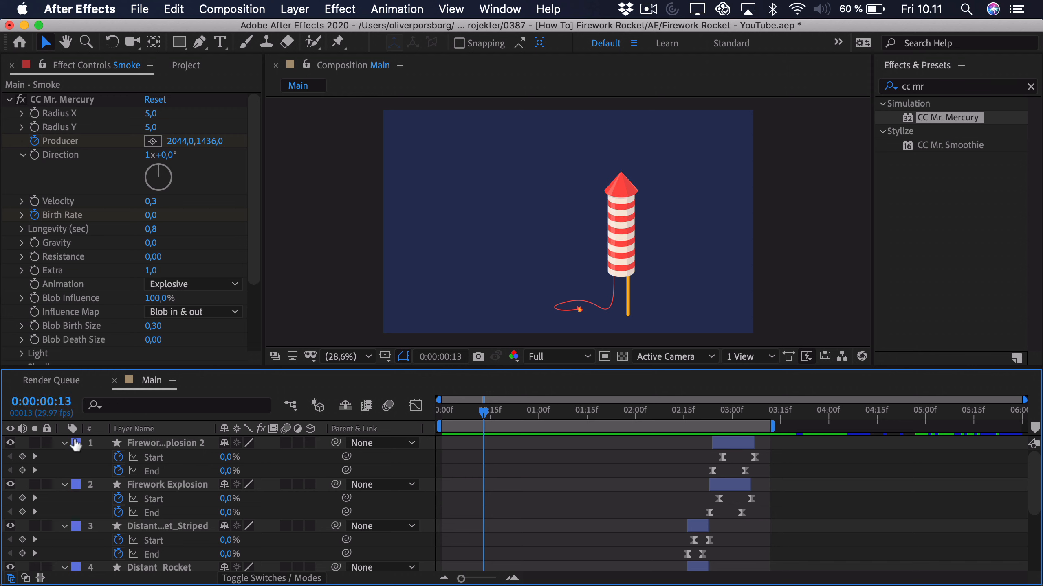
Step: Collapse the open layer properties and shift both distant rocket layers and both explosion layers about five frames later
left_click(64, 443)
left_click(64, 457)
left_click(63, 471)
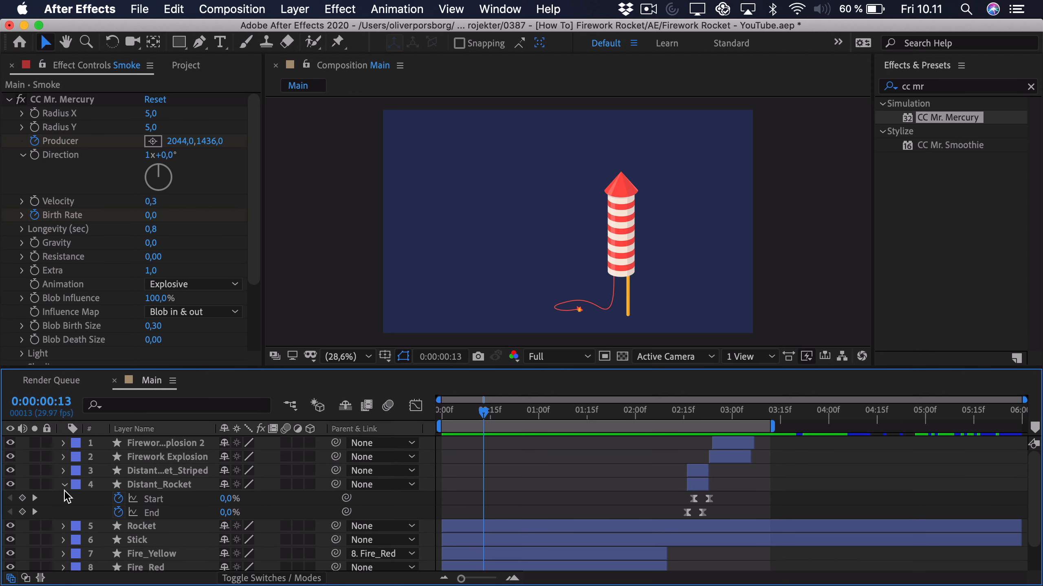
left_click(64, 485)
left_click(682, 486)
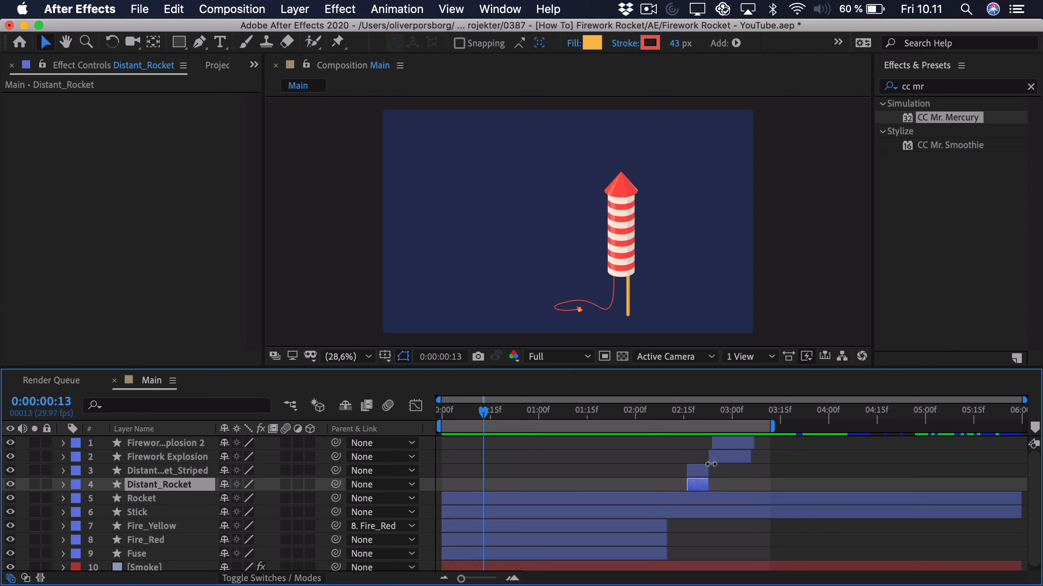
left_click(722, 447, "shift")
left_click_drag(723, 453, 728, 462)
Step: Play the animation from 0:00:02:04 to check the delayed timing of the distant rocket and explosion
key("space")
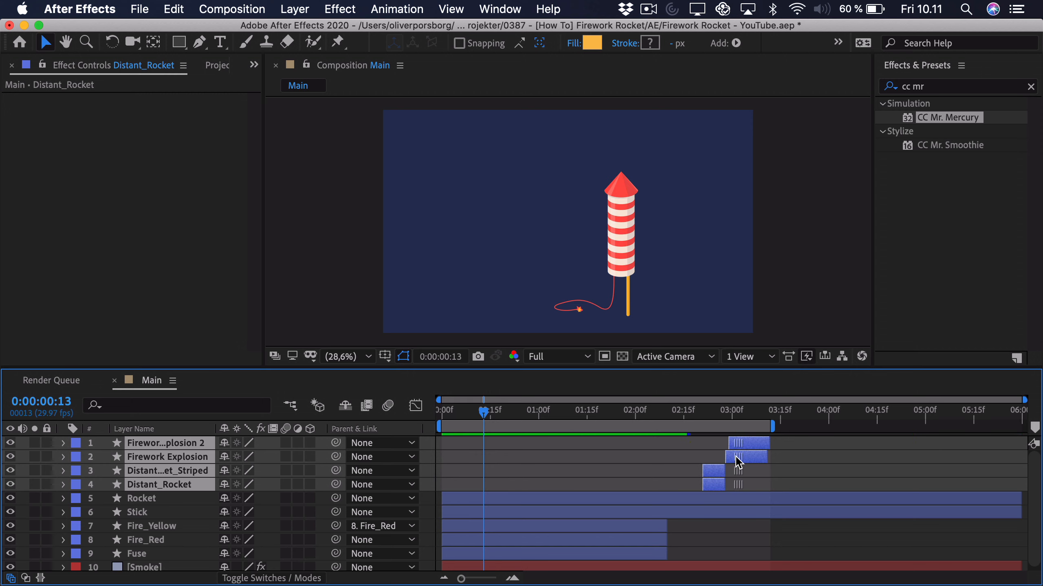
left_click(649, 415)
key("space")
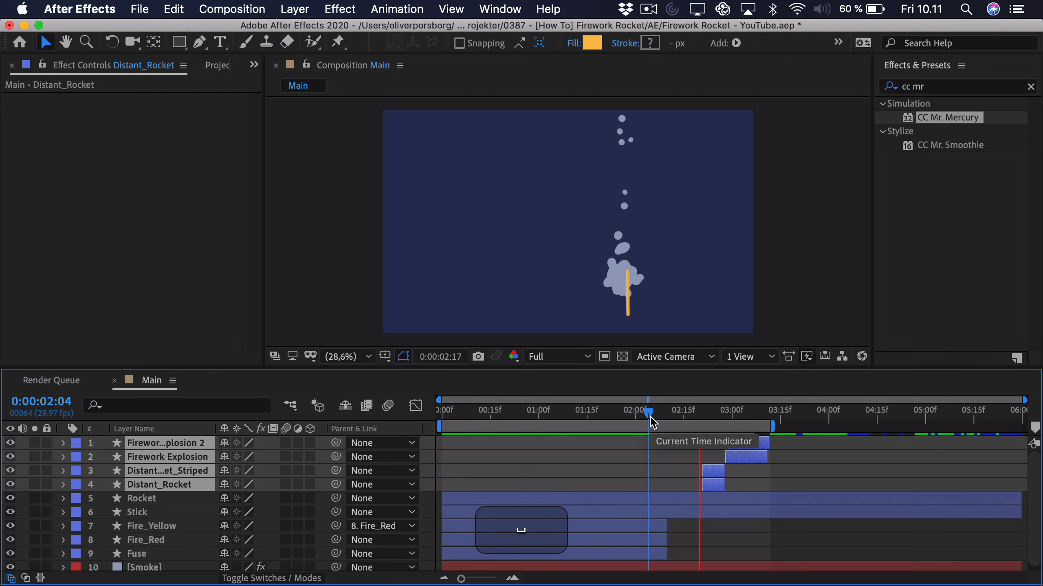
key("space")
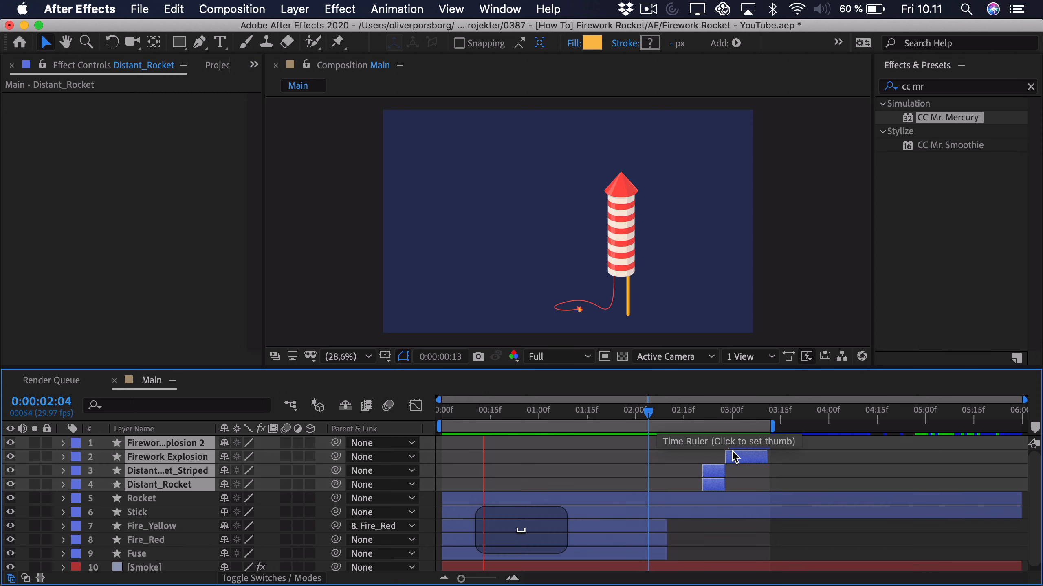
left_click(774, 456)
Step: Park the playhead at 0:00:02:28 and pre-compose the two explosion layers into a composition named Firework
left_click(728, 414)
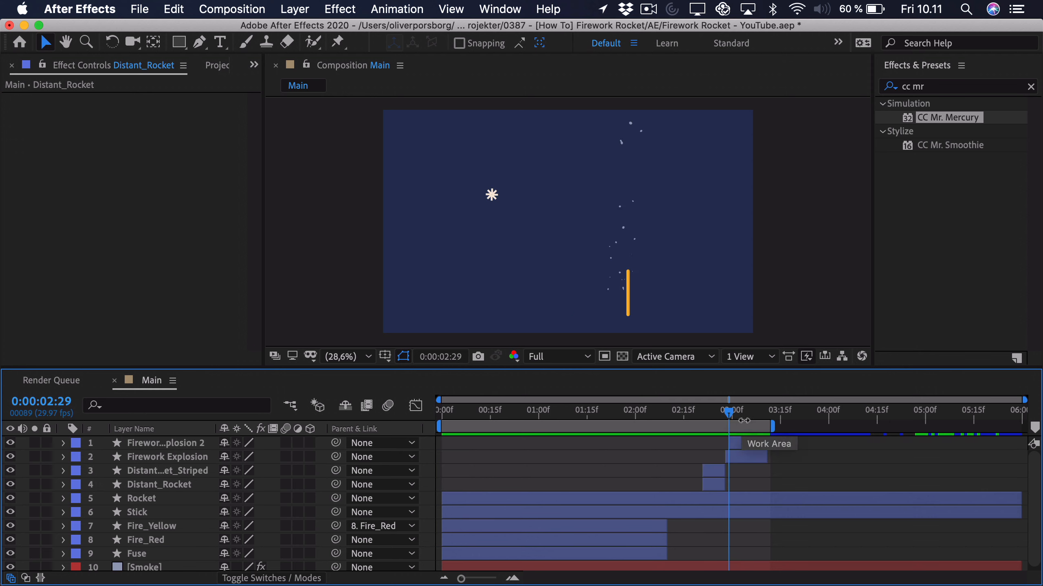
left_click_drag(723, 407, 726, 413)
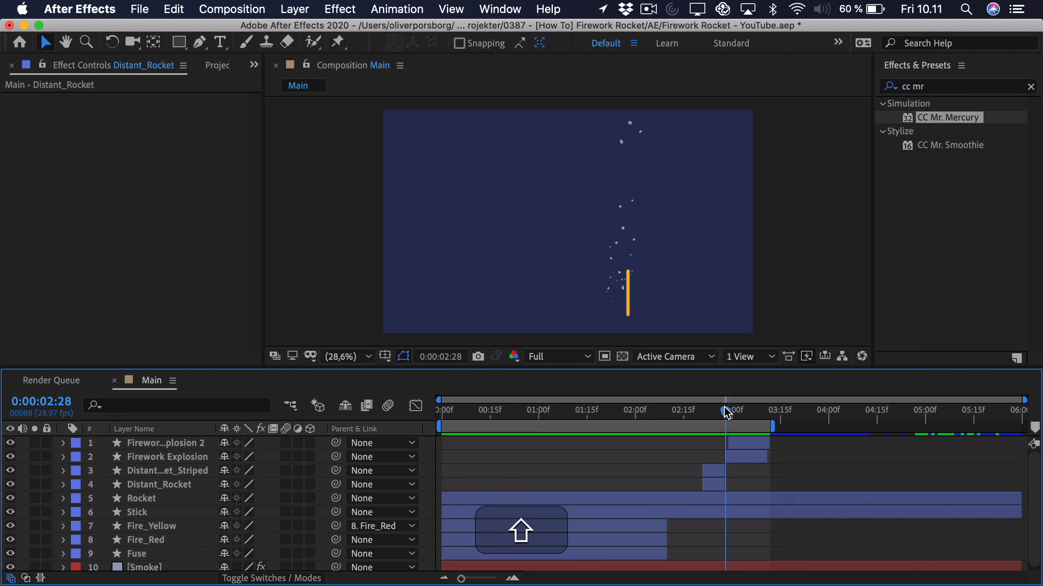
left_click(747, 448, "shift")
left_click(747, 458, "shift")
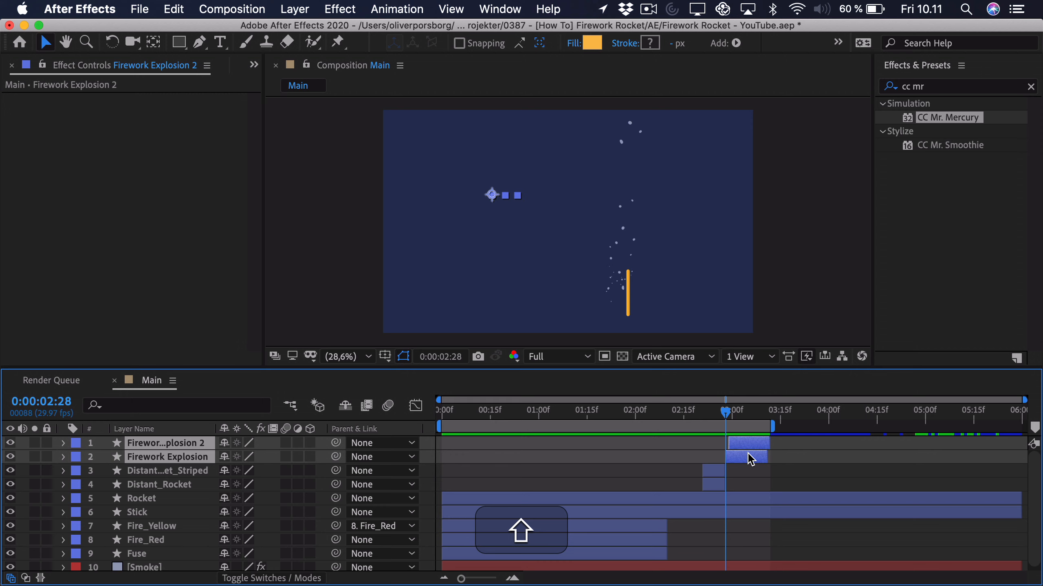
right_click(748, 458)
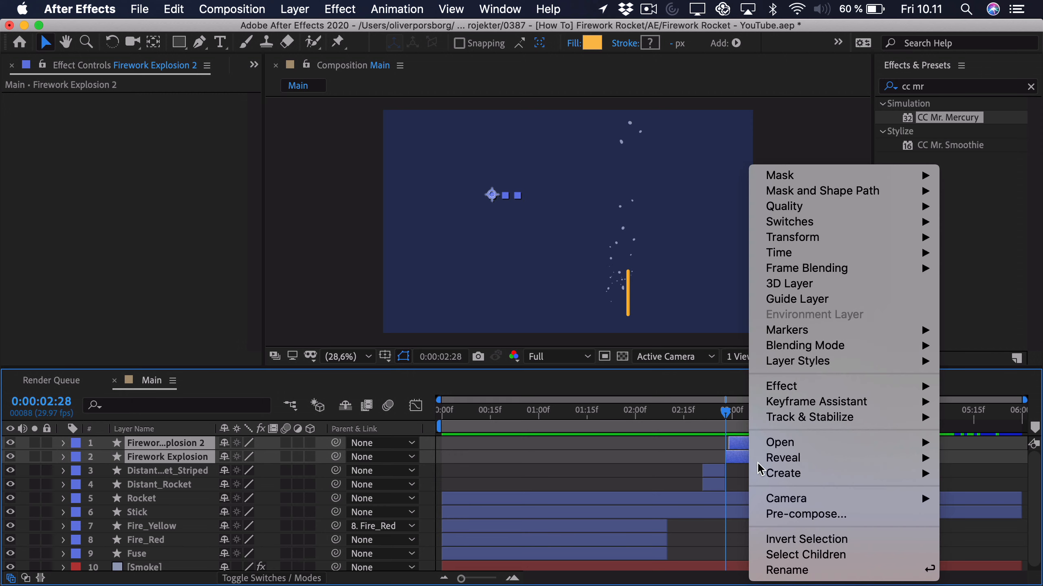
left_click(788, 516)
type("Firewo")
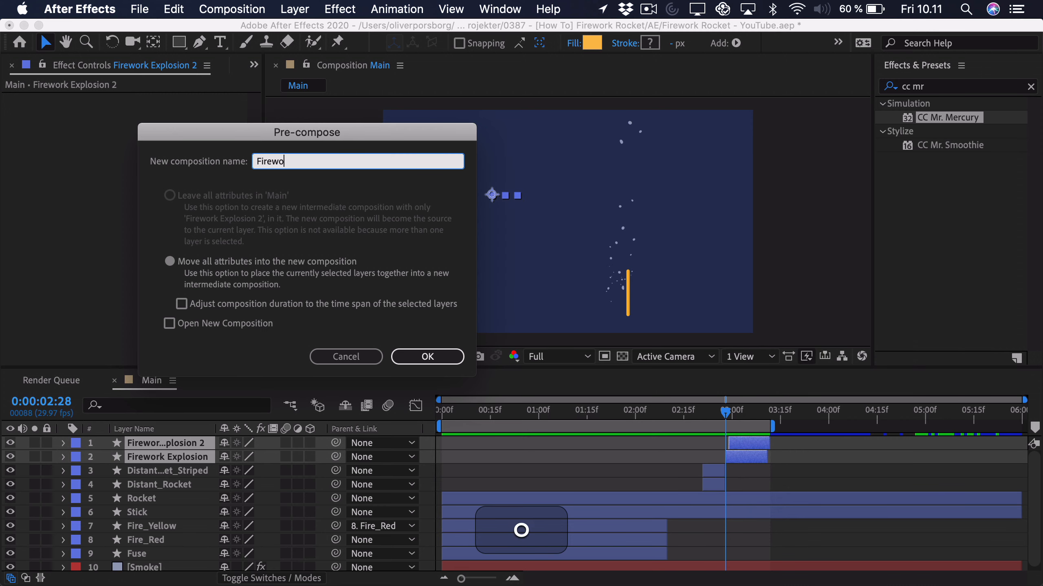
type("rk")
key("Return")
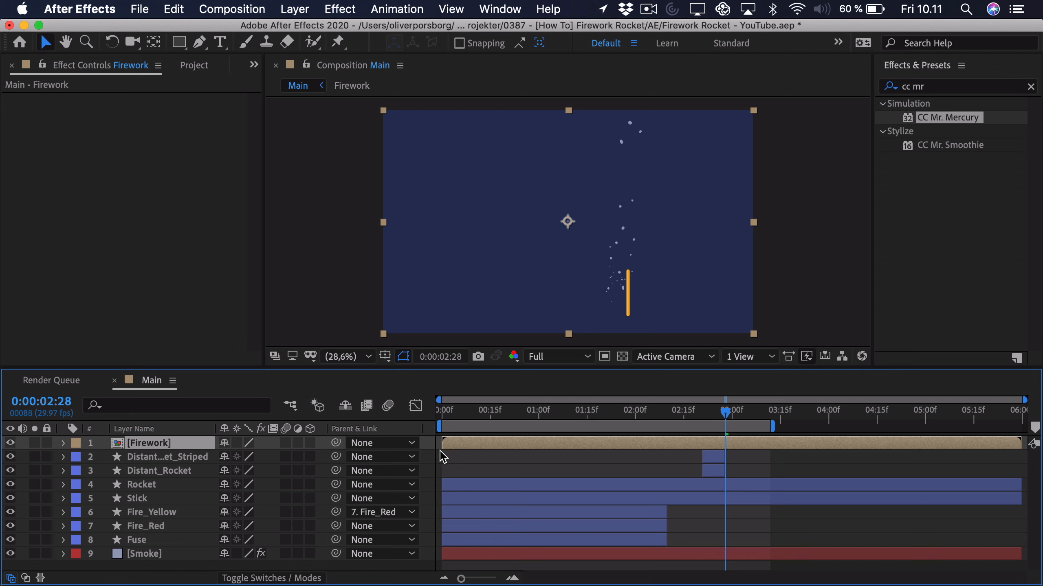
Step: Trim the Firework layer to start at 0:00:02:28, then split it at 0:00:03:11 and delete the remainder
left_click_drag(446, 449, 740, 472)
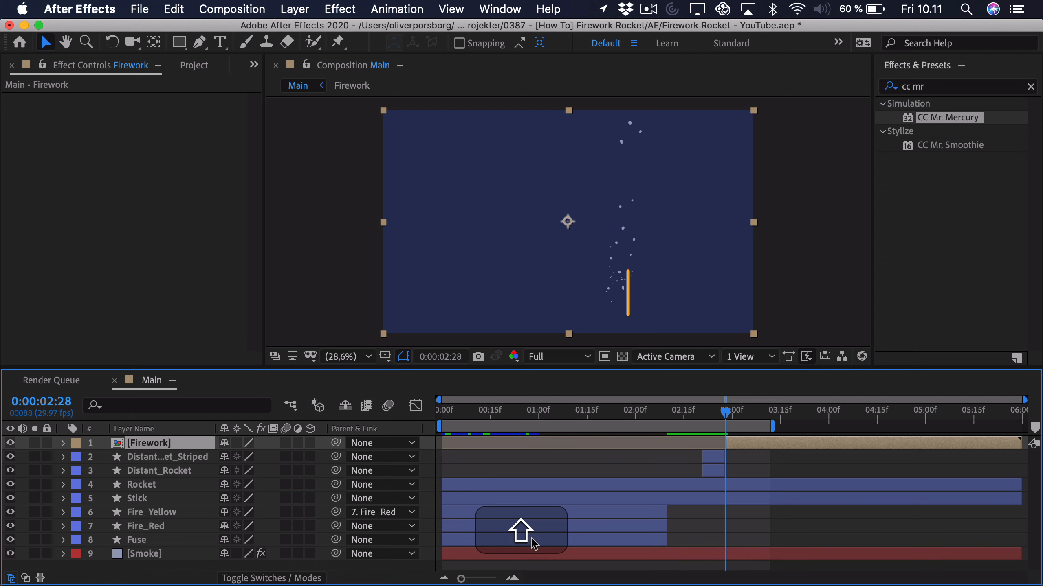
left_click_drag(476, 579, 489, 579)
left_click_drag(733, 411, 887, 425)
key("super")
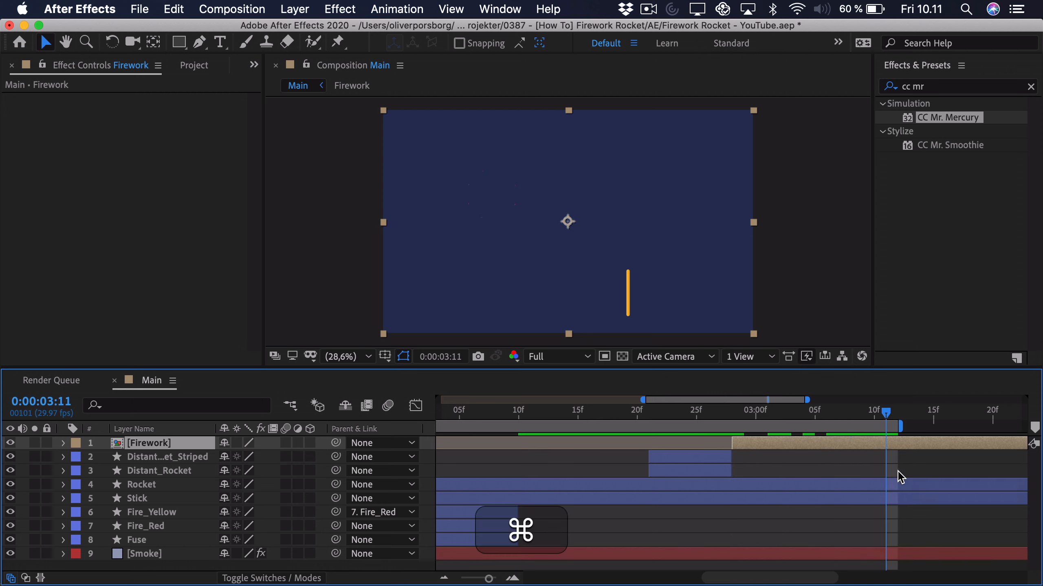
key("shift+super+d")
key("BackSpace")
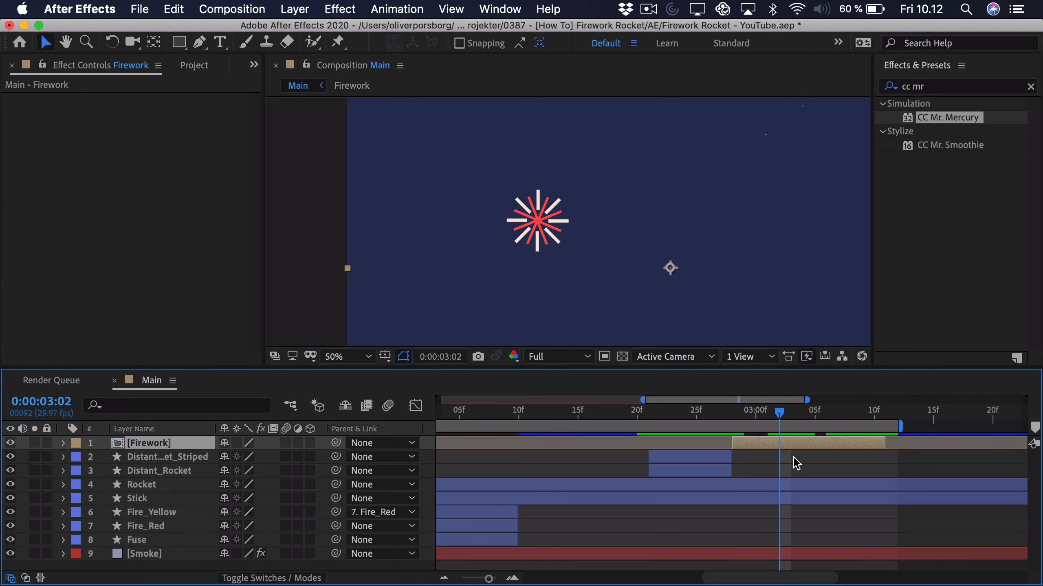
Step: Duplicate the Firework layer and move the copy's anchor point to the centre of the burst
key("super+d")
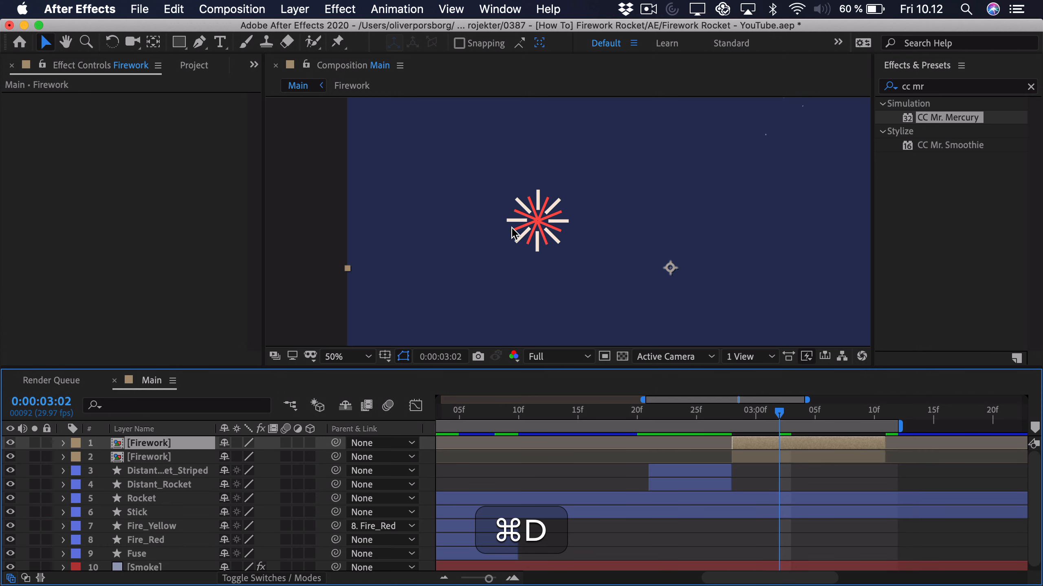
left_click(152, 43)
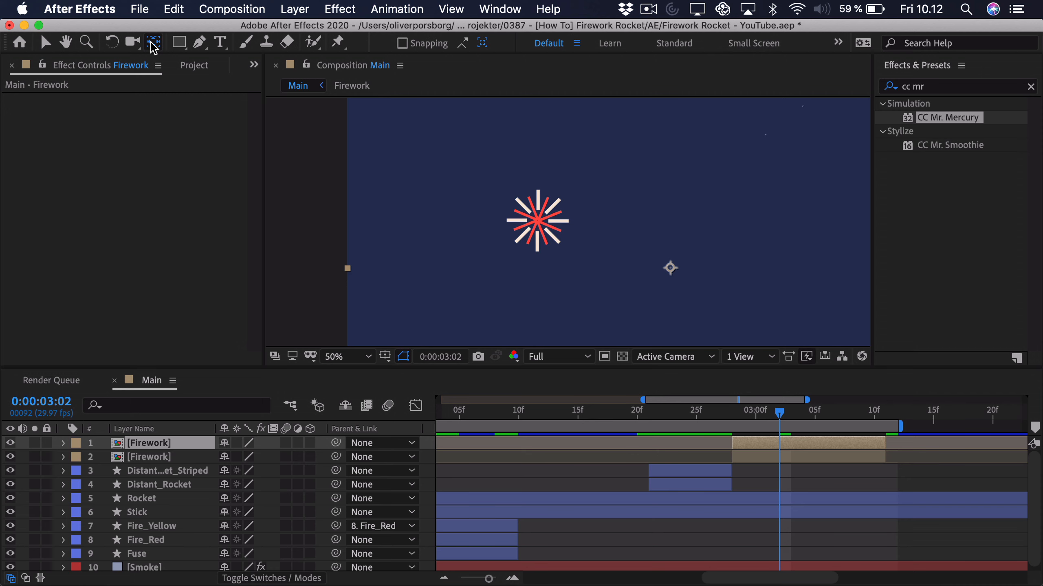
left_click_drag(666, 265, 536, 218)
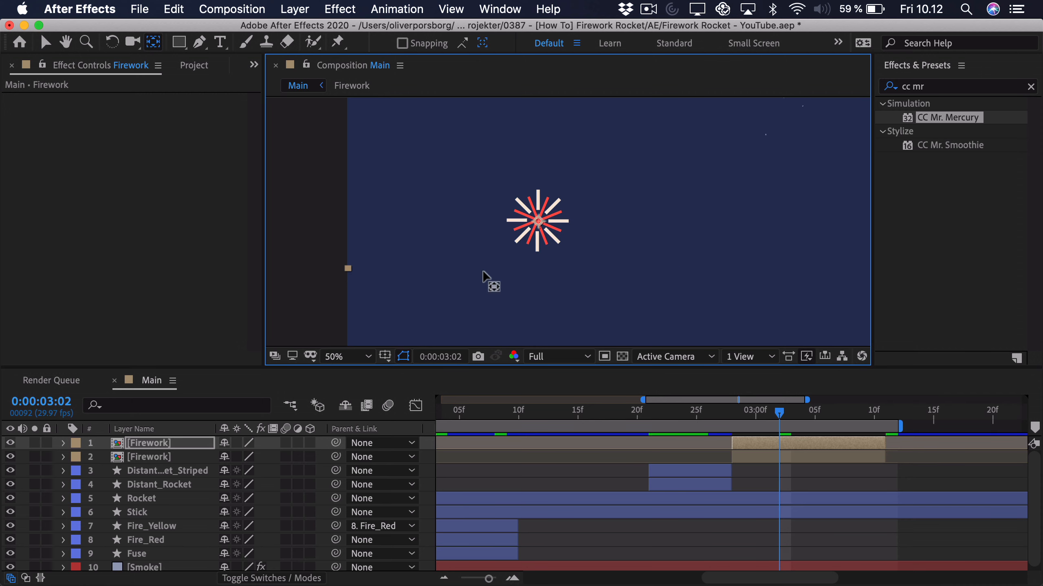
Step: Scale the duplicated Firework to 85% and place it above and to the right of the original burst
left_click(182, 447)
key("s")
left_click_drag(246, 456, 232, 457)
key("v")
left_click_drag(561, 222, 592, 202)
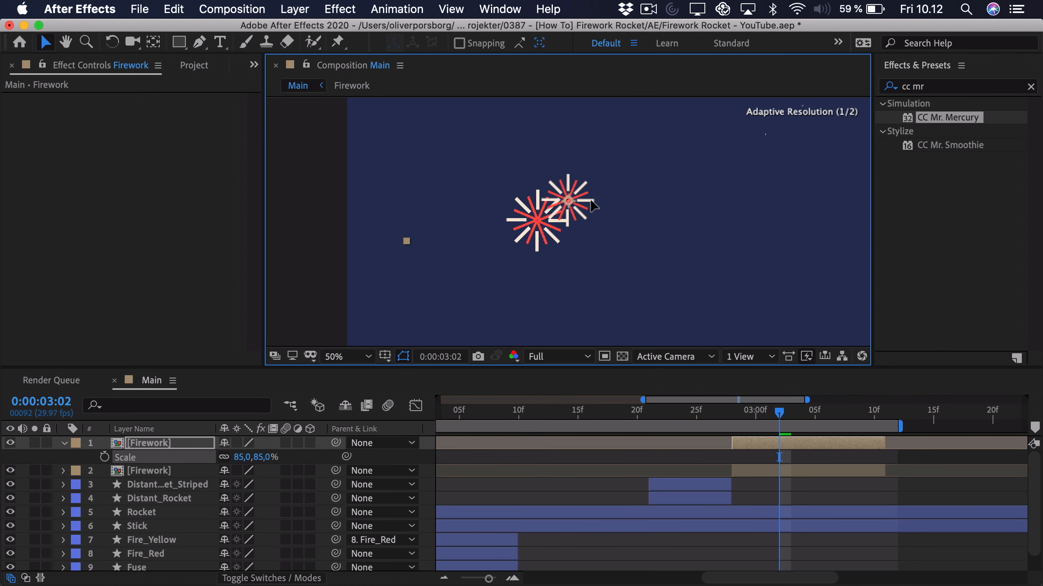
Step: Rotate the smaller duplicated Firework to 22°
left_click(159, 444)
key("r")
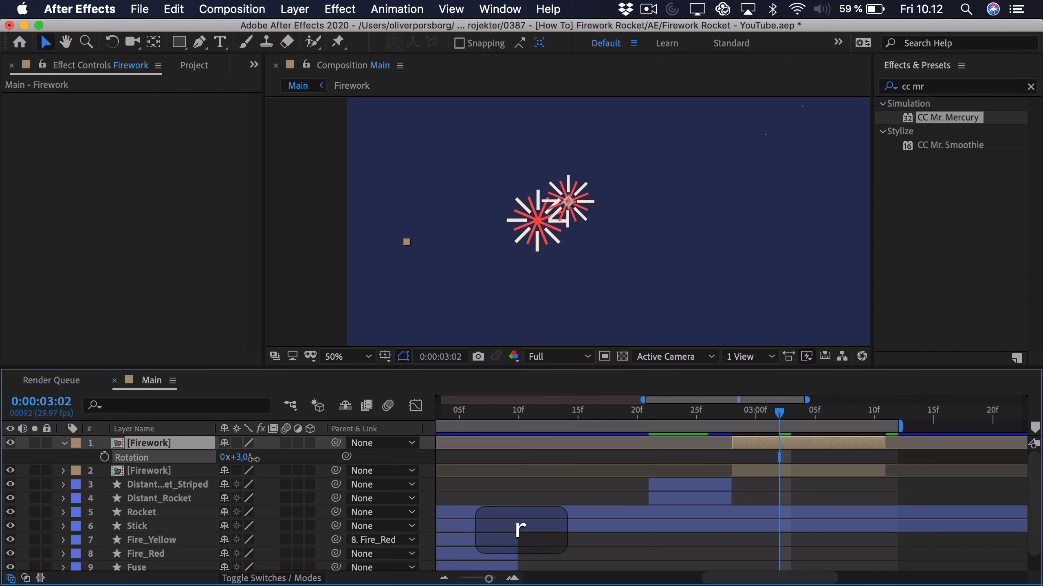
left_click_drag(246, 457, 302, 467)
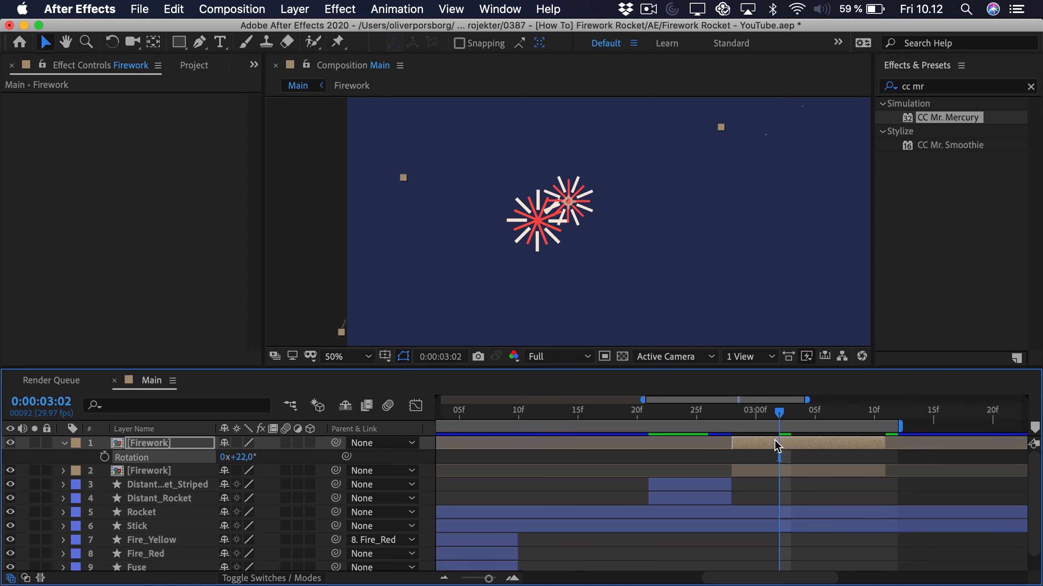
Step: Add an enlarged copy of the duplicated Firework to the left of the original burst, rotated to -15°
key("super+d")
left_click_drag(555, 213, 518, 205)
key("s")
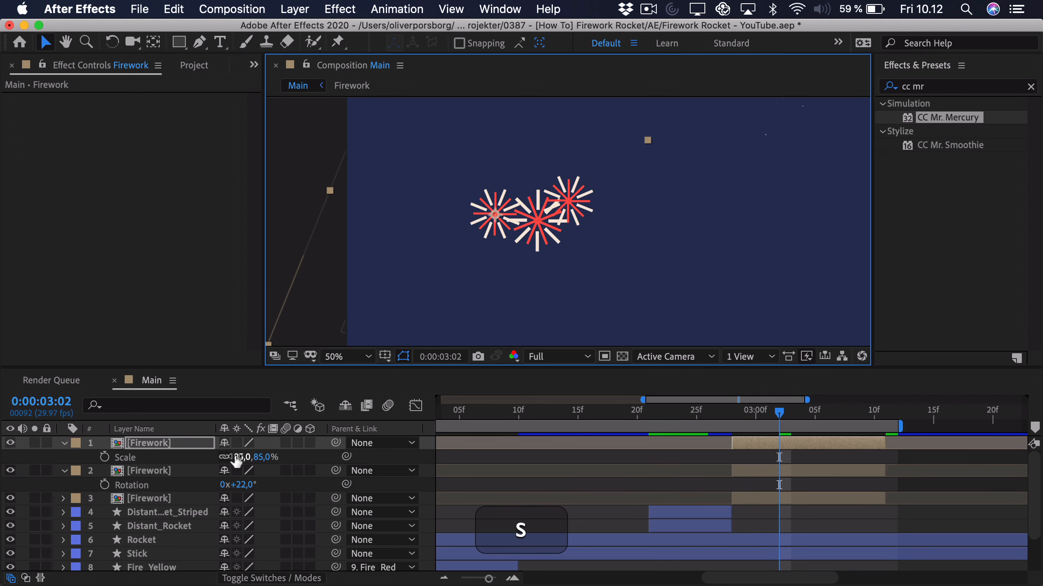
left_click_drag(237, 457, 211, 457)
left_click(175, 443)
key("r")
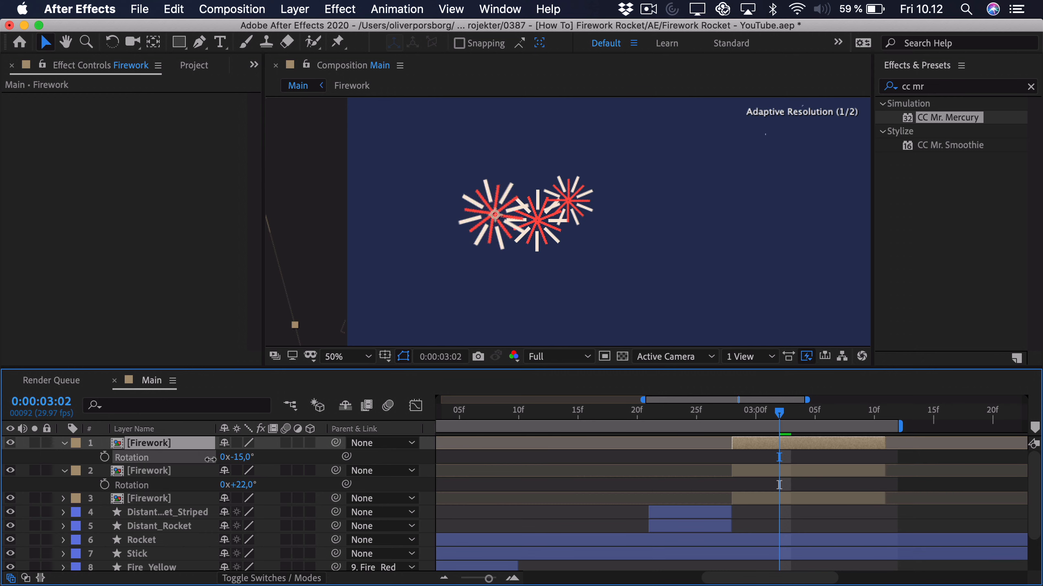
Step: Stagger the two duplicated Firework layers so the left burst begins at 0:00:02:29 and the small one at 0:00:03:01
left_click_drag(773, 473, 803, 473)
left_click(715, 412)
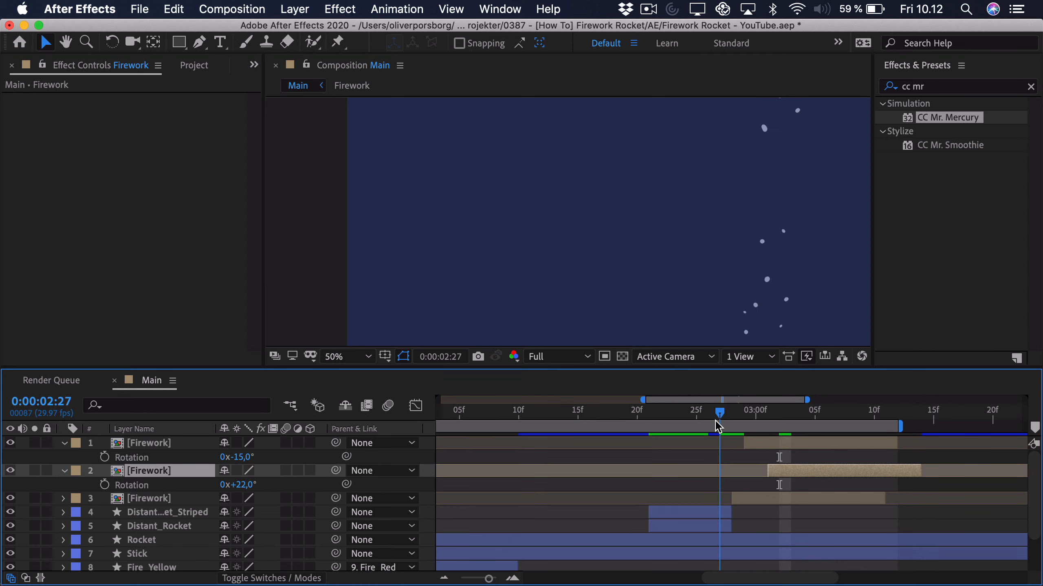